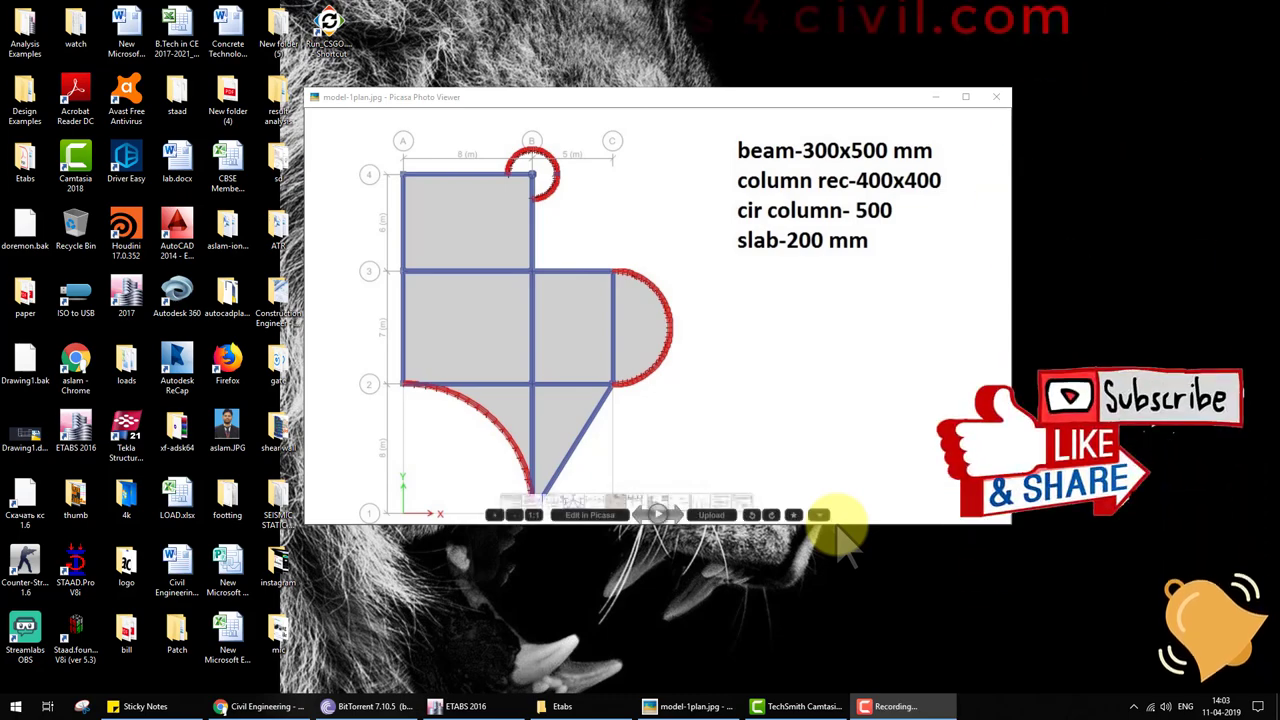
Step: Show the plan drawing full screen, zoomed in and recentred
{"action": "left_click", "coordinate": [965, 97]}
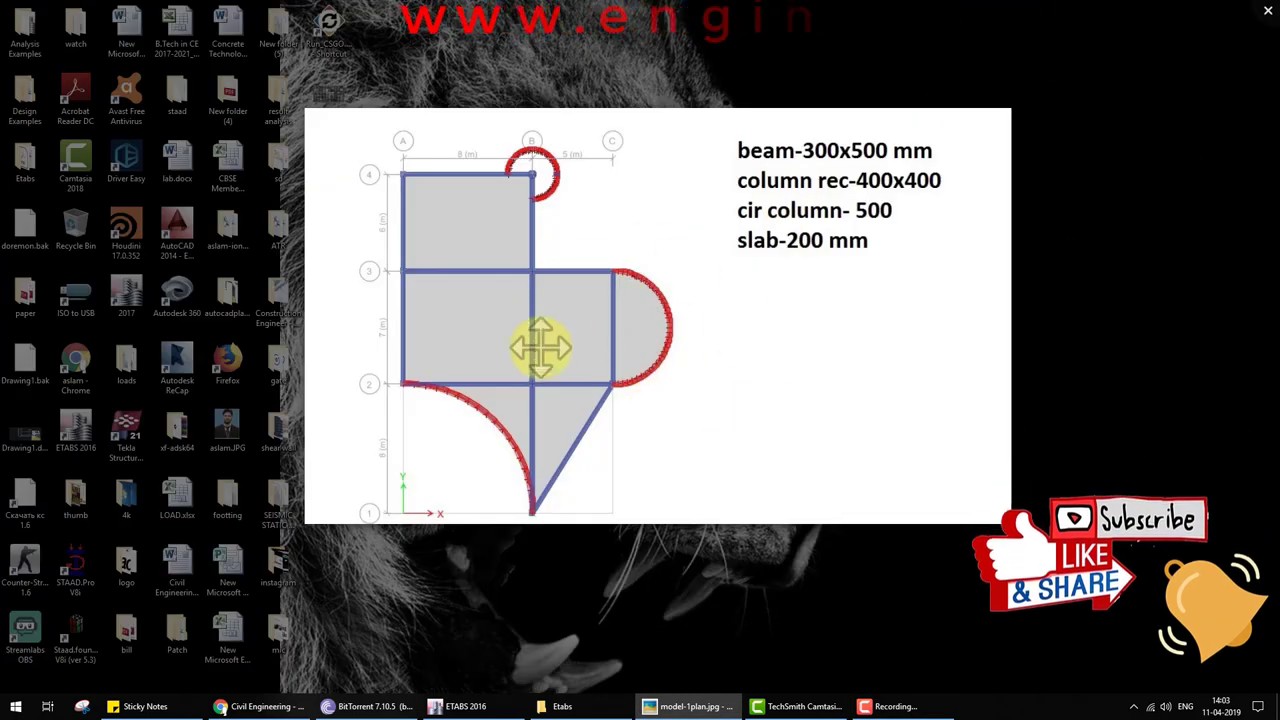
{"action": "scroll", "coordinate": [537, 343], "scroll_direction": "up", "scroll_amount": 2}
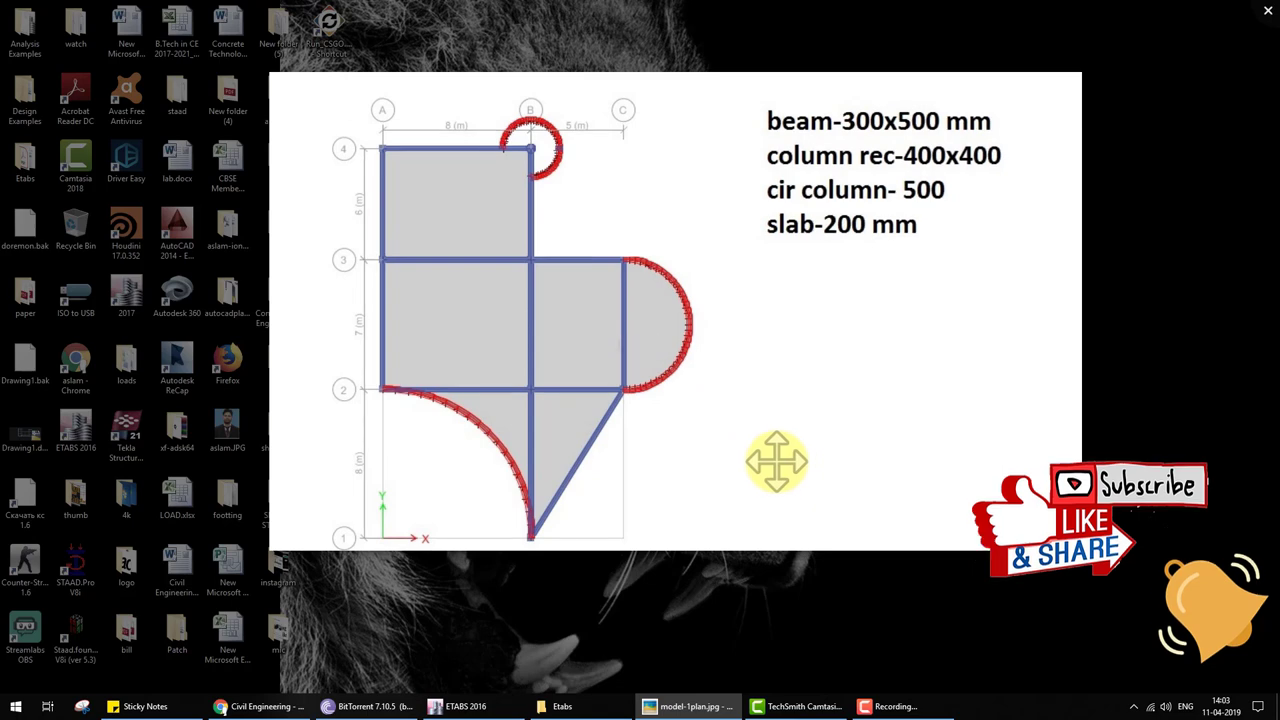
{"action": "mouse_move", "coordinate": [749, 457]}
{"action": "left_mouse_down"}
{"action": "mouse_move", "coordinate": [703, 465]}
{"action": "mouse_move", "coordinate": [716, 484]}
{"action": "left_mouse_up"}
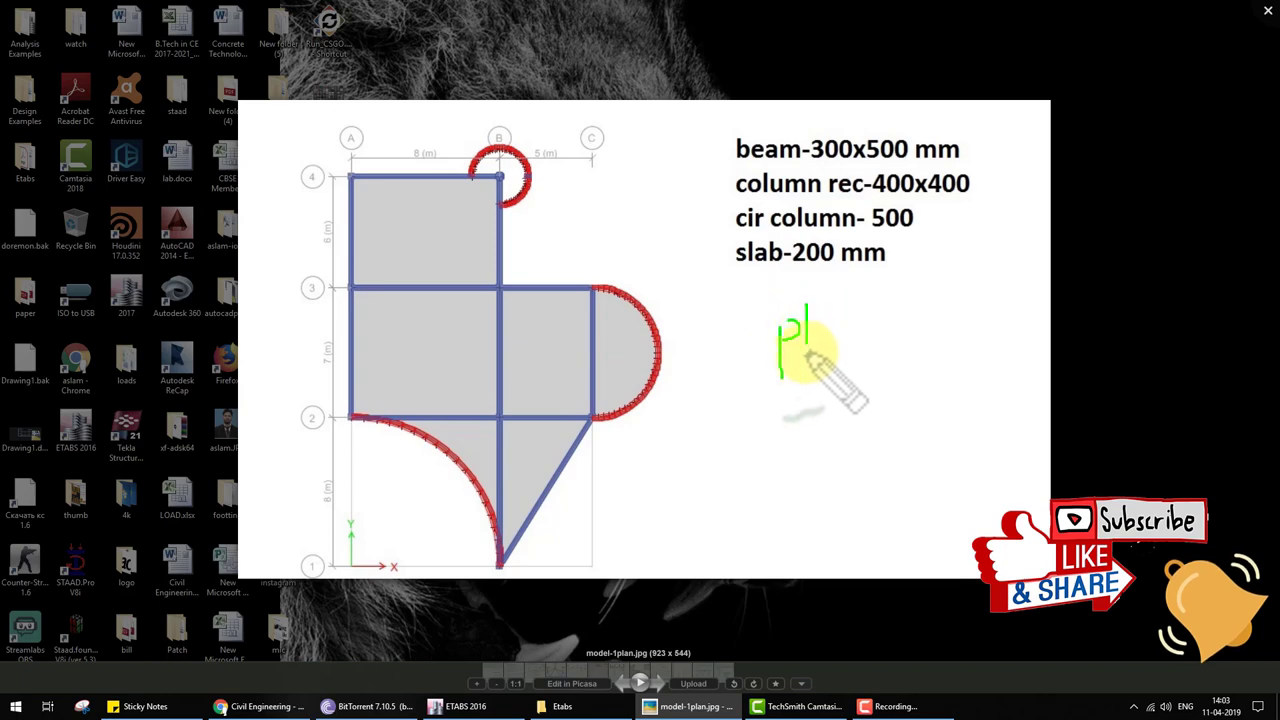
Step: Mark the plan with 'plan', green grid lines A–C, red horizontal grid lines and the 8 m spacing
{"action": "mouse_move", "coordinate": [826, 330]}
{"action": "left_mouse_down"}
{"action": "mouse_move", "coordinate": [848, 342]}
{"action": "mouse_move", "coordinate": [862, 330]}
{"action": "left_mouse_up"}
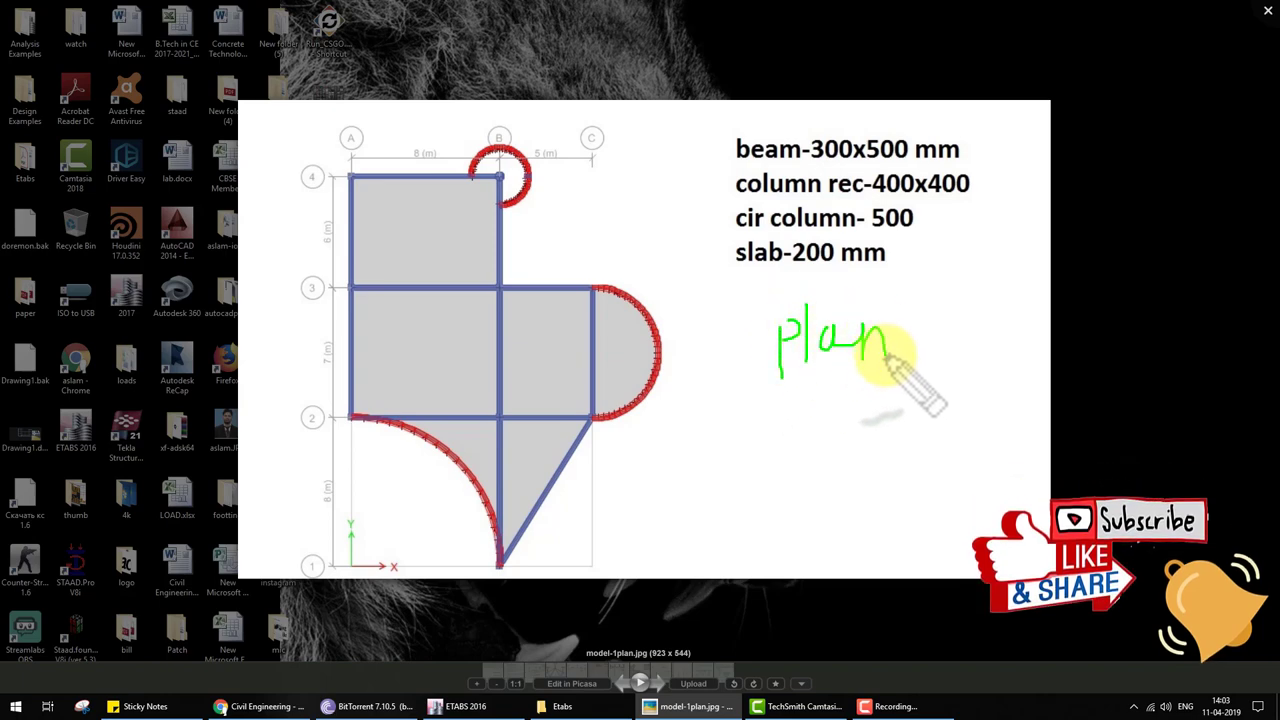
{"action": "left_click_drag", "start_coordinate": [352, 128], "coordinate": [356, 272]}
{"action": "left_click_drag", "start_coordinate": [357, 385], "coordinate": [358, 588]}
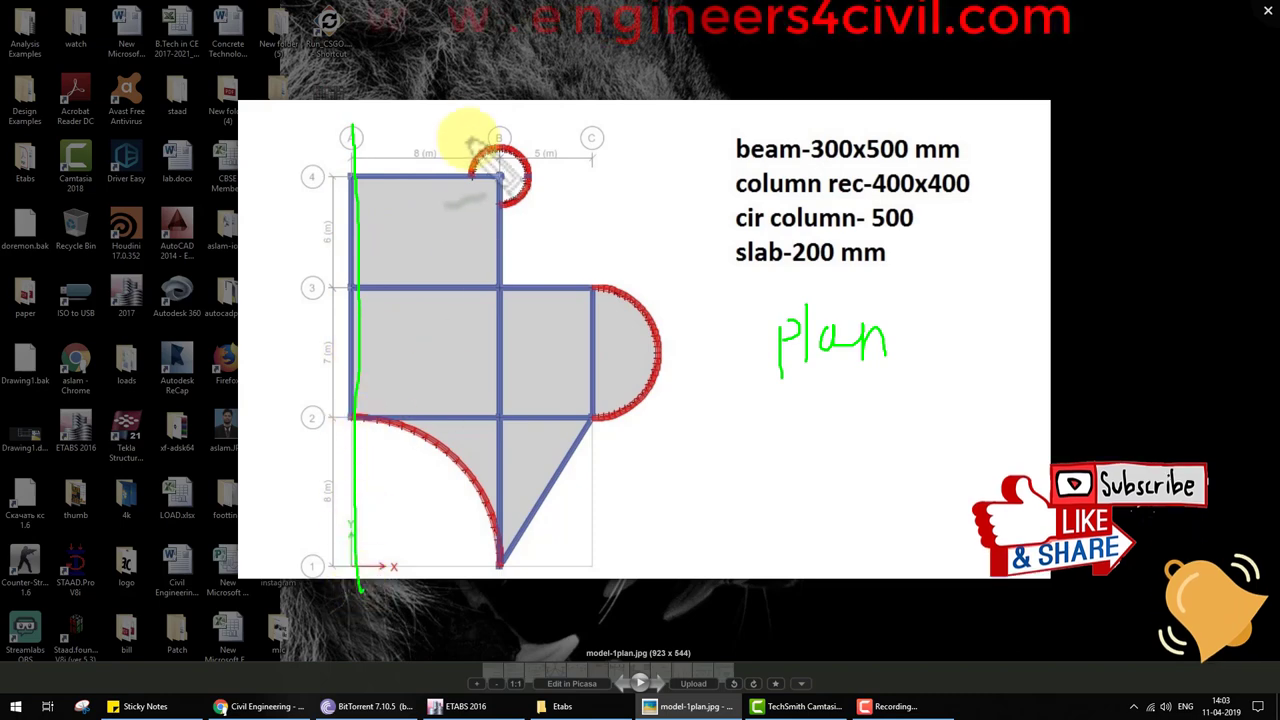
{"action": "left_click_drag", "start_coordinate": [492, 118], "coordinate": [495, 196]}
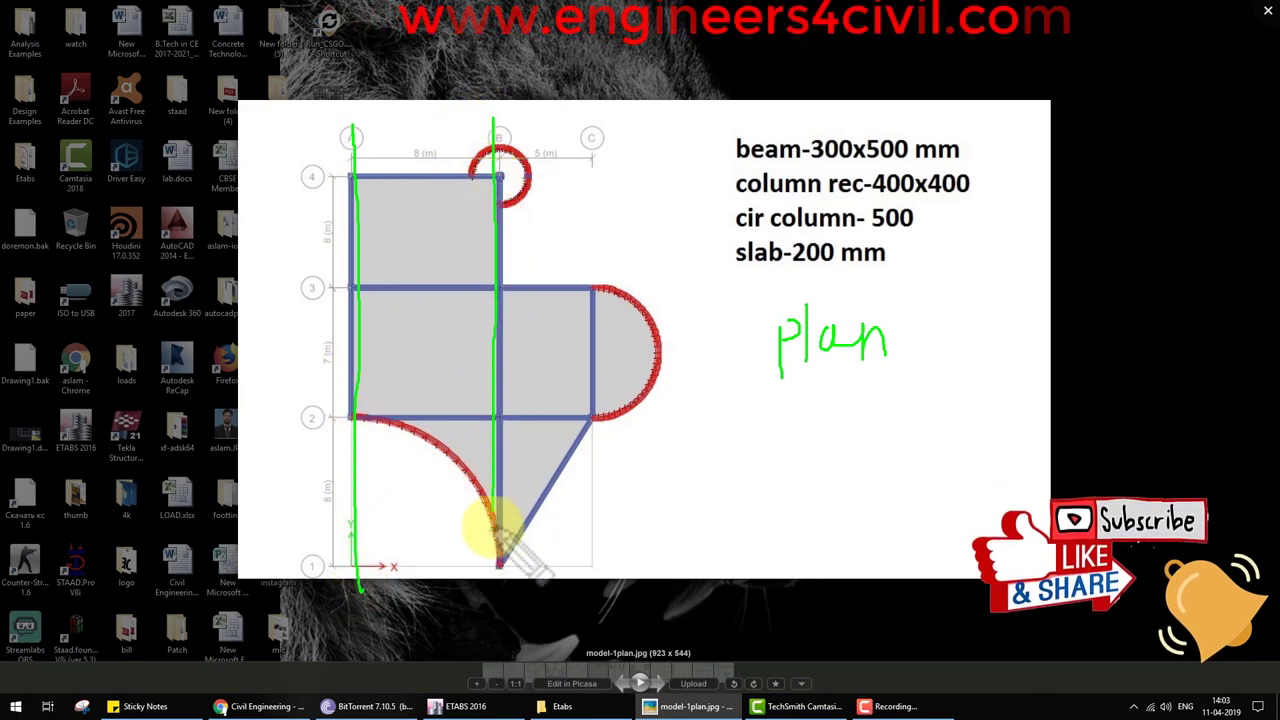
{"action": "left_click_drag", "start_coordinate": [586, 121], "coordinate": [588, 300]}
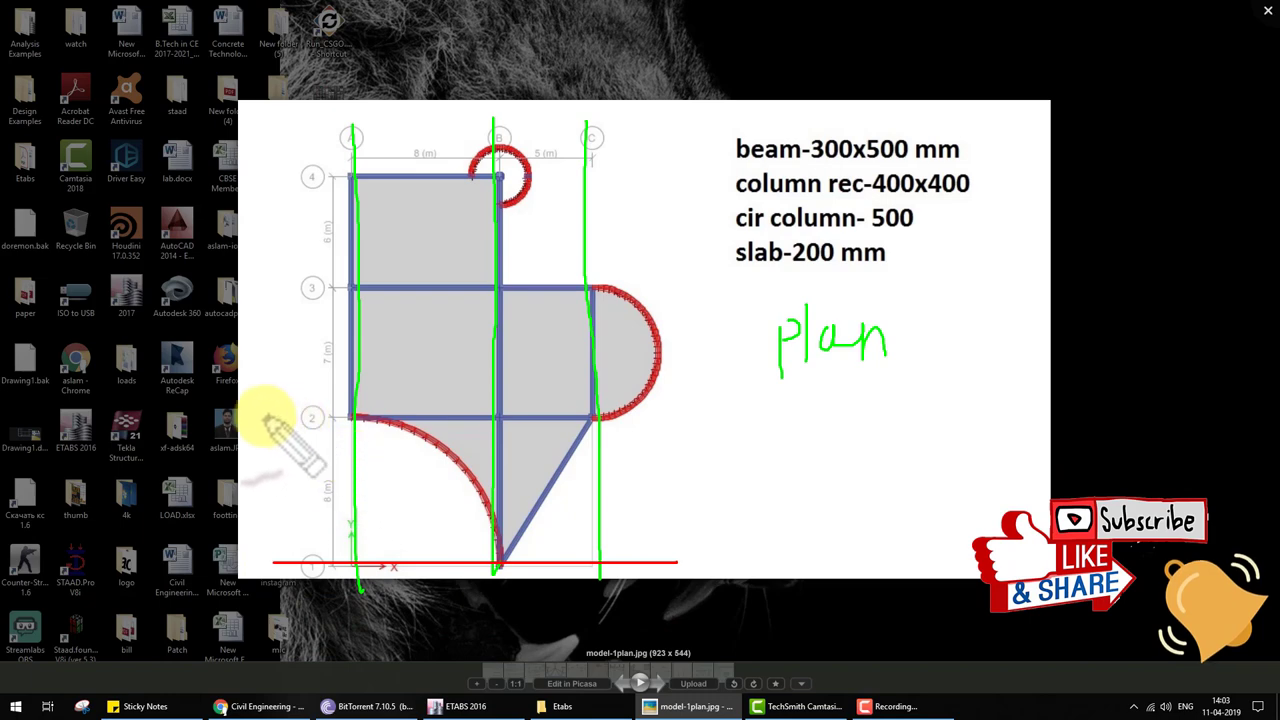
{"action": "left_click_drag", "start_coordinate": [462, 415], "coordinate": [720, 402]}
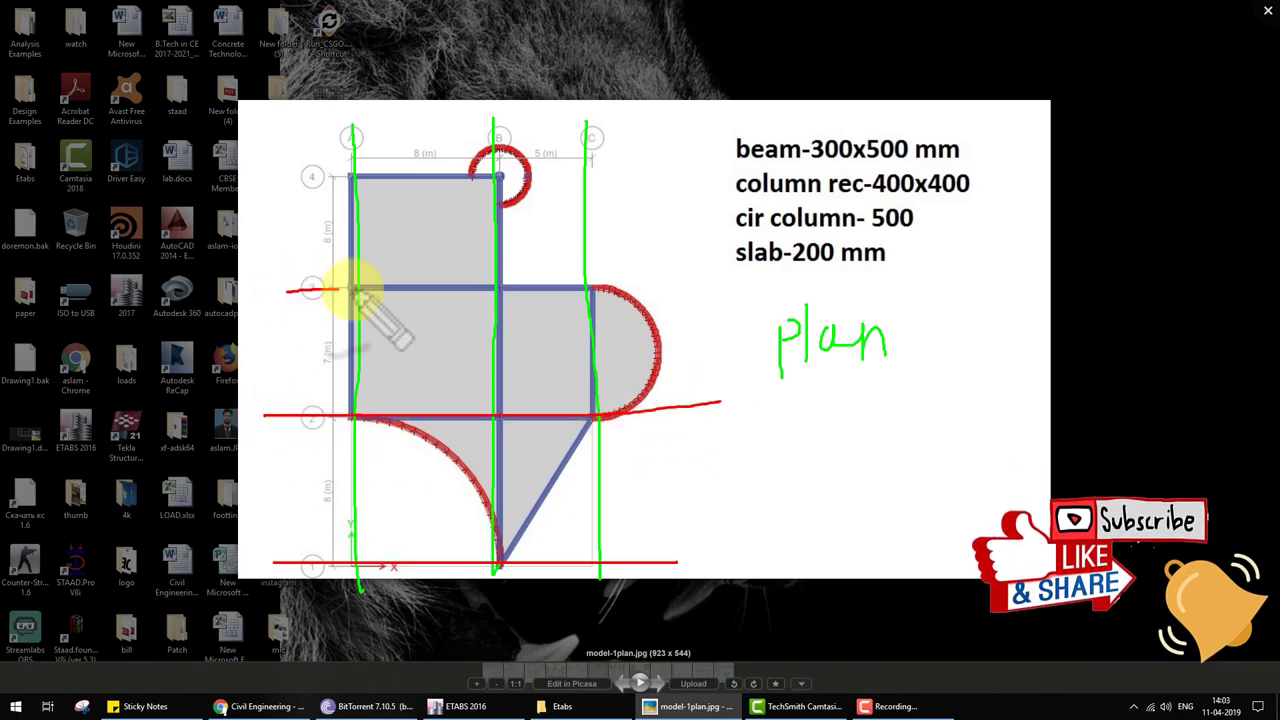
{"action": "left_click_drag", "start_coordinate": [288, 175], "coordinate": [671, 174]}
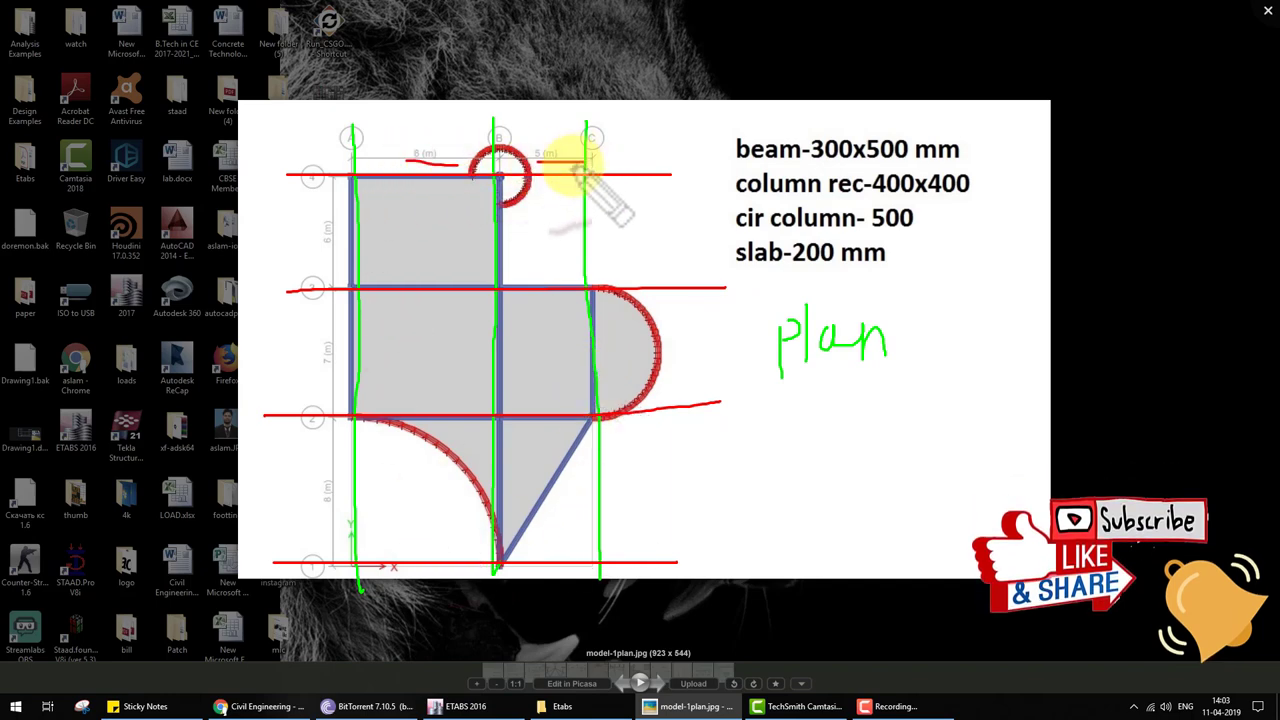
{"action": "left_click_drag", "start_coordinate": [316, 510], "coordinate": [350, 510]}
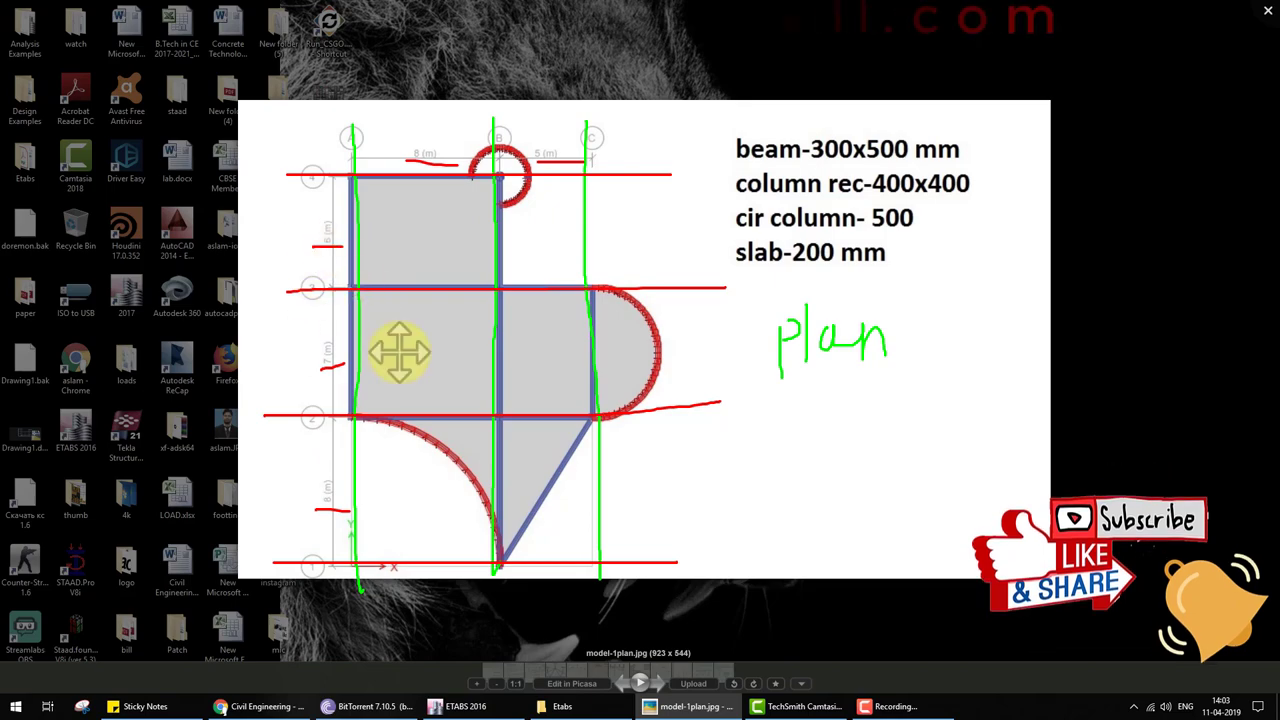
{"action": "left_click", "coordinate": [452, 706]}
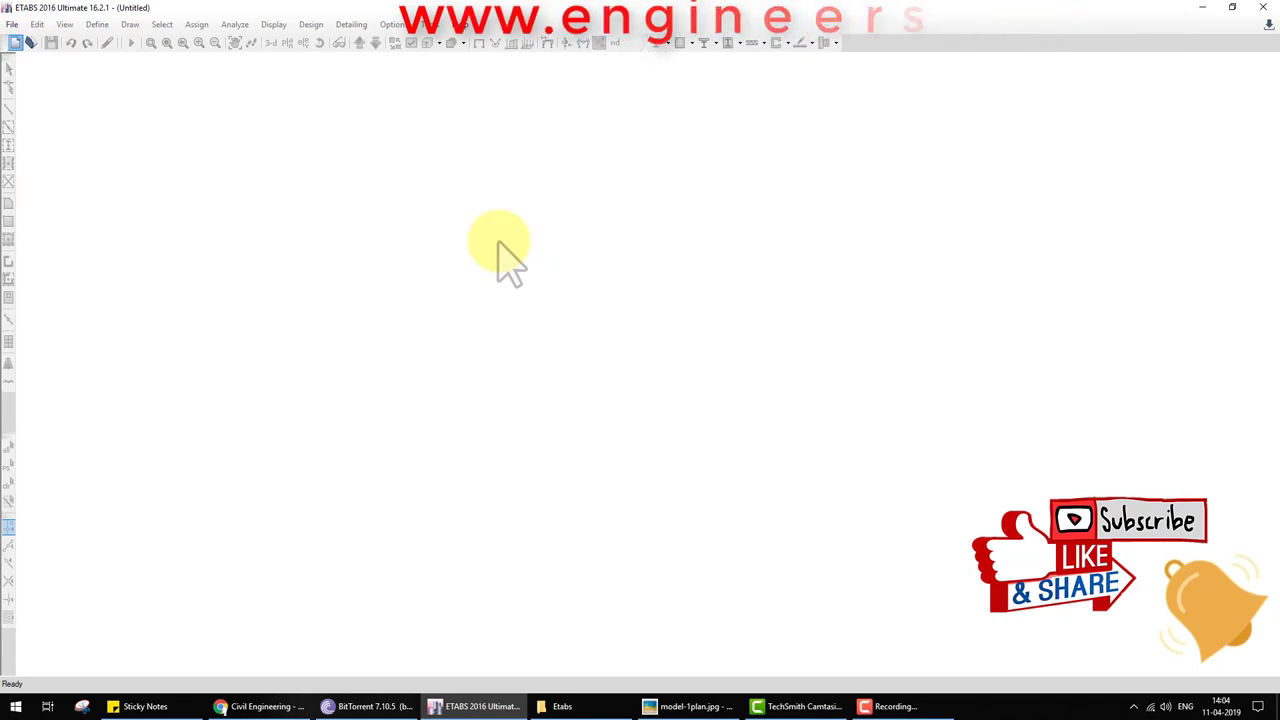
Step: Initialize with built-in Metric SI units, Indian sections, IS 800:2007 steel and IS 456:2000 concrete codes
{"action": "left_click", "coordinate": [546, 320]}
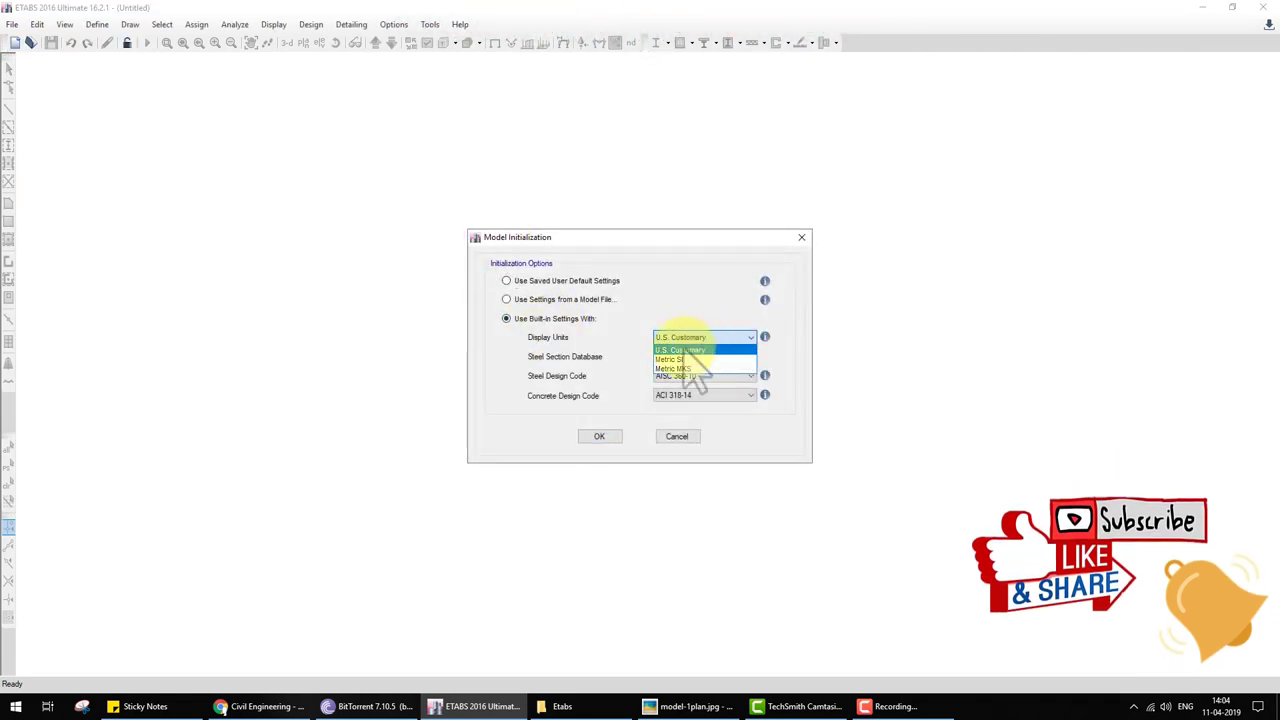
{"action": "left_click", "coordinate": [701, 356]}
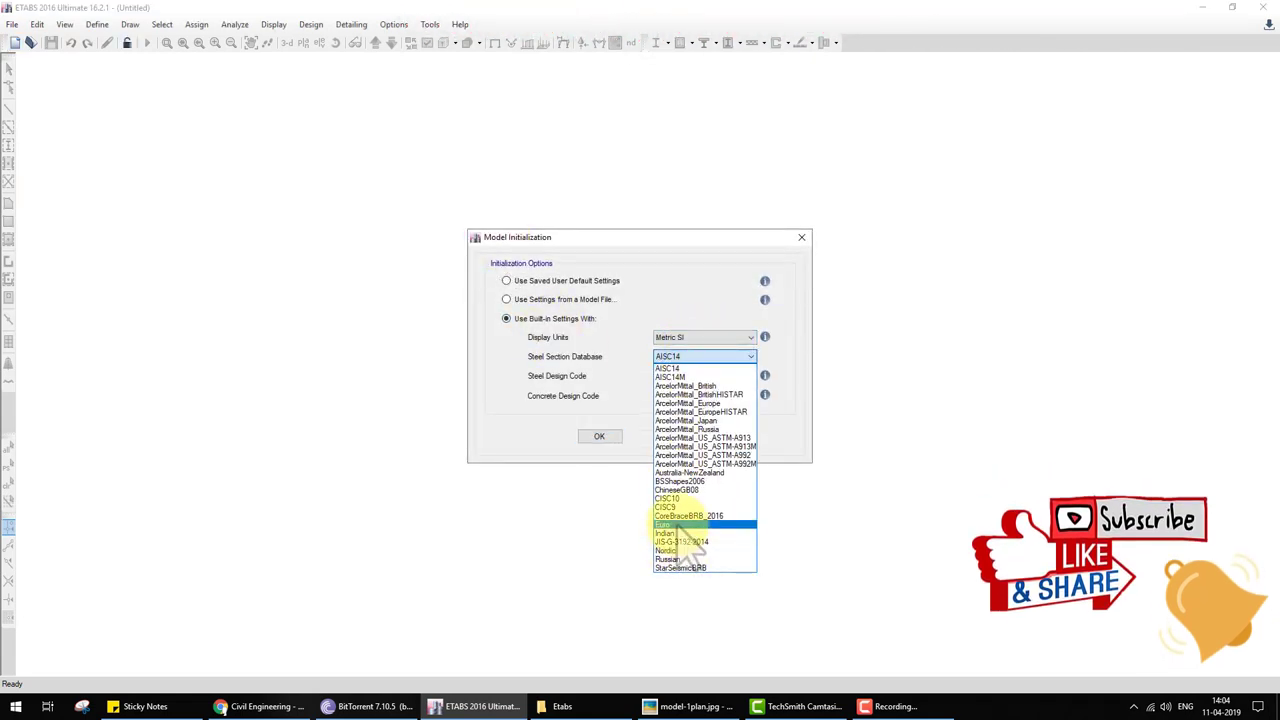
{"action": "left_click", "coordinate": [682, 535]}
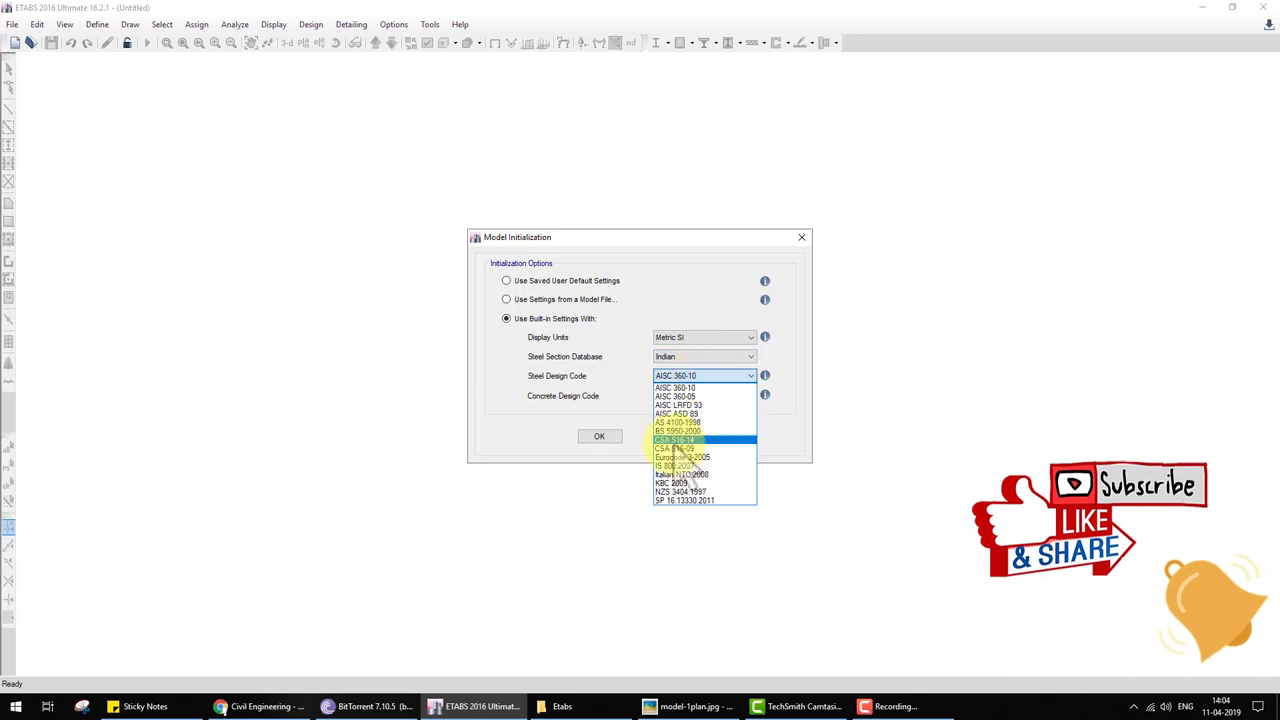
{"action": "left_click", "coordinate": [685, 440]}
{"action": "left_click", "coordinate": [700, 396]}
{"action": "left_click", "coordinate": [674, 485]}
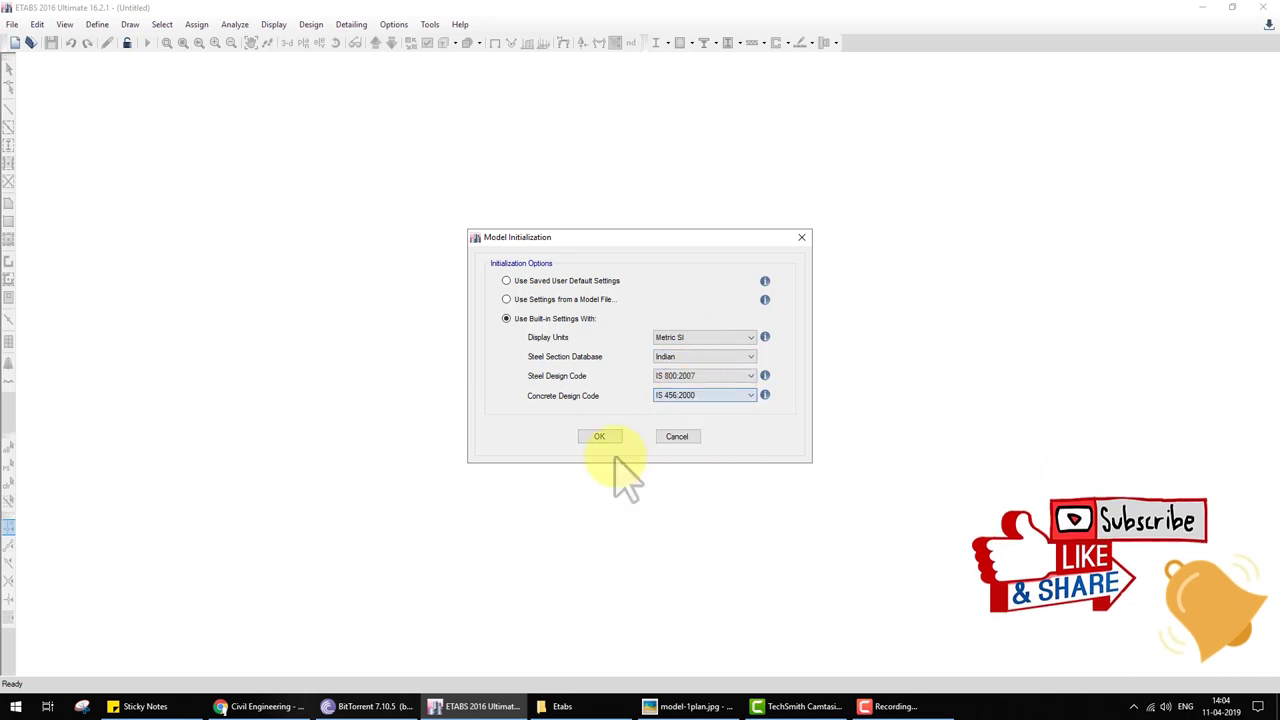
{"action": "left_click", "coordinate": [600, 437]}
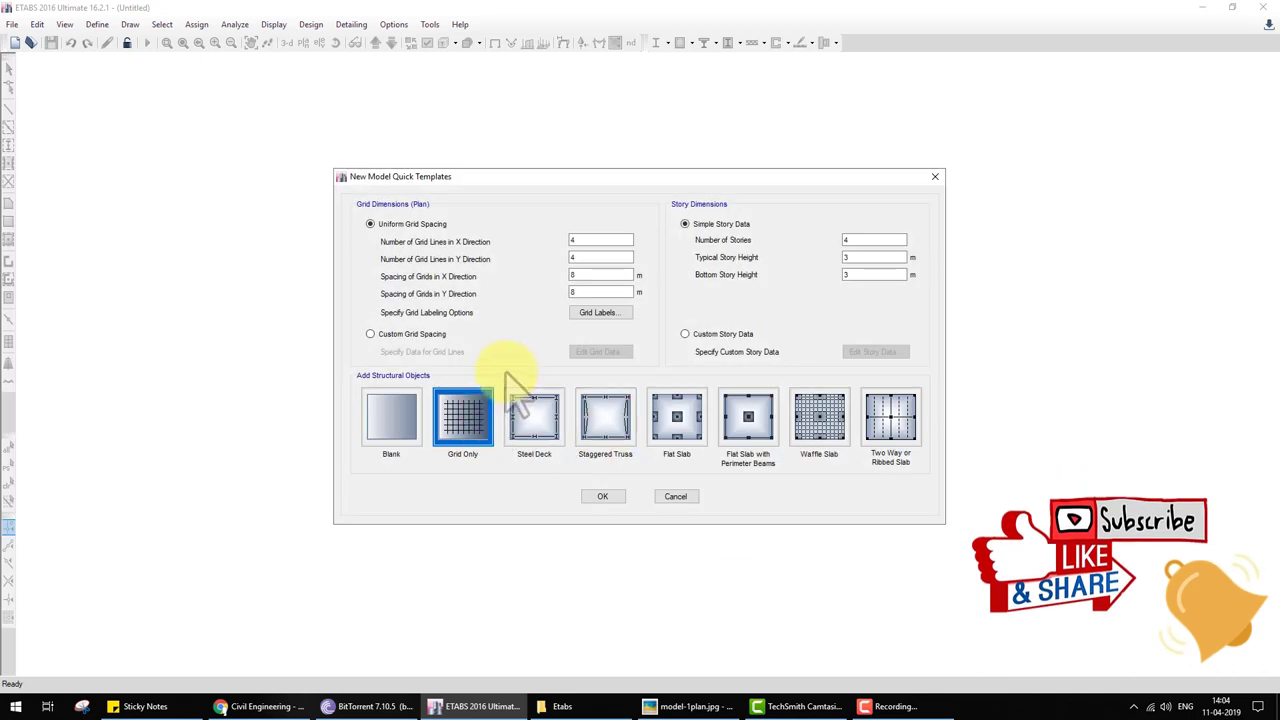
Step: Use a custom grid shown as spacings, with X grids A–C at 8 and 13 m
{"action": "left_click", "coordinate": [386, 334]}
{"action": "left_click", "coordinate": [600, 351]}
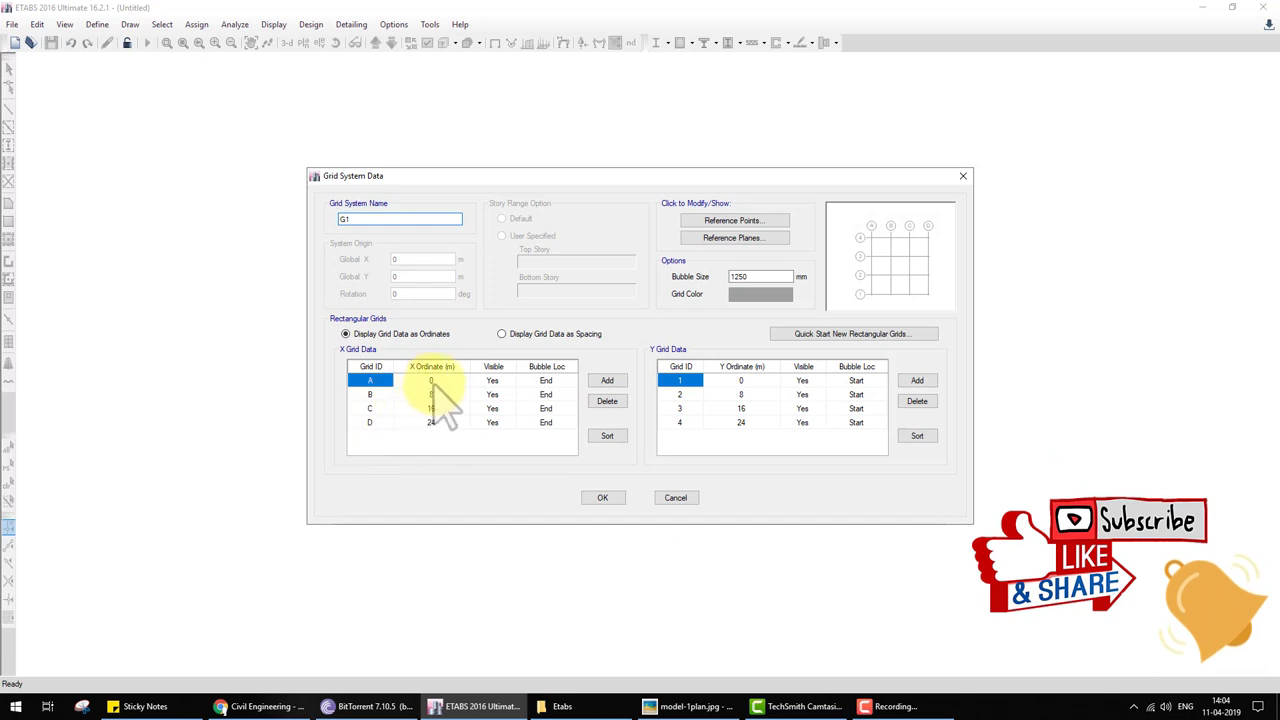
{"action": "left_click", "coordinate": [515, 334]}
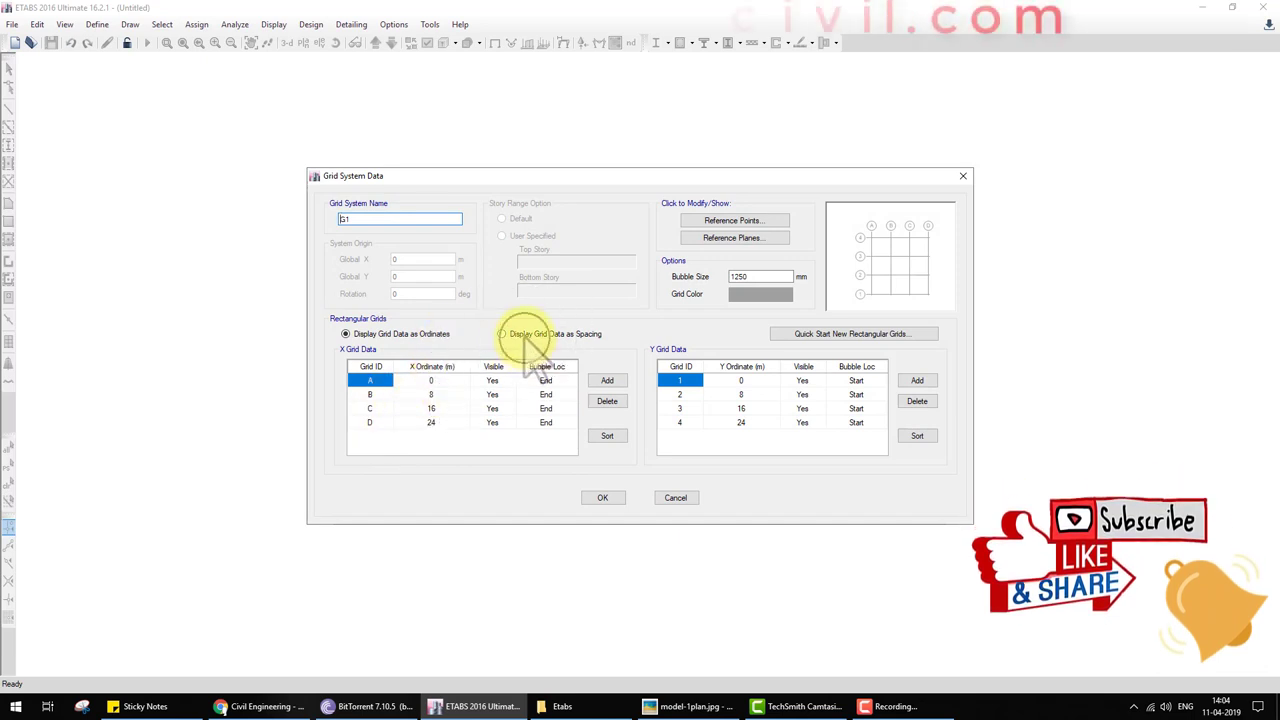
{"action": "left_click", "coordinate": [431, 394]}
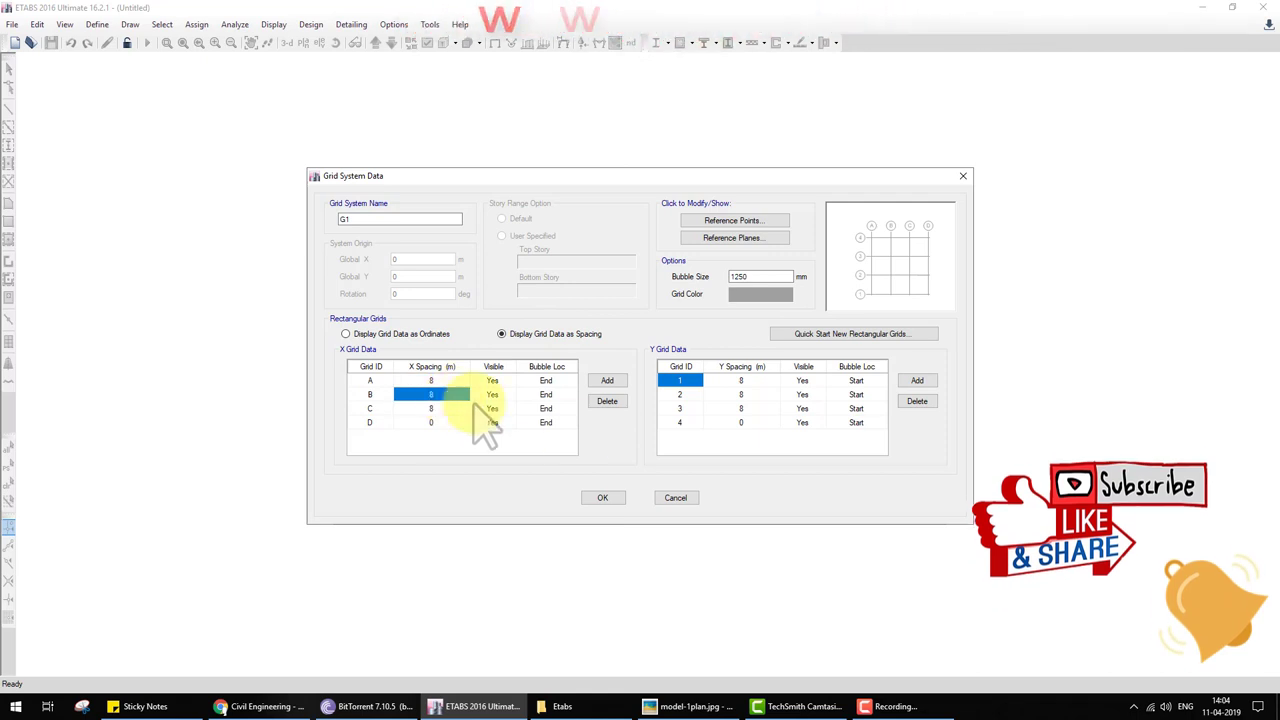
{"action": "left_click", "coordinate": [715, 705]}
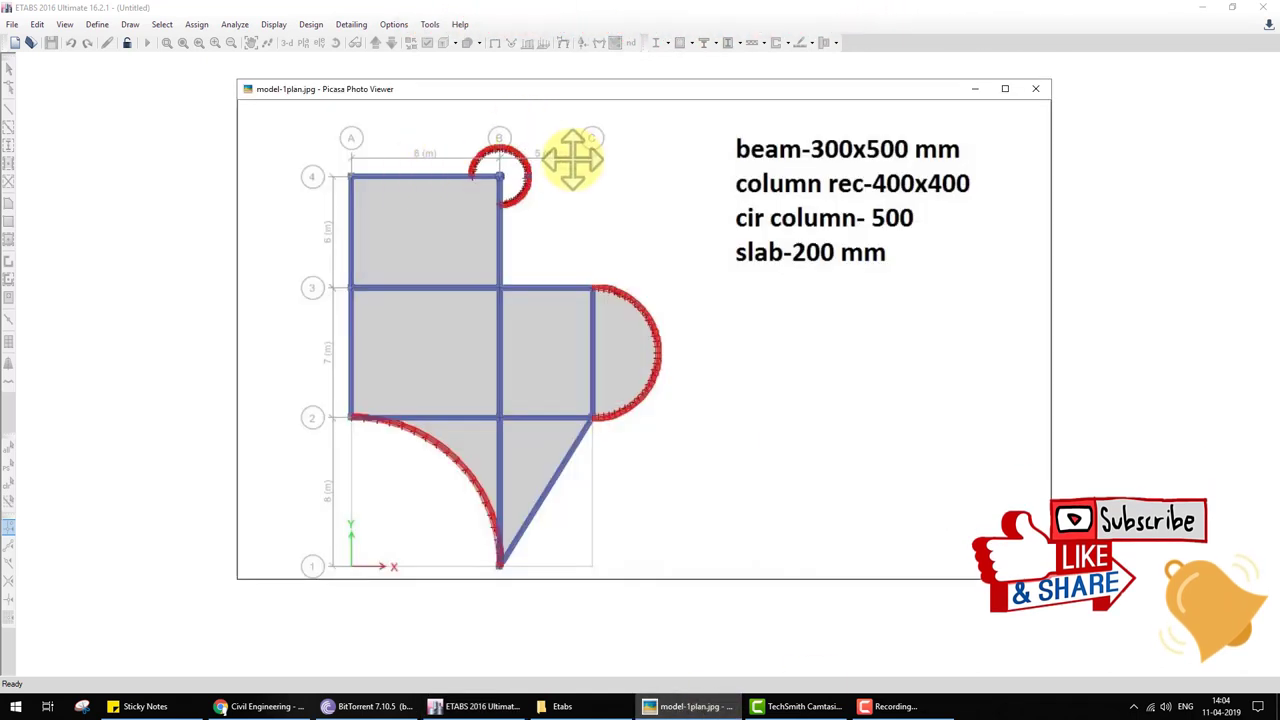
{"action": "left_click", "coordinate": [690, 706]}
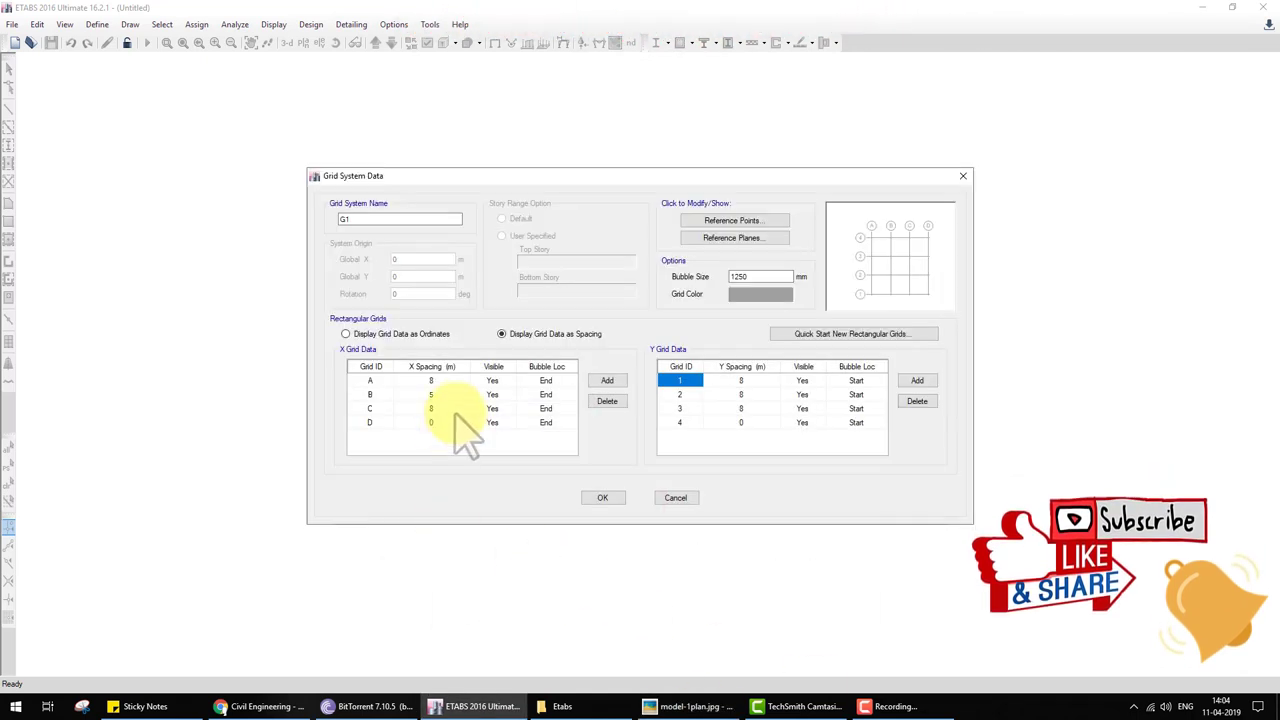
{"action": "left_click", "coordinate": [605, 402]}
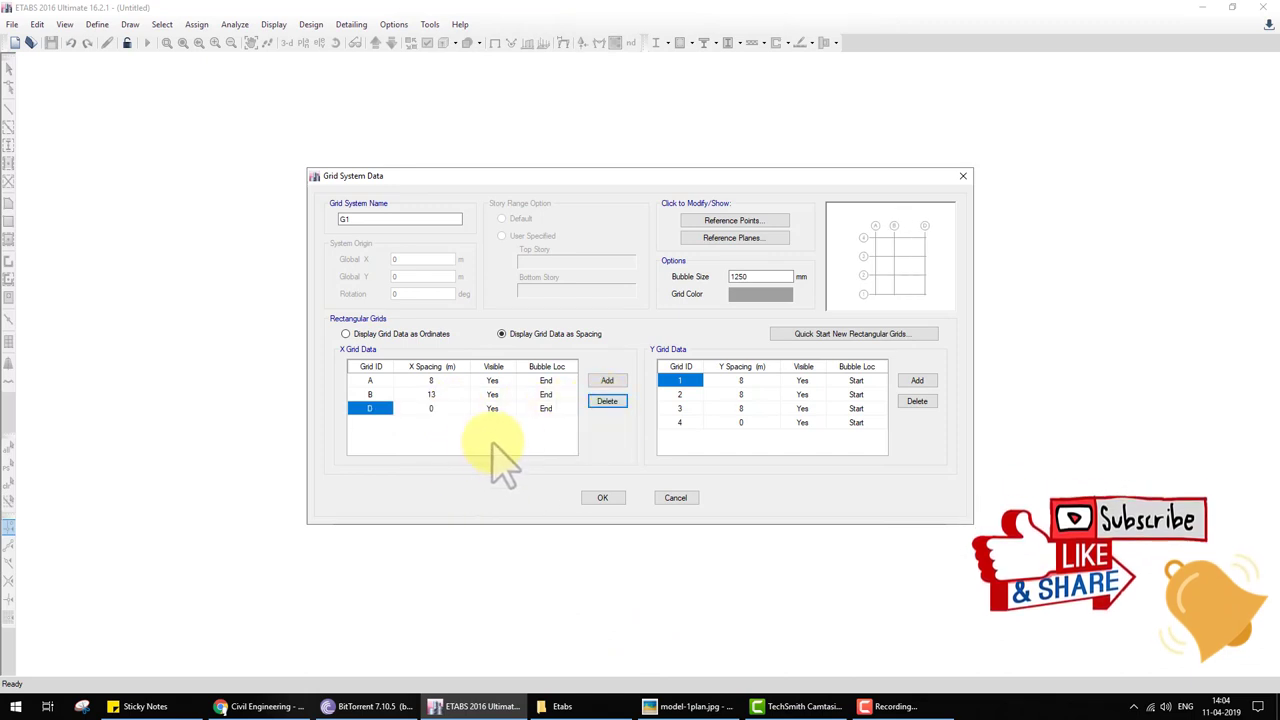
{"action": "type", "text": "C"}
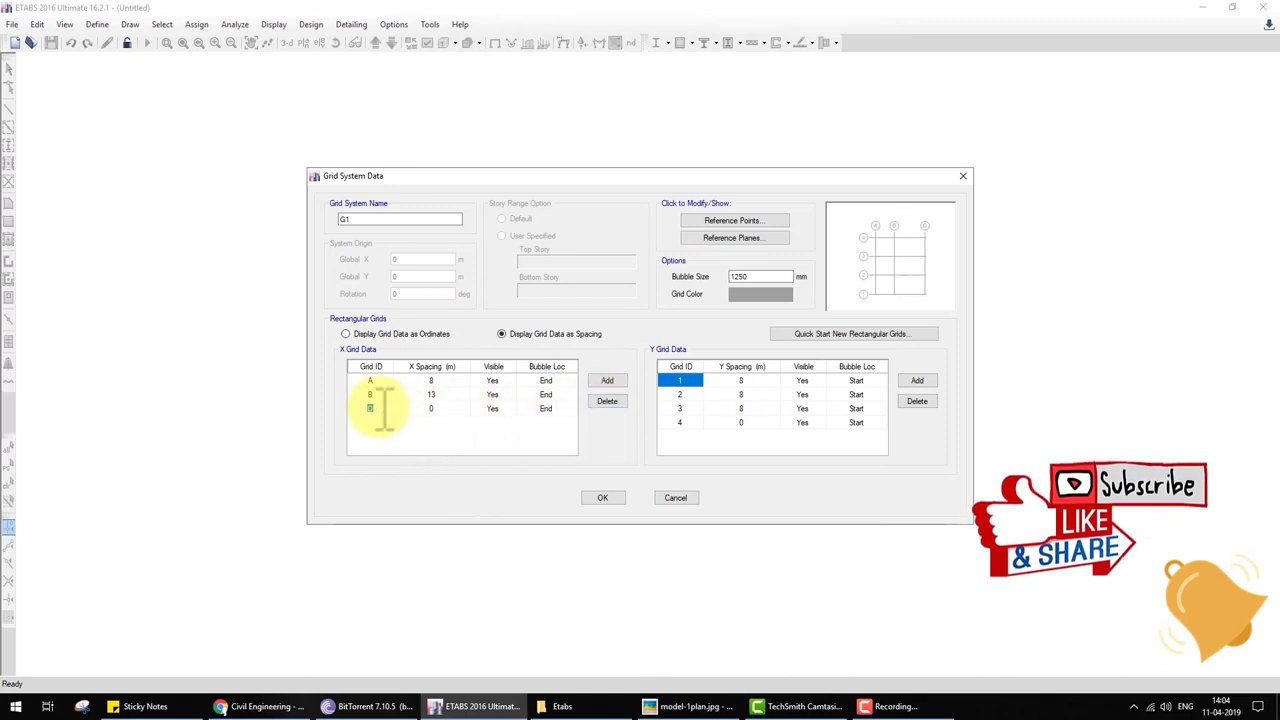
Step: Set the Y grid spacings to 8, 7 and 6 m, checking against the plan
{"action": "left_click", "coordinate": [757, 380]}
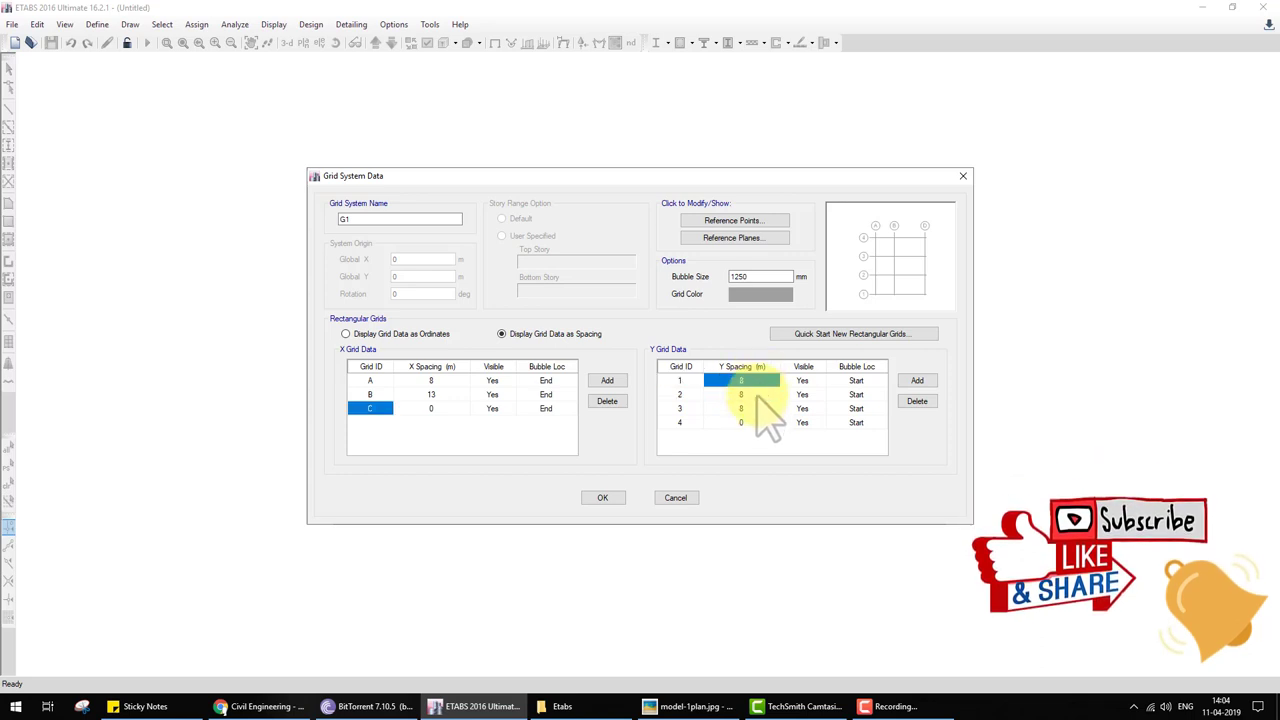
{"action": "type", "text": "7"}
{"action": "key", "text": "Down"}
{"action": "type", "text": "6"}
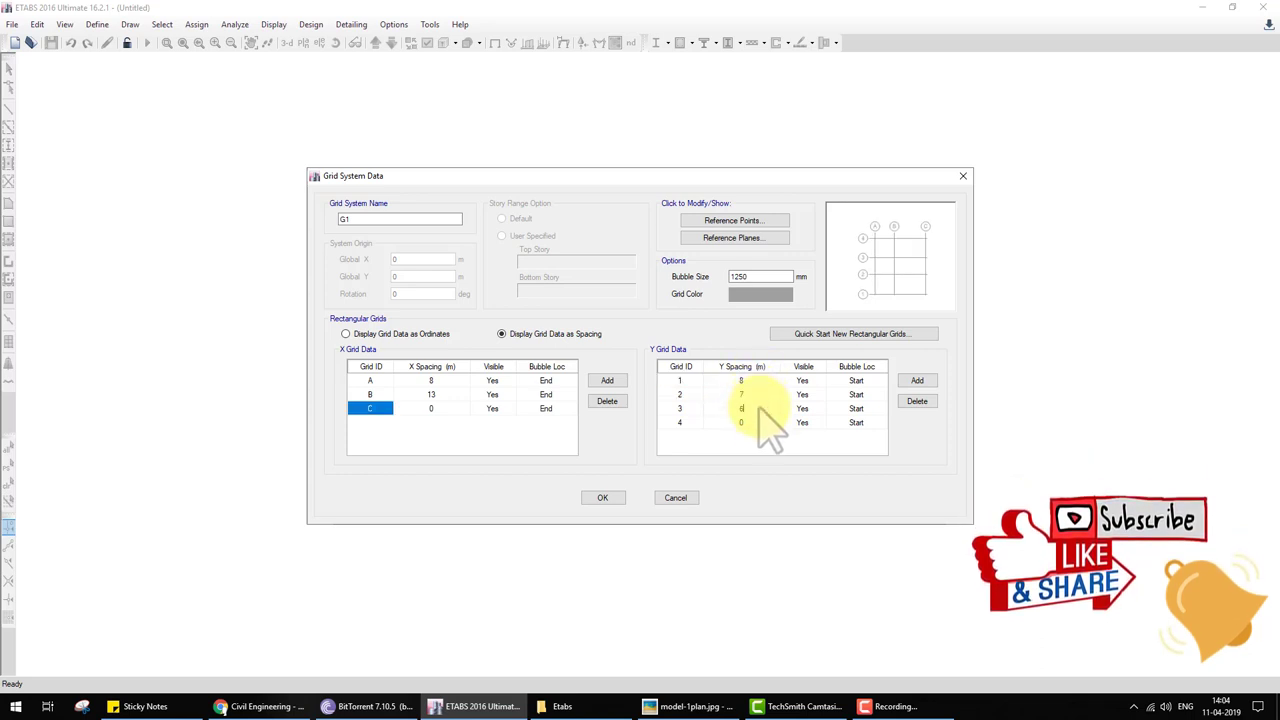
{"action": "left_click", "coordinate": [688, 706]}
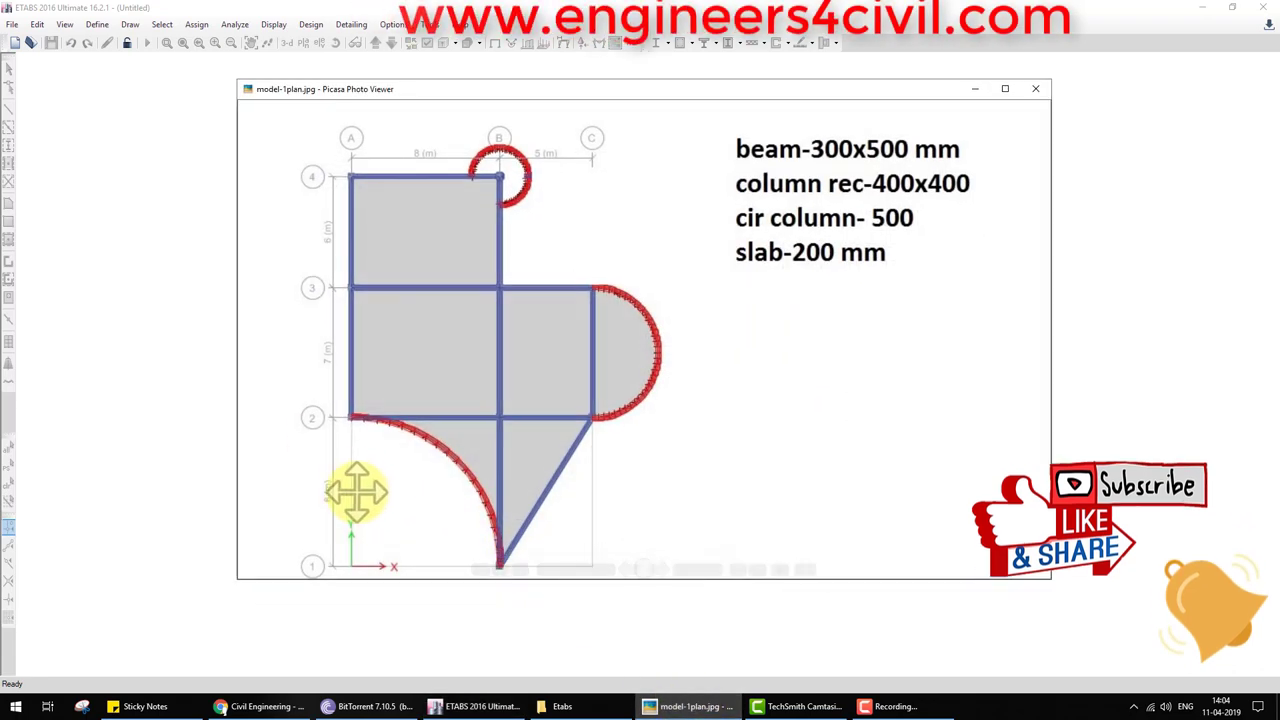
{"action": "left_click", "coordinate": [688, 706]}
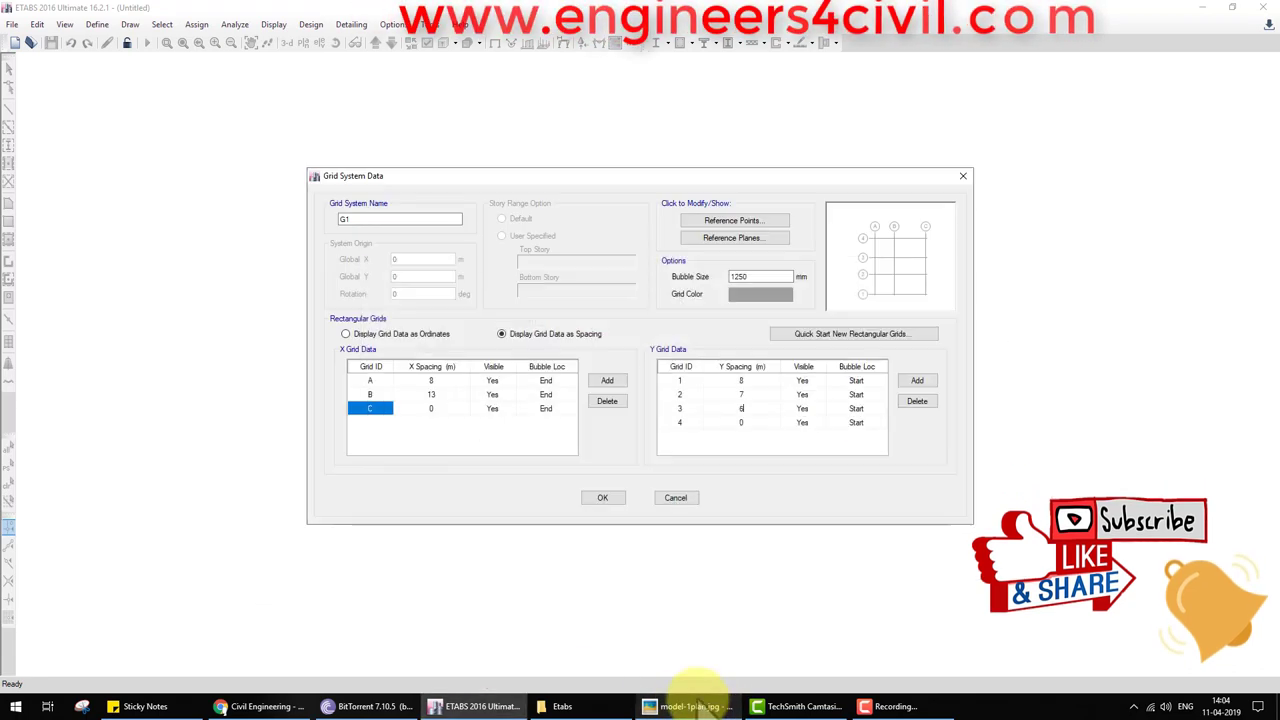
Step: Accept the grid data, create the 7-storey grid-only model, and bring the plan image forward
{"action": "left_click", "coordinate": [605, 498]}
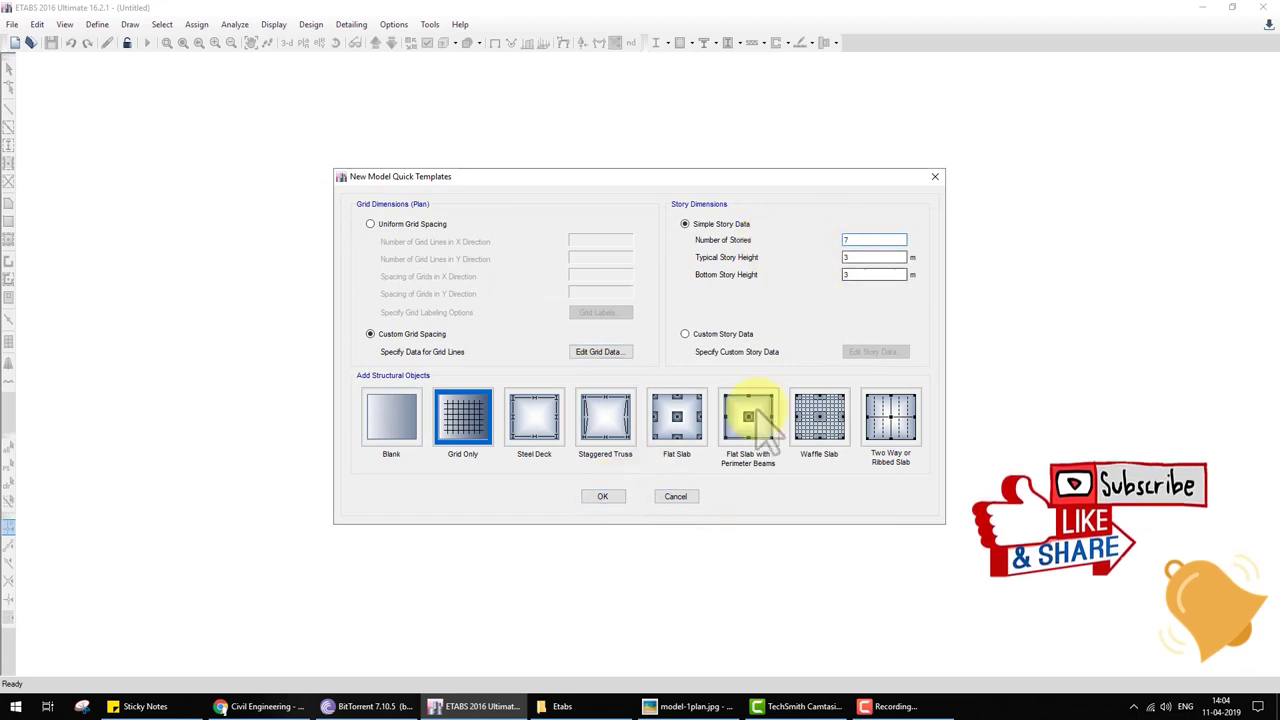
{"action": "left_click", "coordinate": [603, 497]}
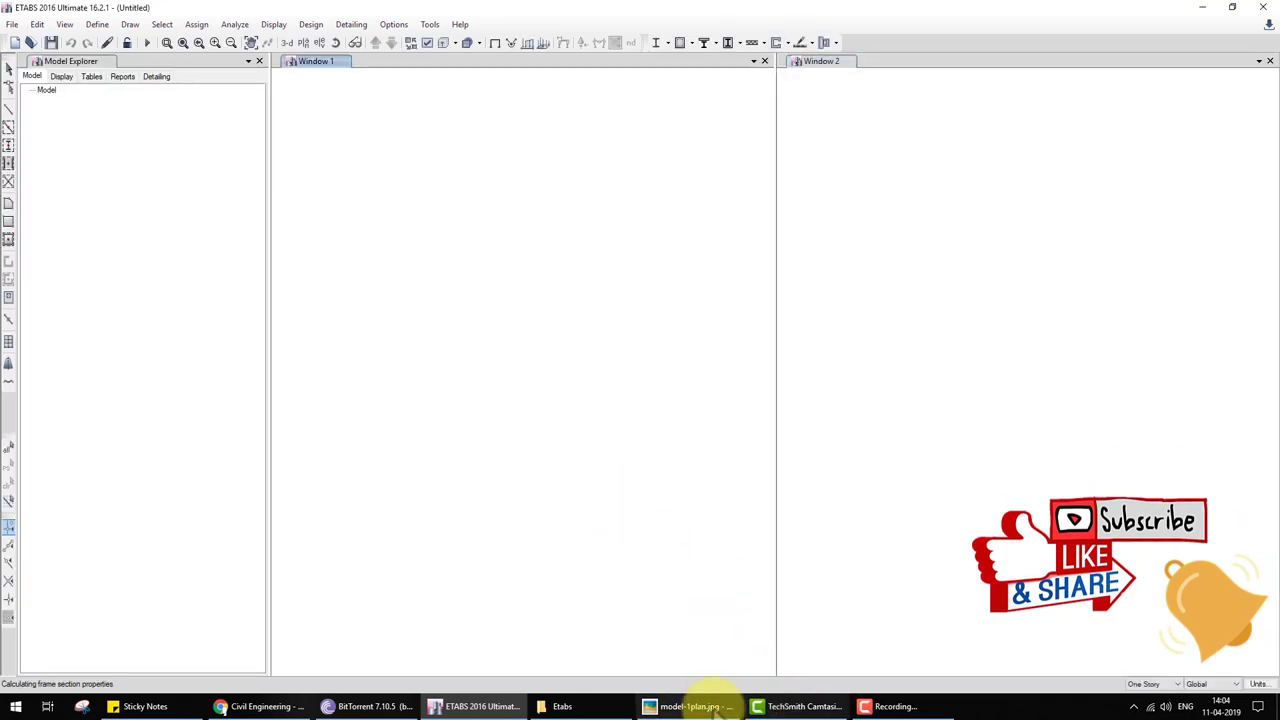
{"action": "left_click", "coordinate": [715, 706]}
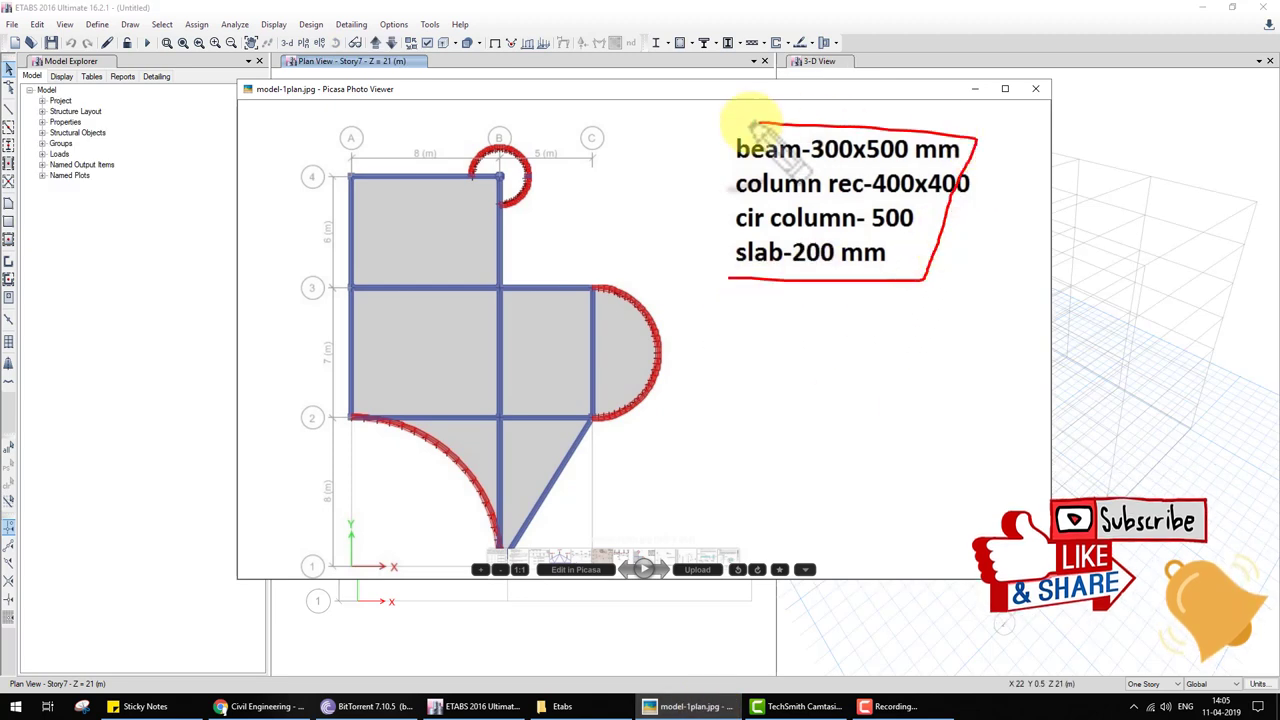
Step: Read the beam, column and slab sizes from the plan image, then leave Picasa
{"action": "mouse_move", "coordinate": [781, 362]}
{"action": "left_mouse_down"}
{"action": "mouse_move", "coordinate": [812, 320]}
{"action": "mouse_move", "coordinate": [852, 353]}
{"action": "left_mouse_up"}
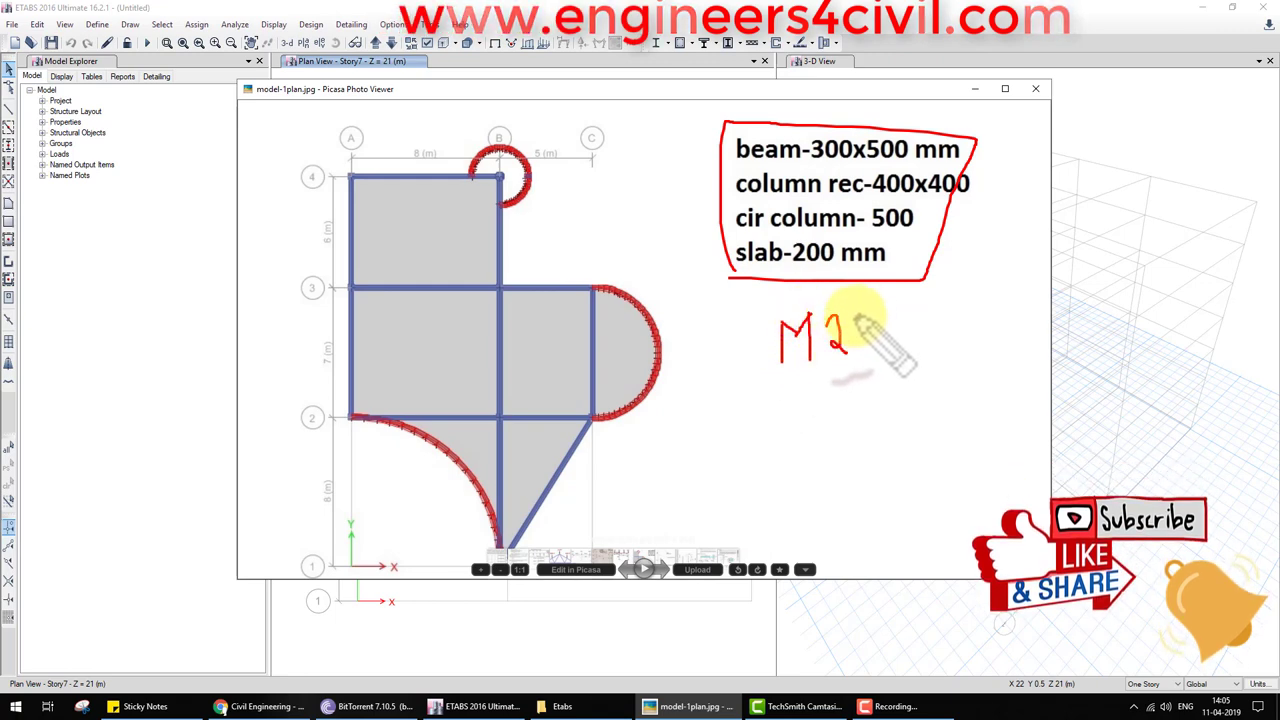
{"action": "left_click_drag", "start_coordinate": [882, 312], "coordinate": [852, 350]}
{"action": "left_click_drag", "start_coordinate": [770, 383], "coordinate": [910, 378]}
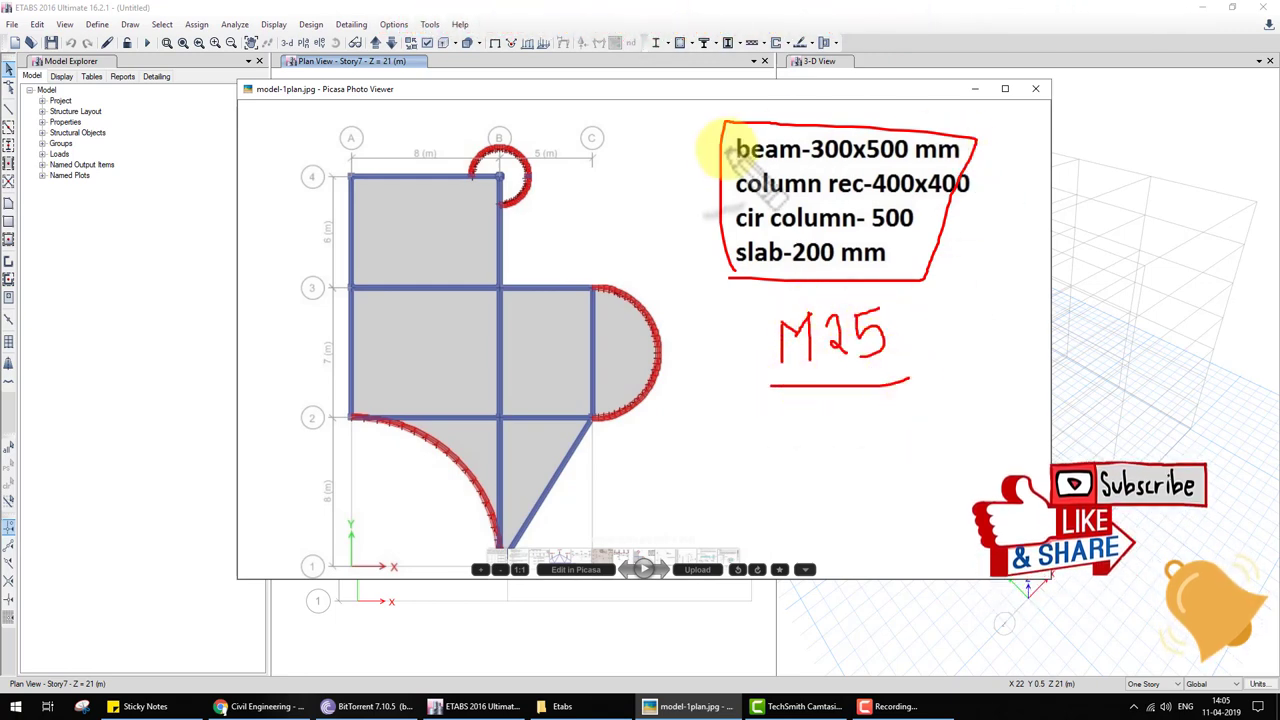
{"action": "left_click_drag", "start_coordinate": [682, 146], "coordinate": [755, 128]}
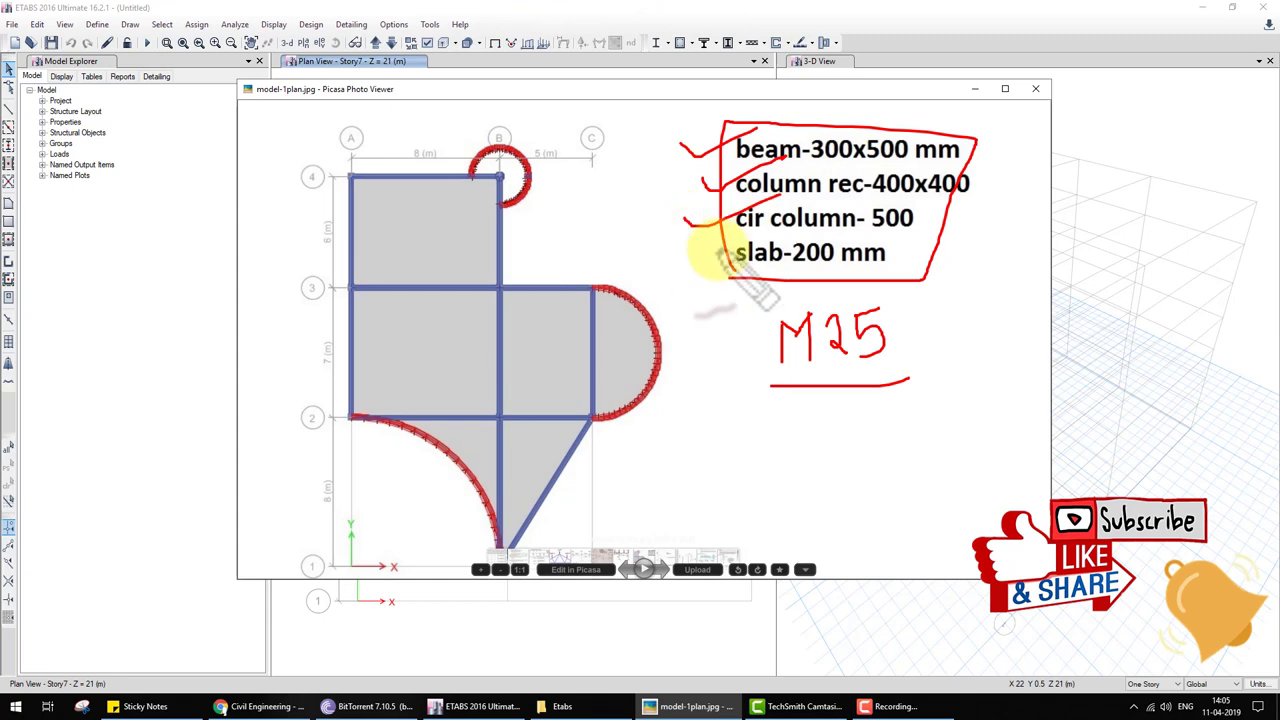
{"action": "key", "text": "Escape"}
Step: Add an India-region, Indian-standard M25 concrete material and close the materials list
{"action": "left_click", "coordinate": [470, 706]}
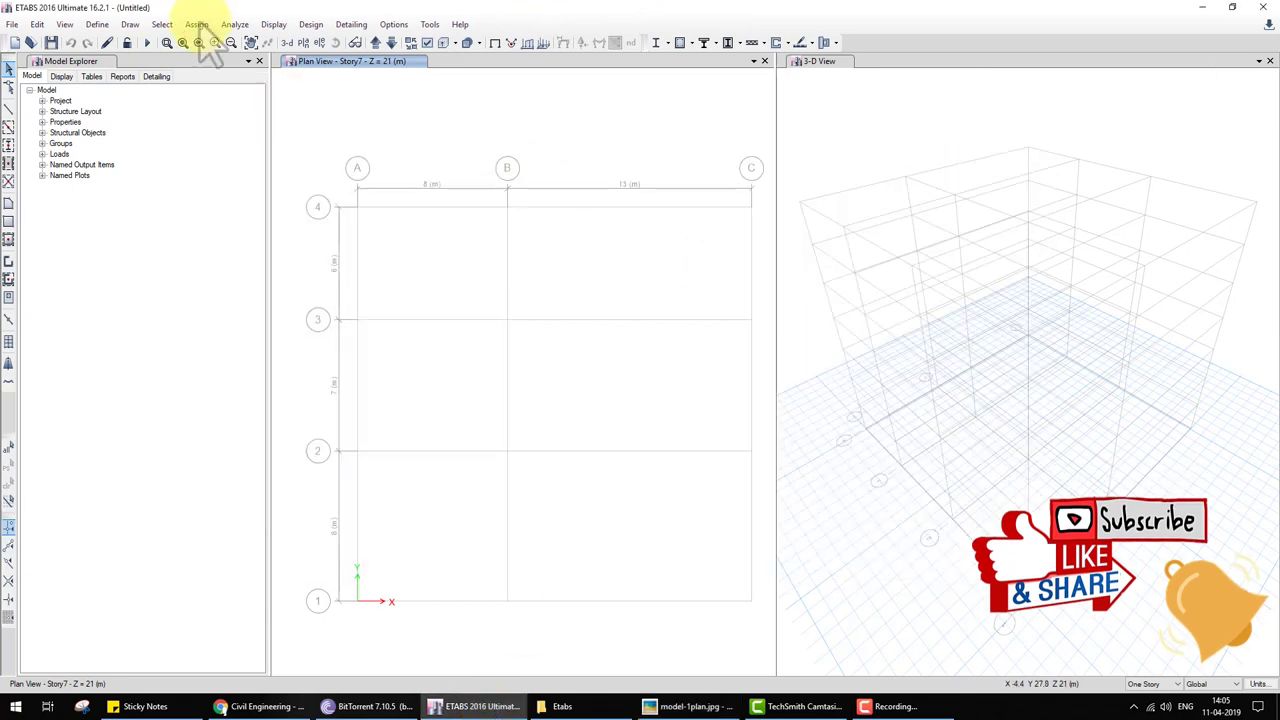
{"action": "left_click", "coordinate": [98, 24]}
{"action": "left_click", "coordinate": [150, 42]}
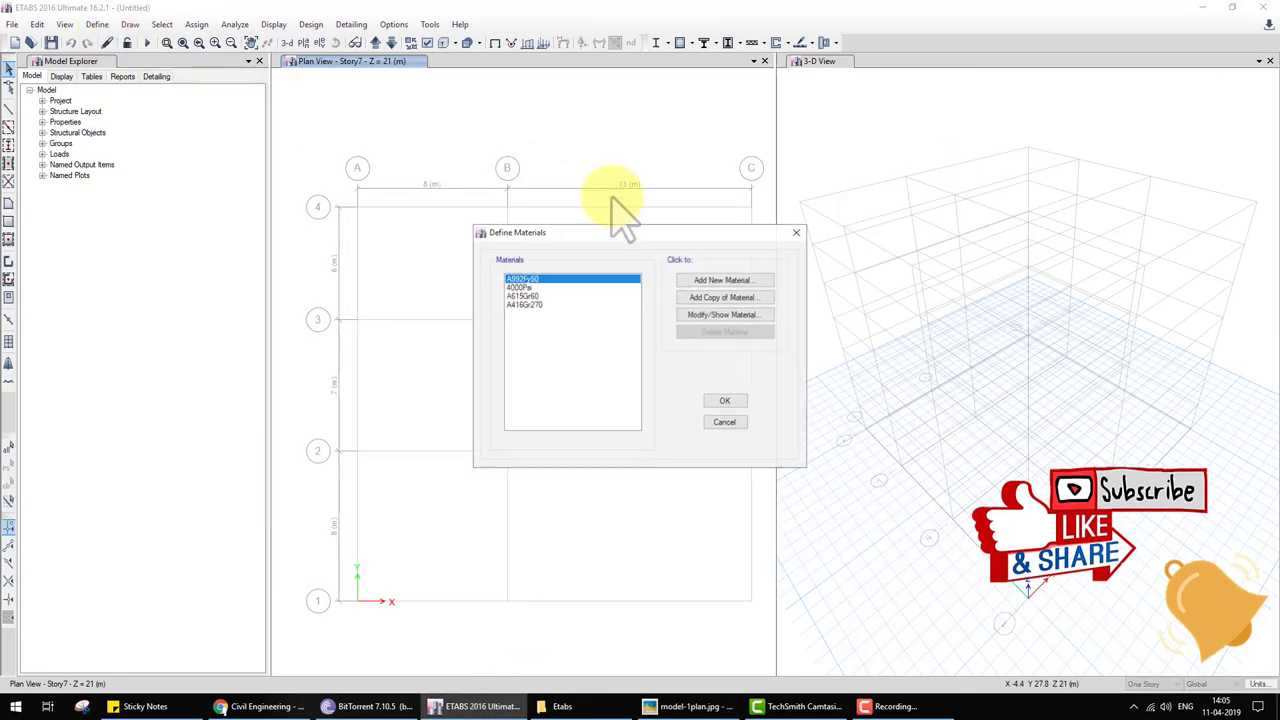
{"action": "left_click", "coordinate": [712, 280]}
{"action": "left_click", "coordinate": [651, 312]}
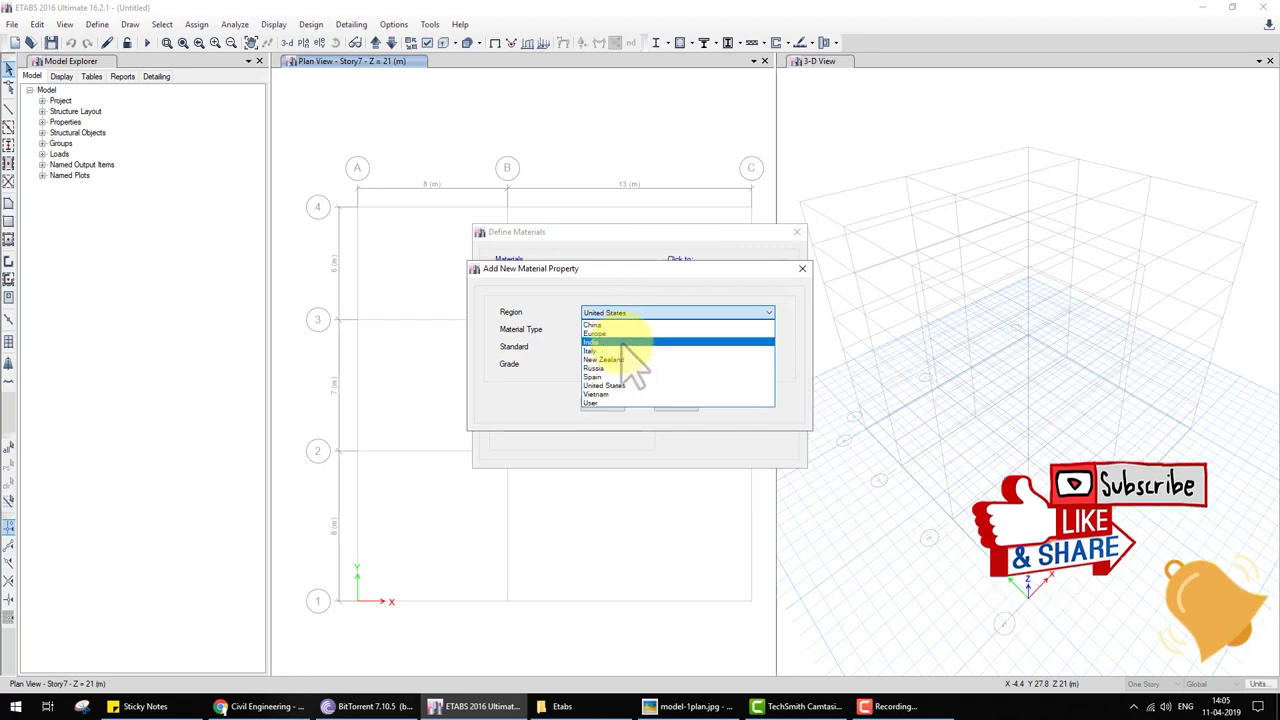
{"action": "left_click", "coordinate": [637, 340]}
{"action": "left_click", "coordinate": [628, 329]}
{"action": "left_click", "coordinate": [618, 351]}
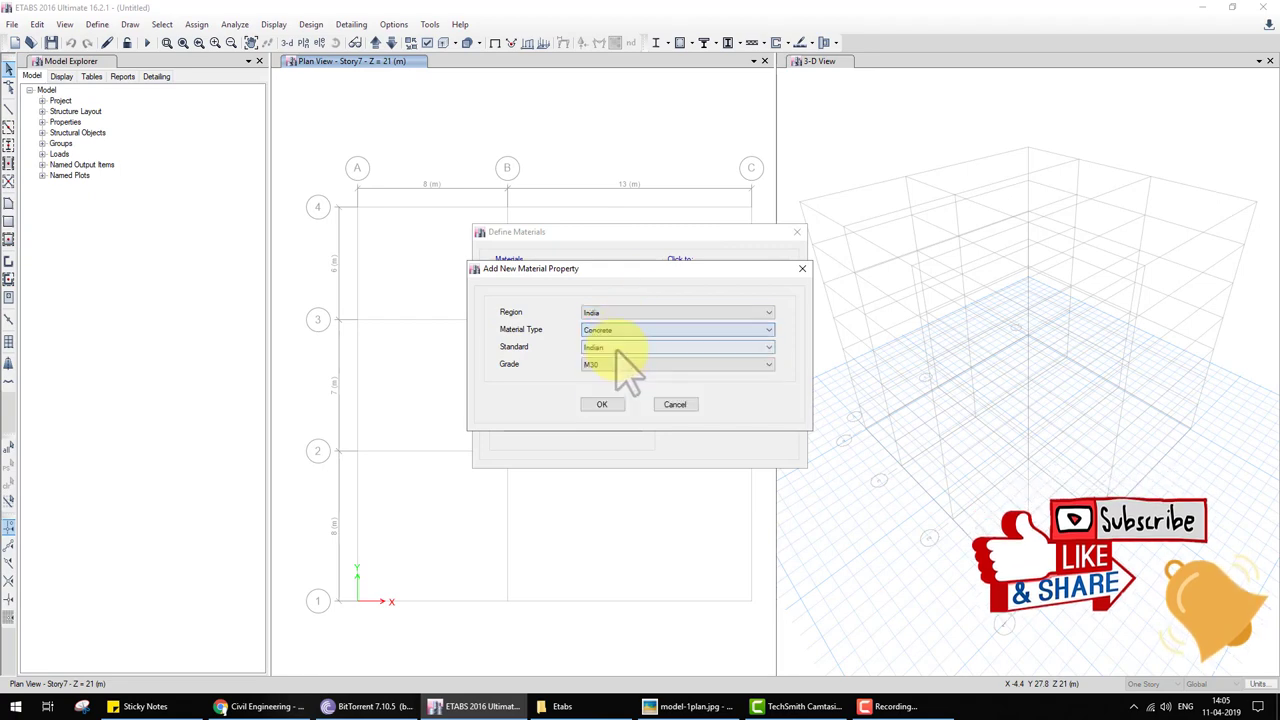
{"action": "left_click", "coordinate": [606, 406]}
{"action": "left_click", "coordinate": [598, 402]}
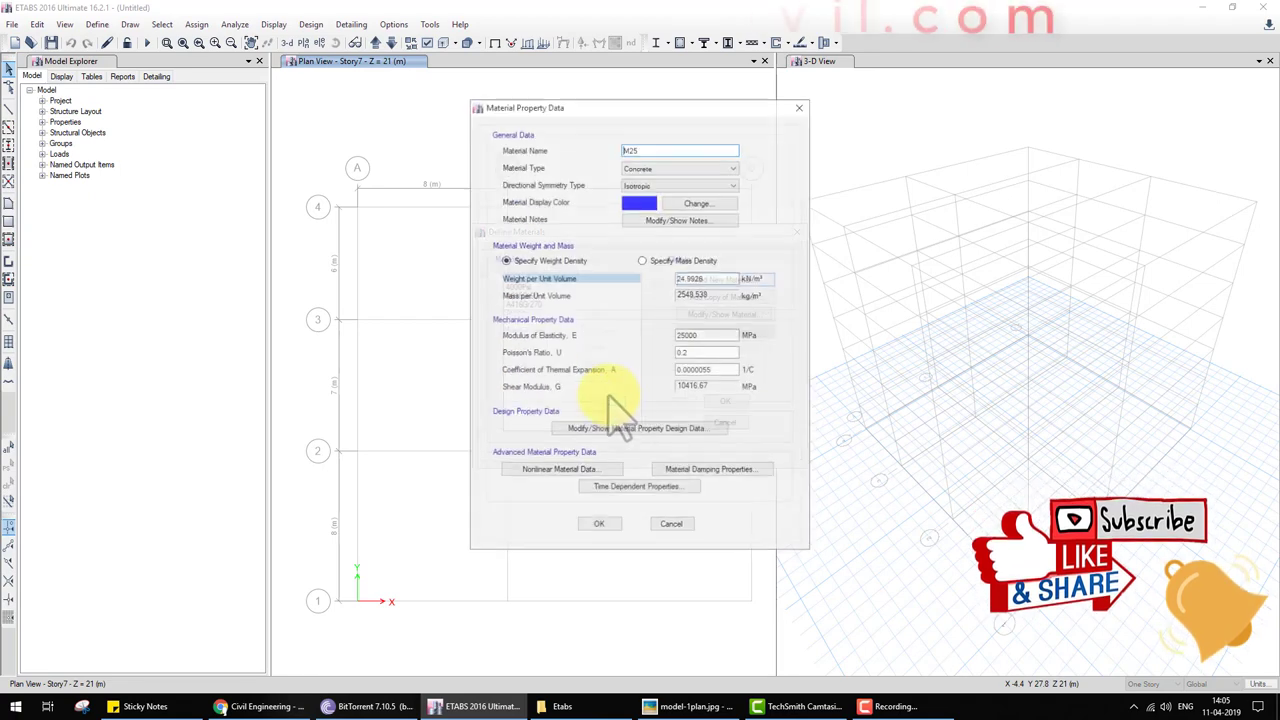
{"action": "left_click", "coordinate": [598, 525]}
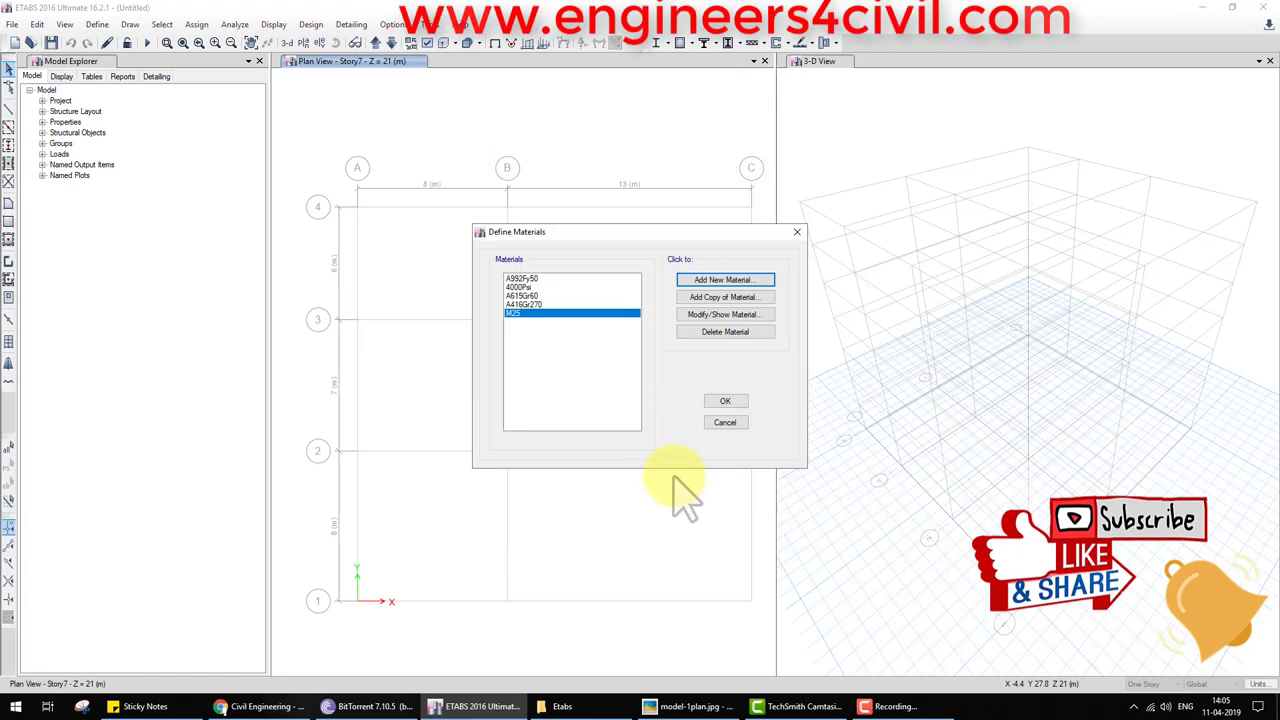
{"action": "left_click", "coordinate": [724, 401]}
{"action": "left_click", "coordinate": [96, 25]}
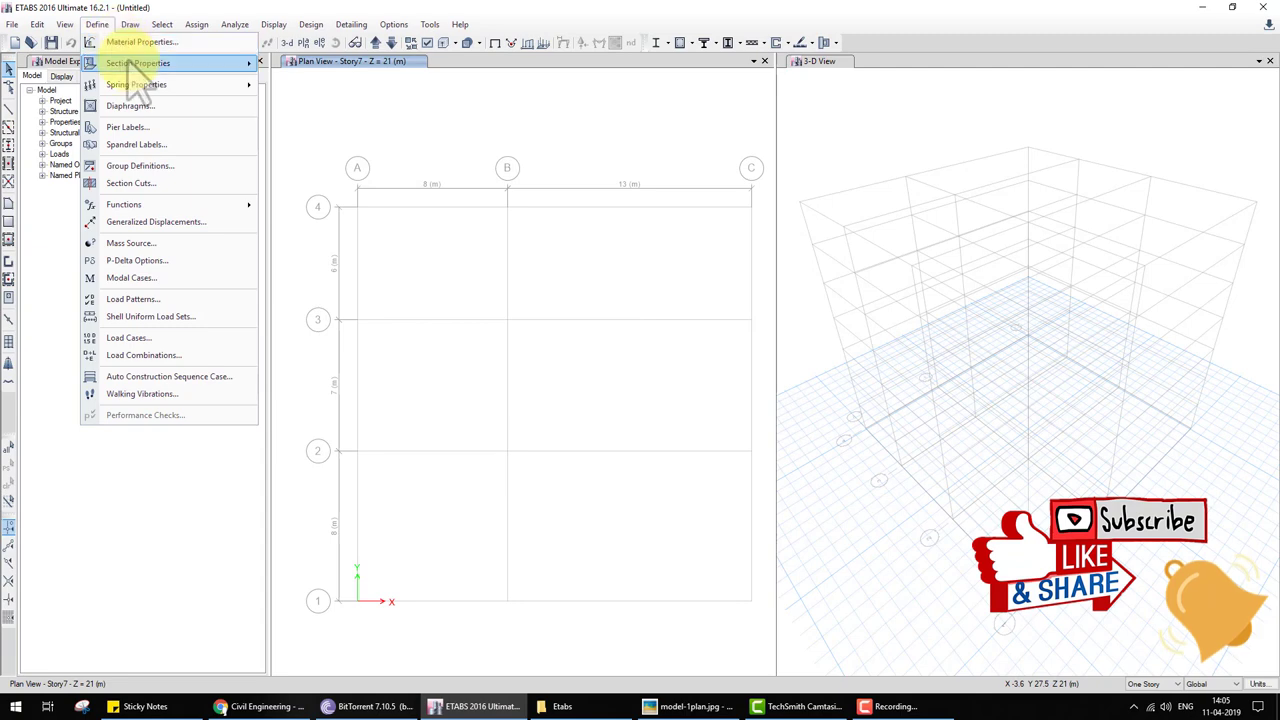
Step: Define the Beam concrete rectangular section: depth 500 mm, width 300 mm, material M25
{"action": "mouse_move", "coordinate": [138, 63]}
{"action": "left_click", "coordinate": [295, 64]}
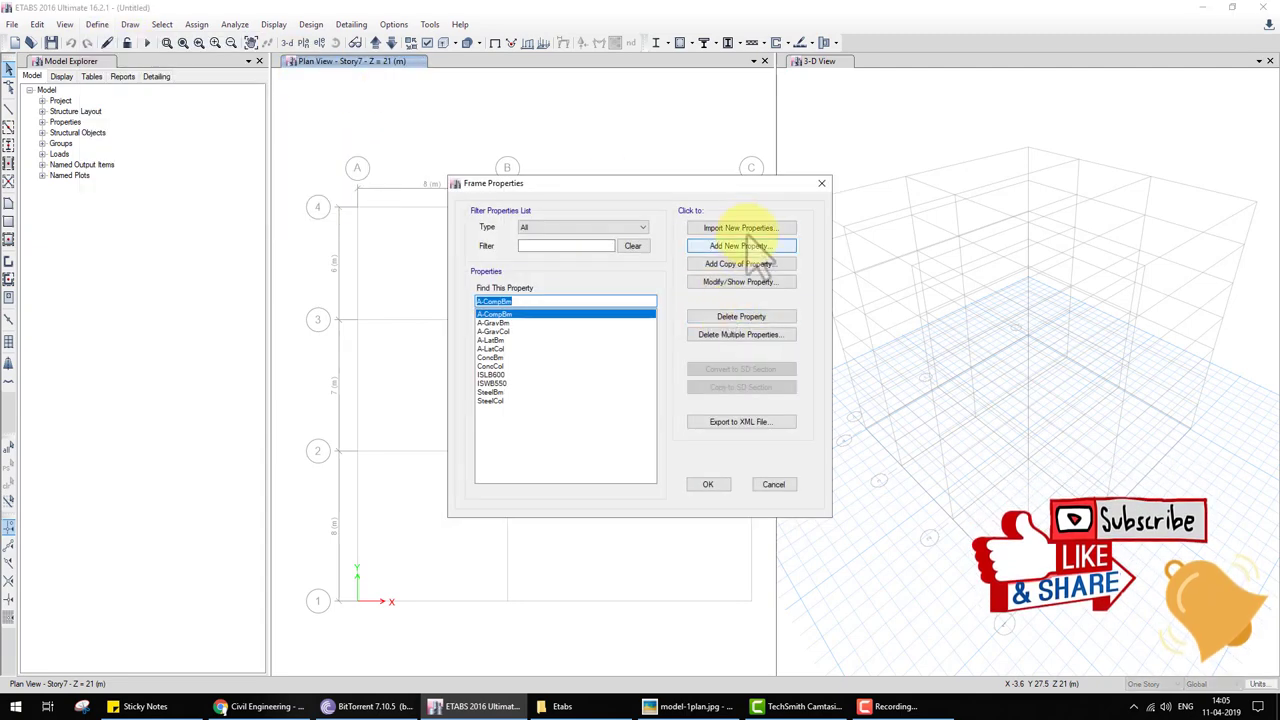
{"action": "left_click", "coordinate": [745, 247]}
{"action": "left_click", "coordinate": [414, 316]}
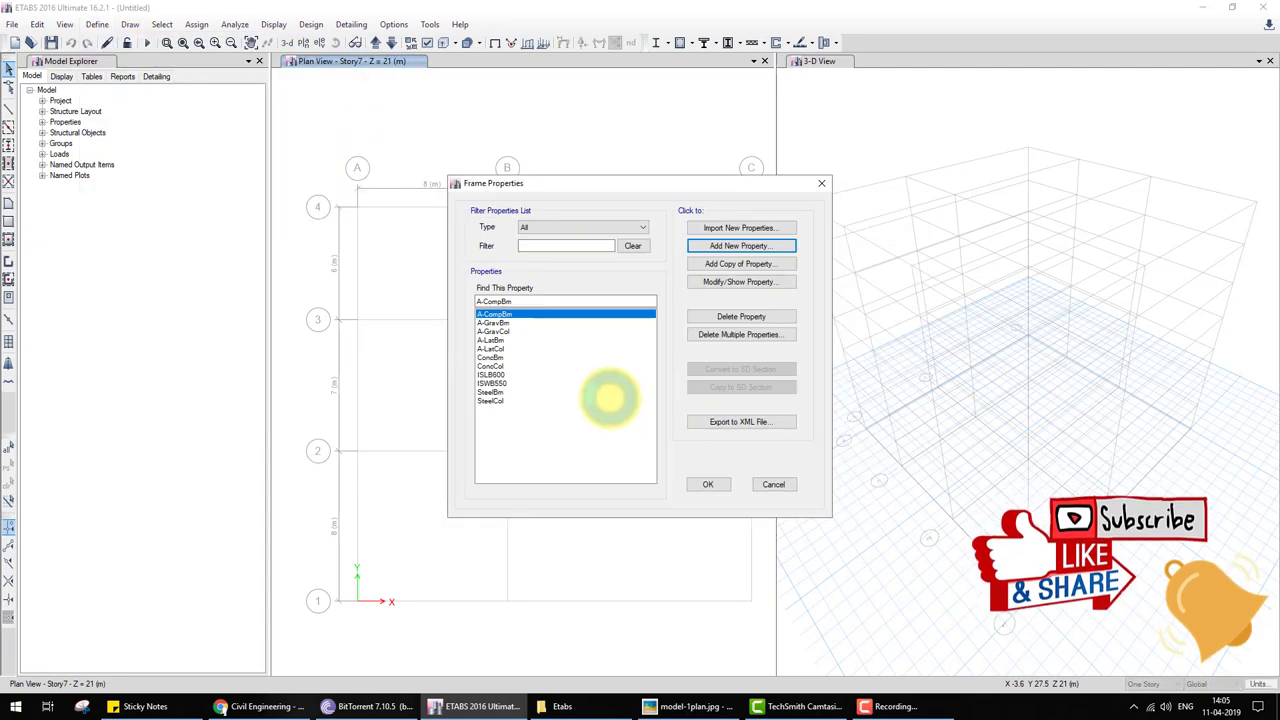
{"action": "type", "text": "B"}
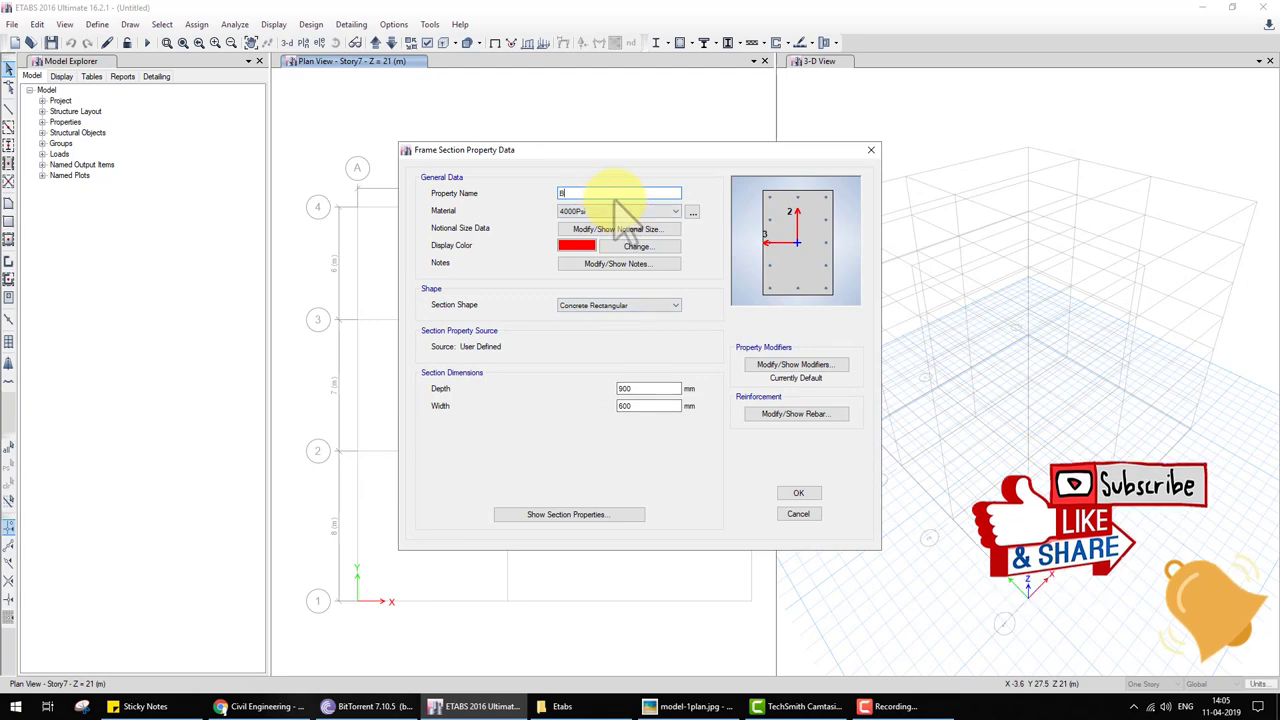
{"action": "type", "text": "eam"}
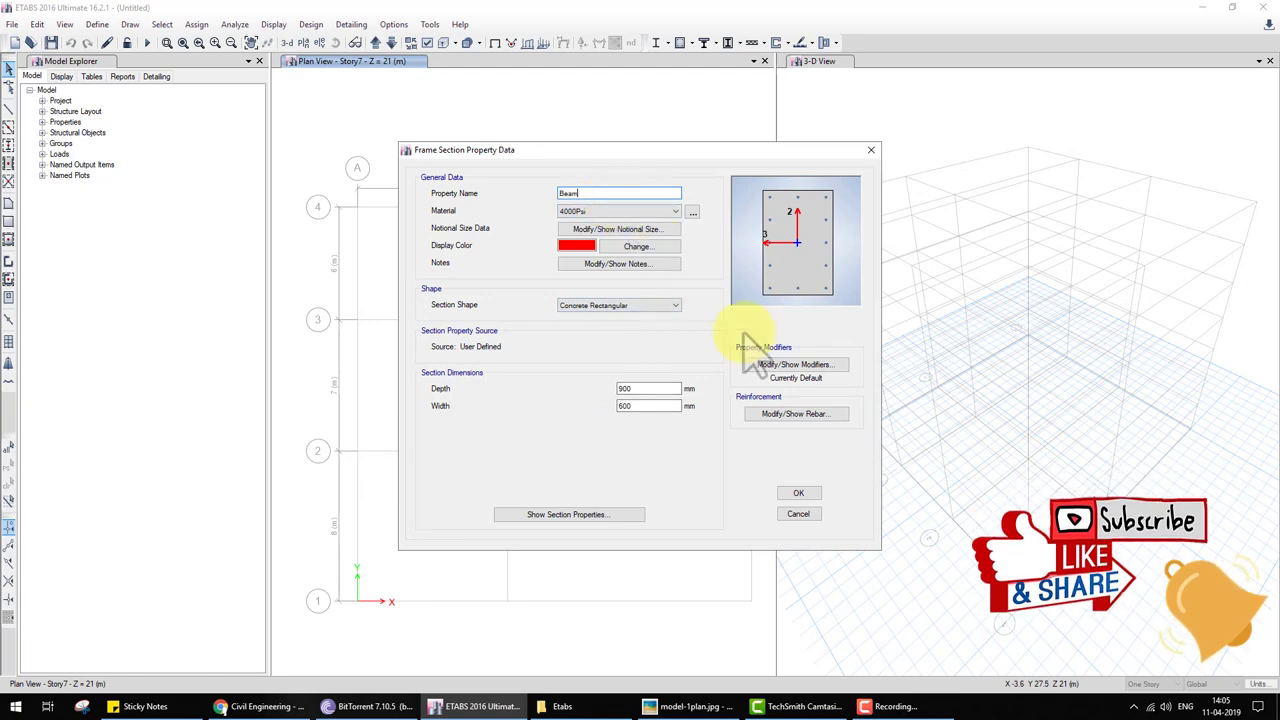
{"action": "left_click", "coordinate": [690, 706]}
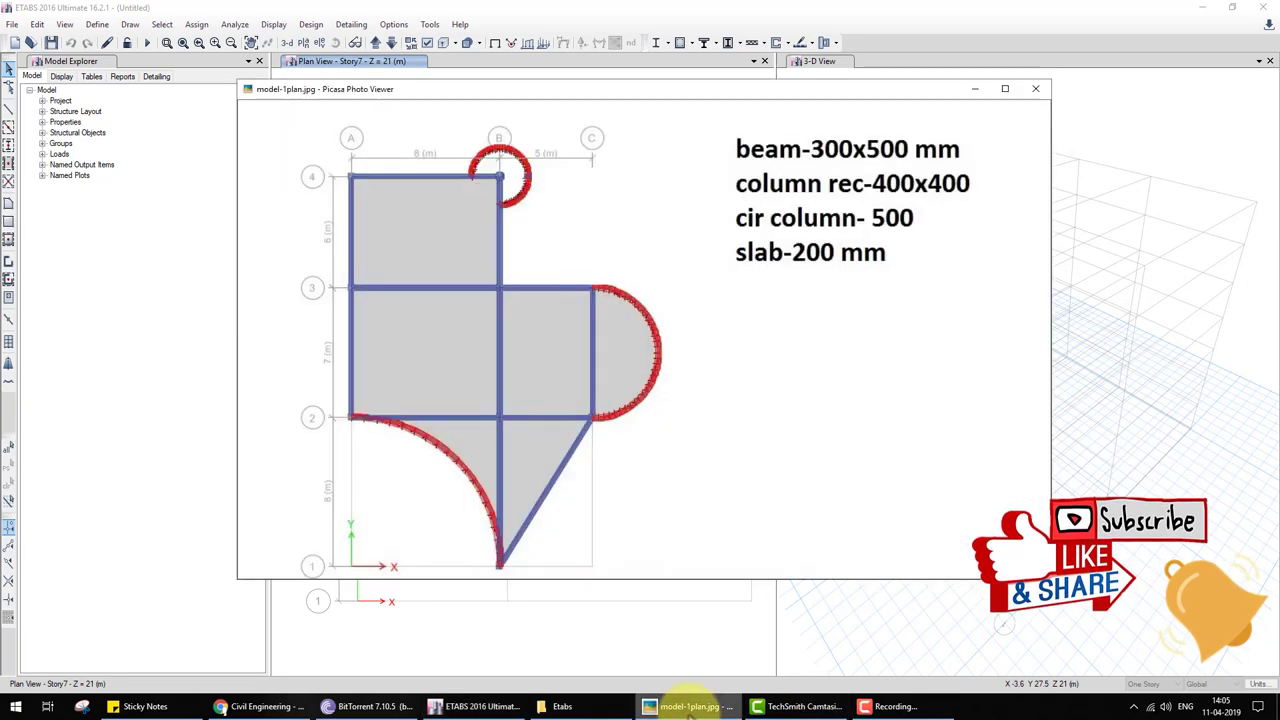
{"action": "left_click", "coordinate": [690, 706]}
{"action": "double_click", "coordinate": [648, 388]}
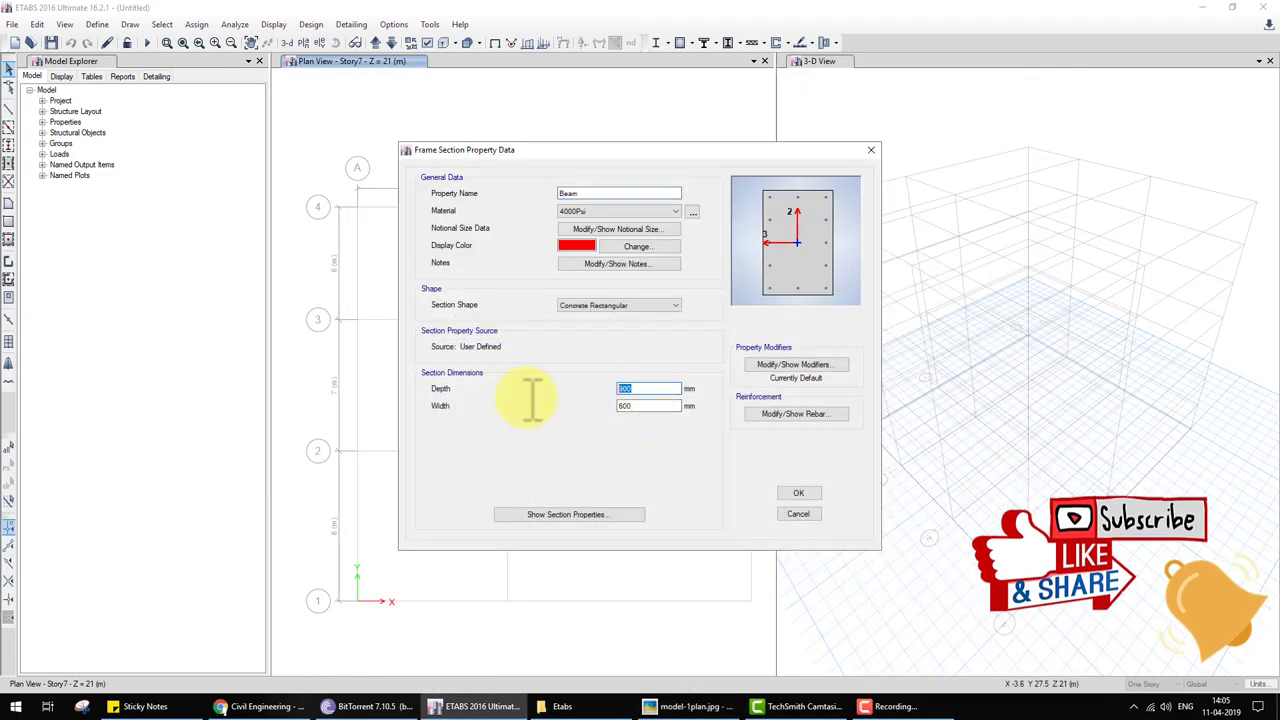
{"action": "type", "text": "500"}
{"action": "double_click", "coordinate": [648, 405]}
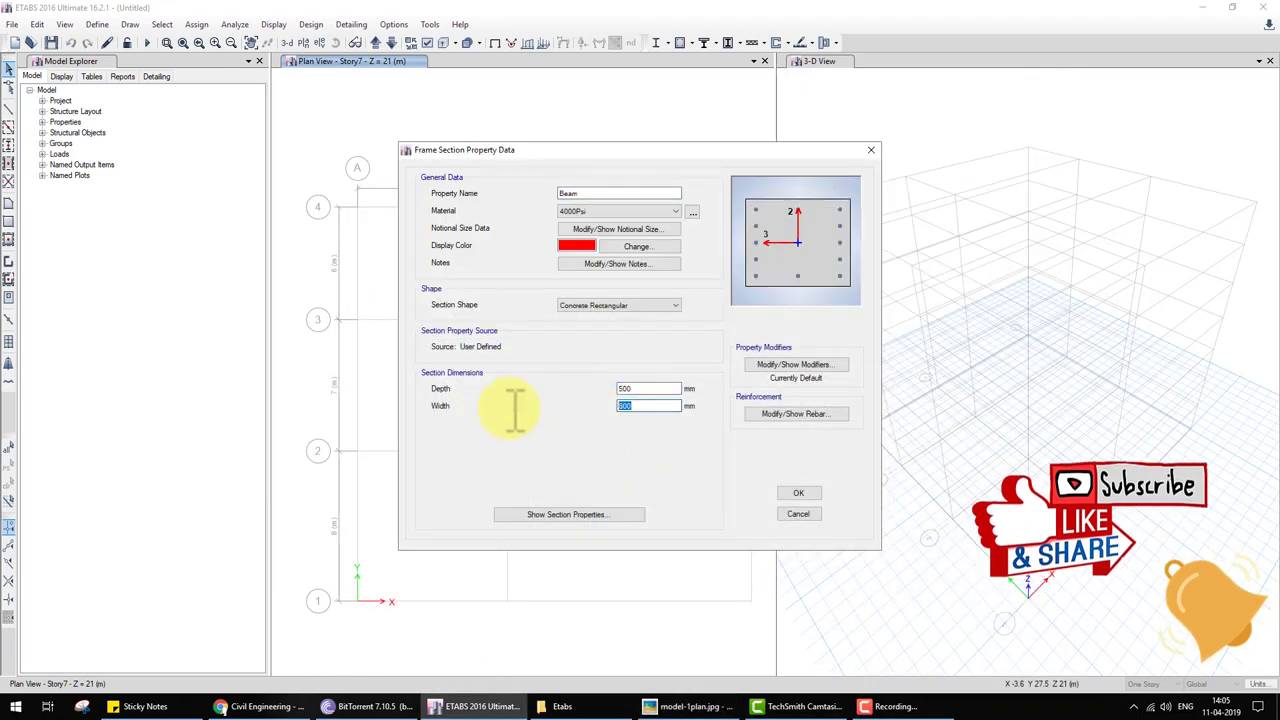
{"action": "type", "text": "3"}
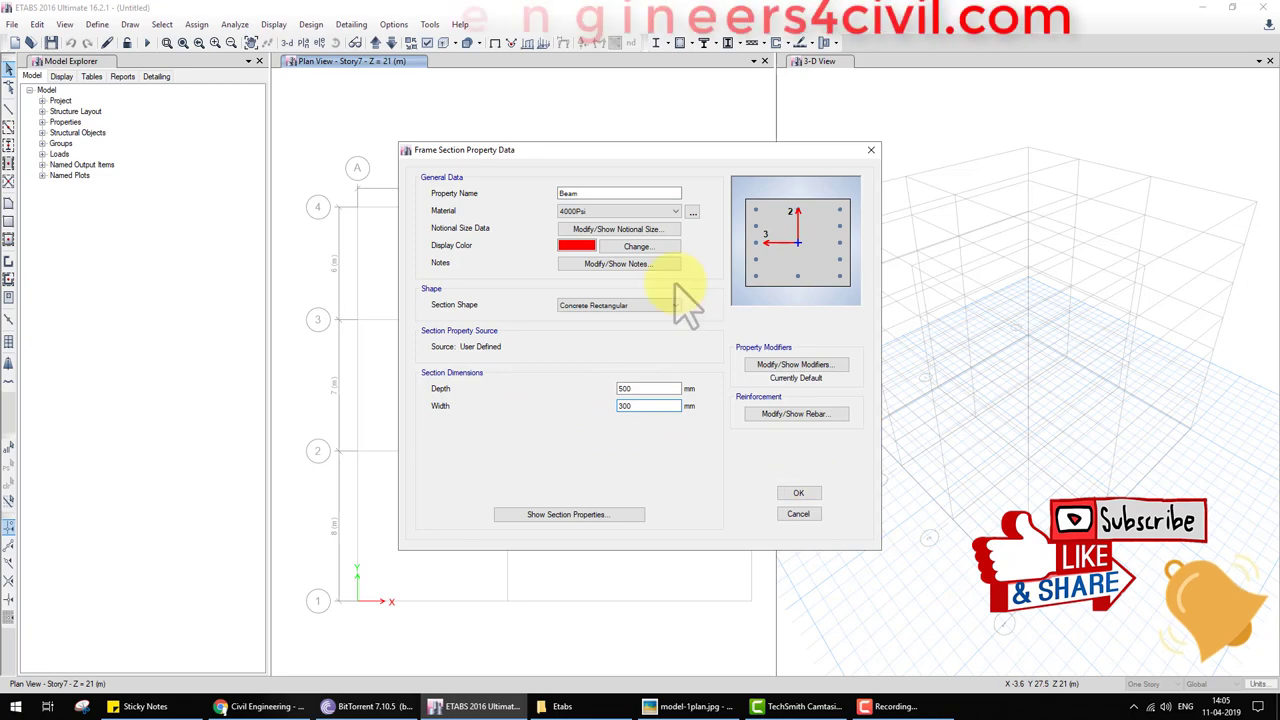
{"action": "left_click", "coordinate": [676, 211]}
{"action": "left_click", "coordinate": [600, 240]}
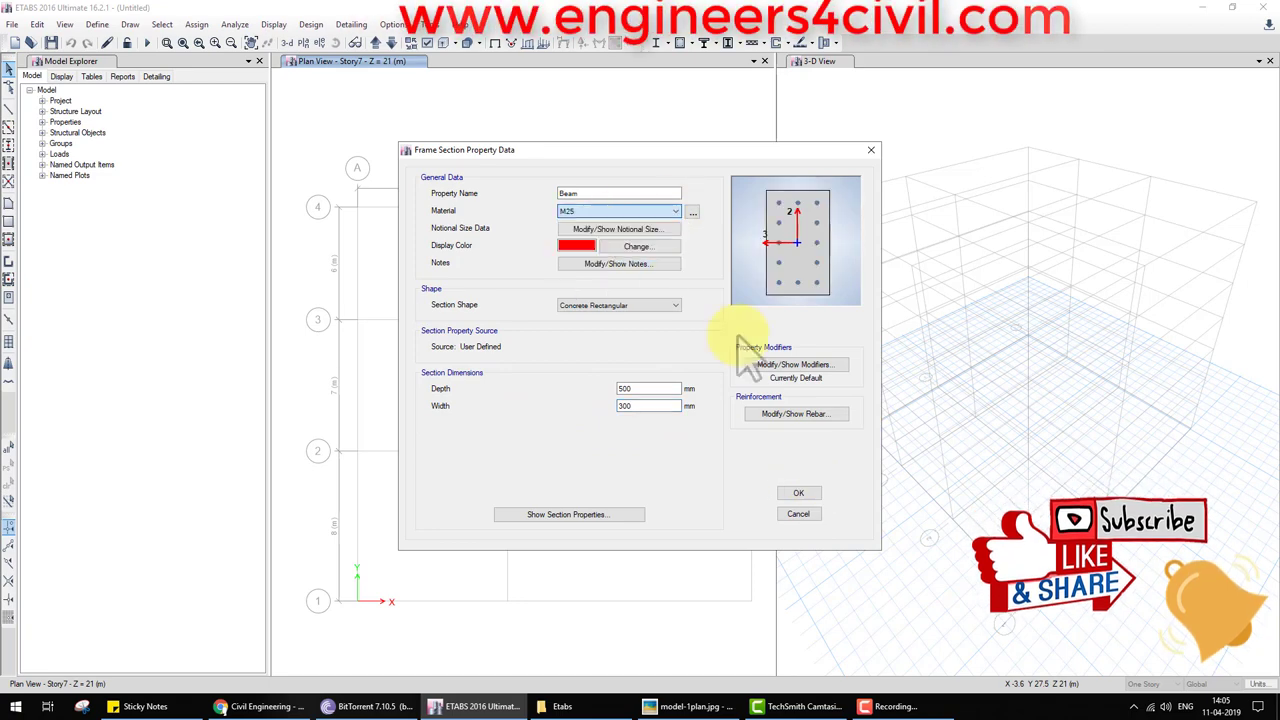
{"action": "left_click", "coordinate": [800, 493]}
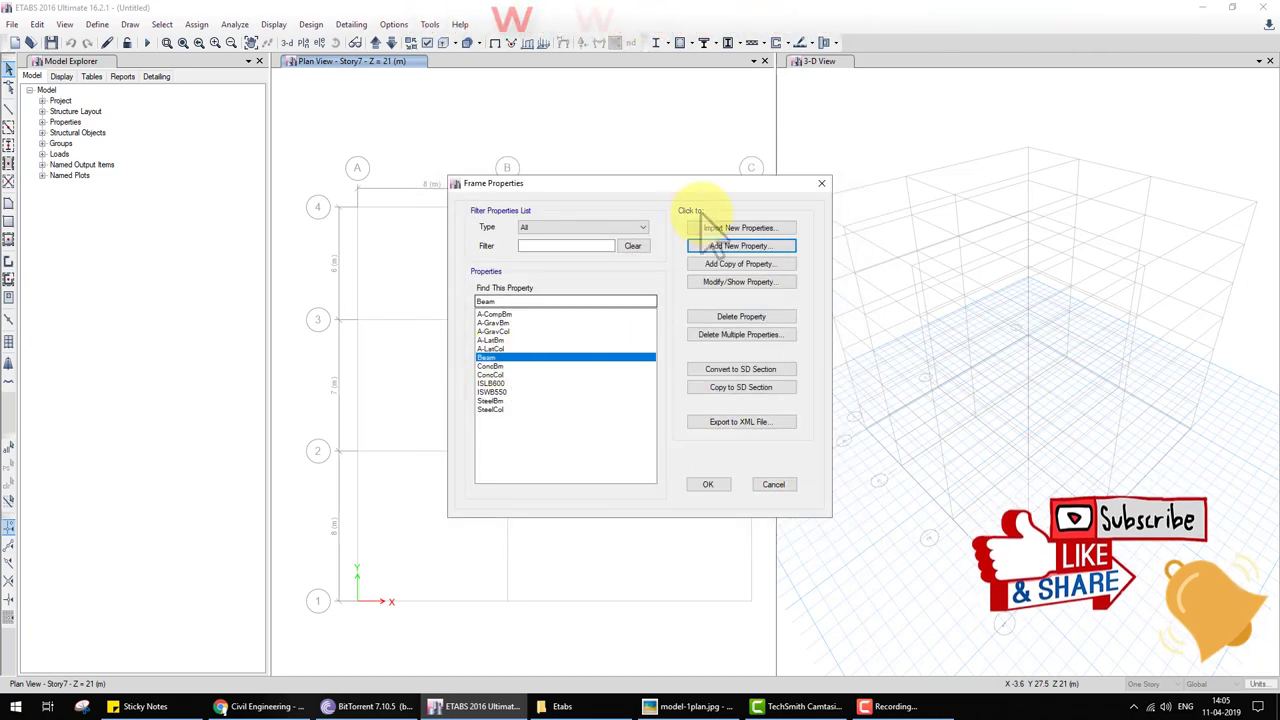
Step: Add the Column concrete rectangular section, 400 × 400 mm in M25, and close the frame list
{"action": "left_click", "coordinate": [740, 246]}
{"action": "left_click", "coordinate": [414, 322]}
{"action": "type", "text": "Column"}
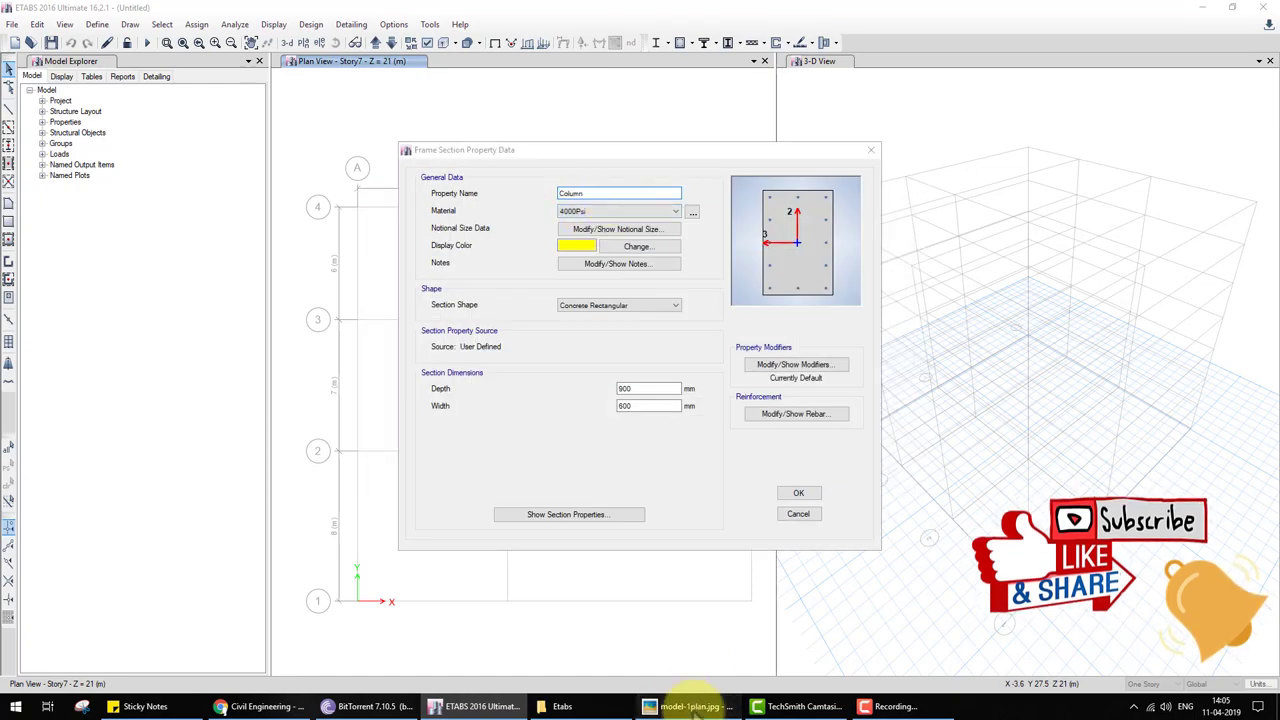
{"action": "left_click", "coordinate": [690, 706]}
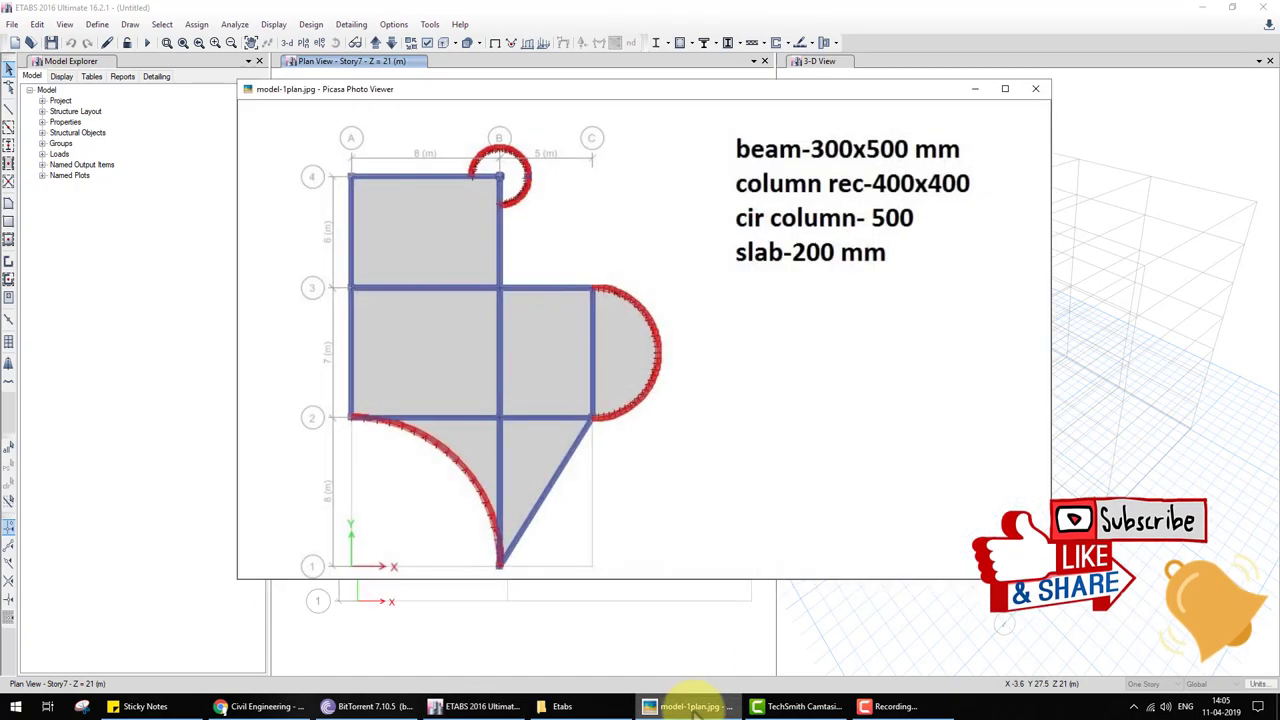
{"action": "left_click", "coordinate": [690, 706]}
{"action": "double_click", "coordinate": [648, 388]}
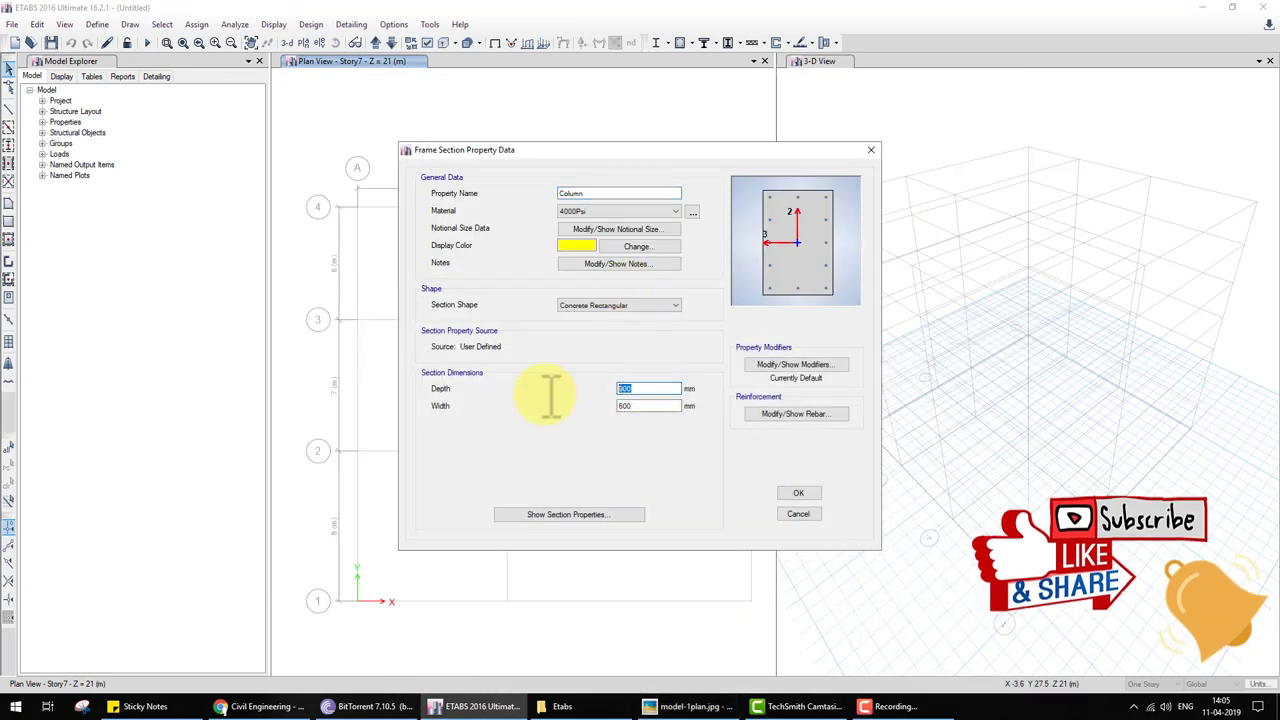
{"action": "type", "text": "0"}
{"action": "type", "text": "400"}
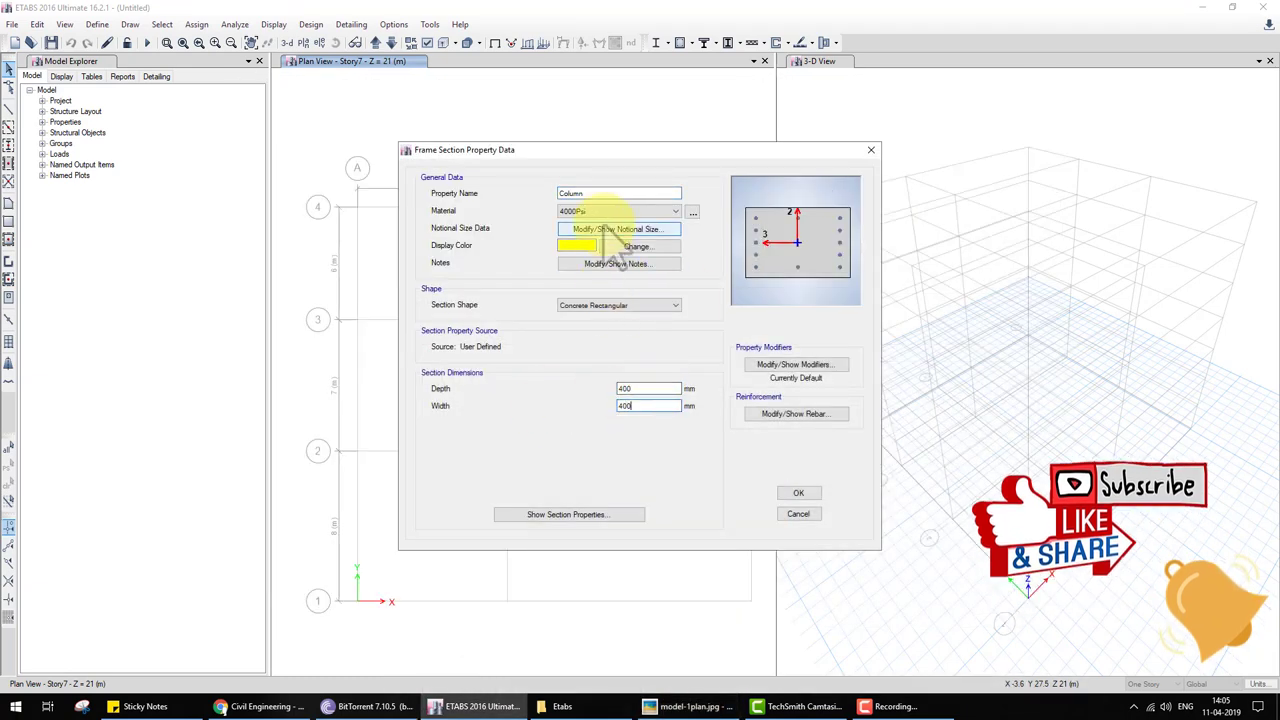
{"action": "left_click", "coordinate": [620, 211]}
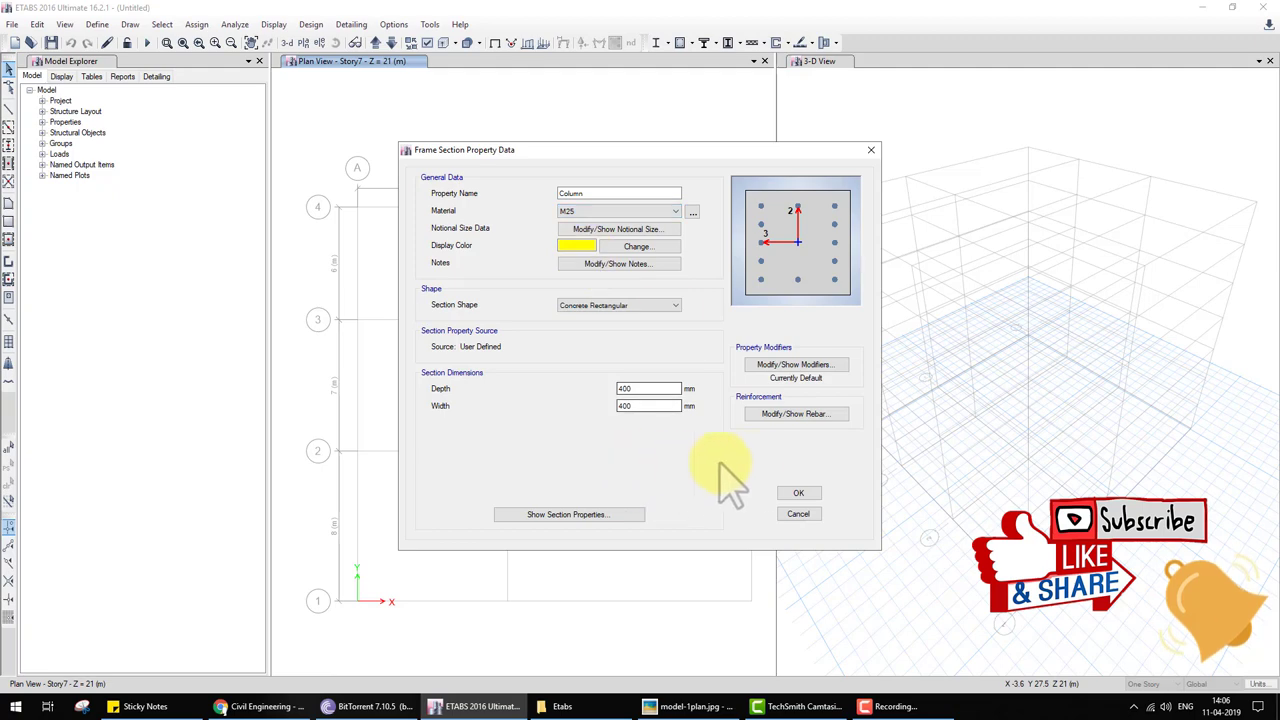
{"action": "left_click", "coordinate": [799, 494]}
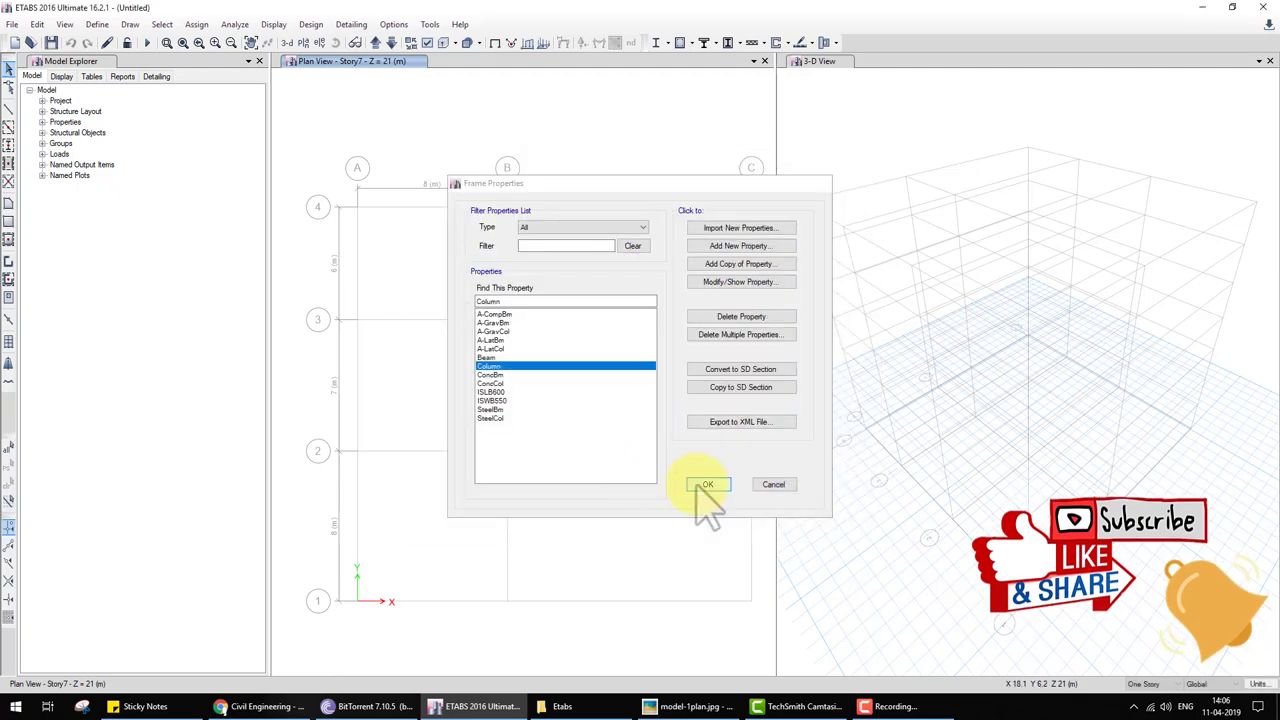
{"action": "left_click", "coordinate": [704, 485]}
Step: Define the Slab200 slab property in M25 at 200 mm thick and close the slab list
{"action": "left_click", "coordinate": [97, 24]}
{"action": "mouse_move", "coordinate": [138, 63]}
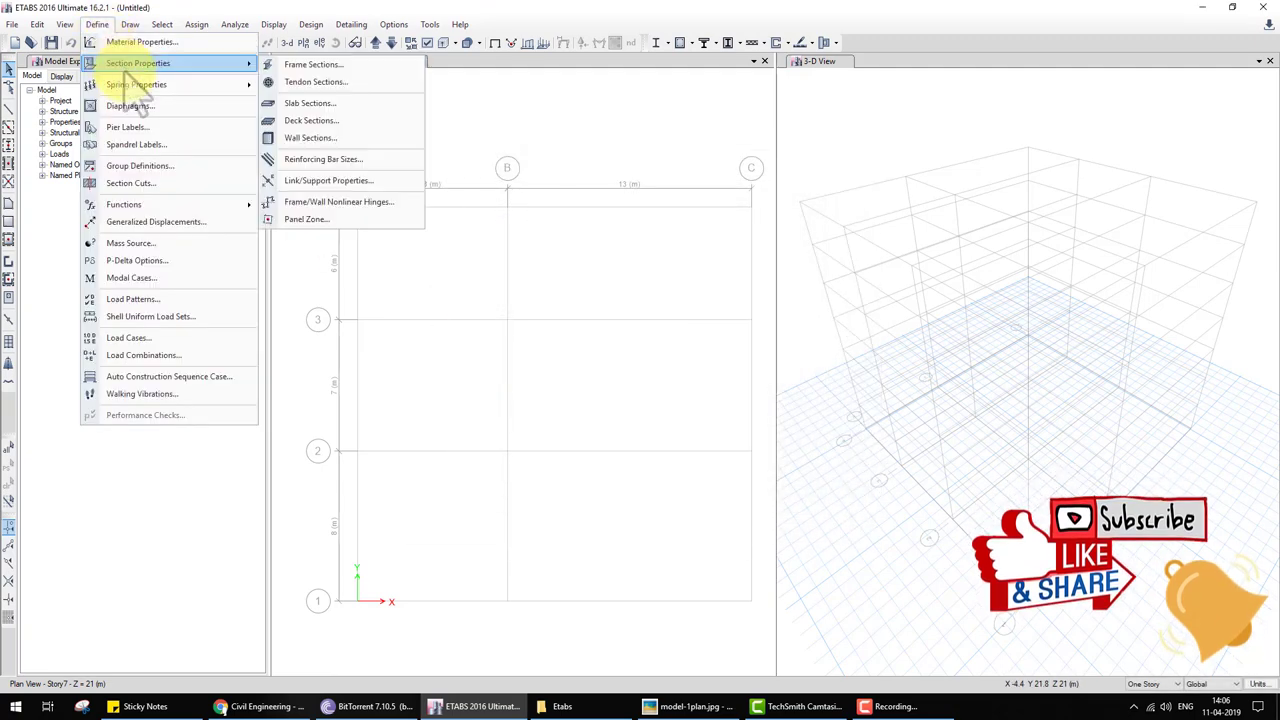
{"action": "left_click", "coordinate": [339, 106]}
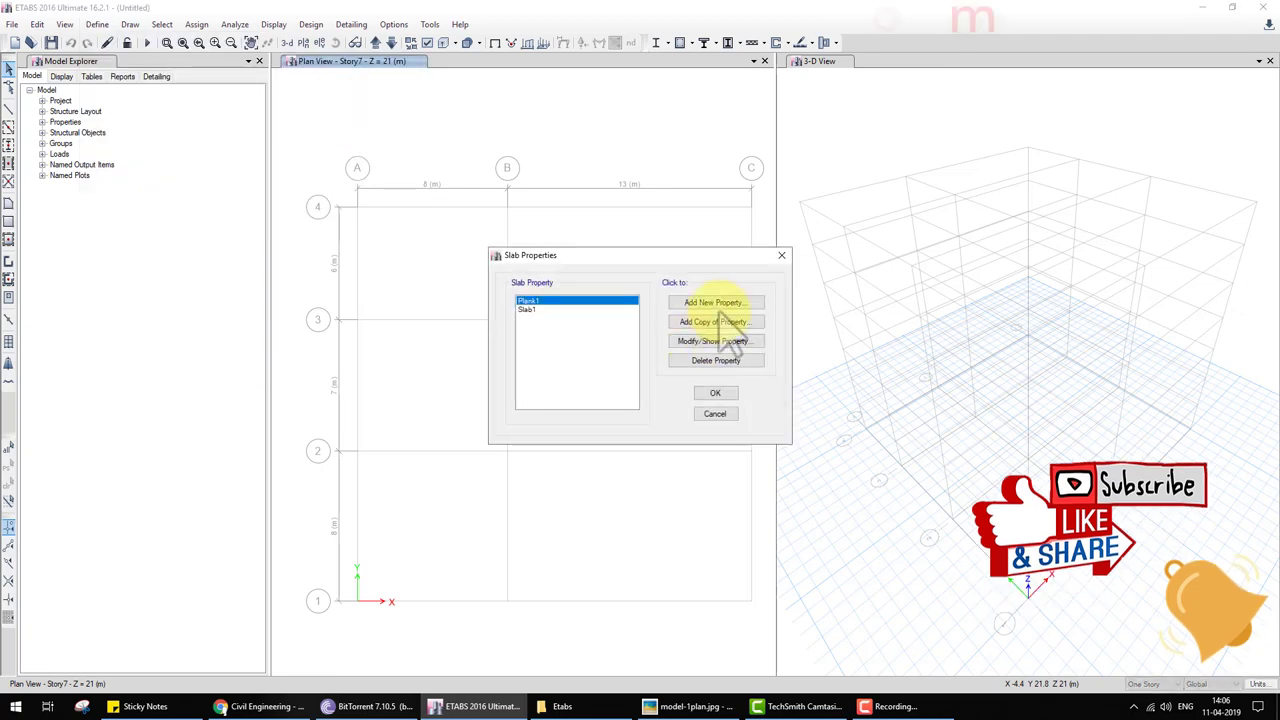
{"action": "left_click", "coordinate": [722, 302]}
{"action": "left_click", "coordinate": [671, 207]}
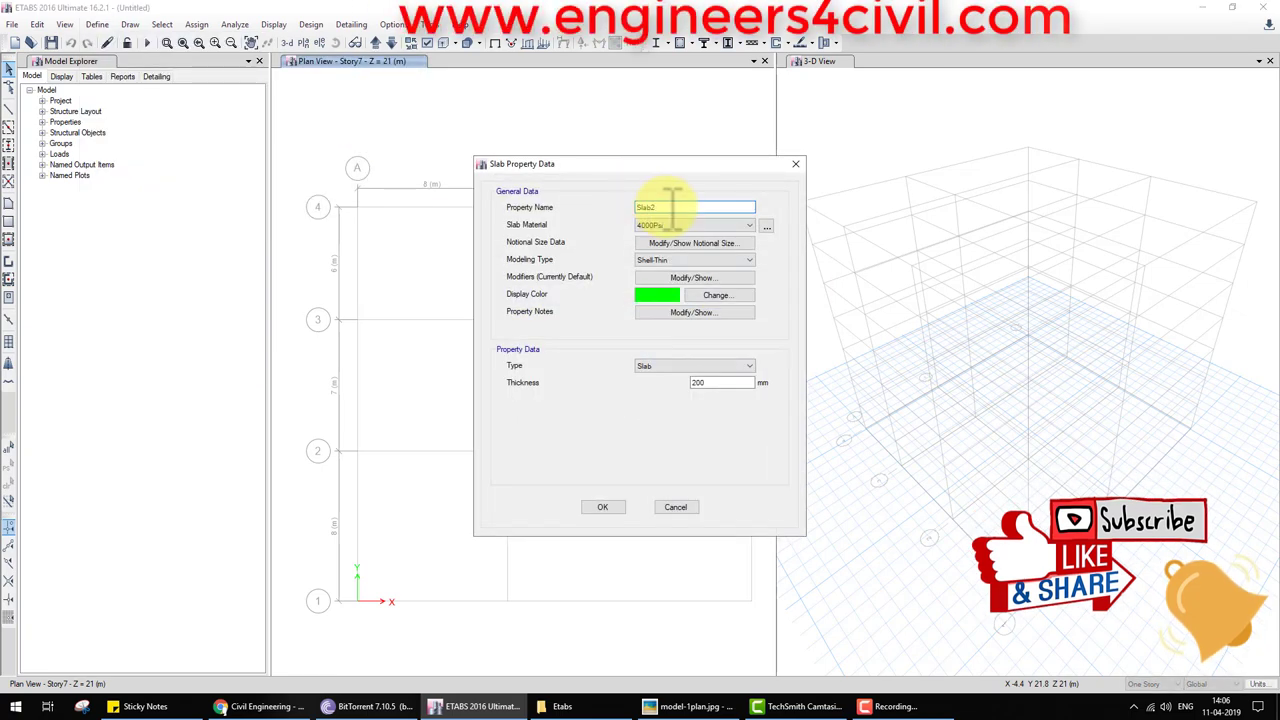
{"action": "type", "text": "00"}
{"action": "left_click", "coordinate": [650, 225]}
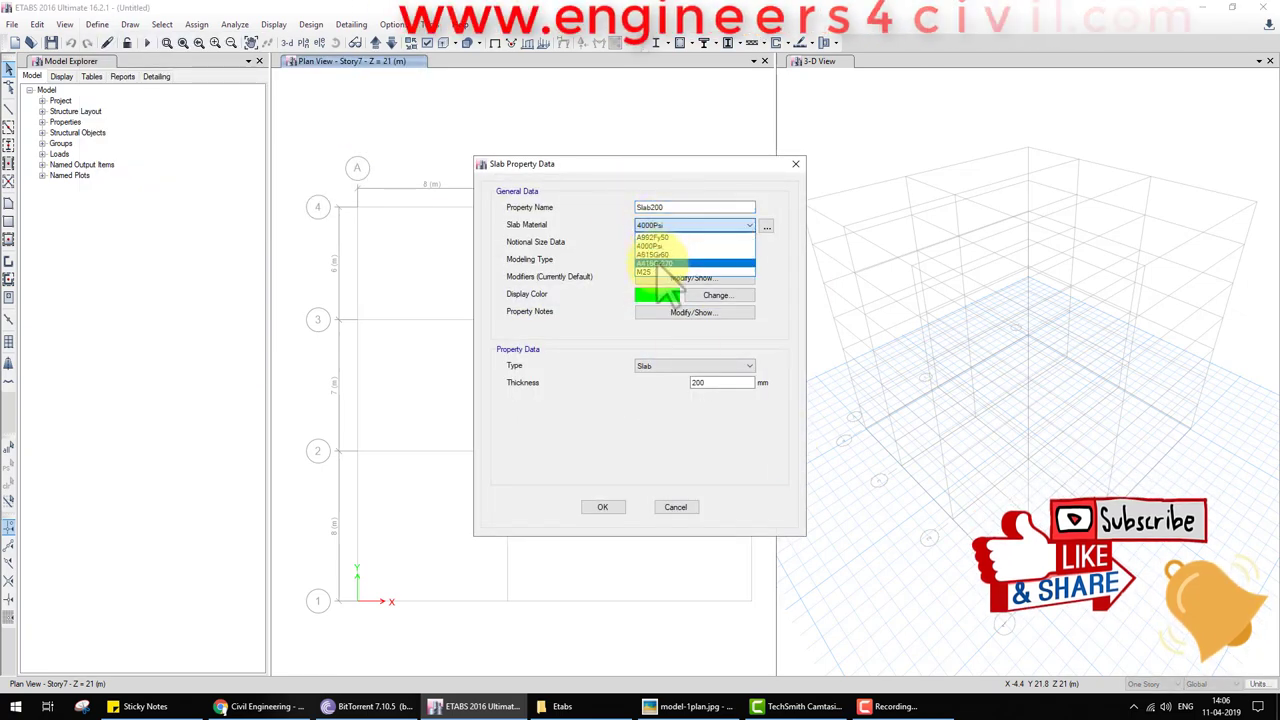
{"action": "left_click", "coordinate": [662, 283]}
{"action": "left_click", "coordinate": [694, 225]}
{"action": "left_click", "coordinate": [665, 270]}
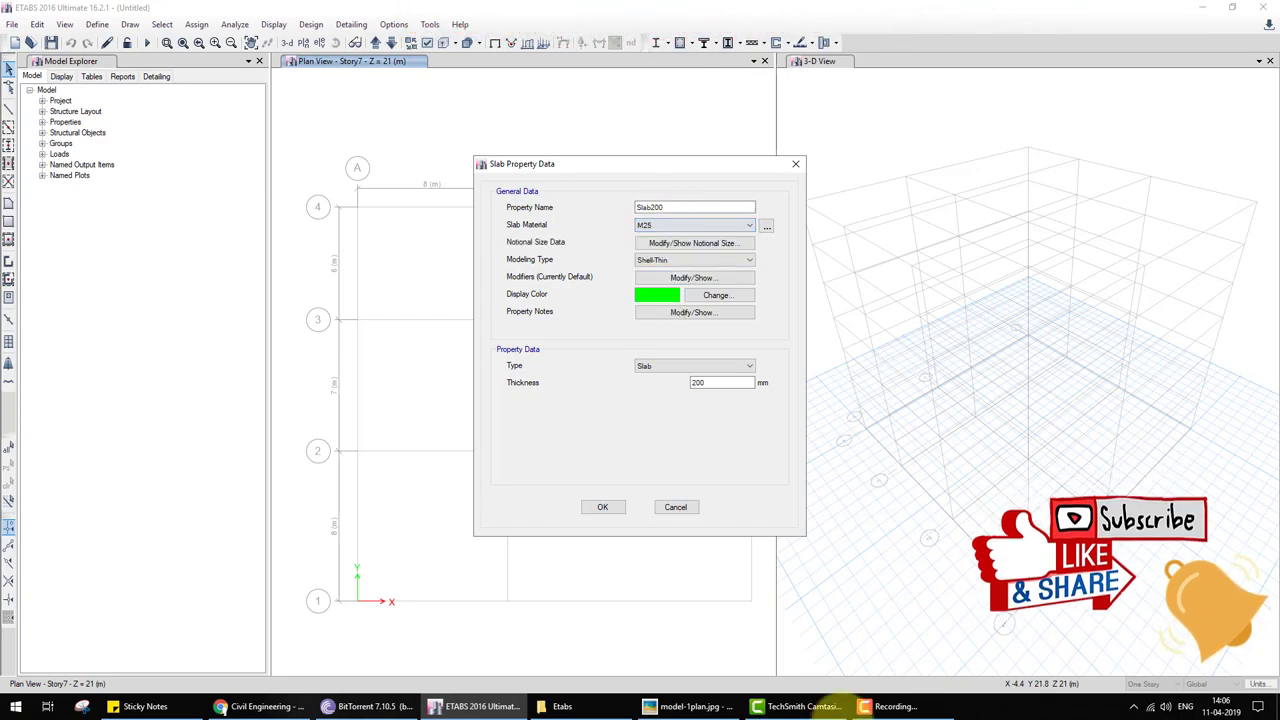
{"action": "left_click", "coordinate": [727, 706]}
{"action": "left_click", "coordinate": [690, 706]}
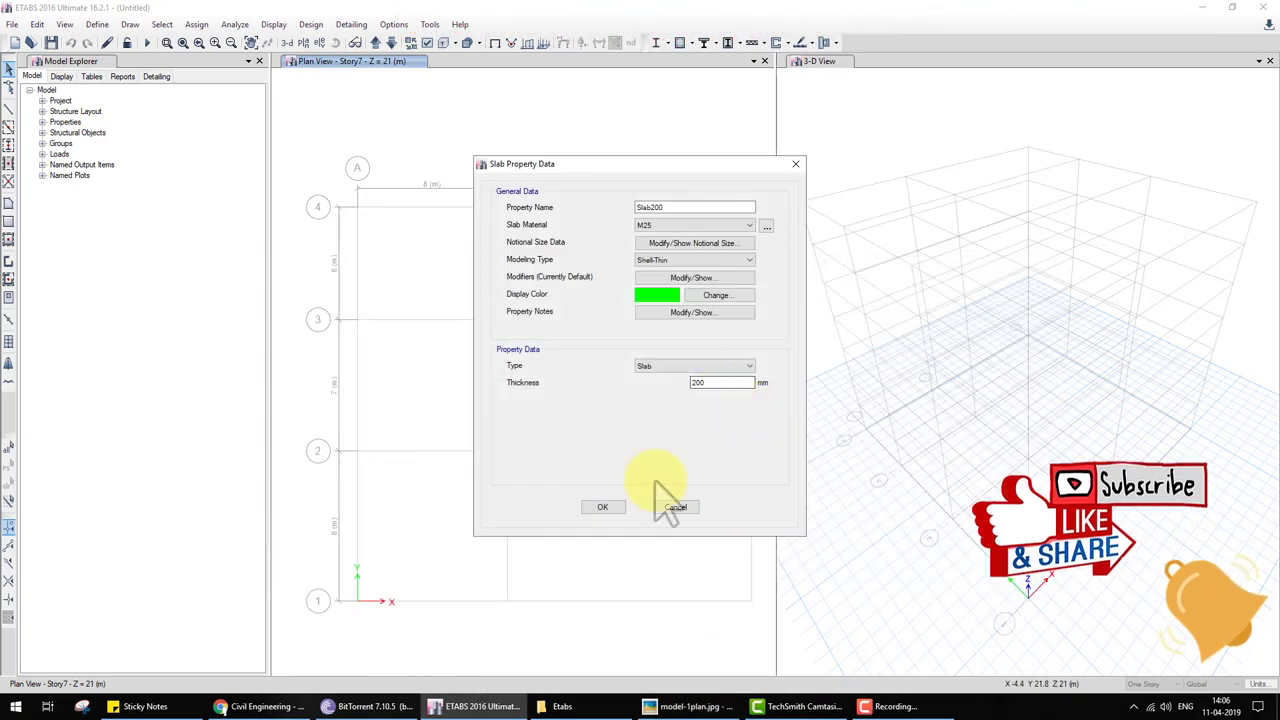
{"action": "left_click", "coordinate": [603, 507]}
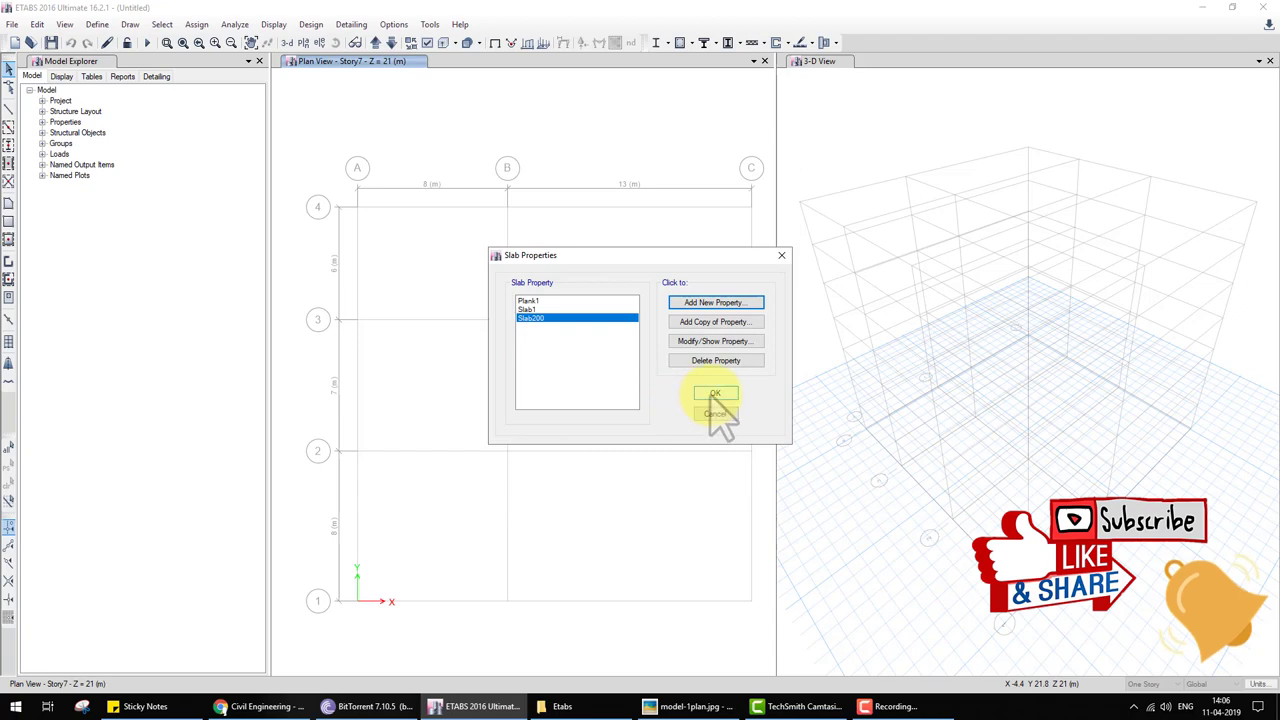
{"action": "left_click", "coordinate": [715, 394]}
Step: Add a Concrete Circle frame section 'cir' in M25 with 500 mm diameter
{"action": "left_click", "coordinate": [97, 24]}
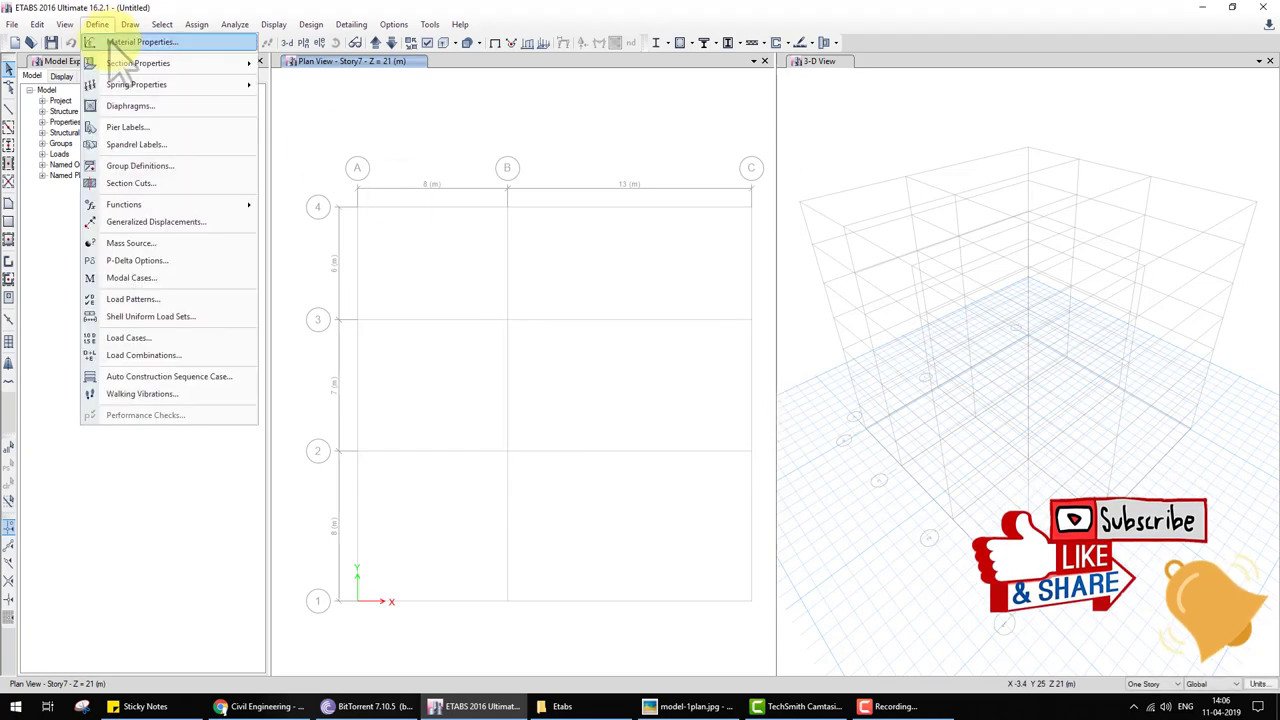
{"action": "mouse_move", "coordinate": [138, 63]}
{"action": "left_click", "coordinate": [290, 64]}
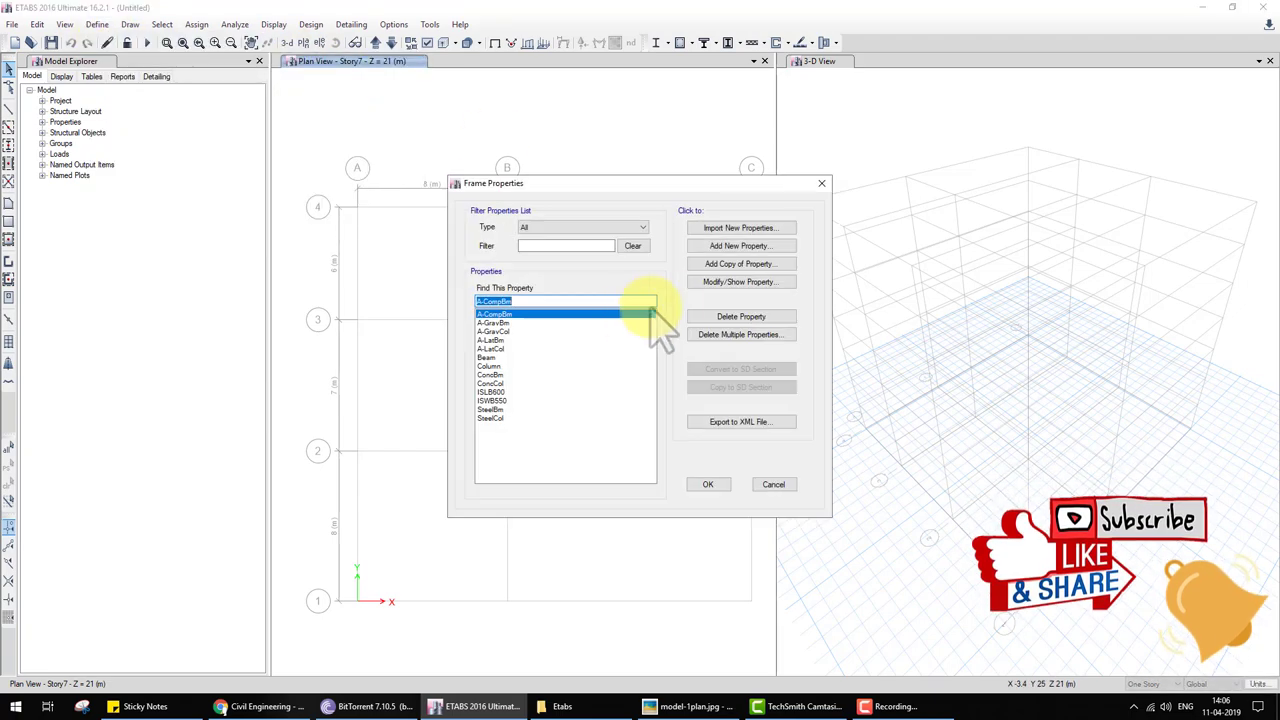
{"action": "left_click", "coordinate": [742, 246]}
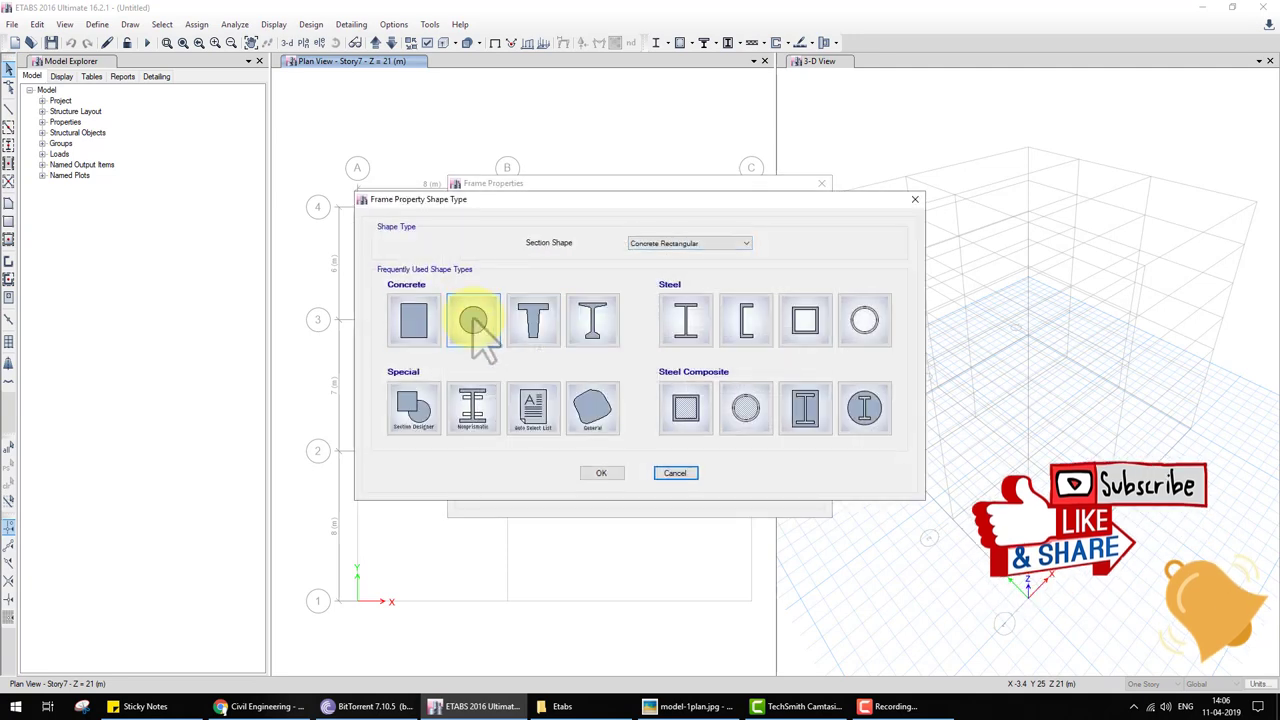
{"action": "left_click", "coordinate": [478, 328]}
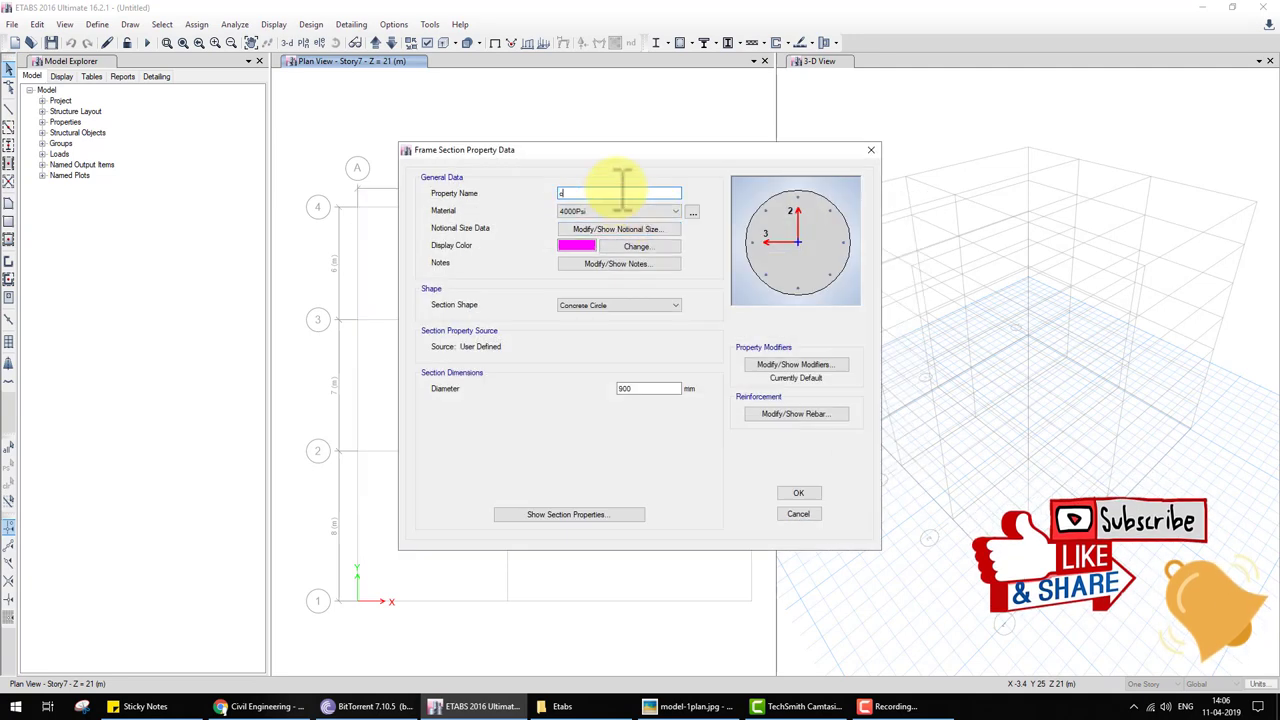
{"action": "type", "text": "o"}
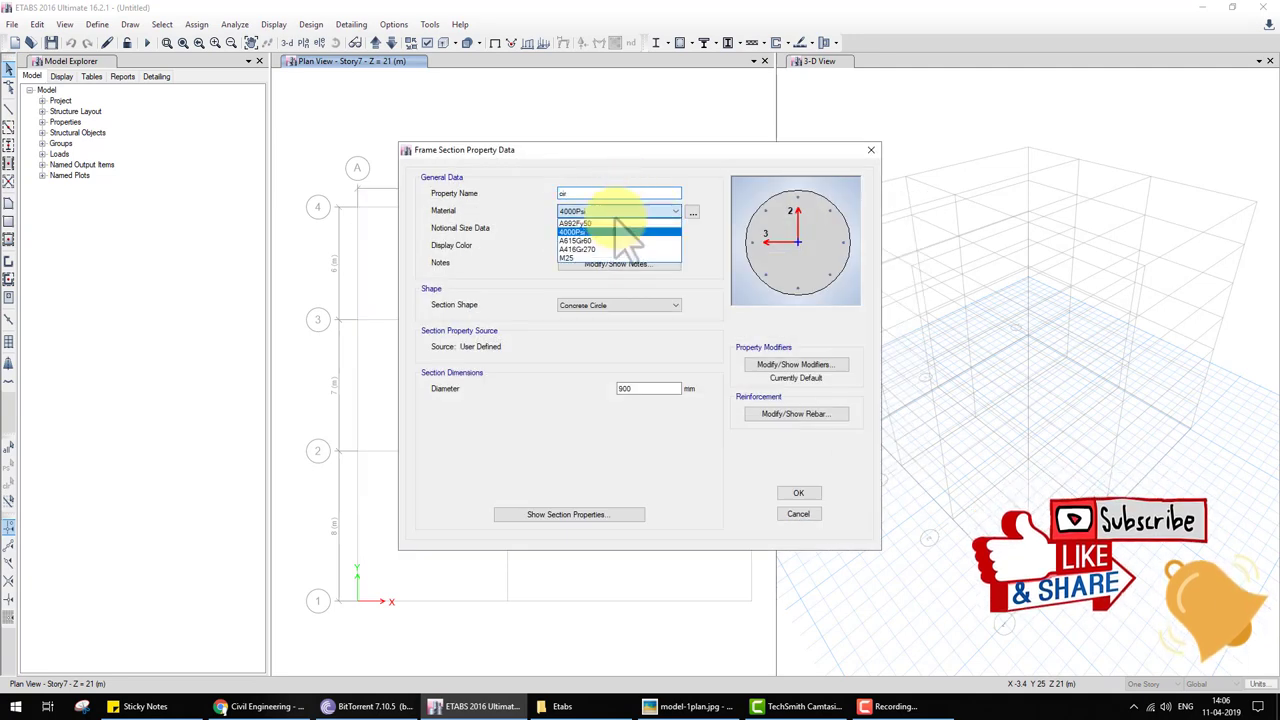
{"action": "left_click", "coordinate": [690, 706]}
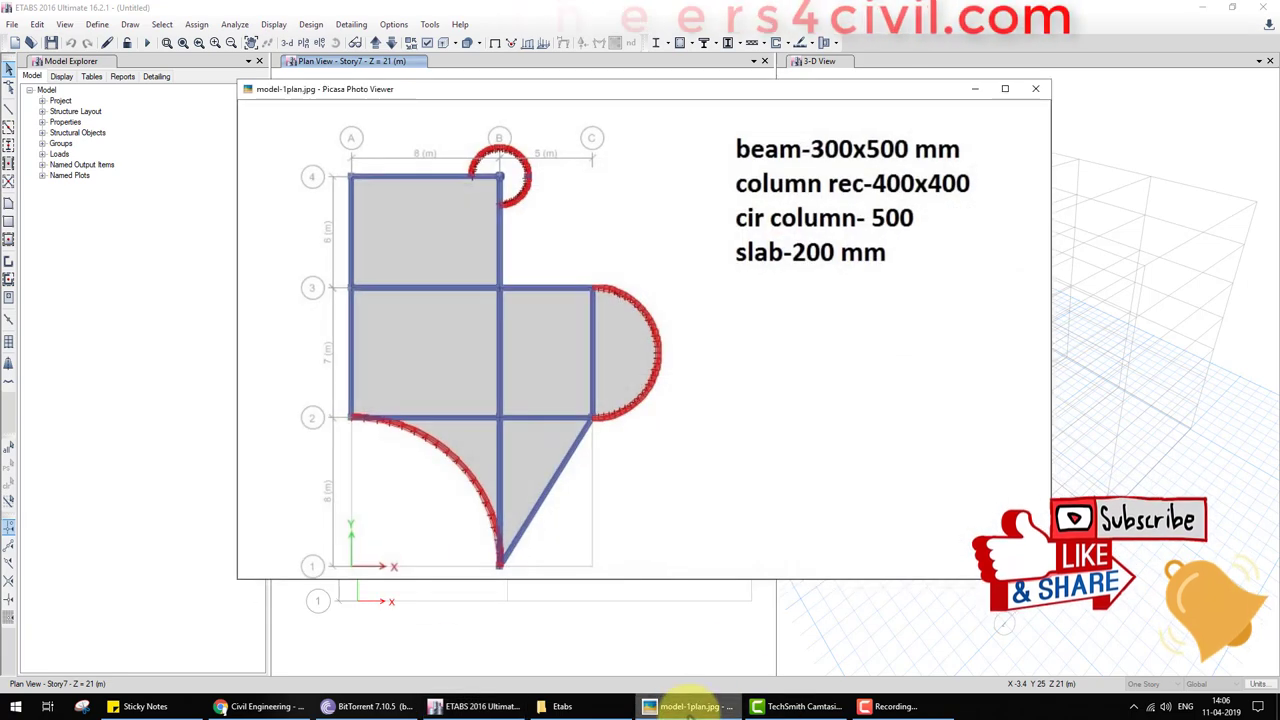
{"action": "left_click", "coordinate": [690, 706]}
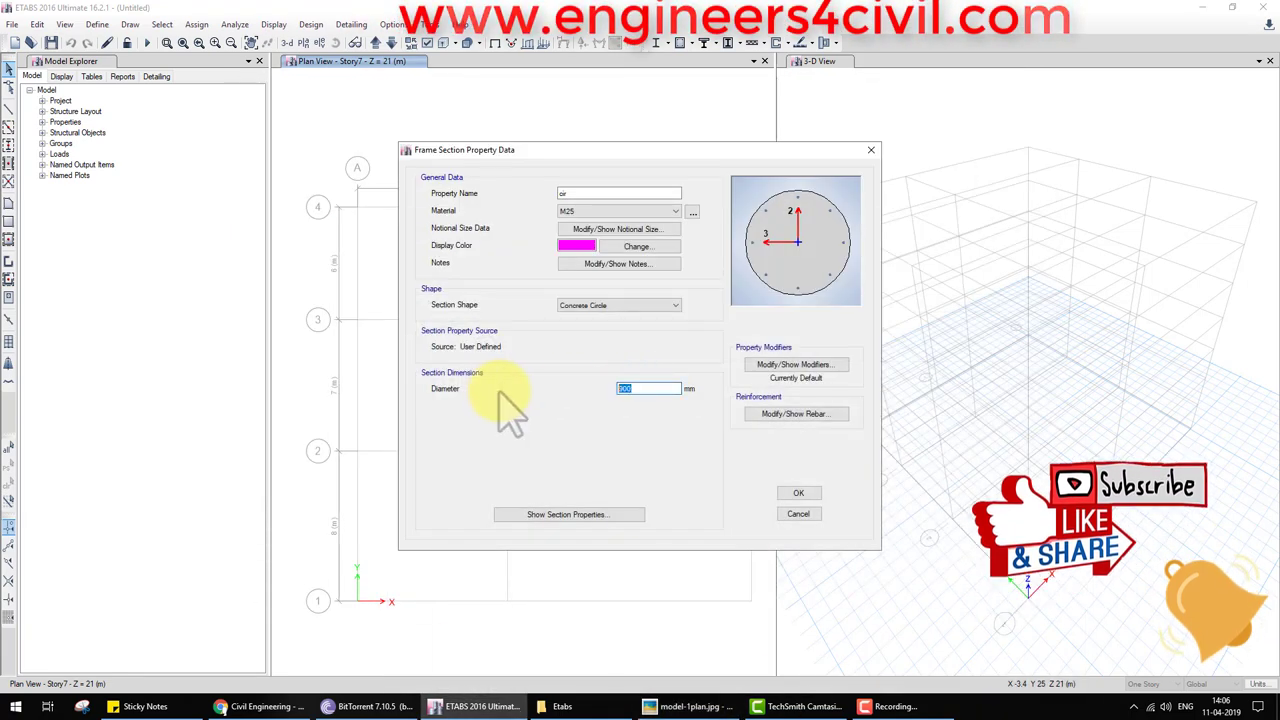
{"action": "type", "text": "500"}
{"action": "left_click", "coordinate": [800, 494]}
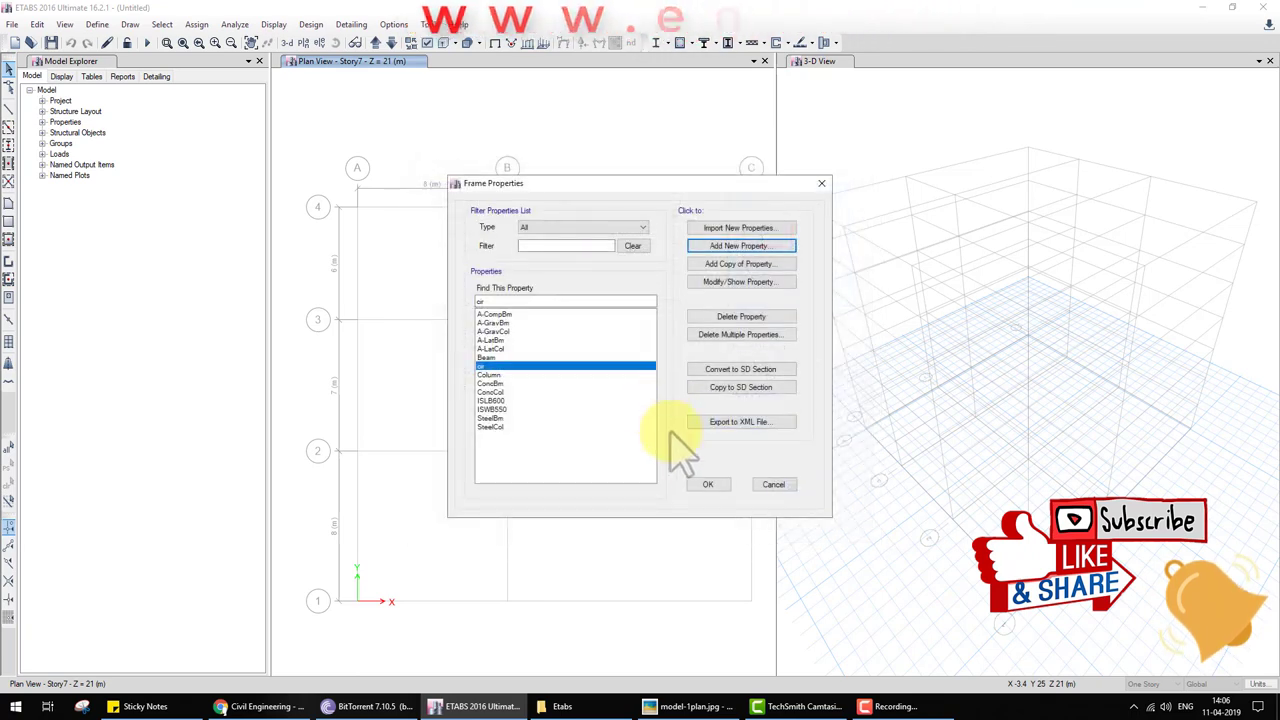
Step: With All Stories active, place Column-section columns at every grid A and B intersection
{"action": "left_click", "coordinate": [708, 486]}
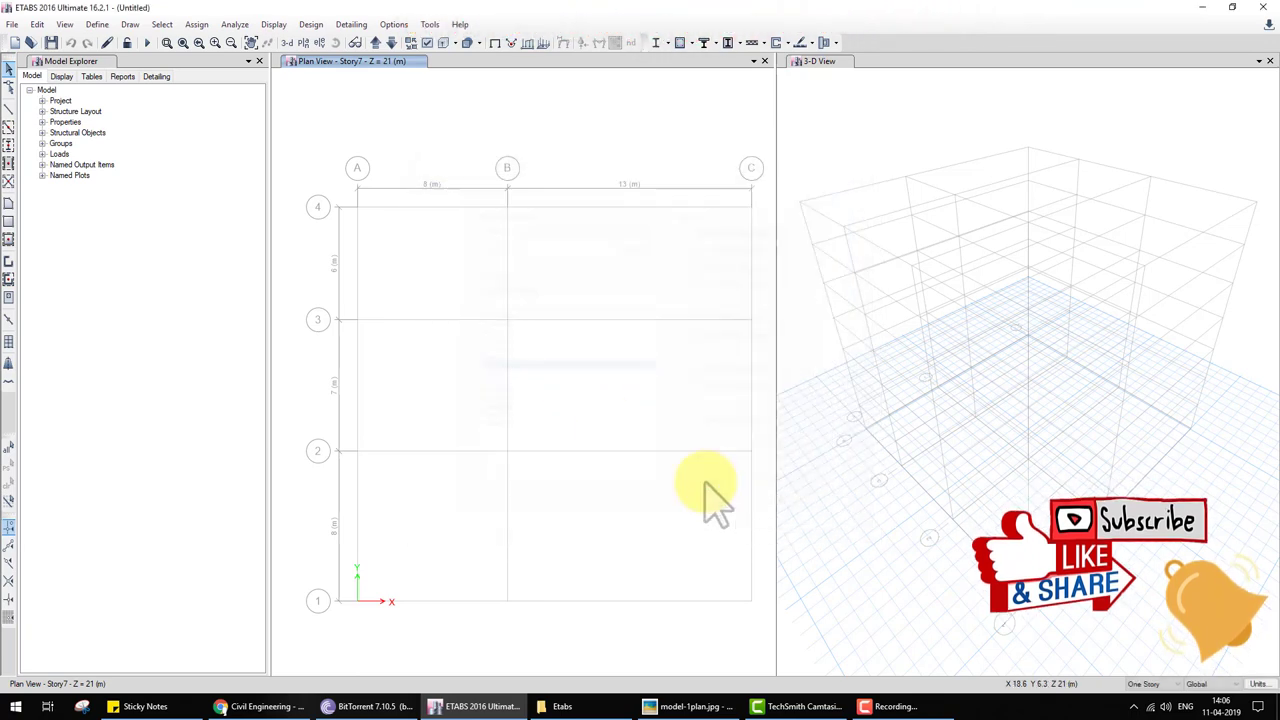
{"action": "left_click", "coordinate": [700, 706]}
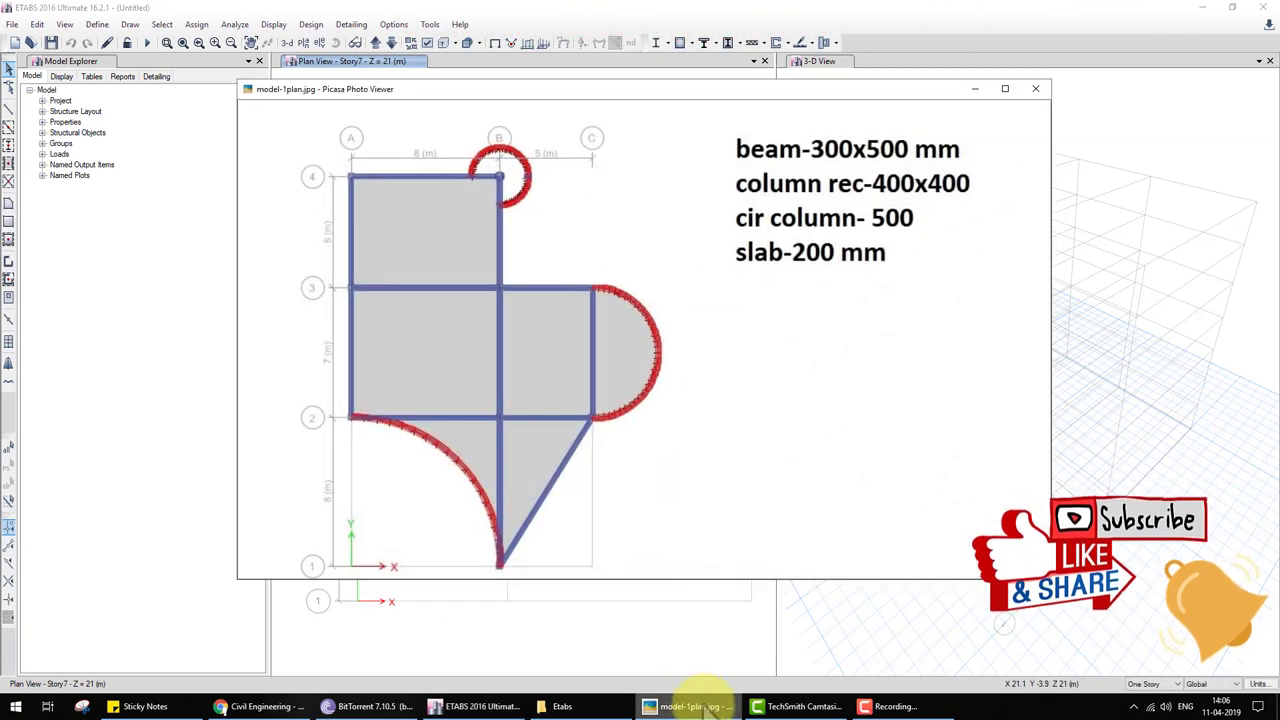
{"action": "left_click", "coordinate": [700, 706]}
{"action": "left_click", "coordinate": [1135, 684]}
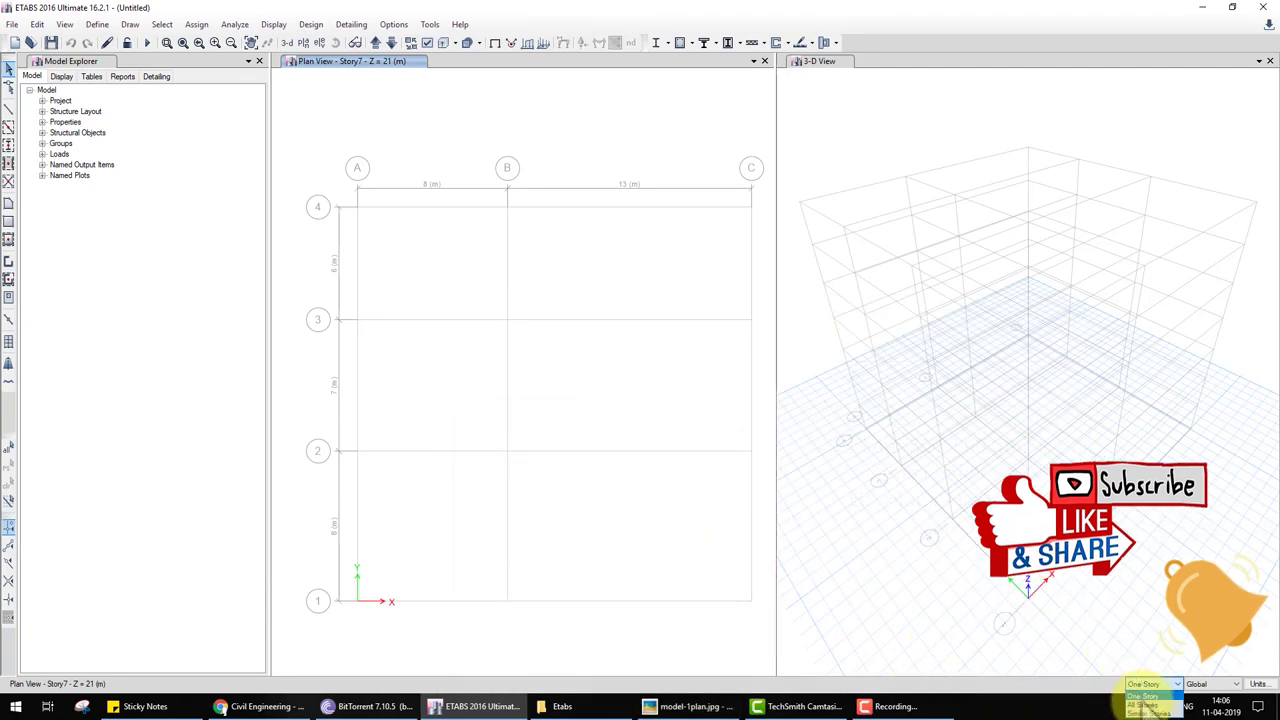
{"action": "left_click", "coordinate": [8, 145]}
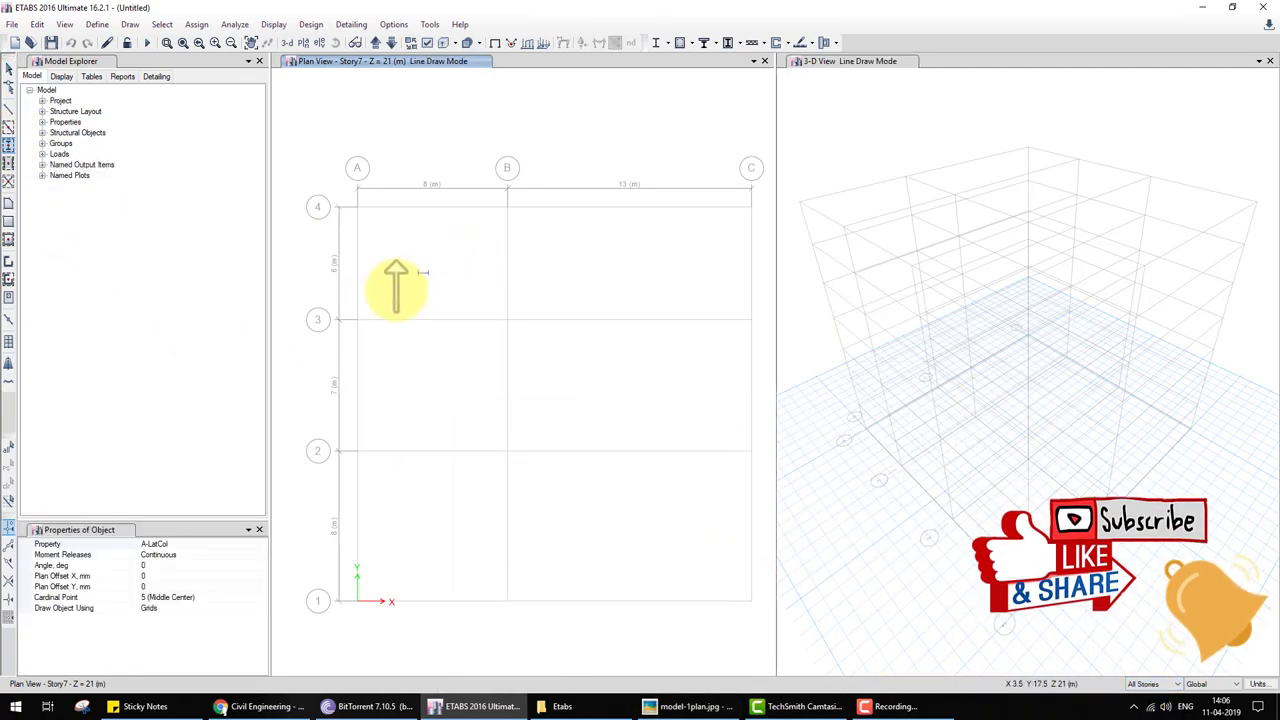
{"action": "left_click", "coordinate": [260, 544]}
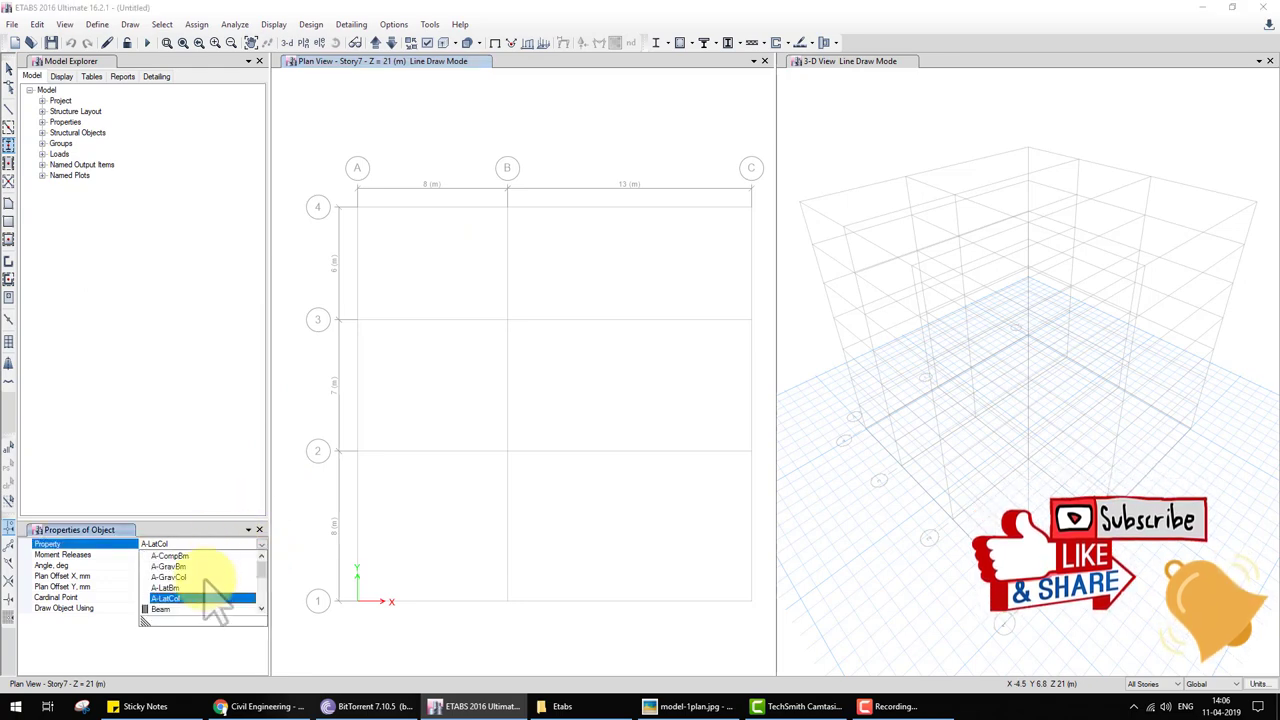
{"action": "left_click", "coordinate": [260, 608]}
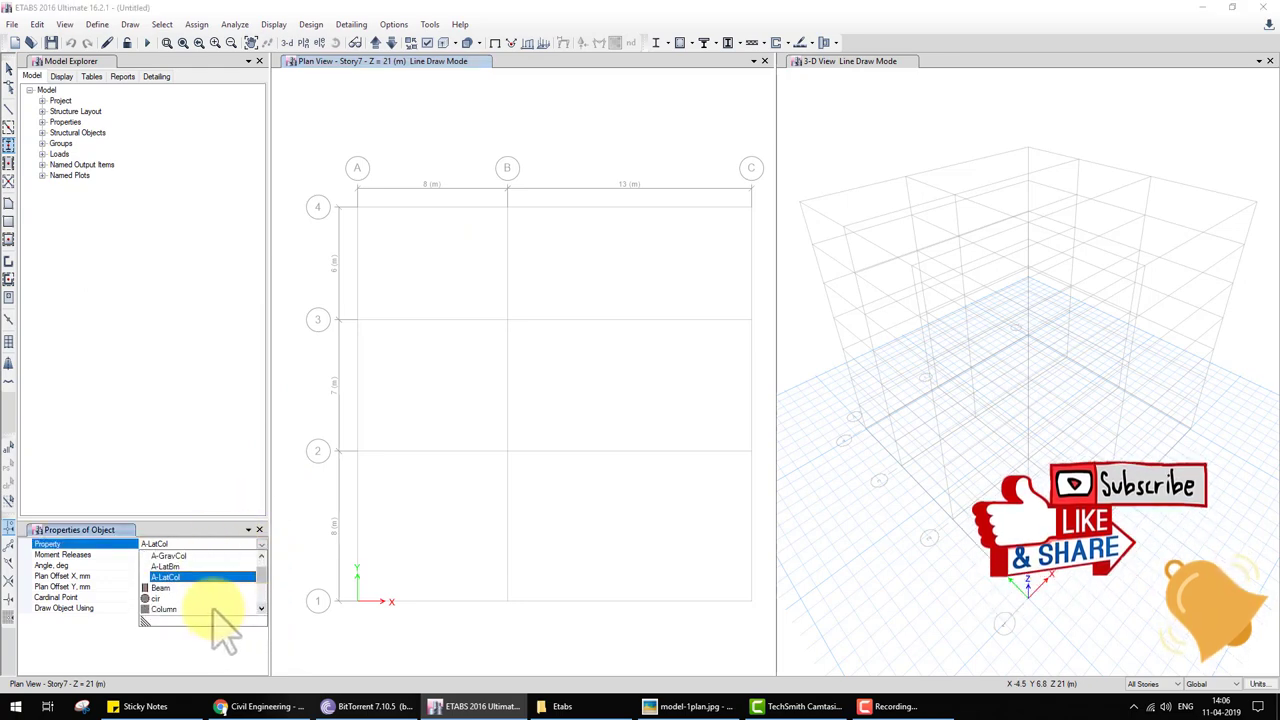
{"action": "left_click", "coordinate": [214, 608]}
{"action": "left_click_drag", "start_coordinate": [331, 175], "coordinate": [561, 473]}
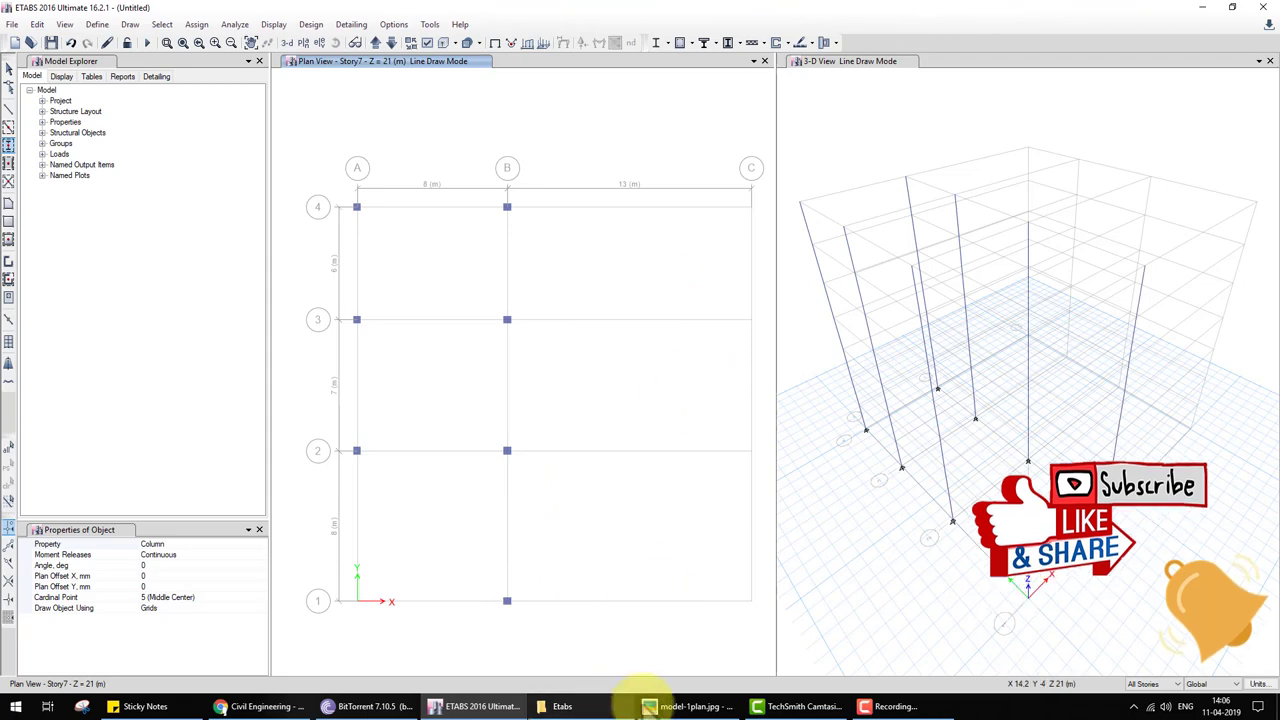
{"action": "left_click", "coordinate": [665, 706]}
{"action": "left_click", "coordinate": [664, 708]}
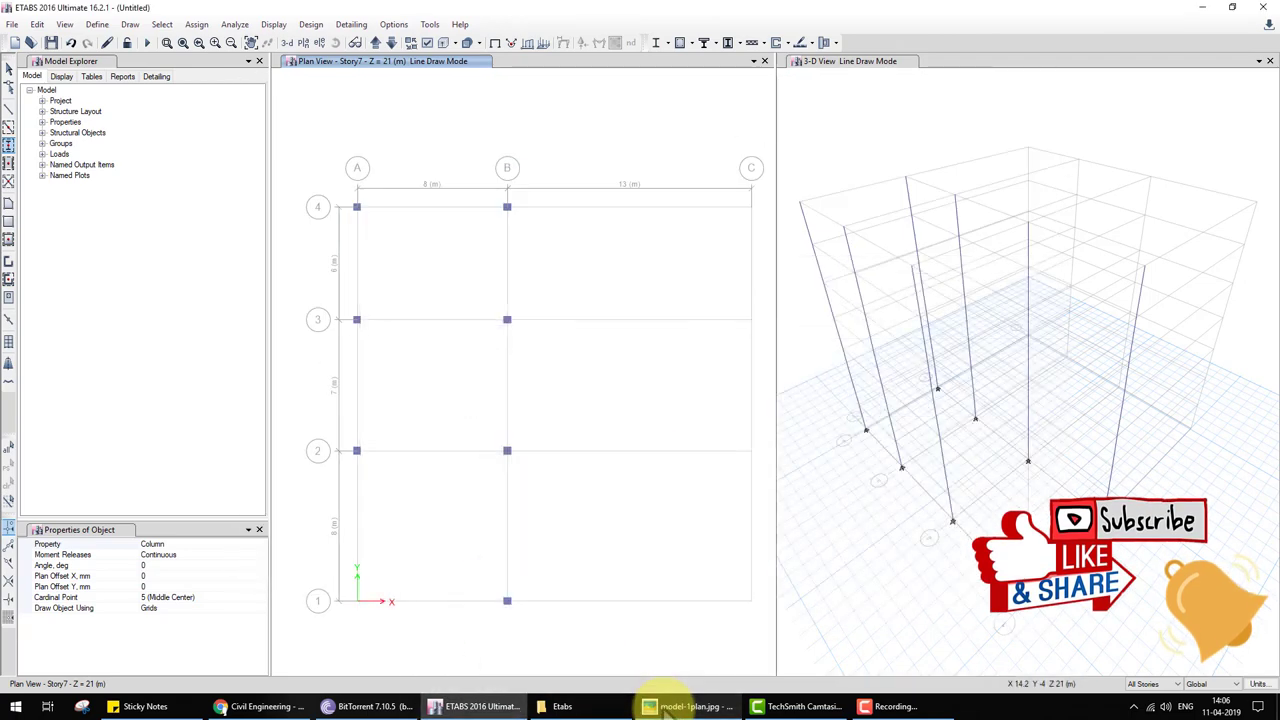
{"action": "key", "text": "Escape"}
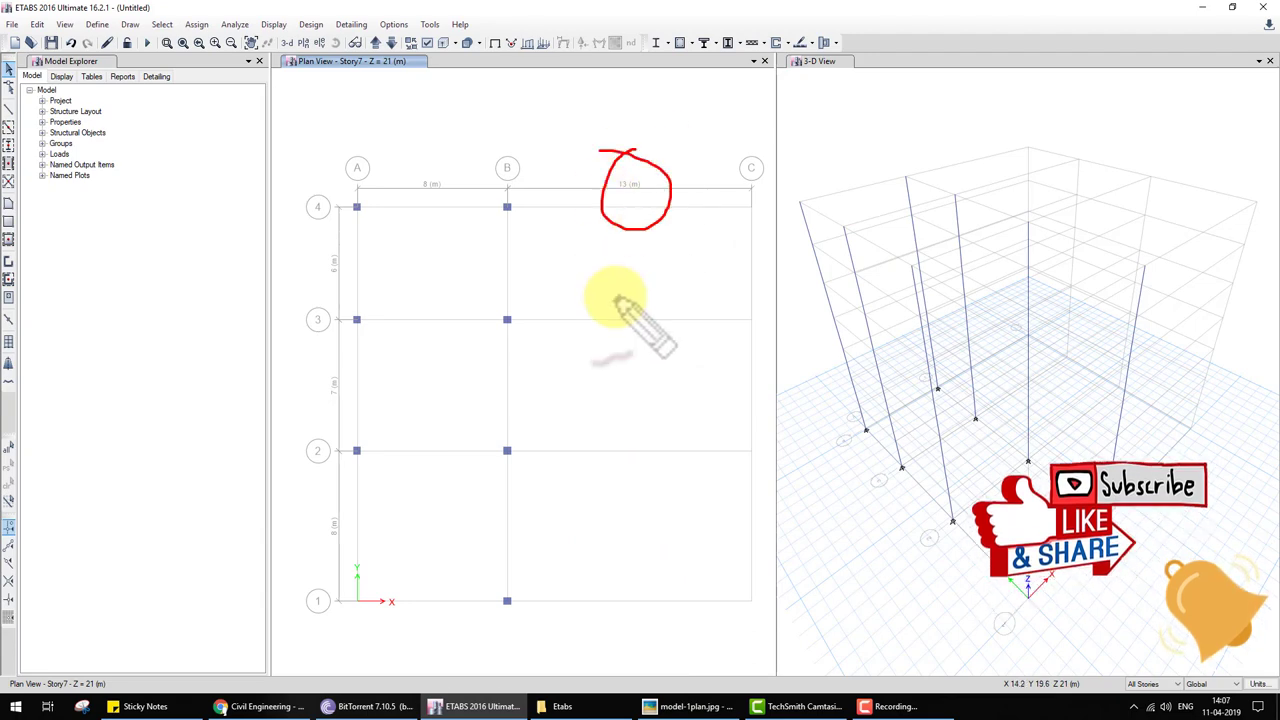
Step: Set the G1 grid spacing between gridlines B and C to 5 m
{"action": "right_click", "coordinate": [866, 178]}
{"action": "left_click", "coordinate": [910, 181]}
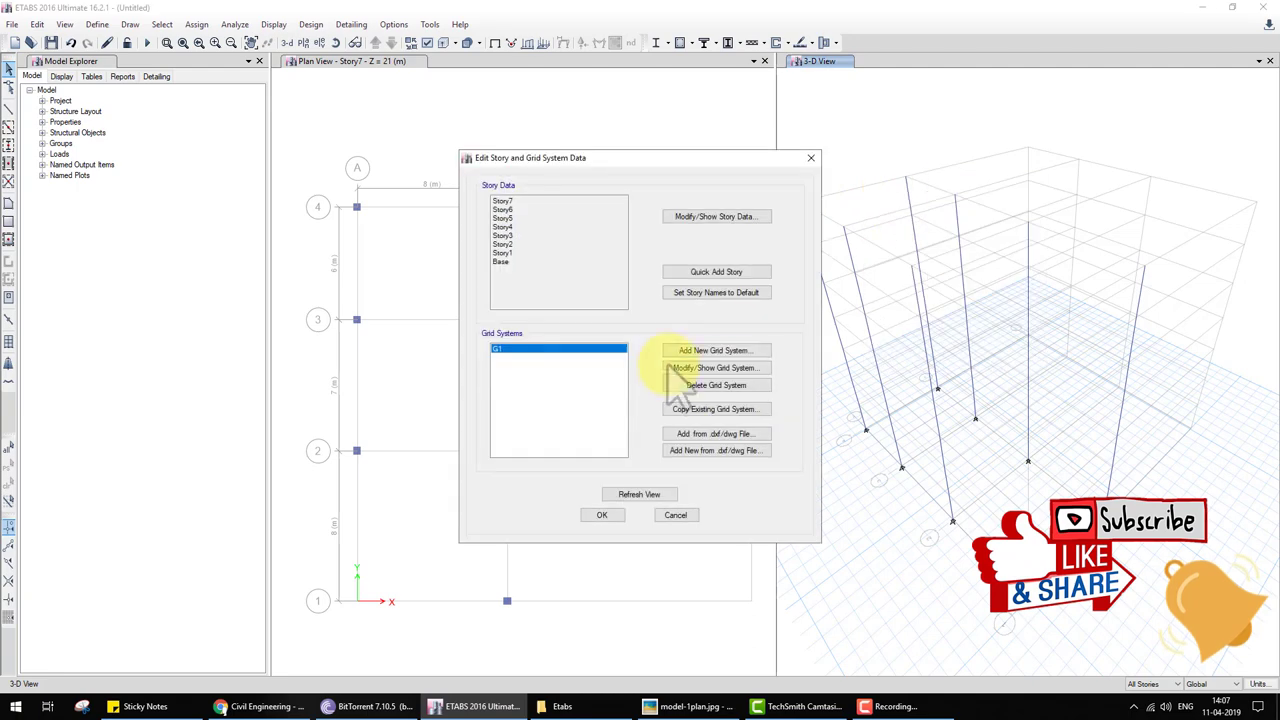
{"action": "left_click", "coordinate": [708, 369]}
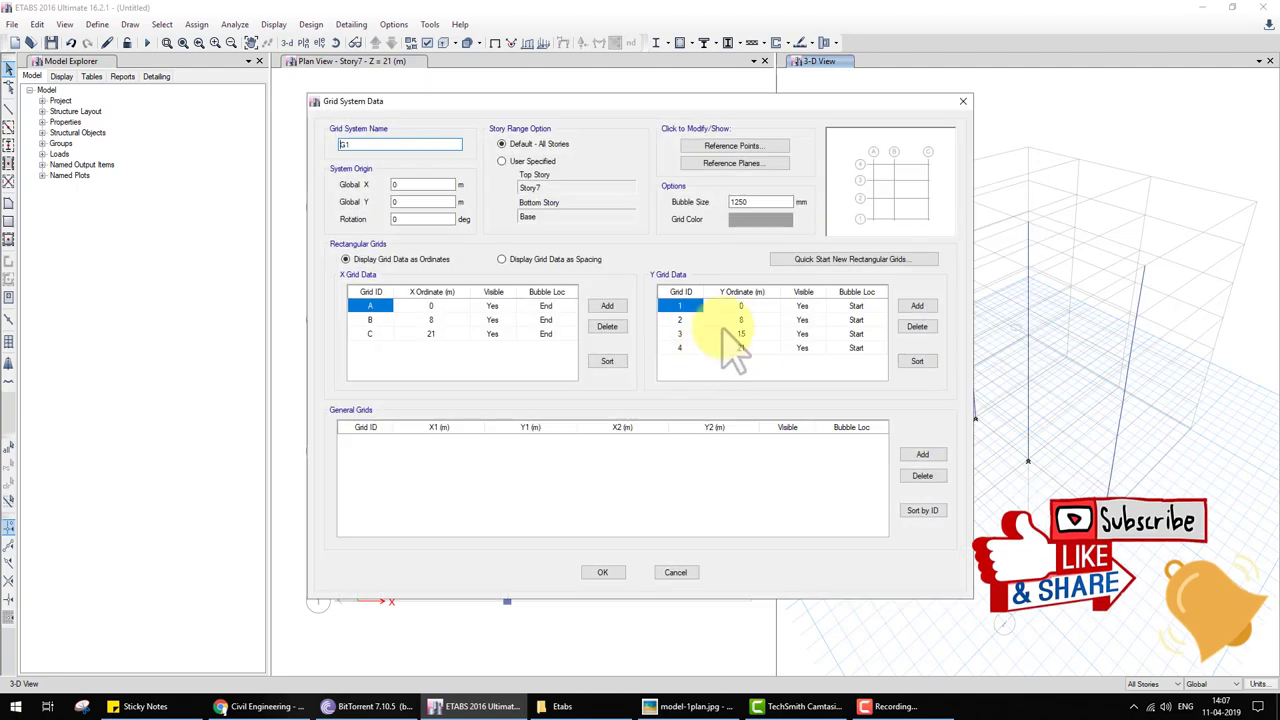
{"action": "left_click", "coordinate": [501, 259]}
{"action": "left_click", "coordinate": [446, 322]}
{"action": "type", "text": "5"}
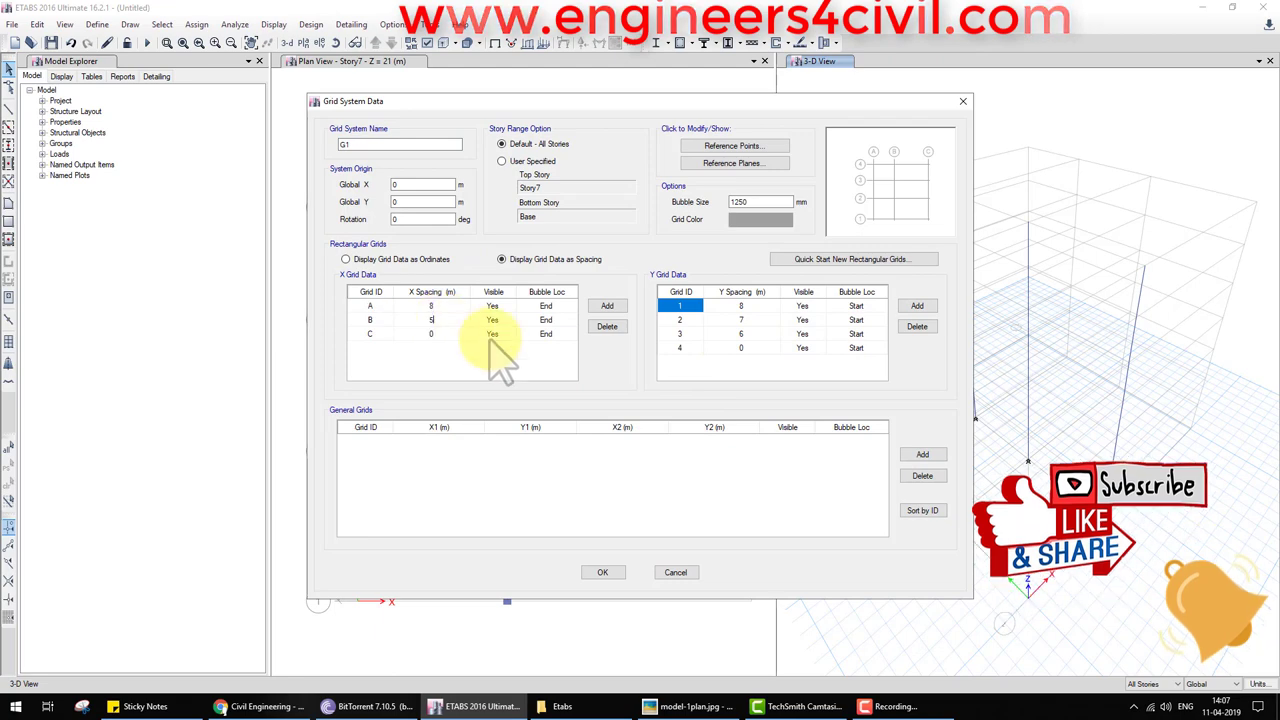
{"action": "left_click", "coordinate": [602, 572]}
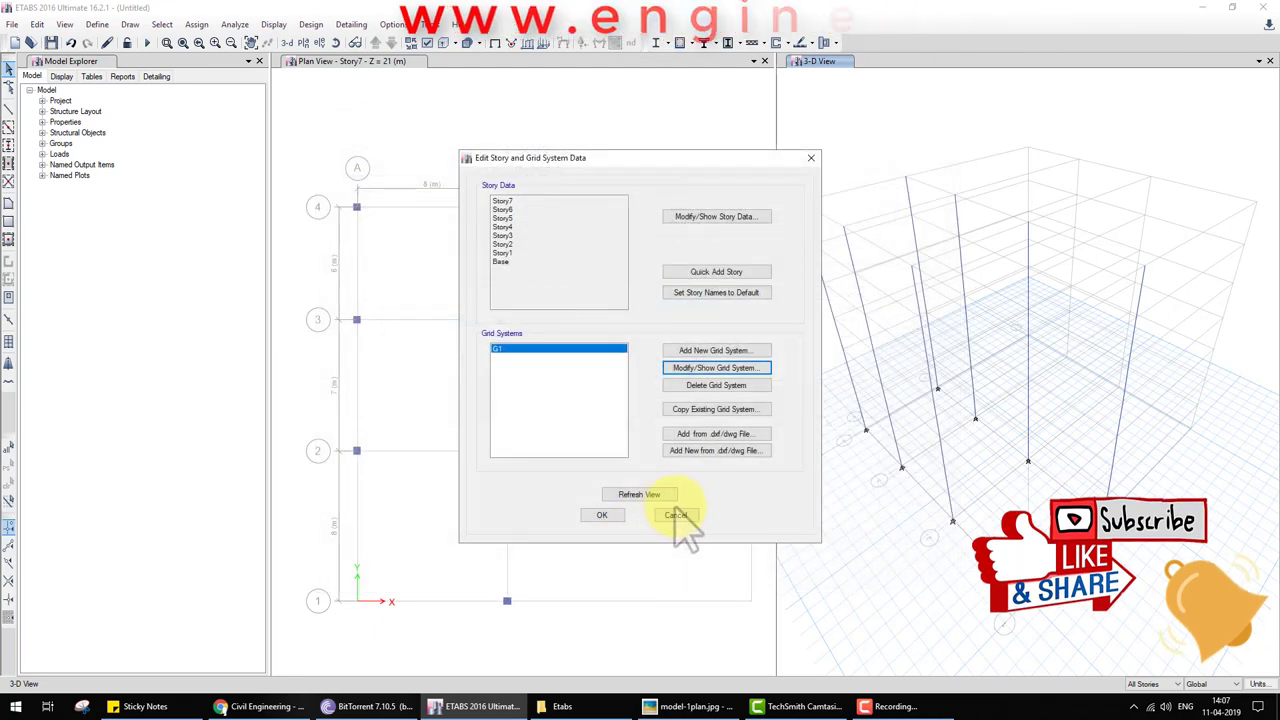
{"action": "left_click", "coordinate": [602, 515]}
{"action": "left_click", "coordinate": [8, 145]}
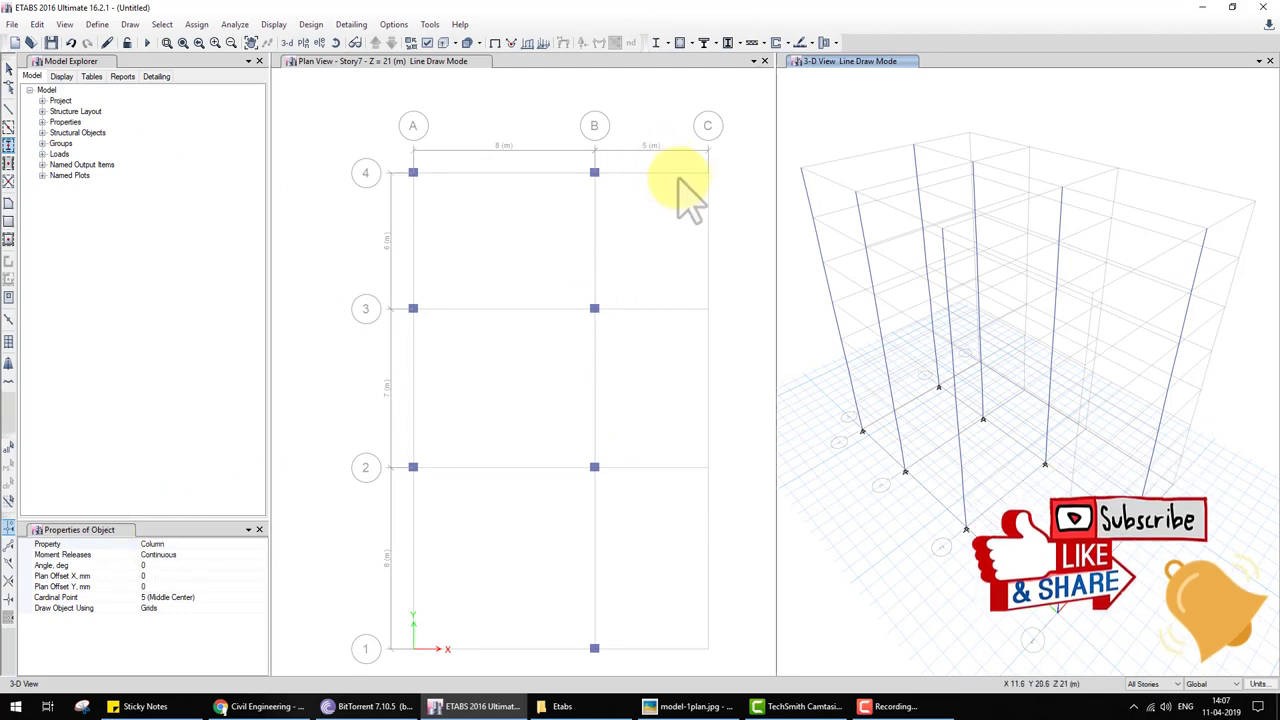
Step: Add a column at grid intersection C-3
{"action": "left_click", "coordinate": [690, 706]}
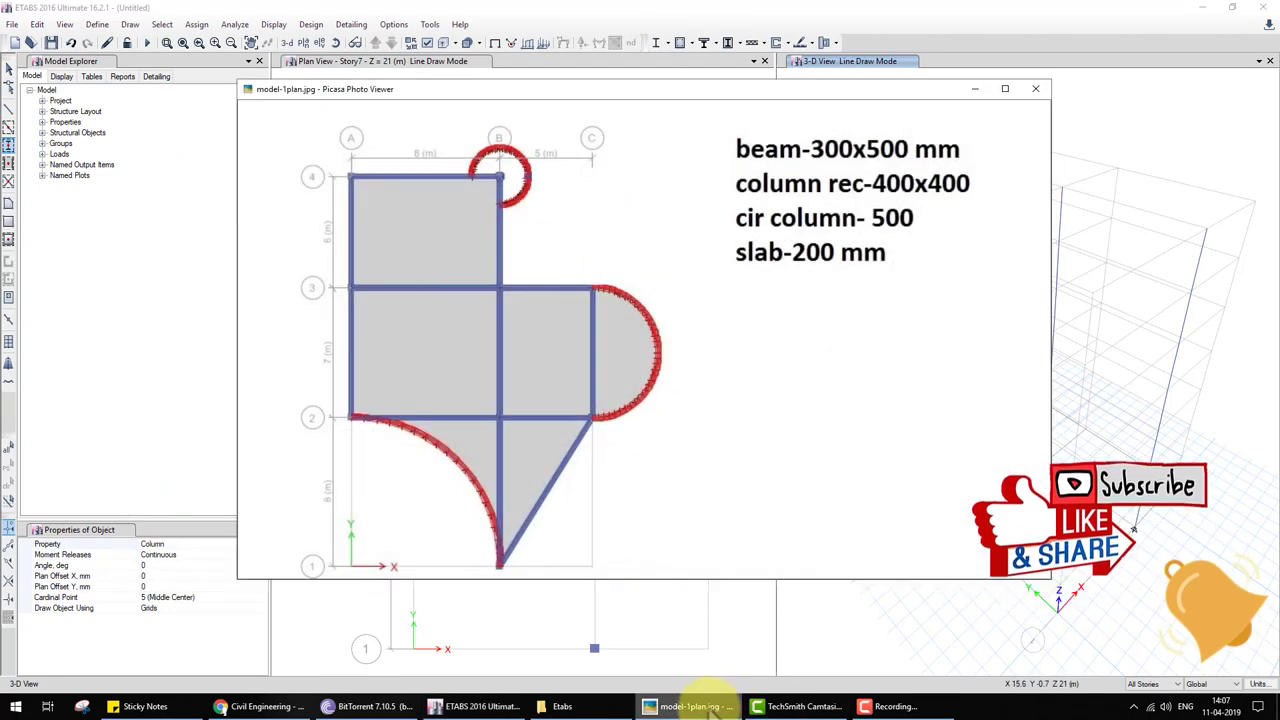
{"action": "left_click", "coordinate": [690, 706]}
{"action": "left_click", "coordinate": [706, 308]}
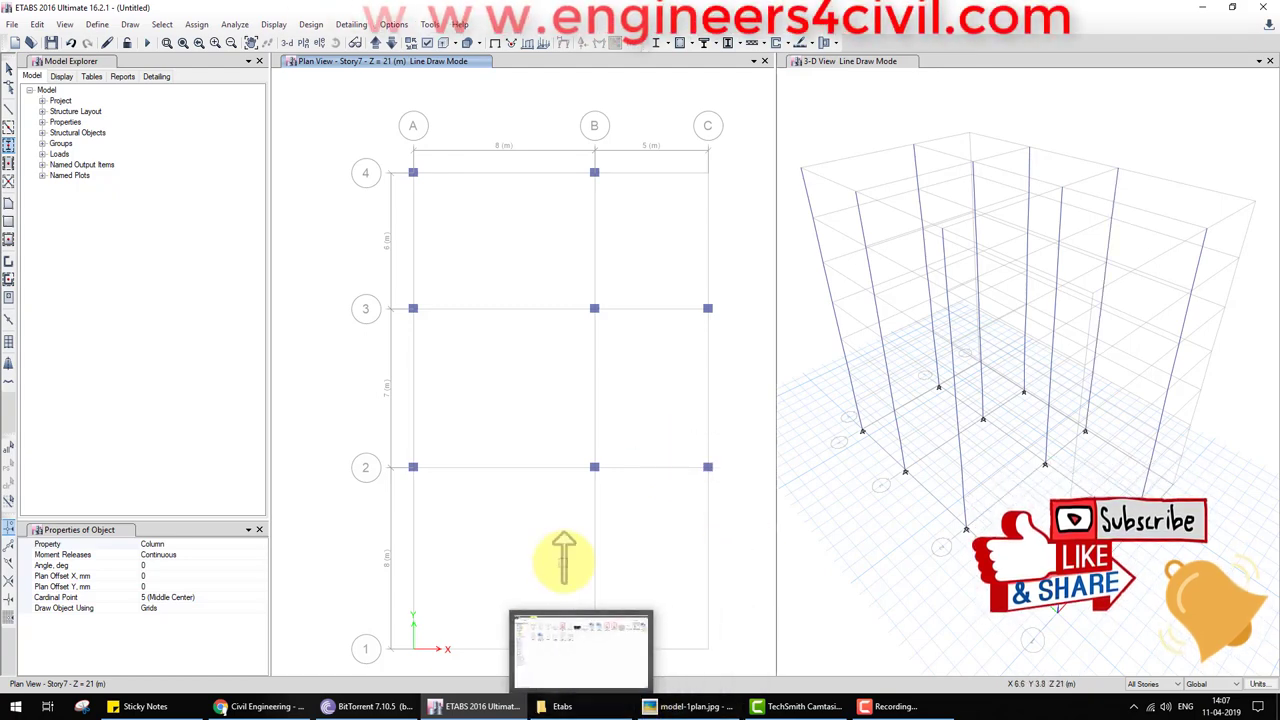
{"action": "key", "text": "Escape"}
Step: Replace the B-4 column with a circular cir-section column
{"action": "left_click_drag", "start_coordinate": [626, 223], "coordinate": [628, 225]}
{"action": "key", "text": "Delete"}
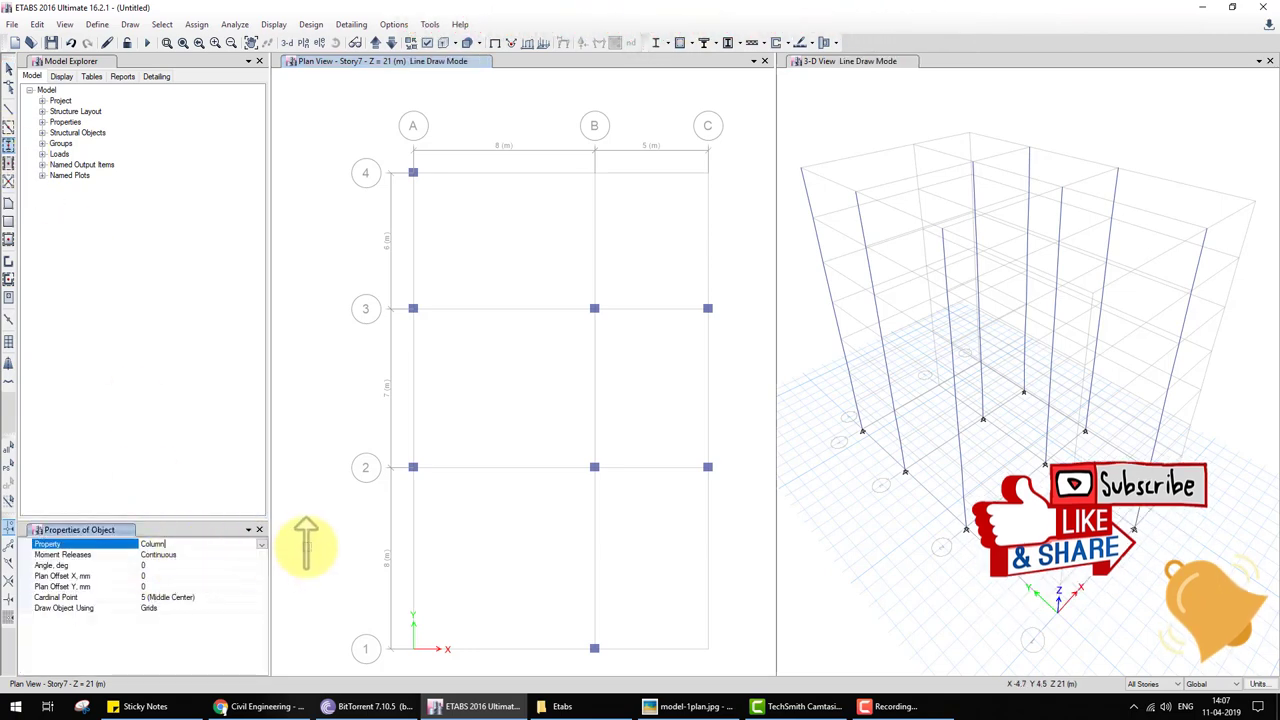
{"action": "left_click", "coordinate": [260, 543]}
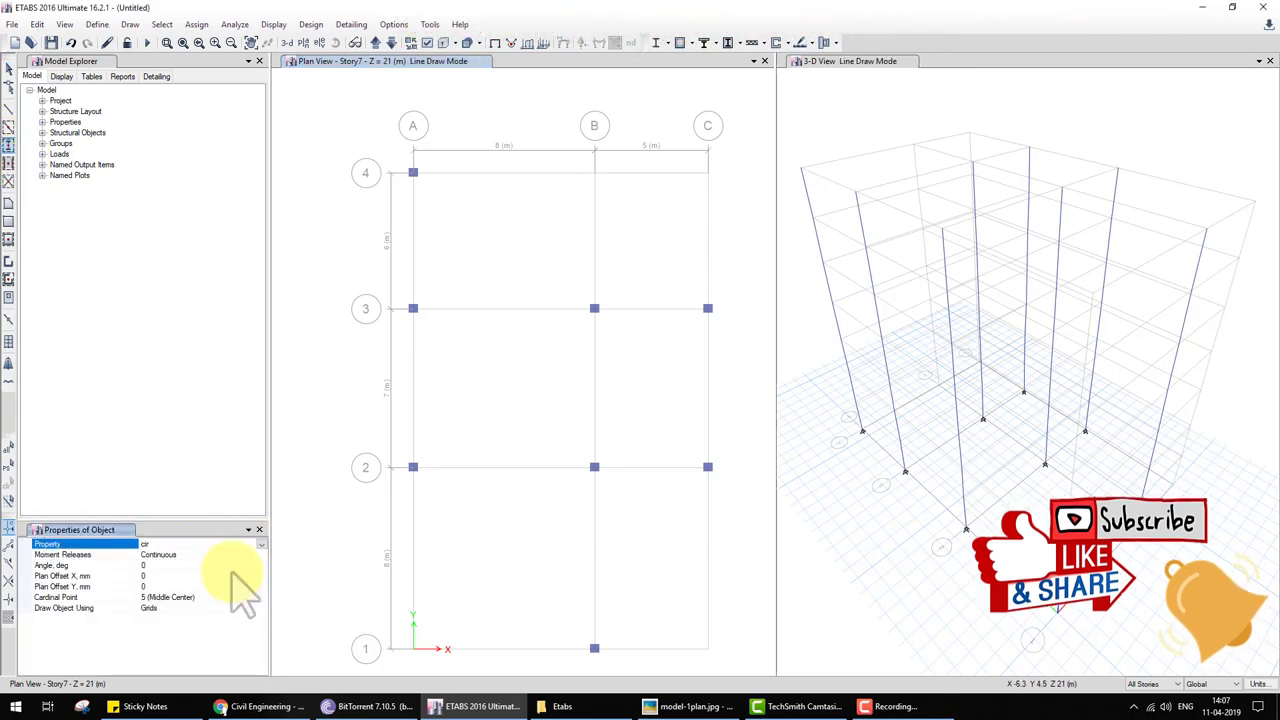
{"action": "left_click", "coordinate": [594, 172]}
{"action": "key", "text": "Escape"}
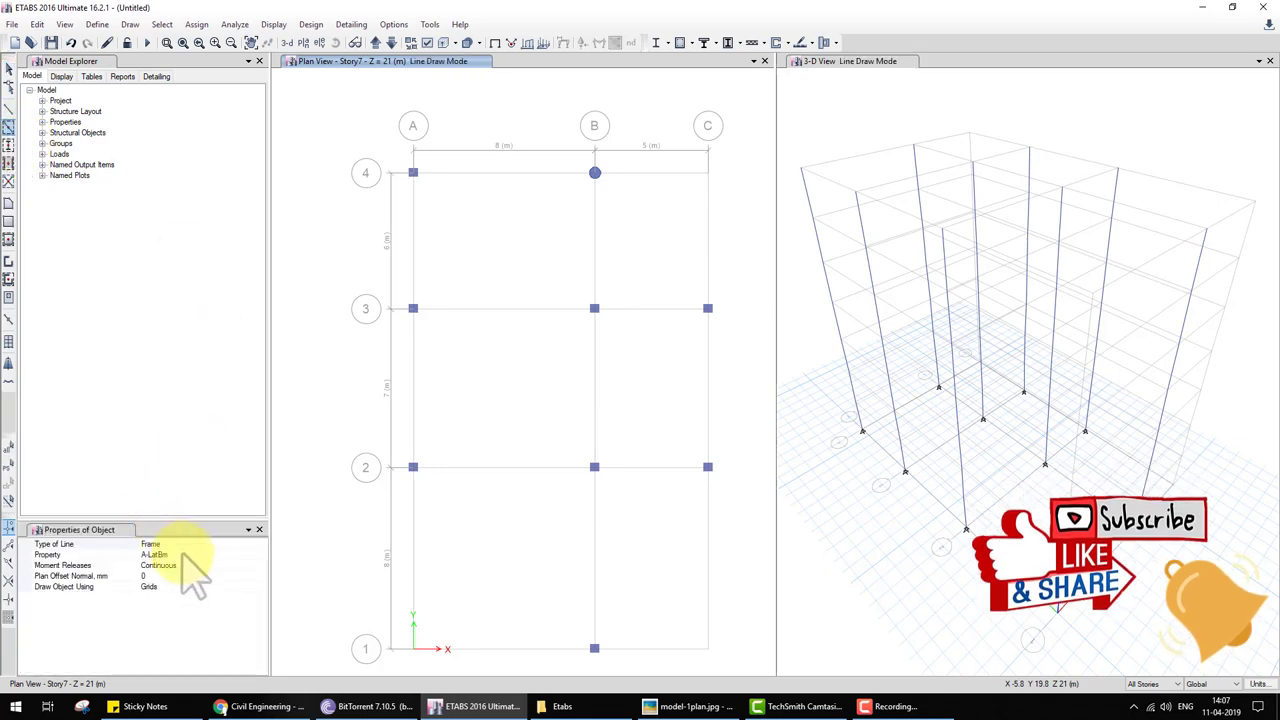
Step: Draw Beam members around bays A-B (grids 2–4), on grid 2 B–C, and grid B 1–2
{"action": "left_click", "coordinate": [200, 619]}
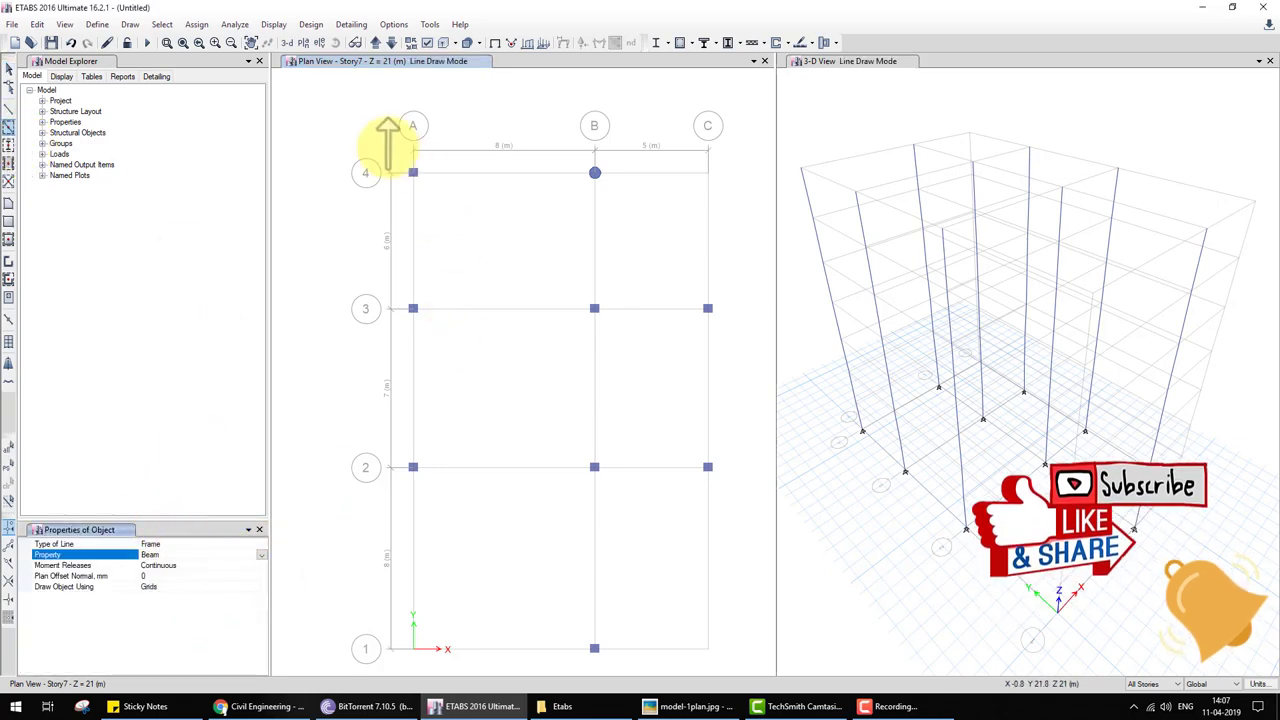
{"action": "left_click_drag", "start_coordinate": [384, 136], "coordinate": [603, 358]}
{"action": "left_click_drag", "start_coordinate": [368, 288], "coordinate": [662, 530]}
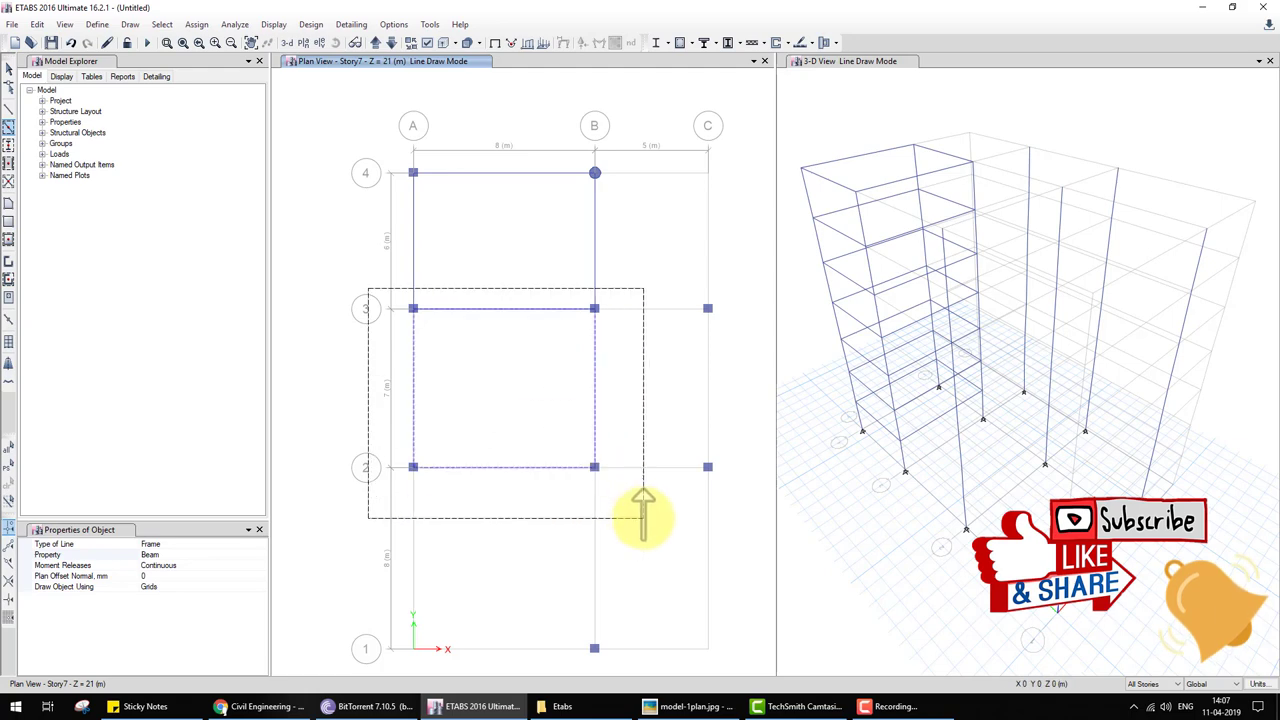
{"action": "left_click_drag", "start_coordinate": [556, 408], "coordinate": [760, 542]}
{"action": "left_click_drag", "start_coordinate": [552, 440], "coordinate": [640, 560]}
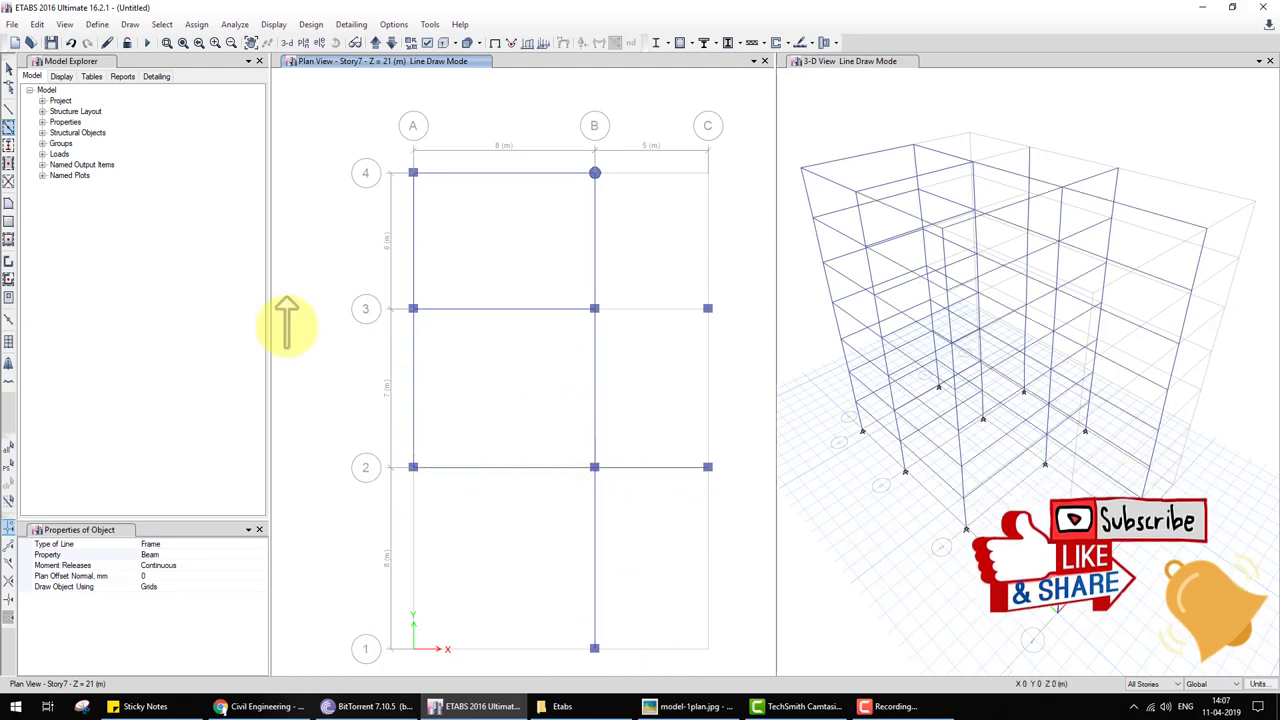
Step: Add a diagonal beam C-2 to B-1, plus beams on grid 3 B–C and grid C 2–3
{"action": "left_click", "coordinate": [8, 107]}
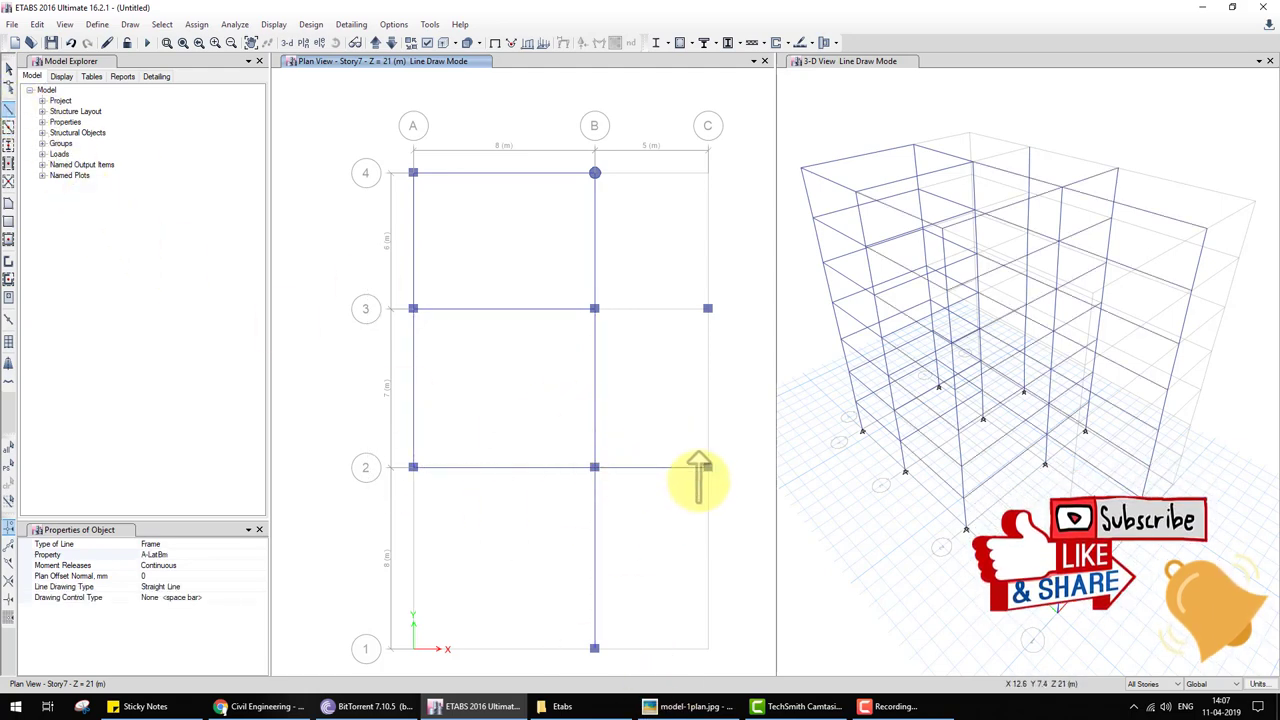
{"action": "left_click", "coordinate": [595, 648]}
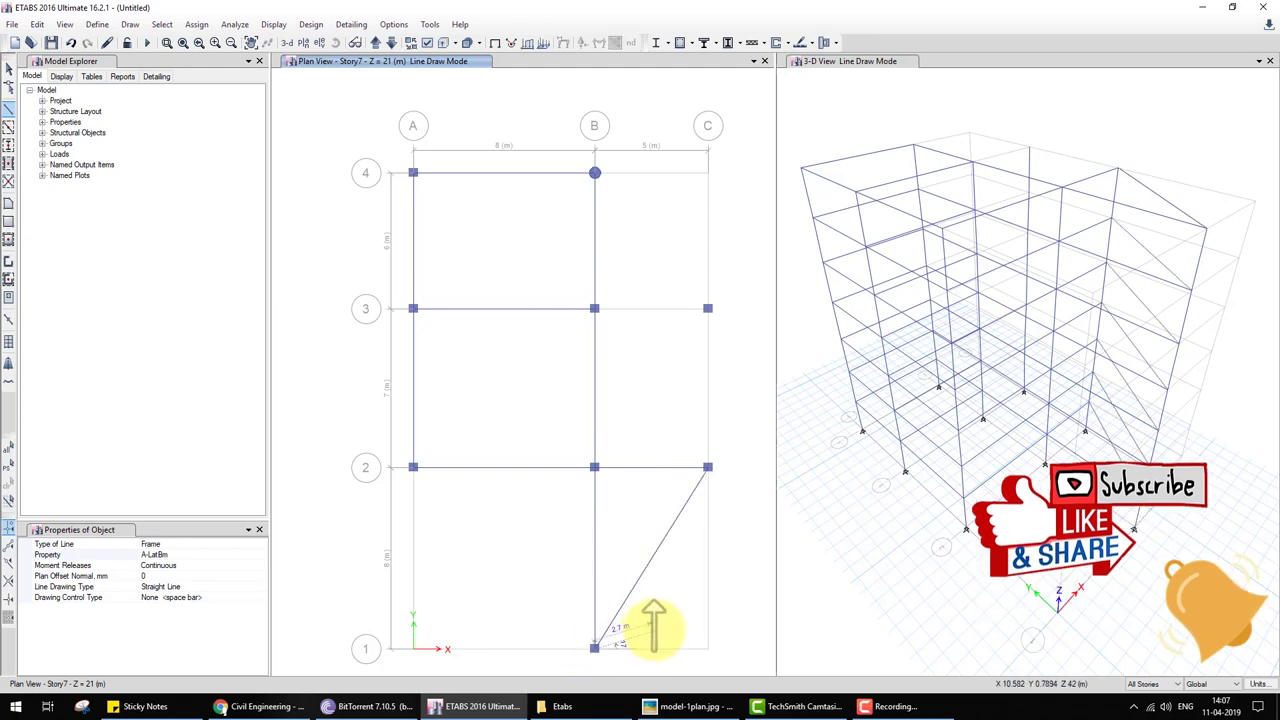
{"action": "key", "text": "Escape"}
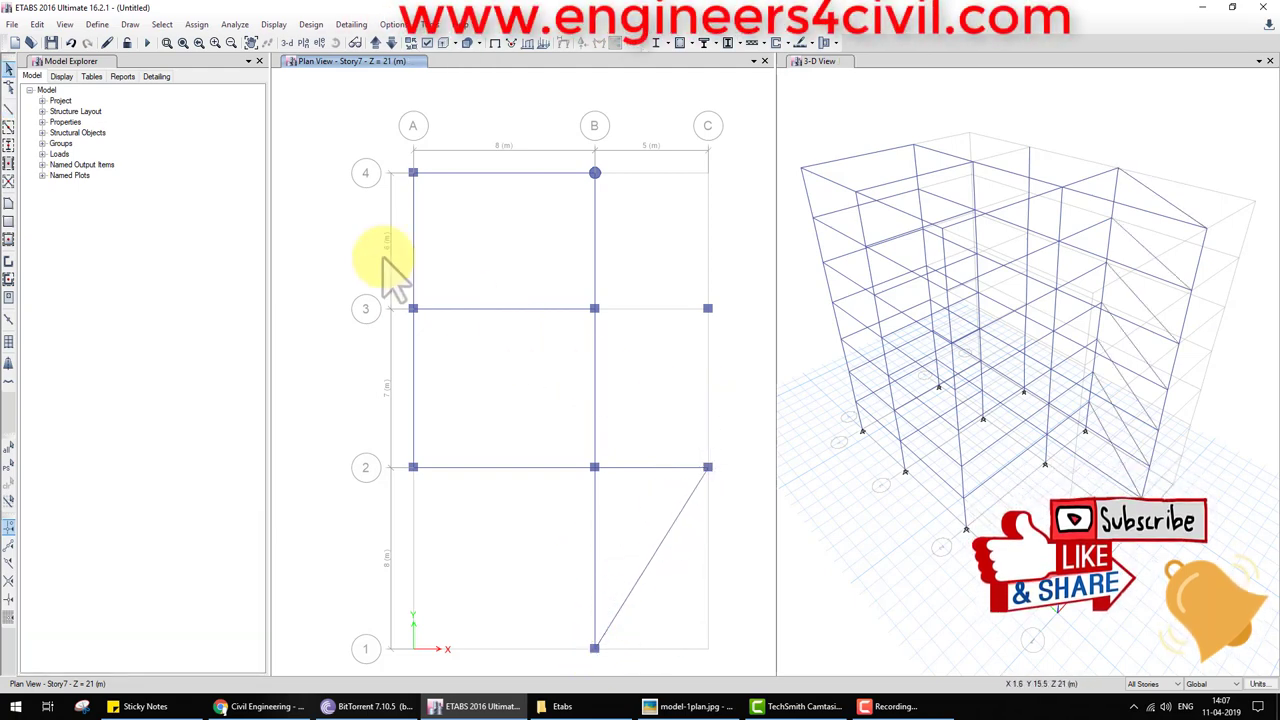
{"action": "left_click", "coordinate": [8, 127]}
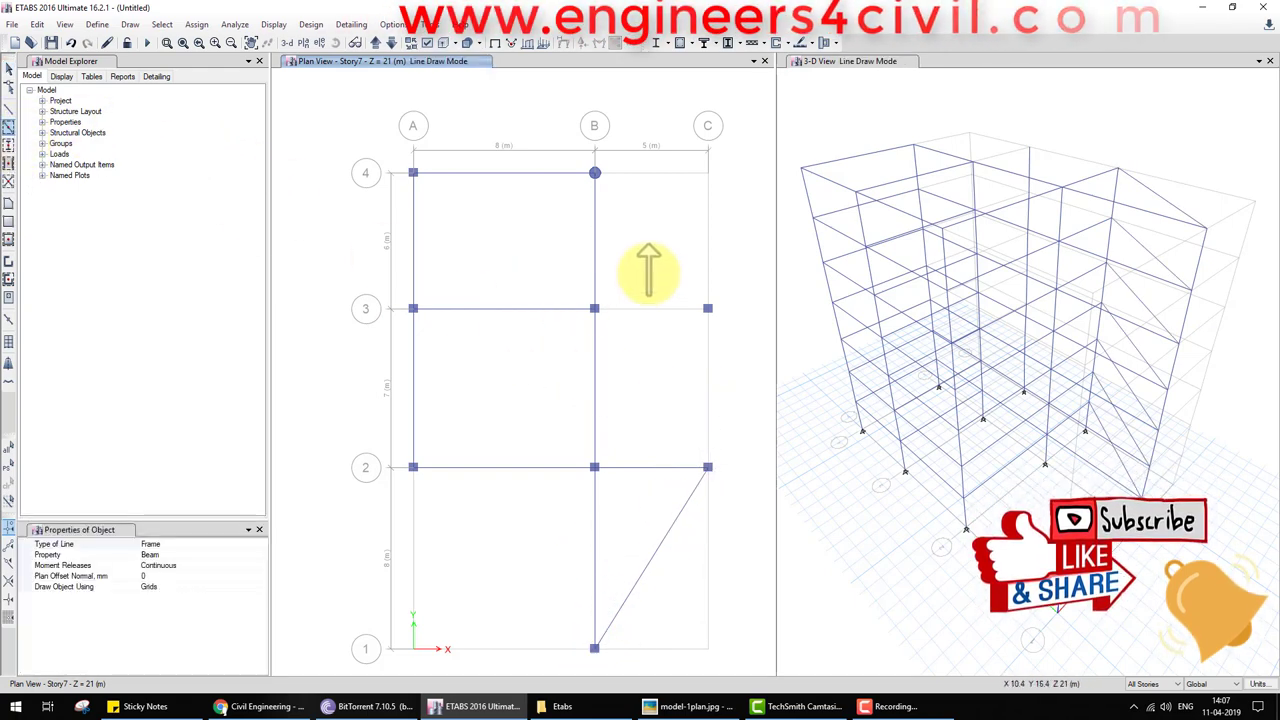
{"action": "left_click_drag", "start_coordinate": [553, 273], "coordinate": [731, 344]}
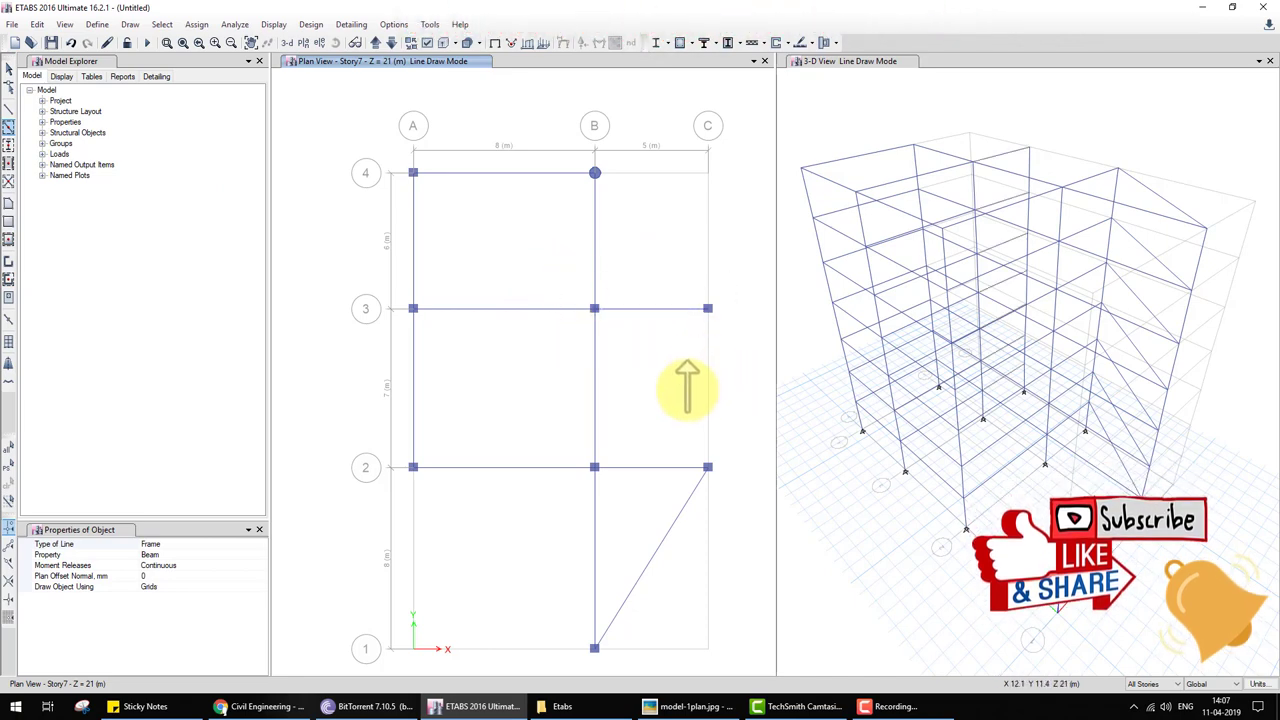
{"action": "left_click_drag", "start_coordinate": [738, 452], "coordinate": [736, 455]}
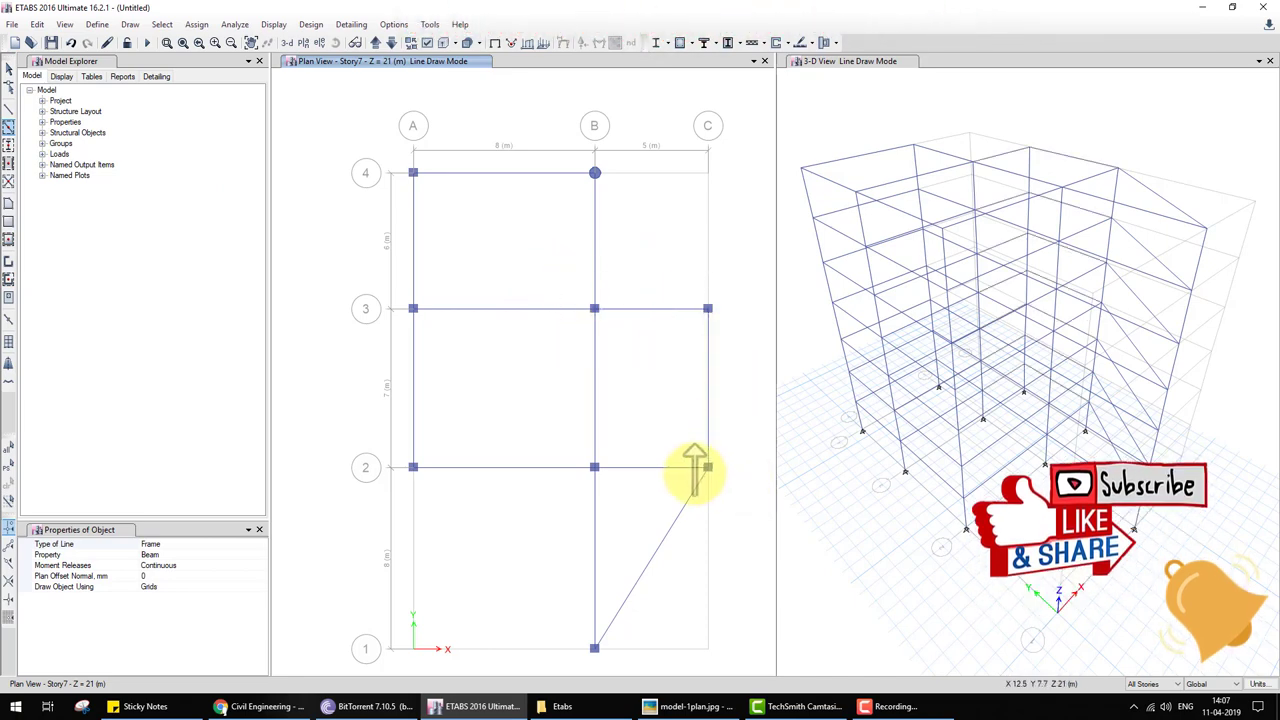
{"action": "key", "text": "Escape"}
{"action": "left_click", "coordinate": [695, 706]}
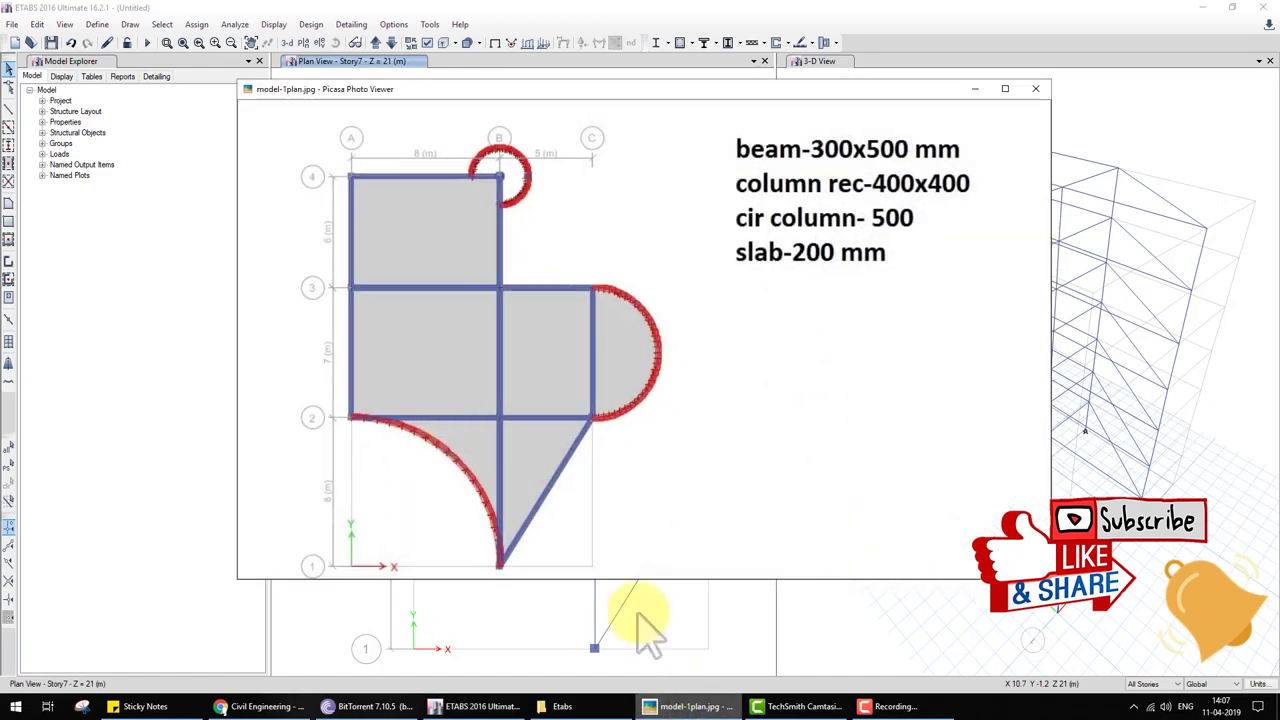
{"action": "key", "text": "Escape"}
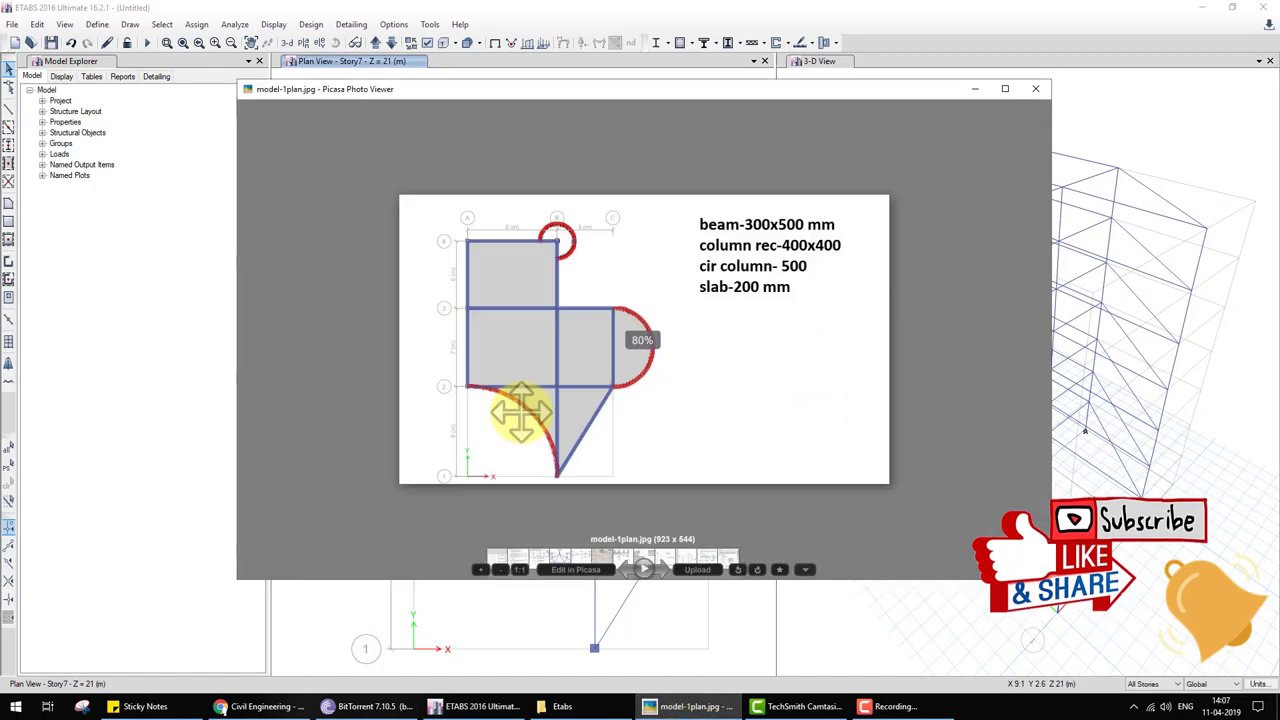
{"action": "left_click", "coordinate": [595, 706]}
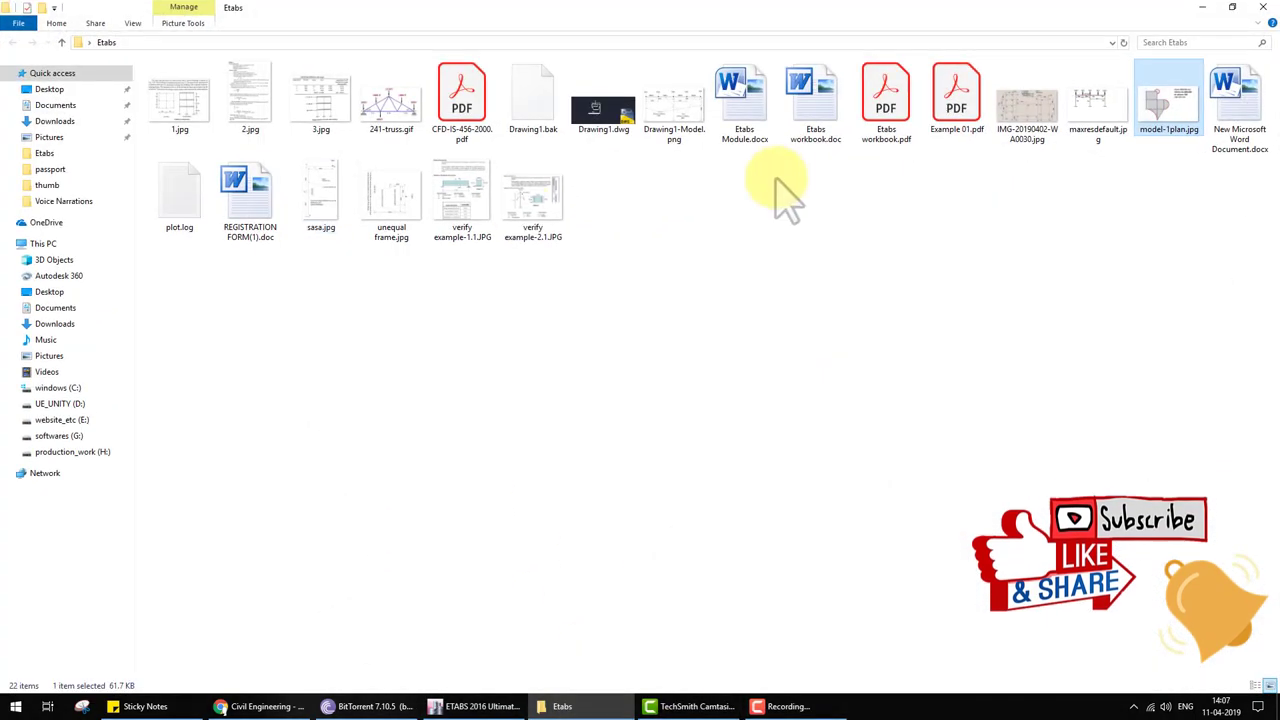
{"action": "double_click", "coordinate": [1163, 128]}
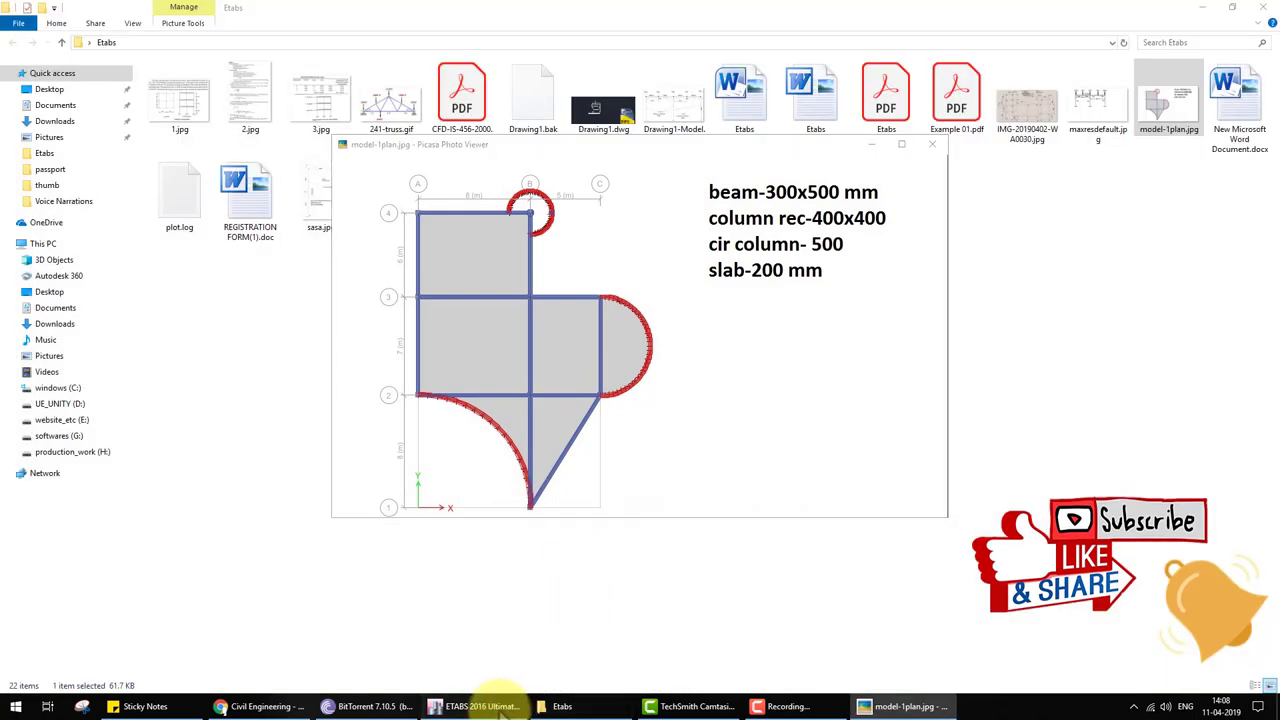
{"action": "left_click", "coordinate": [480, 706]}
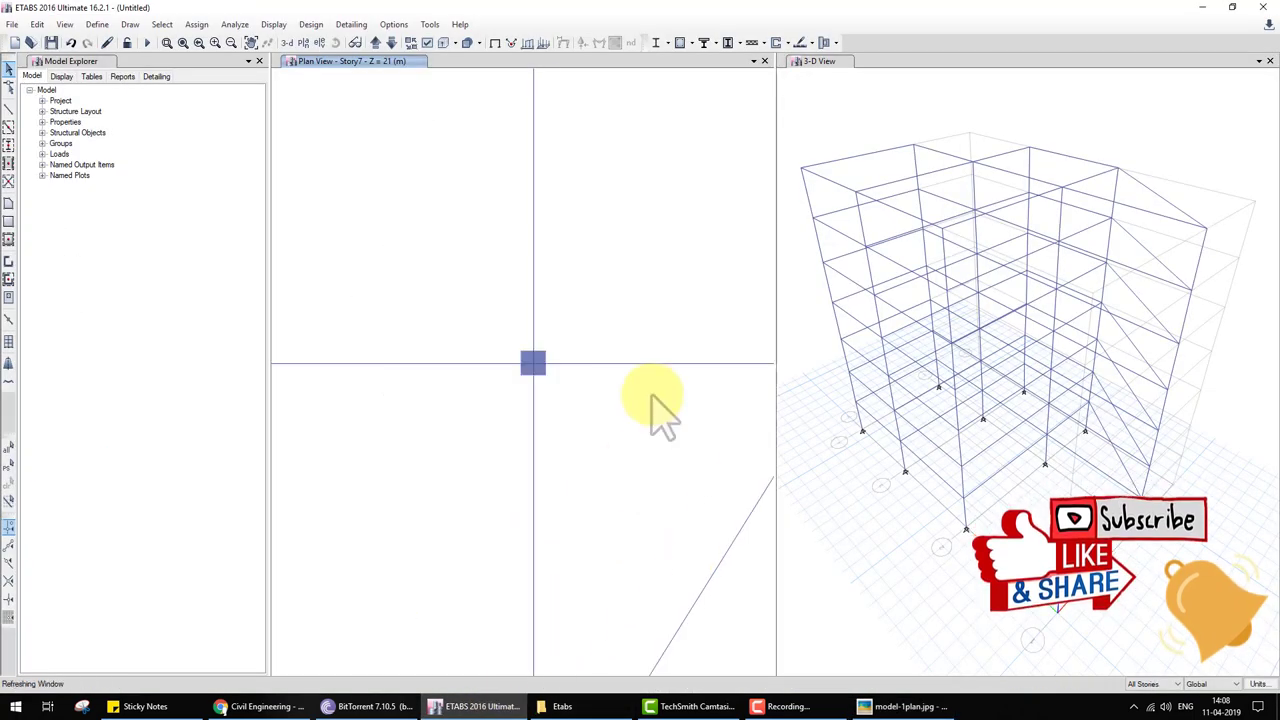
{"action": "scroll", "coordinate": [643, 560], "scroll_direction": "down", "scroll_amount": 2}
{"action": "scroll", "coordinate": [634, 549], "scroll_direction": "down", "scroll_amount": 3}
{"action": "scroll", "coordinate": [629, 543], "scroll_direction": "up", "scroll_amount": 2}
{"action": "scroll", "coordinate": [645, 560], "scroll_direction": "up", "scroll_amount": 1}
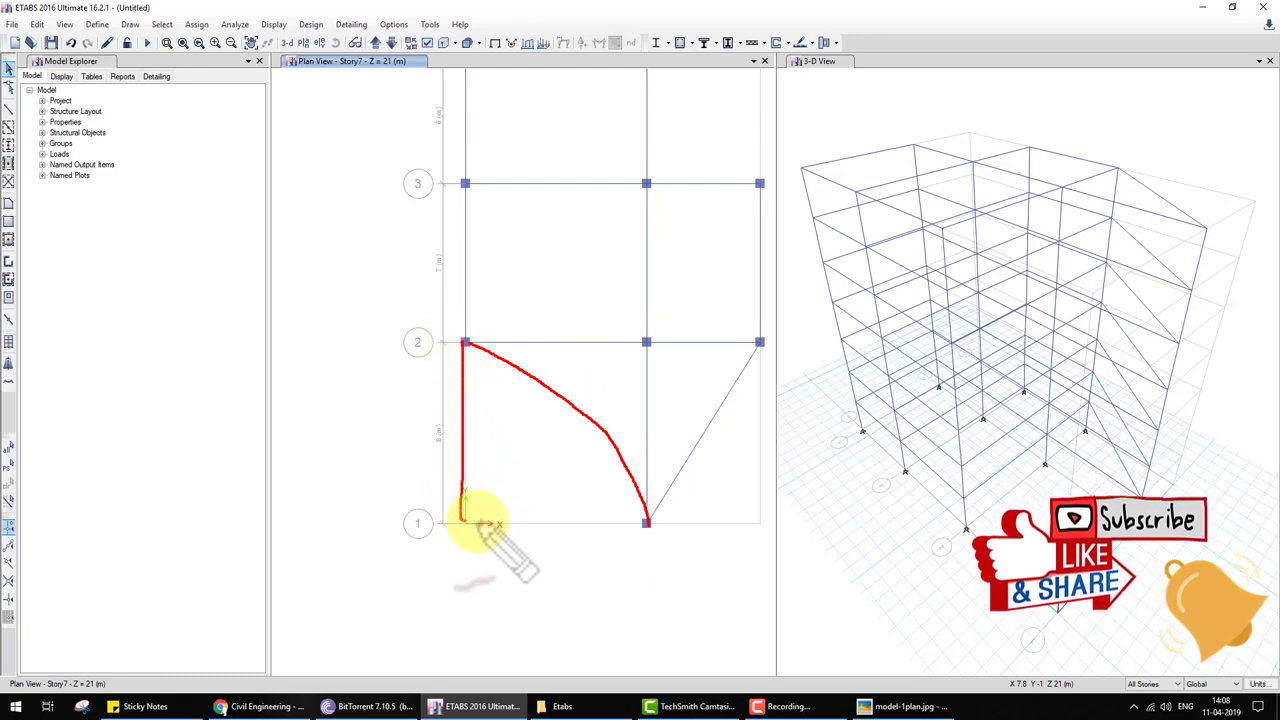
{"action": "left_click_drag", "start_coordinate": [493, 468], "coordinate": [498, 520]}
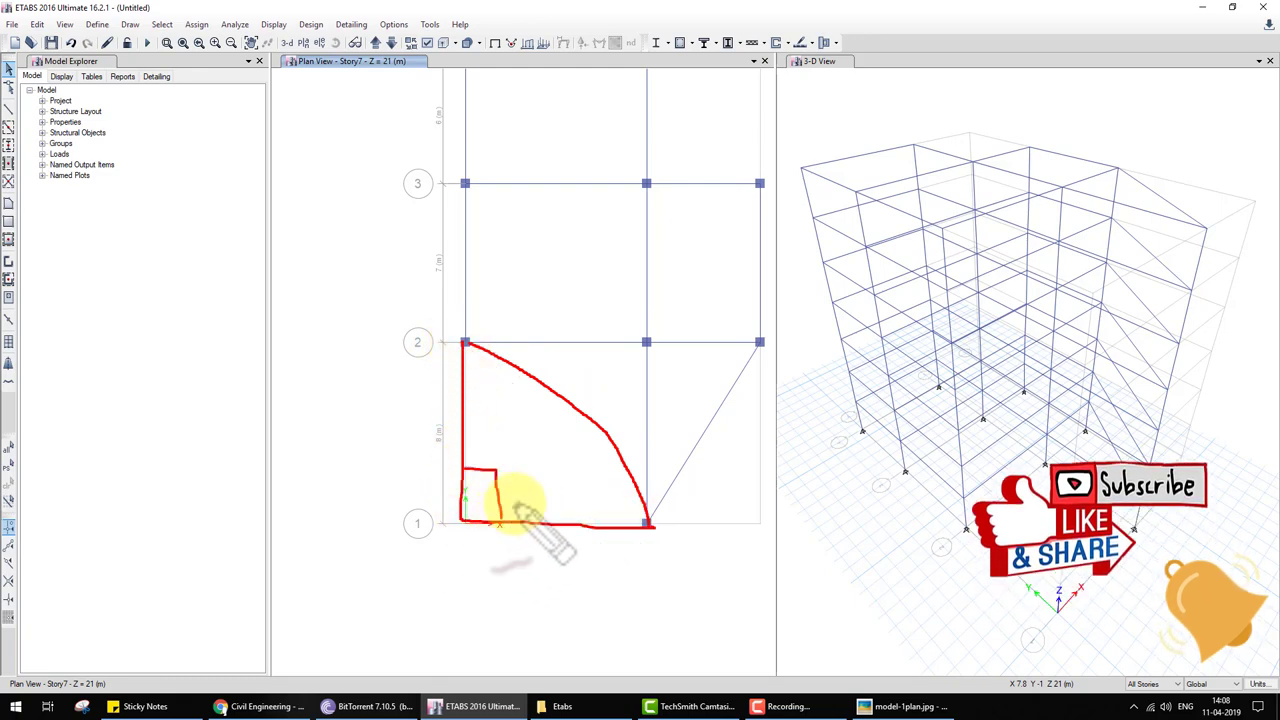
{"action": "left_click_drag", "start_coordinate": [524, 474], "coordinate": [528, 486]}
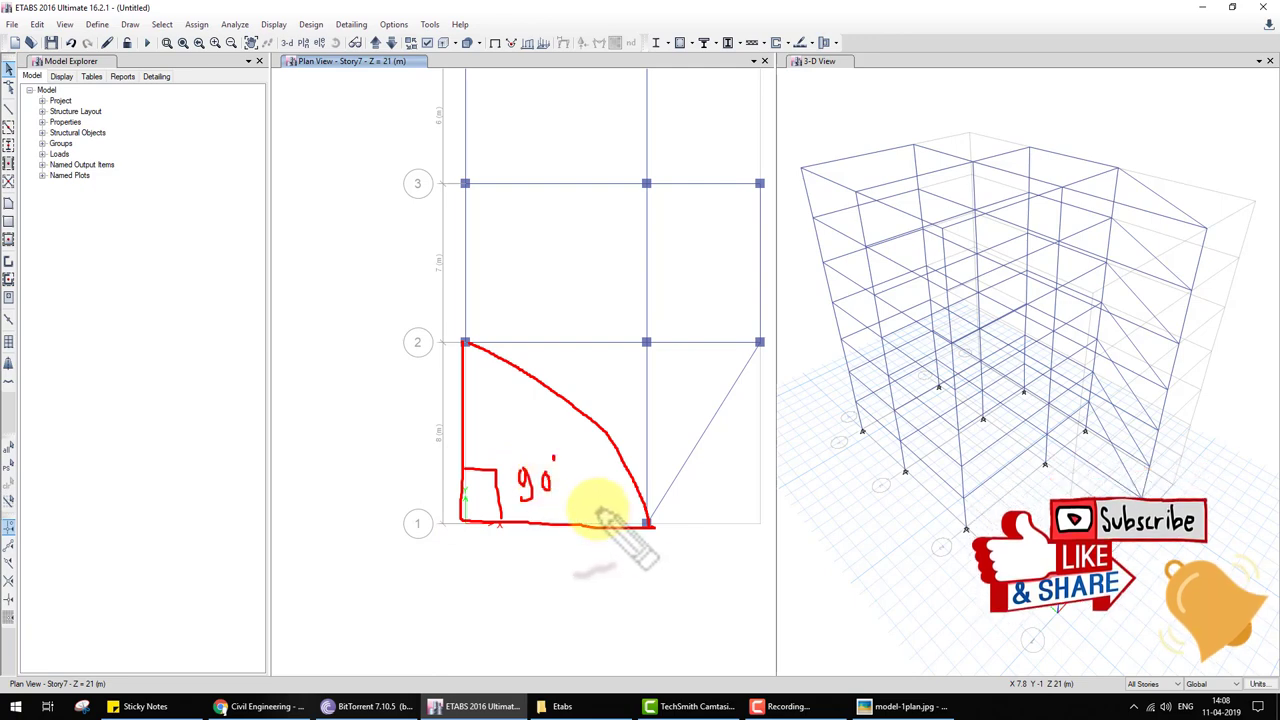
{"action": "key", "text": "Escape"}
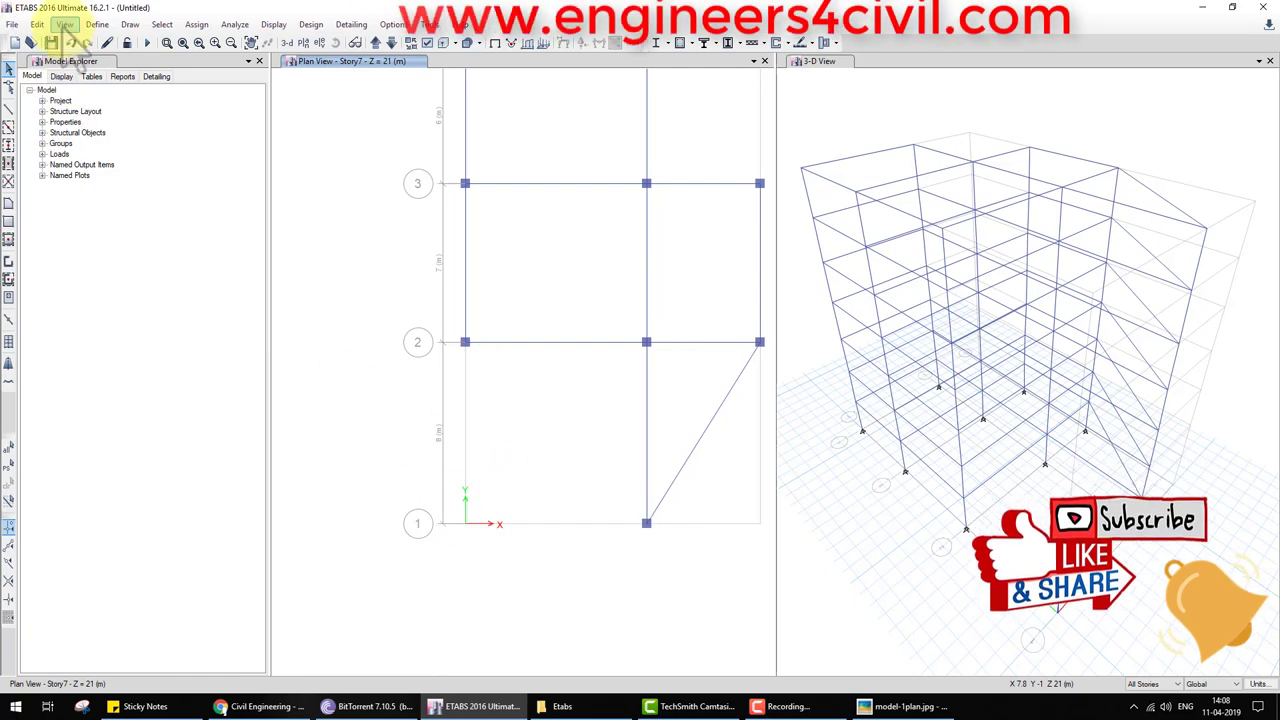
Step: Reselect the frames and open Edit > Extrude > Extrude Frames to Shells
{"action": "left_click", "coordinate": [38, 24]}
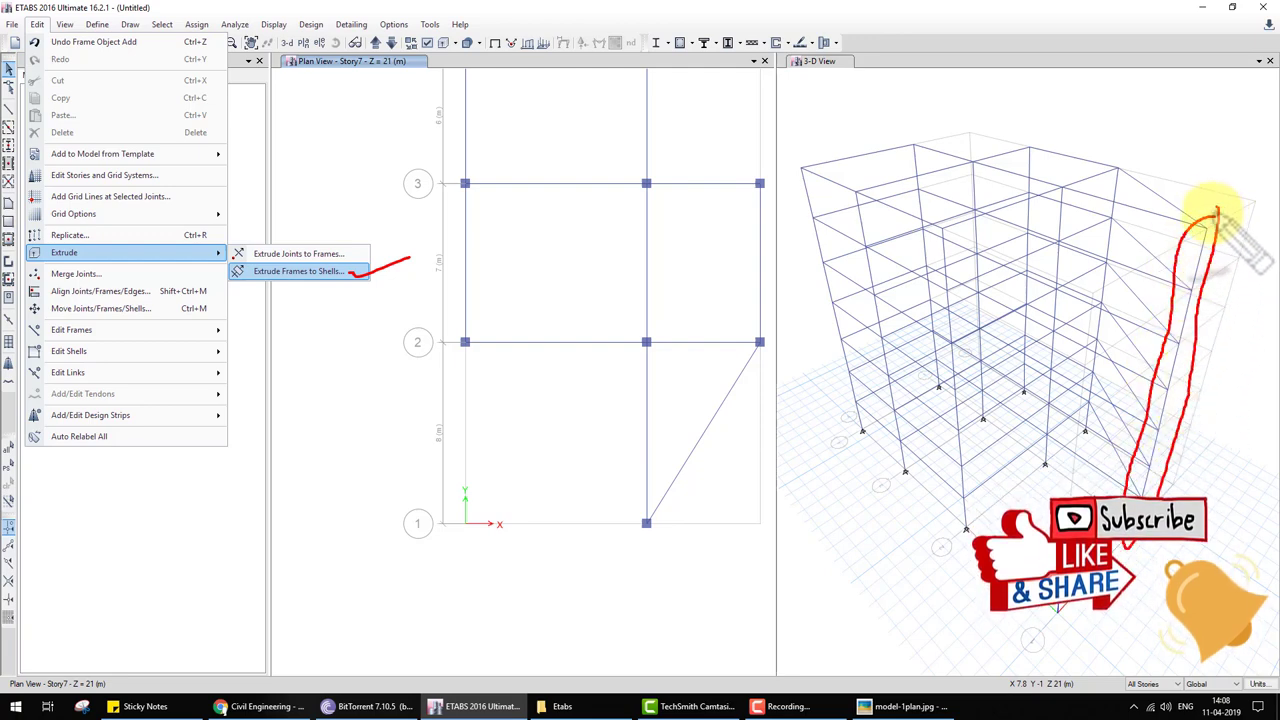
{"action": "mouse_move", "coordinate": [1213, 216]}
{"action": "left_mouse_down"}
{"action": "mouse_move", "coordinate": [1205, 250]}
{"action": "mouse_move", "coordinate": [1138, 219]}
{"action": "left_mouse_up"}
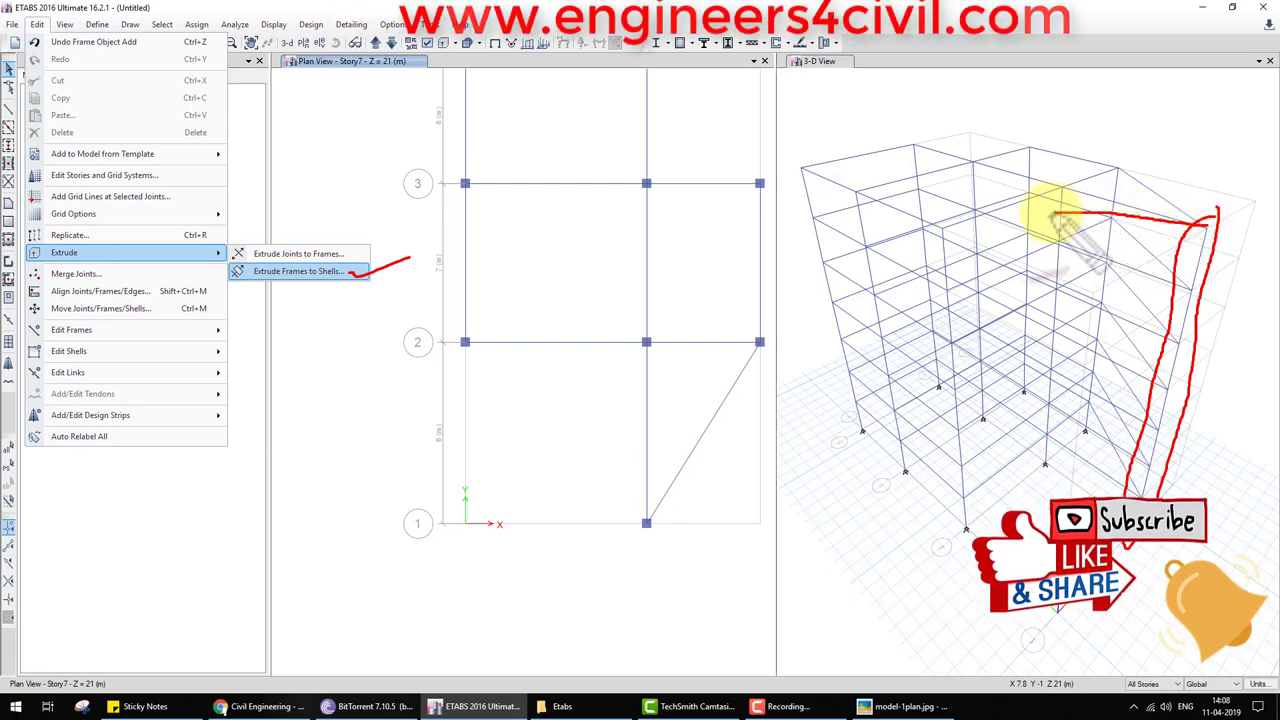
{"action": "left_click_drag", "start_coordinate": [998, 214], "coordinate": [940, 228]}
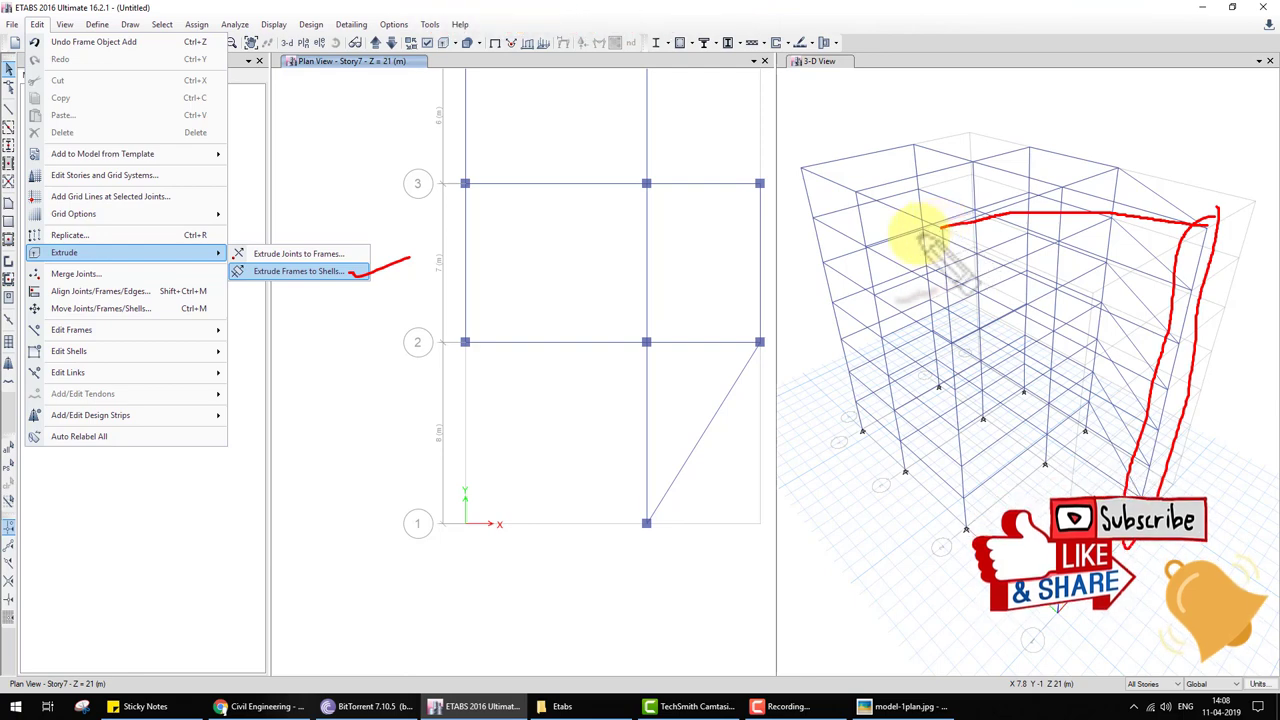
{"action": "key", "text": "Escape"}
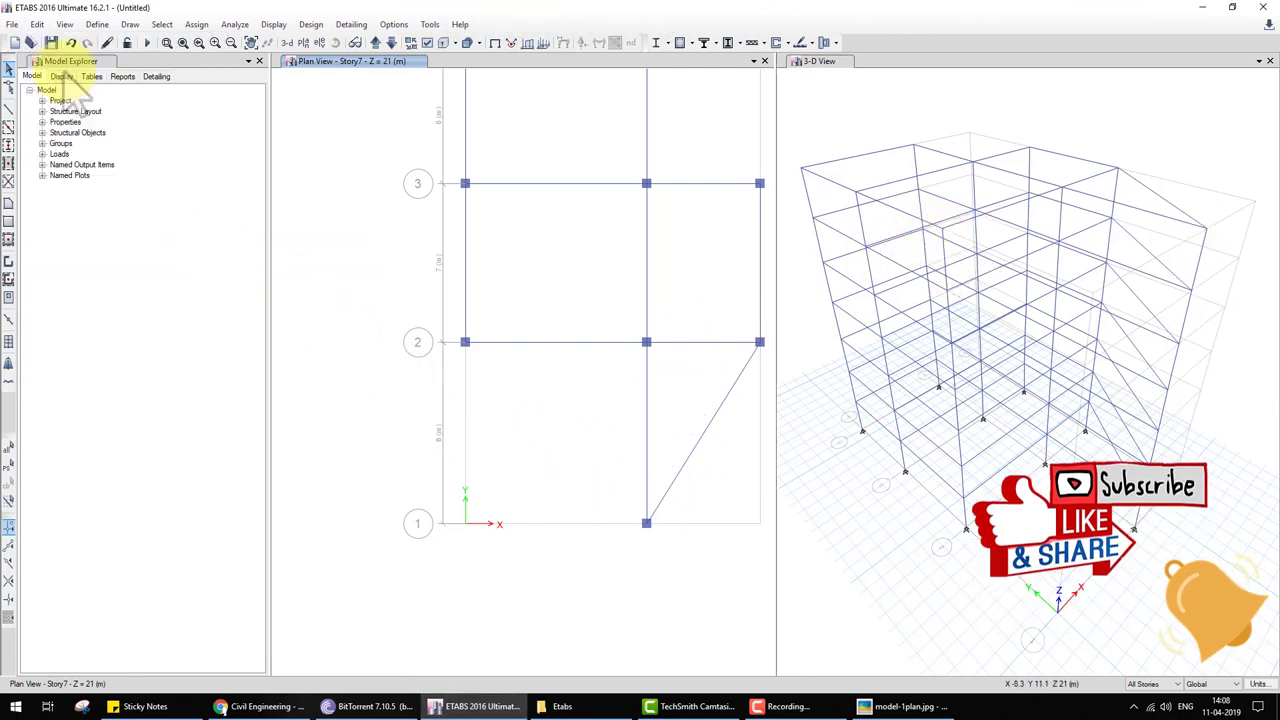
{"action": "left_click", "coordinate": [37, 24]}
{"action": "key", "text": "Escape"}
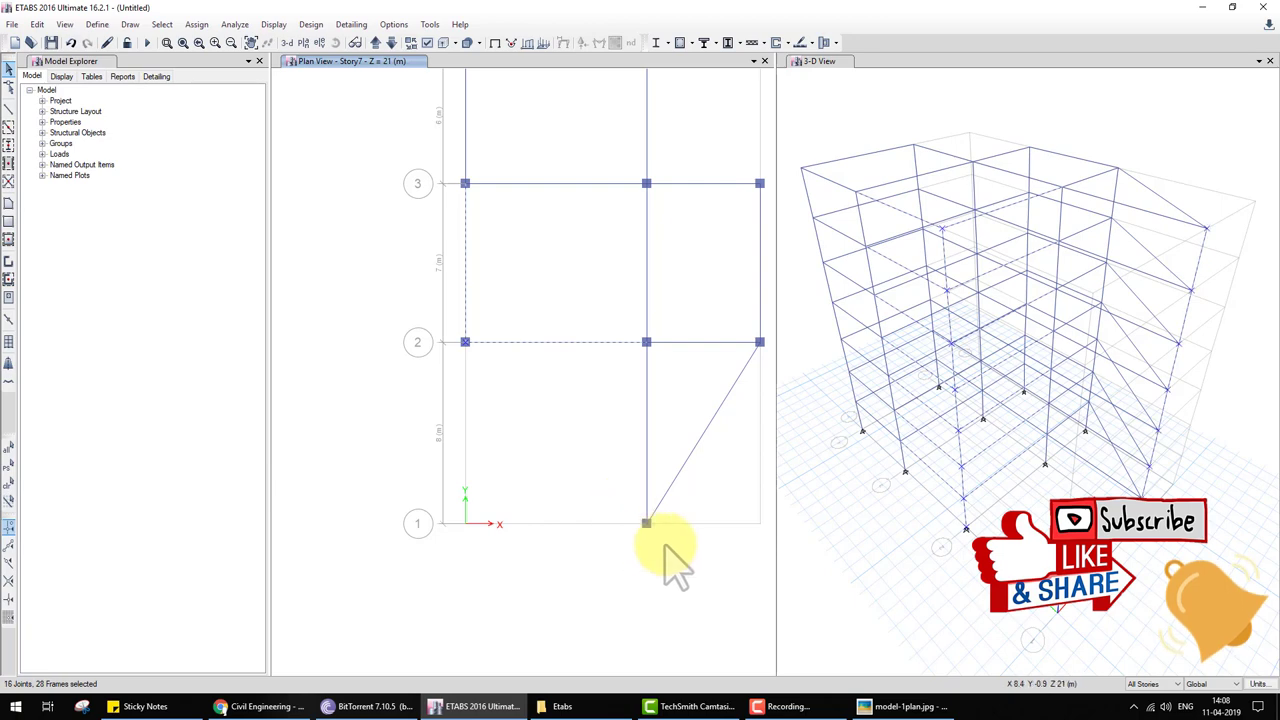
{"action": "left_click", "coordinate": [37, 24]}
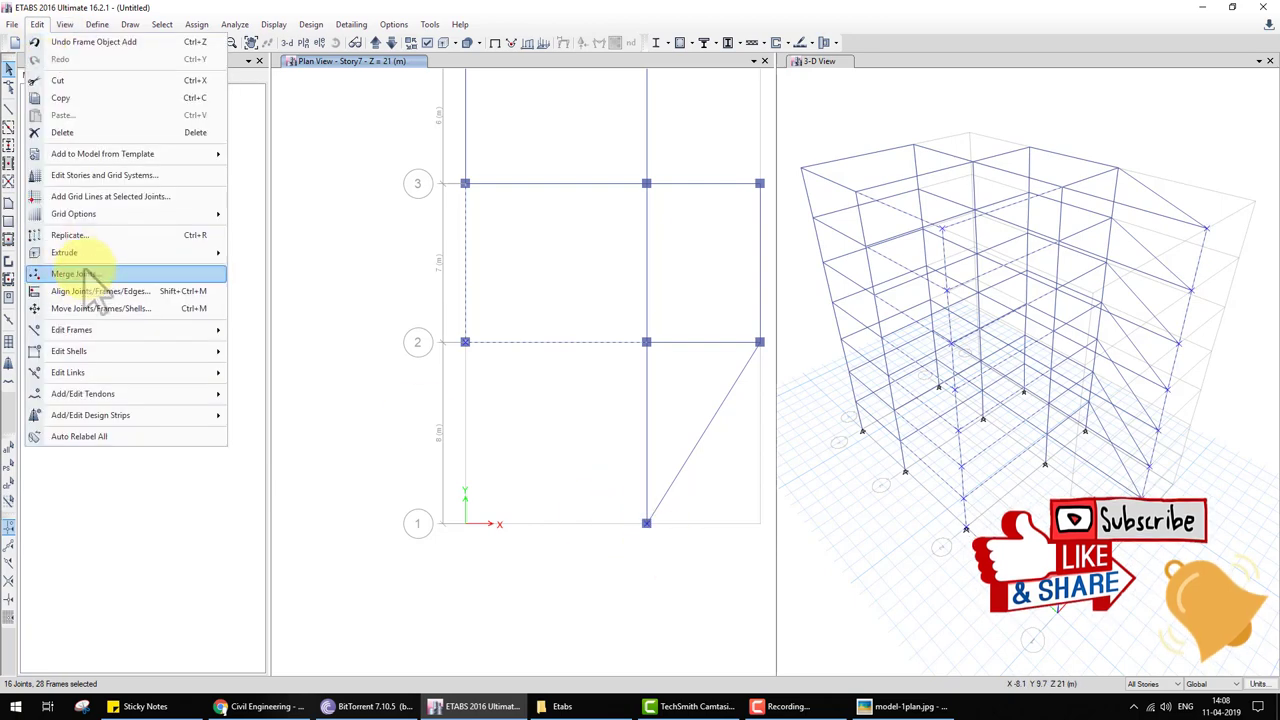
{"action": "left_click", "coordinate": [265, 271]}
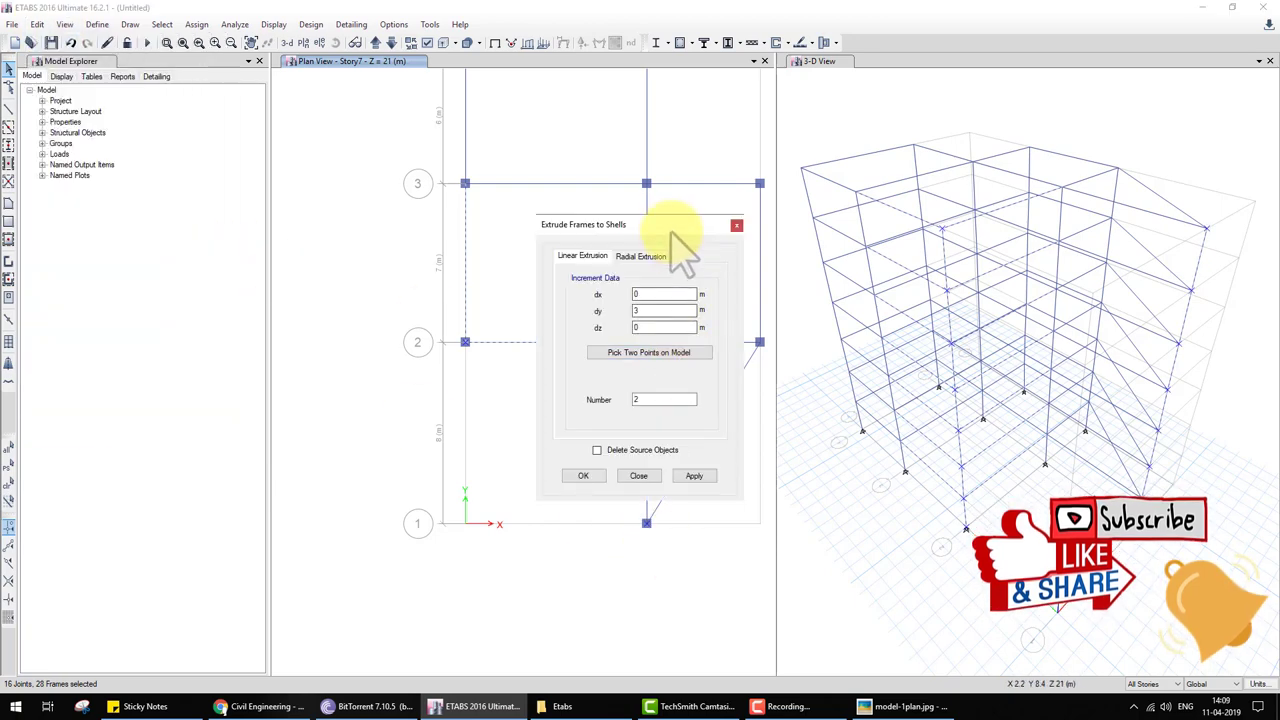
Step: Apply a radial extrusion about X 0, Y 0 with 5° angle, 18 increments, zero drop
{"action": "left_click_drag", "start_coordinate": [672, 225], "coordinate": [283, 196]}
{"action": "left_click", "coordinate": [264, 221]}
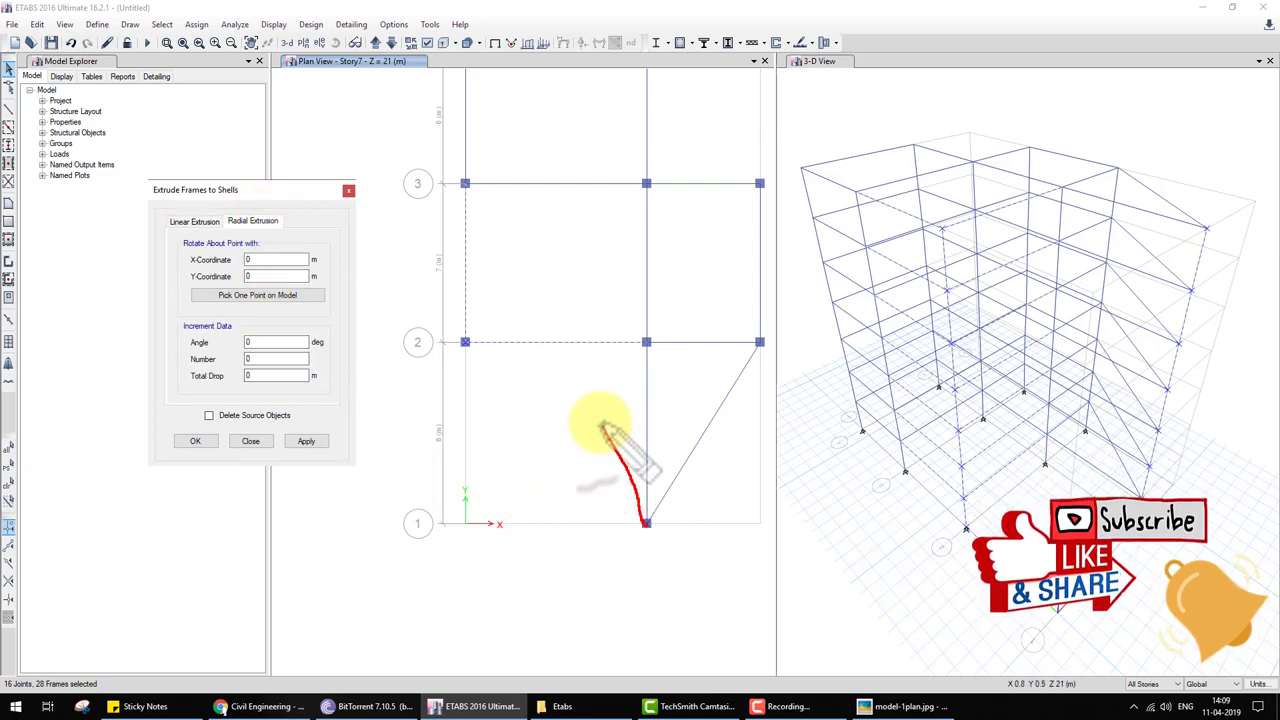
{"action": "mouse_move", "coordinate": [603, 428]}
{"action": "left_mouse_down"}
{"action": "mouse_move", "coordinate": [415, 632]}
{"action": "mouse_move", "coordinate": [634, 591]}
{"action": "mouse_move", "coordinate": [648, 522]}
{"action": "left_mouse_up"}
{"action": "left_click_drag", "start_coordinate": [470, 520], "coordinate": [466, 528]}
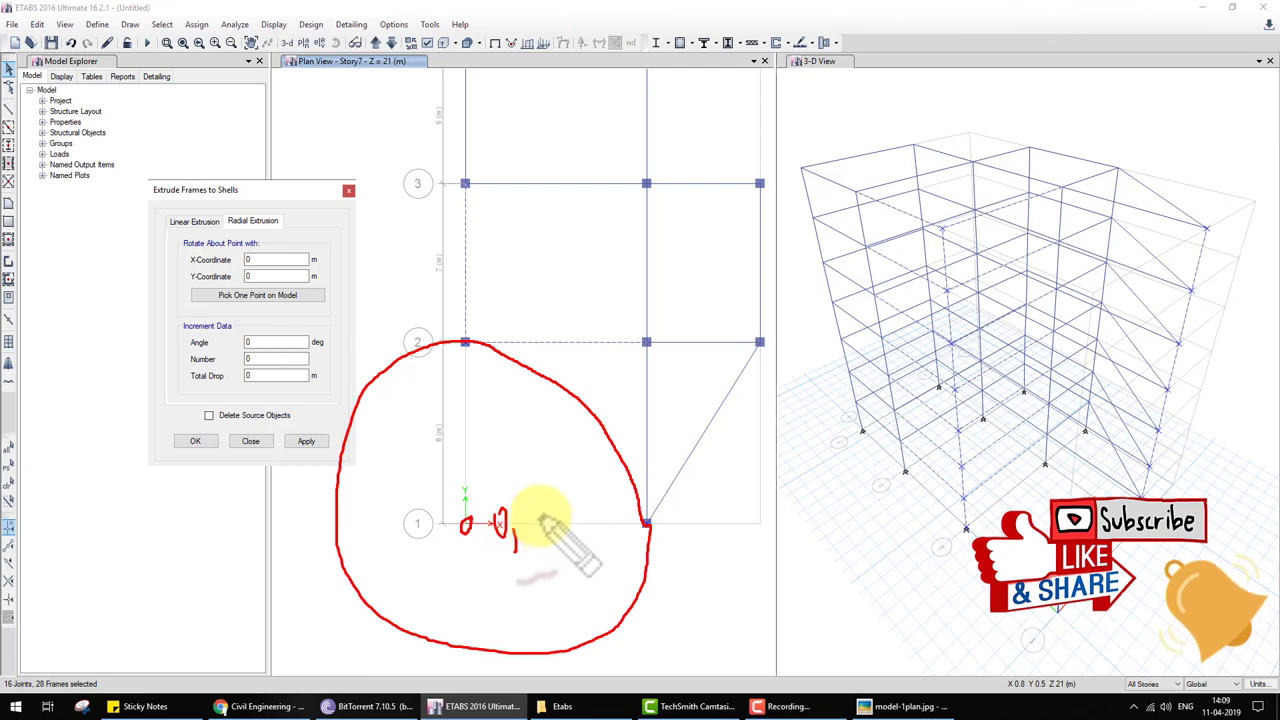
{"action": "left_click_drag", "start_coordinate": [548, 512], "coordinate": [540, 518]}
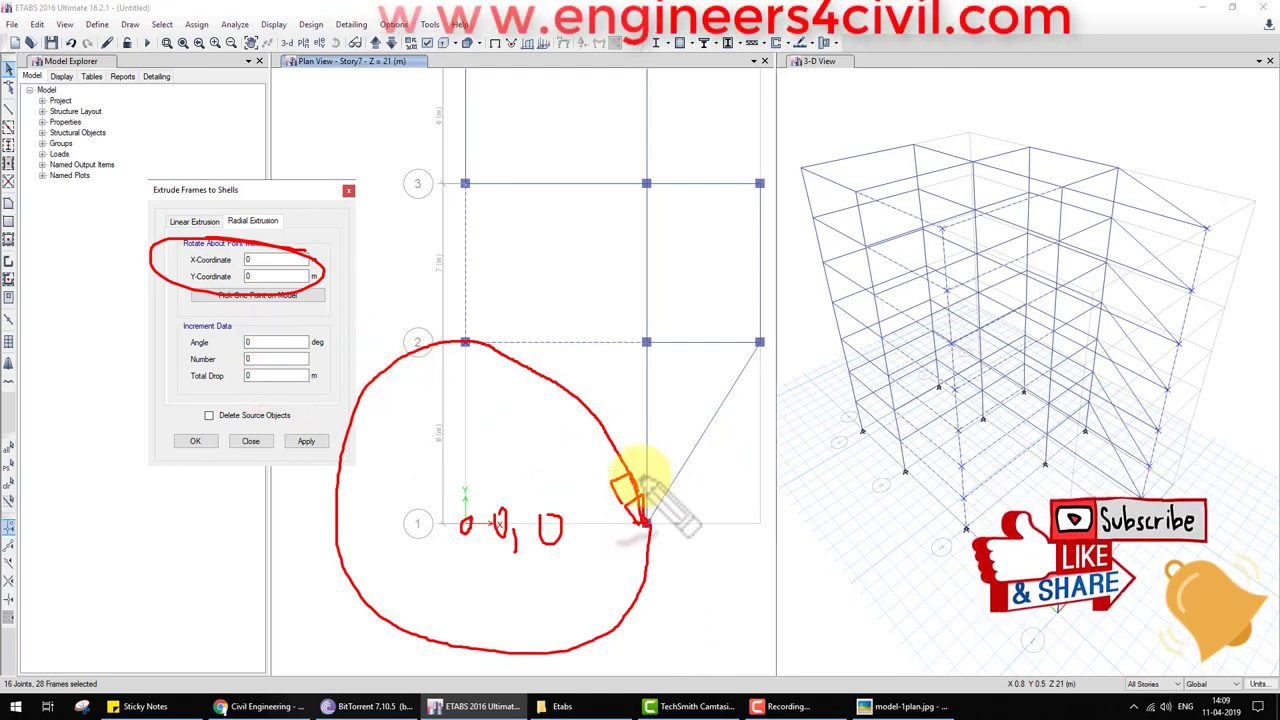
{"action": "left_click_drag", "start_coordinate": [622, 462], "coordinate": [614, 443]}
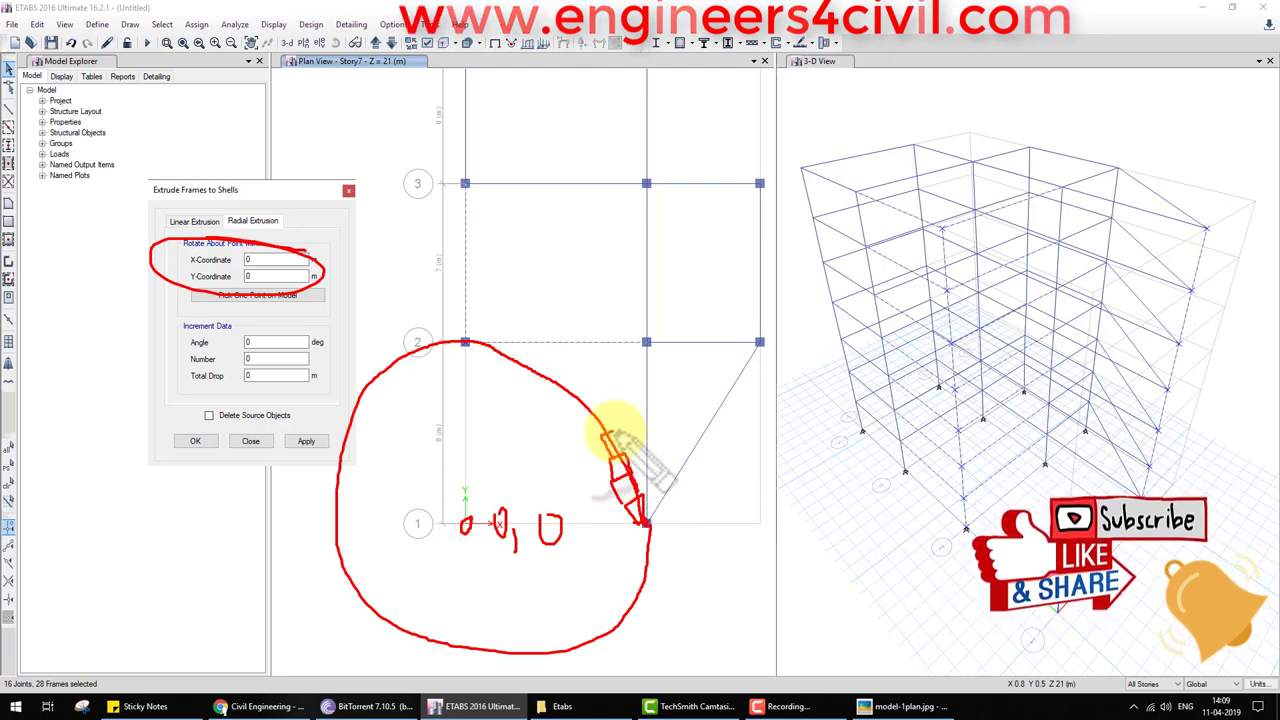
{"action": "left_click_drag", "start_coordinate": [472, 457], "coordinate": [508, 523]}
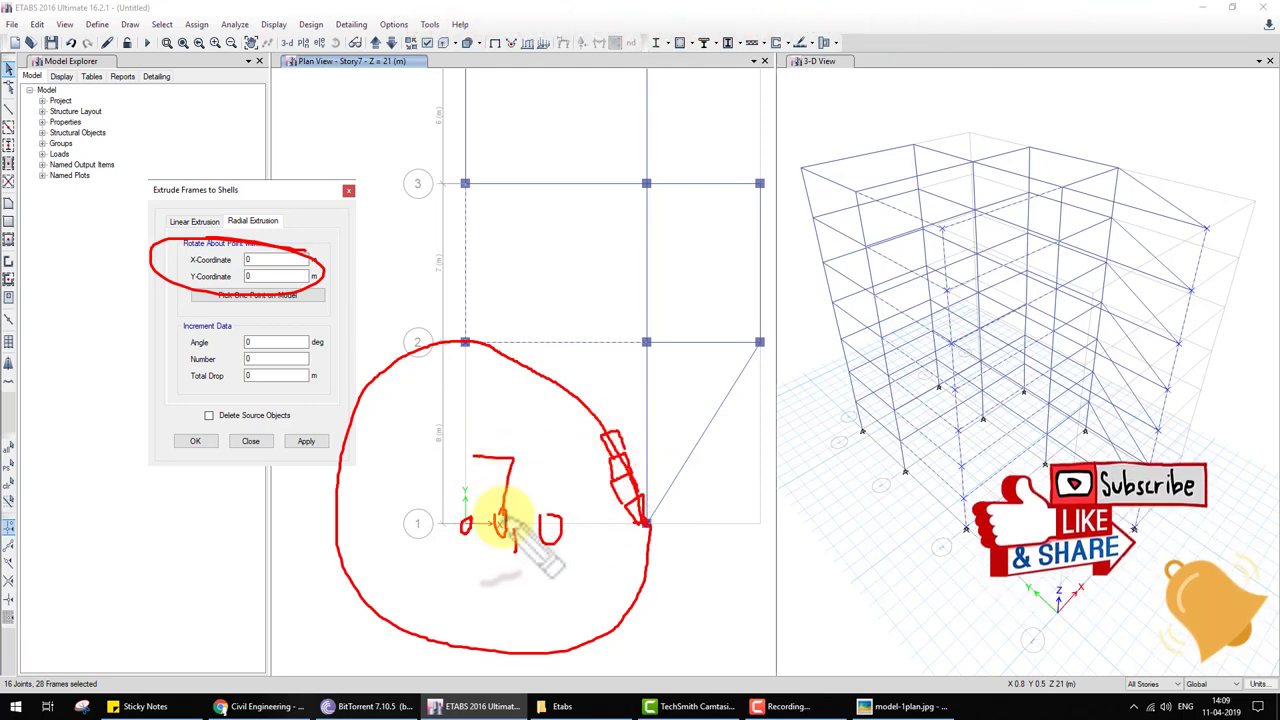
{"action": "left_click_drag", "start_coordinate": [515, 465], "coordinate": [515, 490]}
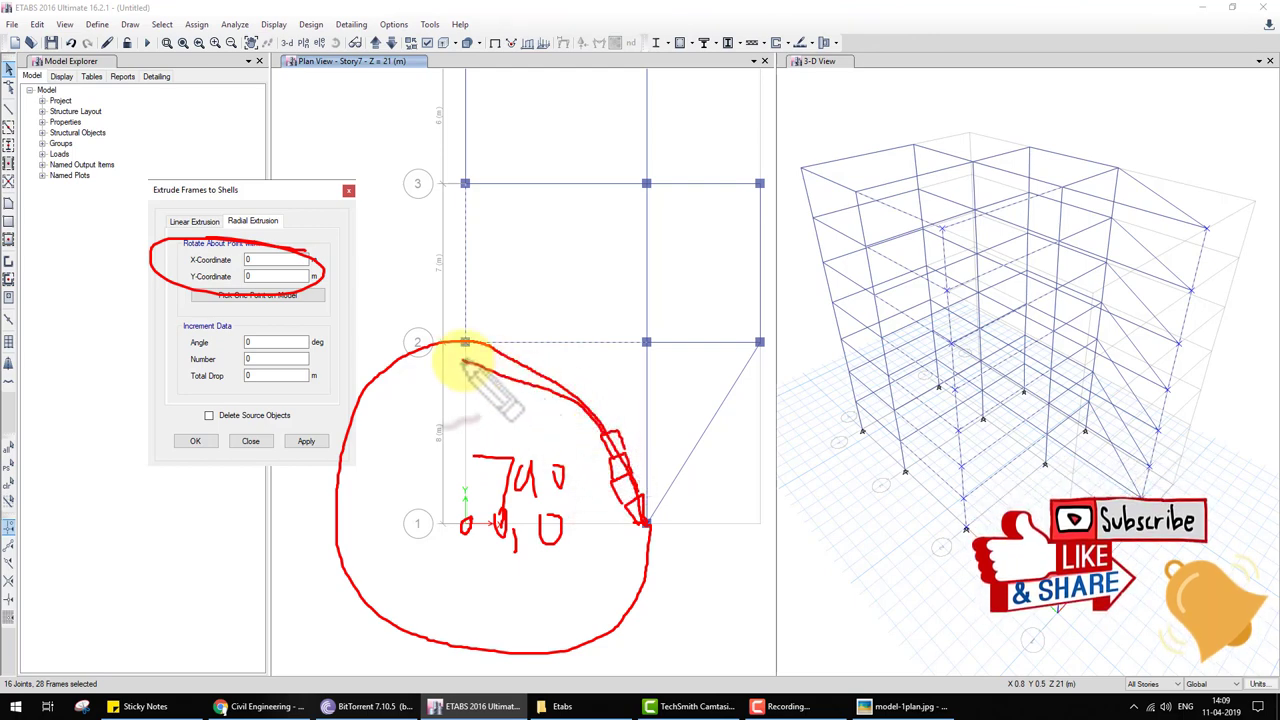
{"action": "key", "text": "Escape"}
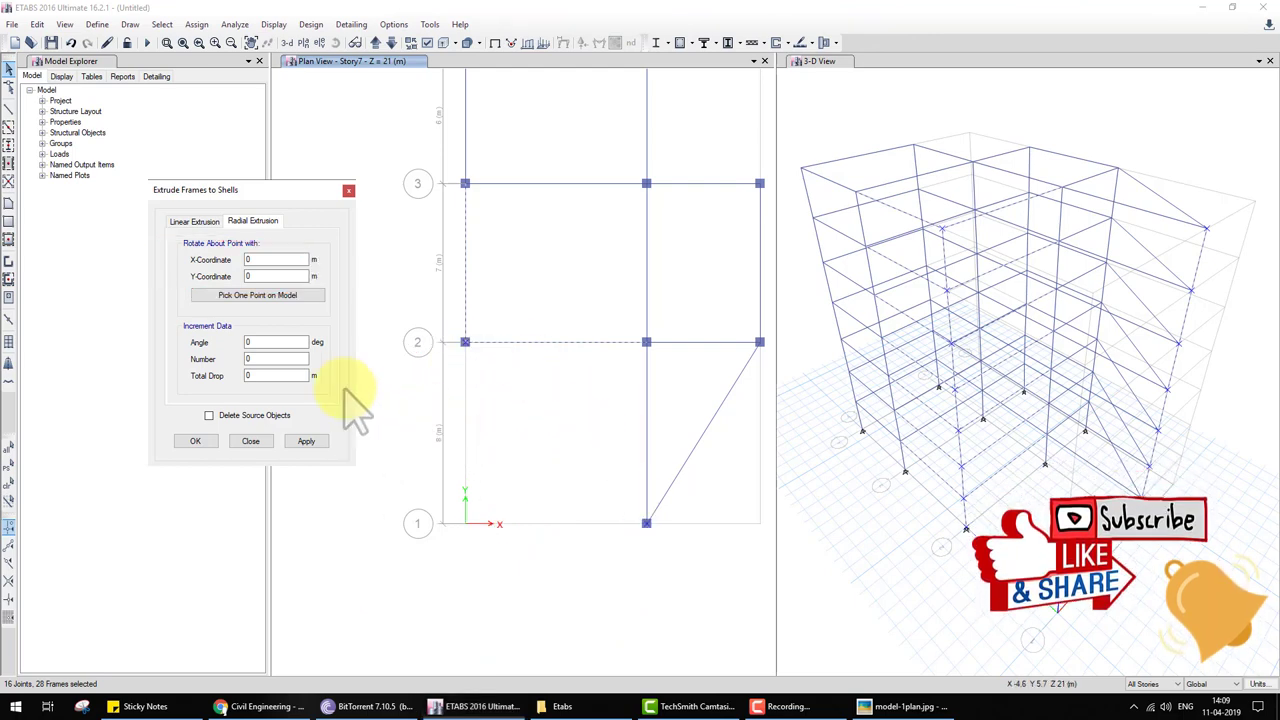
{"action": "type", "text": "5"}
{"action": "key", "text": "Tab"}
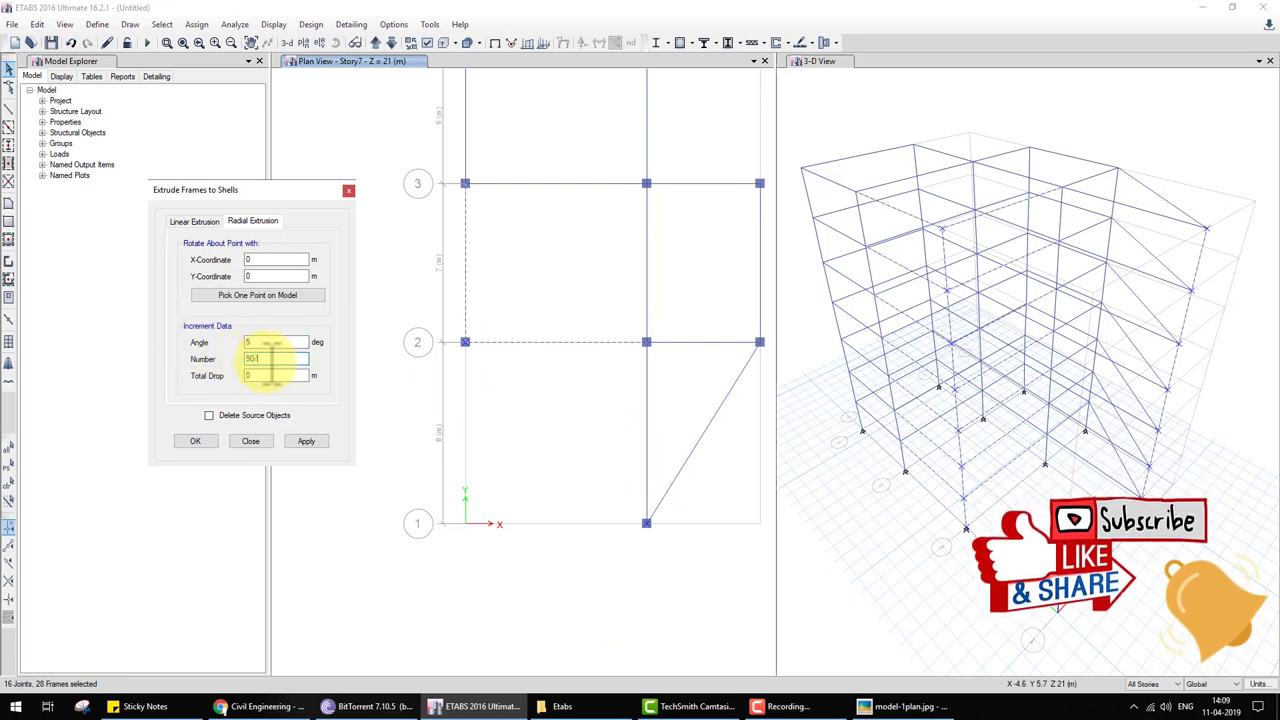
{"action": "key", "text": "Tab"}
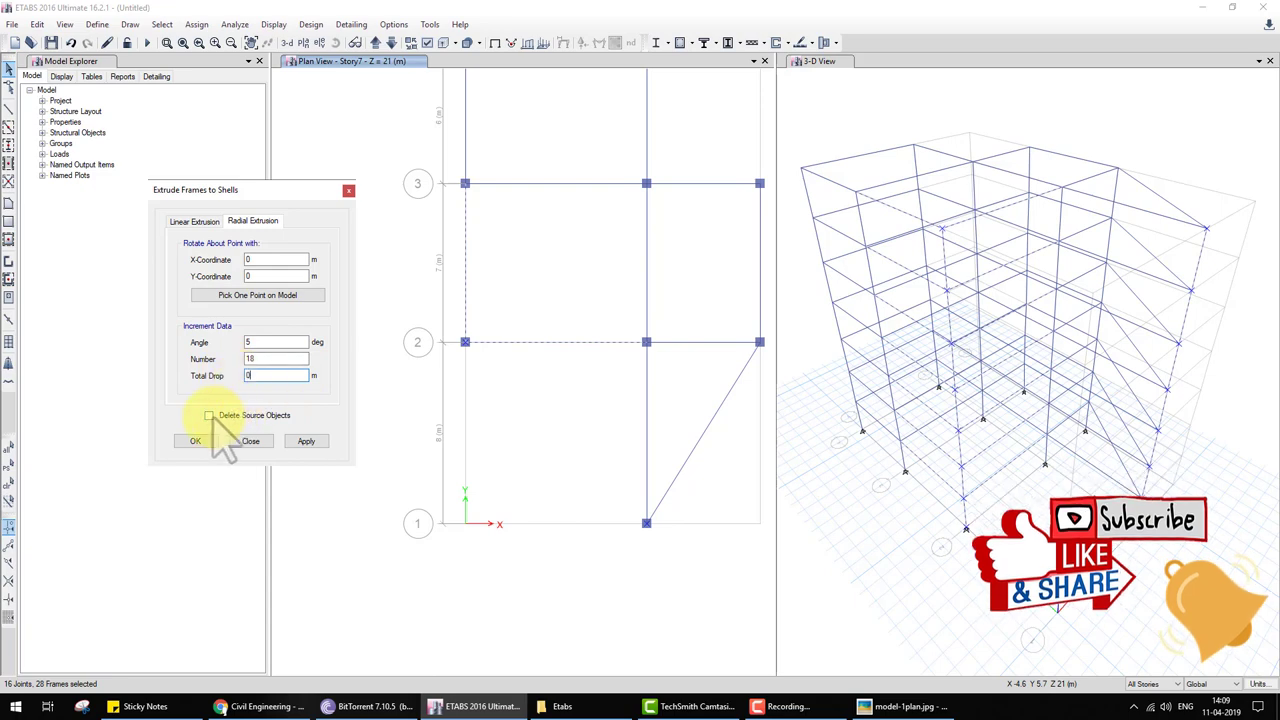
{"action": "left_click", "coordinate": [196, 441]}
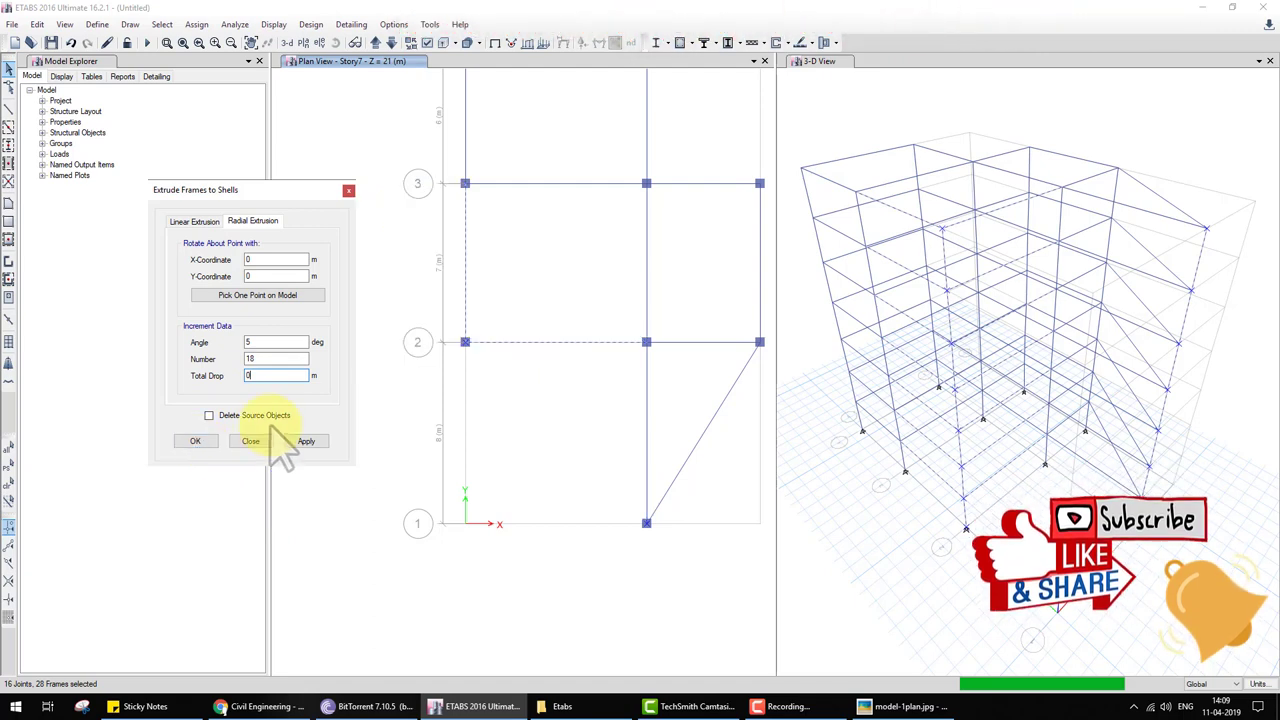
{"action": "left_click", "coordinate": [538, 602]}
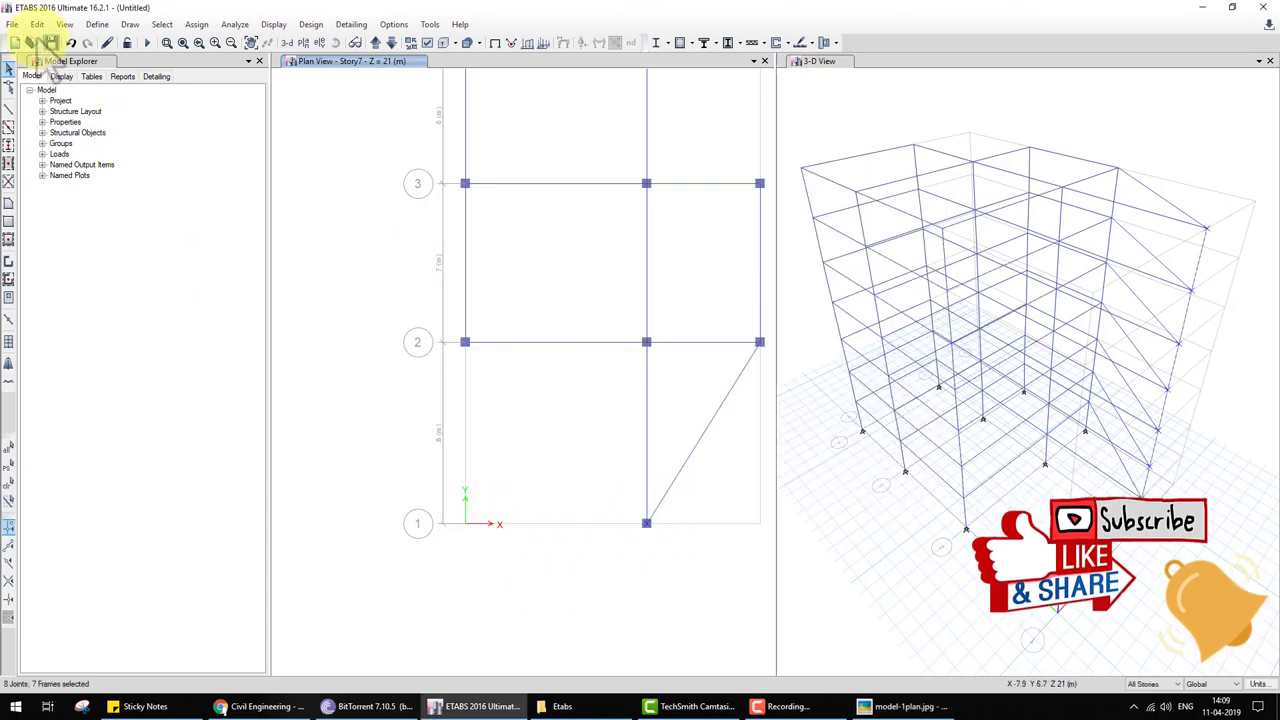
Step: Radially extrude the quarter-circle arc about point 0,0 at 5° × 18 into a curved shell wall
{"action": "left_click", "coordinate": [37, 25]}
{"action": "left_click", "coordinate": [295, 271]}
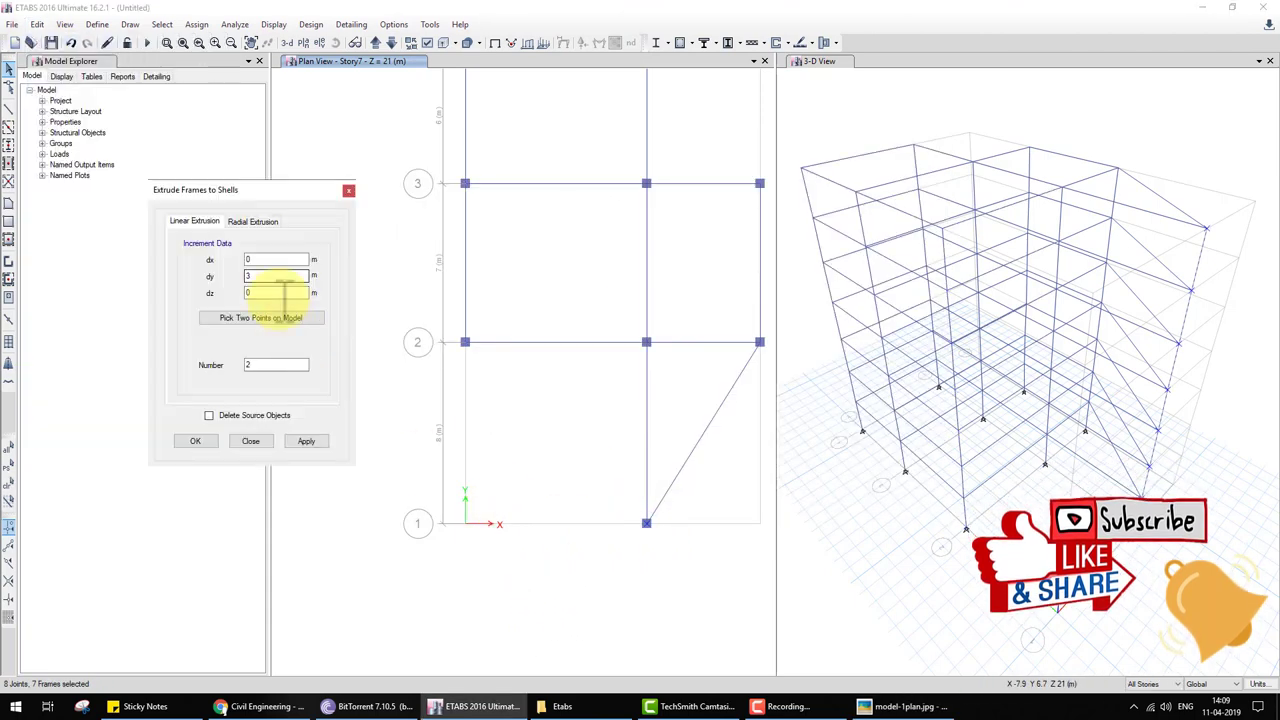
{"action": "left_click", "coordinate": [252, 221]}
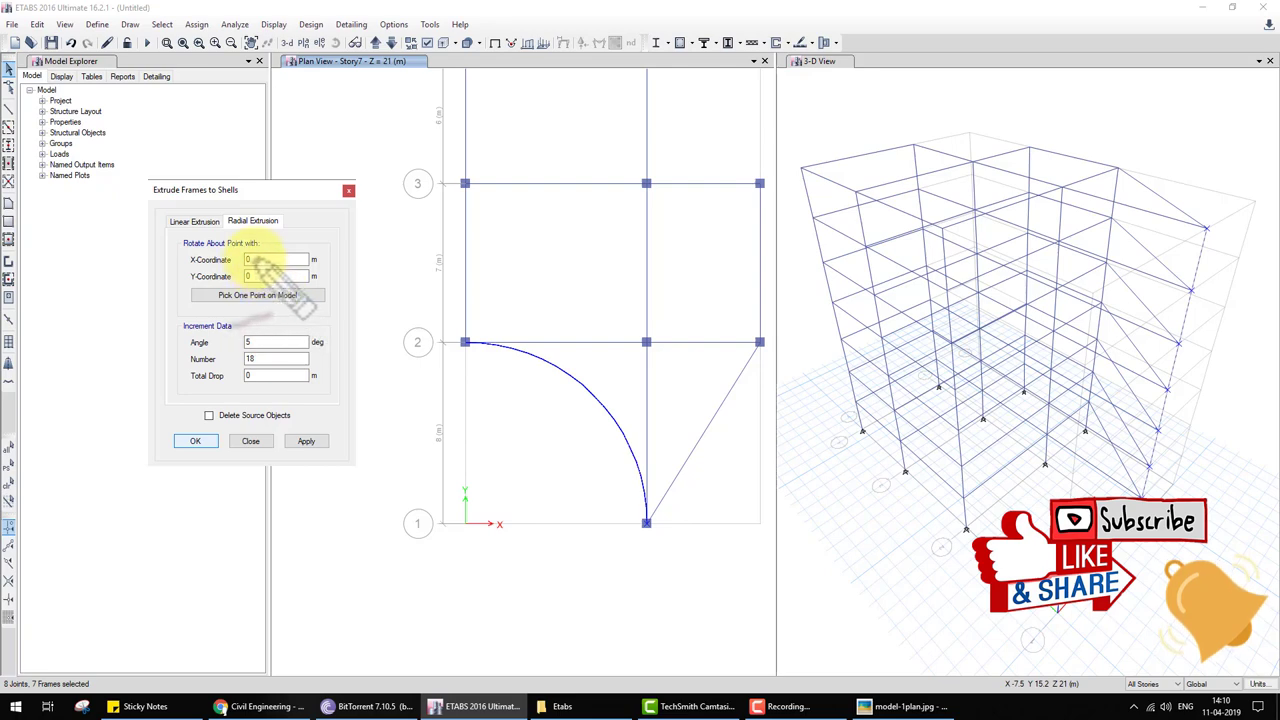
{"action": "left_click_drag", "start_coordinate": [333, 250], "coordinate": [284, 276]}
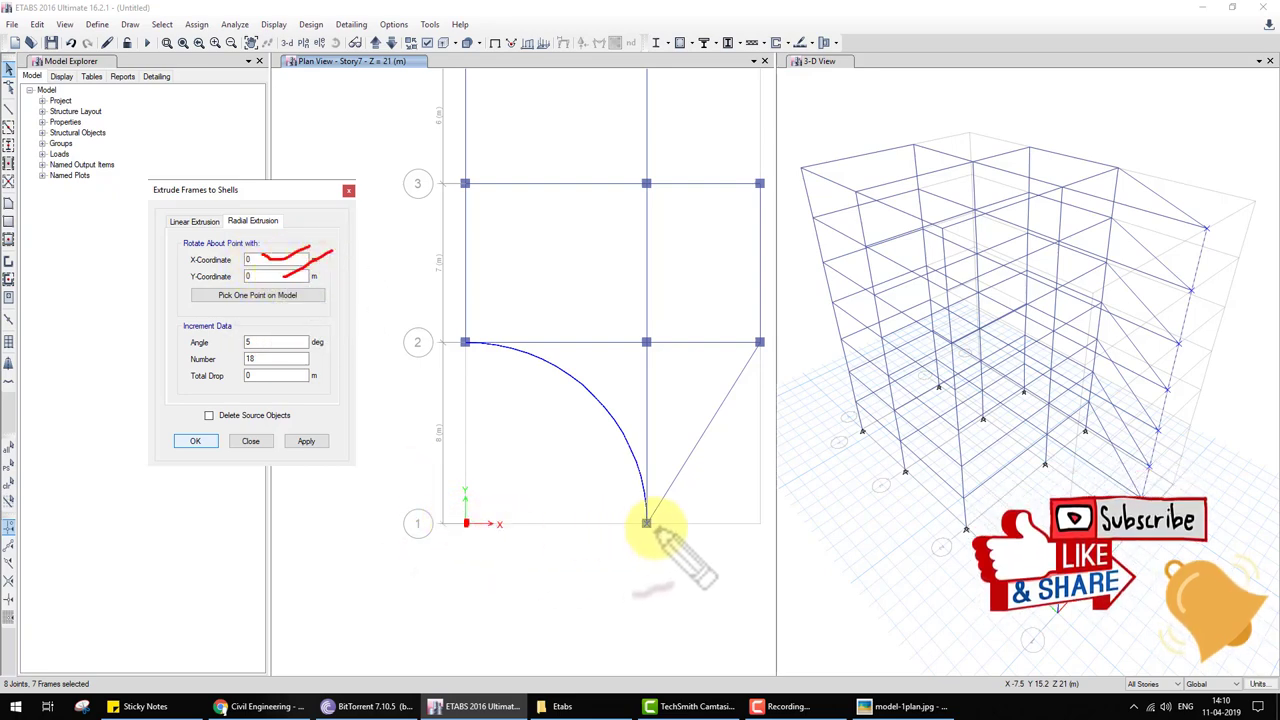
{"action": "mouse_move", "coordinate": [646, 522]}
{"action": "left_mouse_down"}
{"action": "mouse_move", "coordinate": [600, 423]}
{"action": "mouse_move", "coordinate": [514, 357]}
{"action": "mouse_move", "coordinate": [456, 344]}
{"action": "left_mouse_up"}
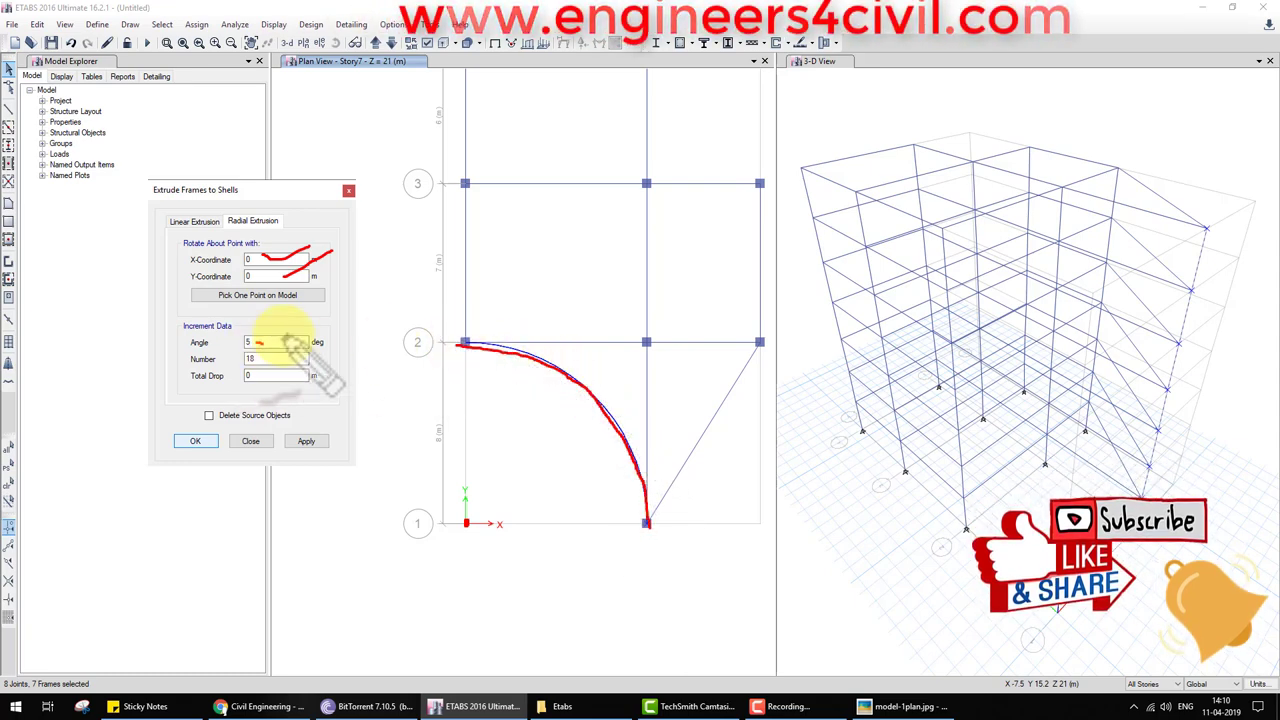
{"action": "left_click_drag", "start_coordinate": [285, 340], "coordinate": [310, 325]}
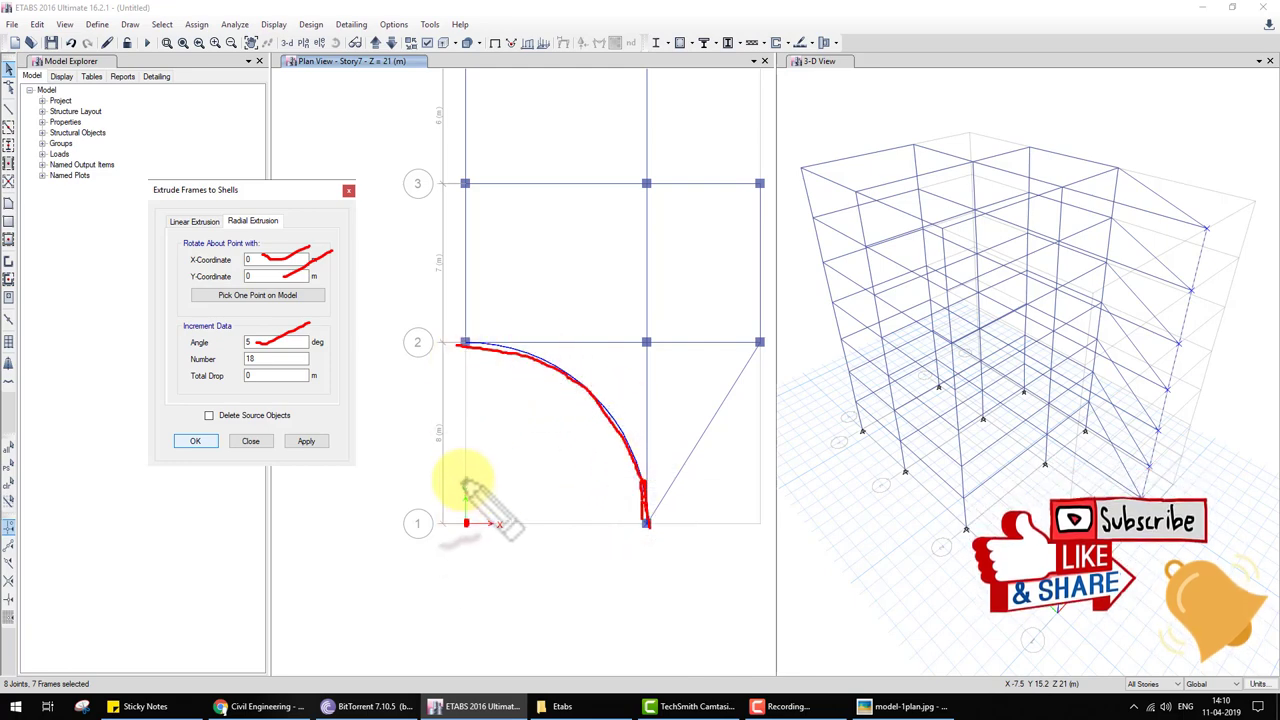
{"action": "left_click_drag", "start_coordinate": [462, 481], "coordinate": [516, 522]}
{"action": "mouse_move", "coordinate": [576, 483]}
{"action": "left_mouse_down"}
{"action": "mouse_move", "coordinate": [578, 512]}
{"action": "mouse_move", "coordinate": [613, 502]}
{"action": "left_mouse_up"}
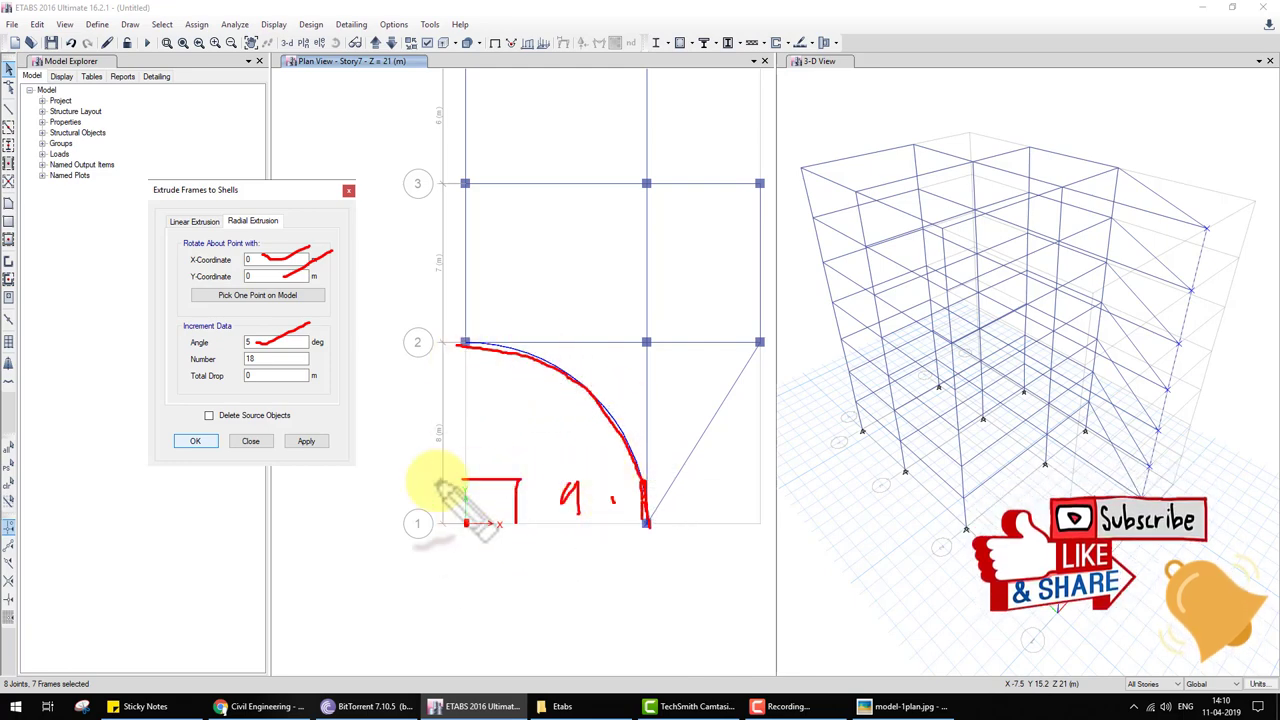
{"action": "key", "text": "Escape"}
{"action": "left_click", "coordinate": [198, 442]}
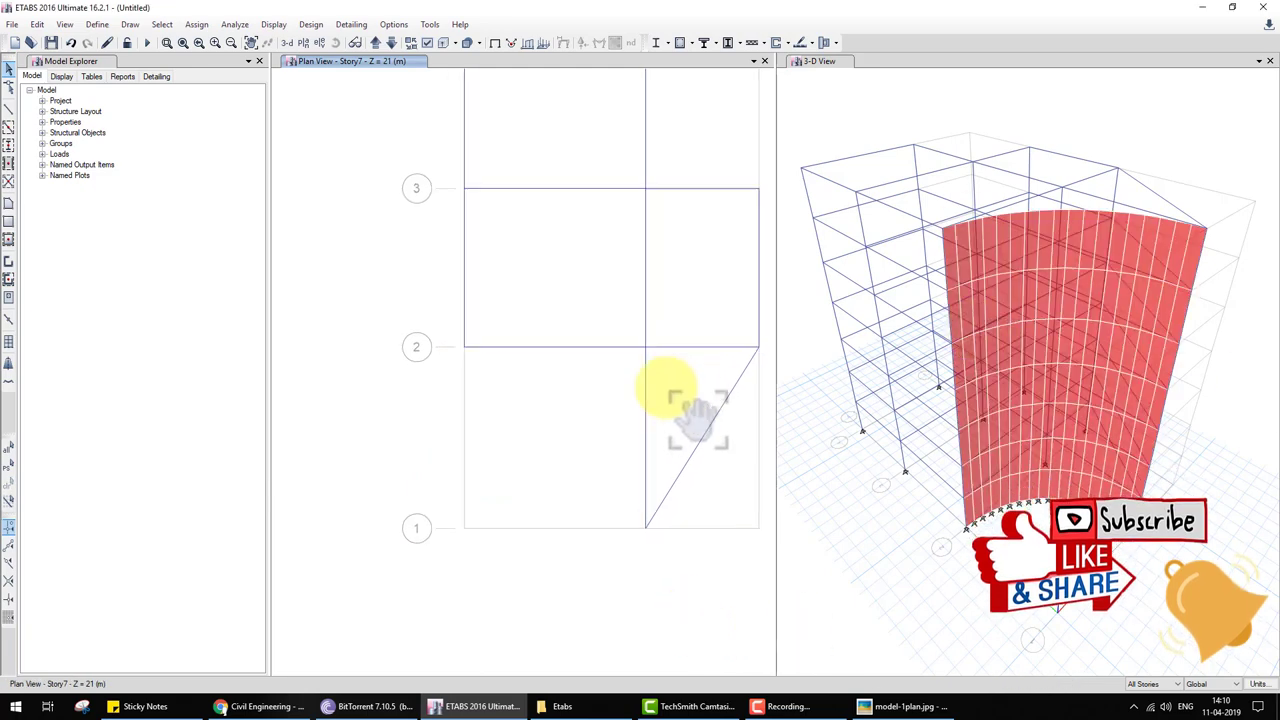
Step: Pan the plan and window-select the column at grid C/2
{"action": "middle_click_drag", "start_coordinate": [671, 386], "coordinate": [614, 400]}
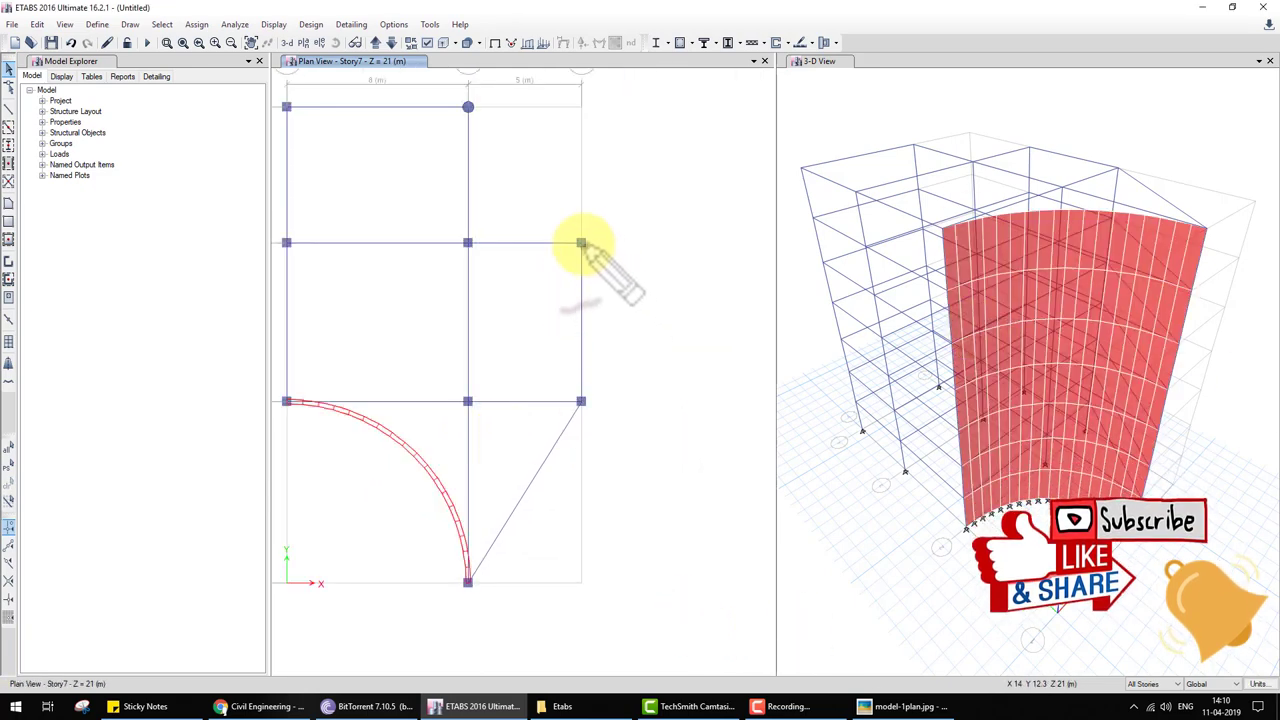
{"action": "mouse_move", "coordinate": [583, 243]}
{"action": "left_mouse_down"}
{"action": "mouse_move", "coordinate": [634, 286]}
{"action": "mouse_move", "coordinate": [650, 340]}
{"action": "mouse_move", "coordinate": [590, 398]}
{"action": "left_mouse_up"}
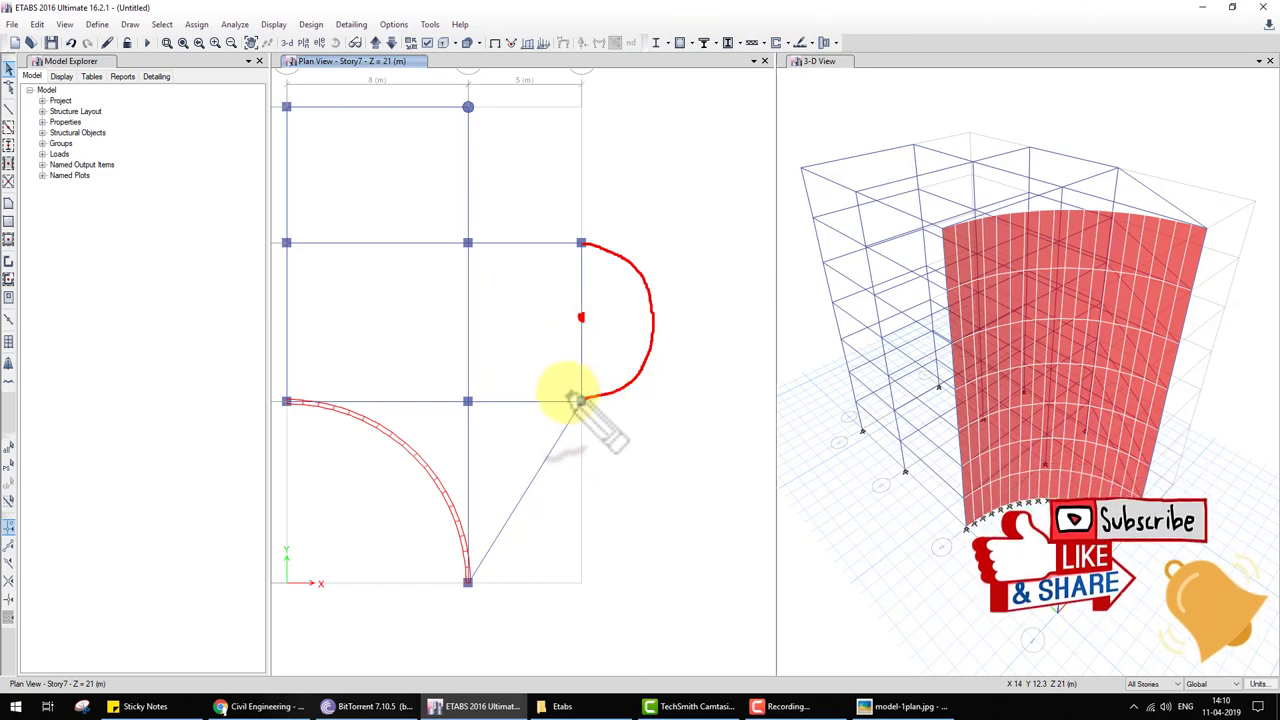
{"action": "mouse_move", "coordinate": [578, 413]}
{"action": "left_mouse_down"}
{"action": "mouse_move", "coordinate": [601, 373]}
{"action": "mouse_move", "coordinate": [563, 378]}
{"action": "left_mouse_up"}
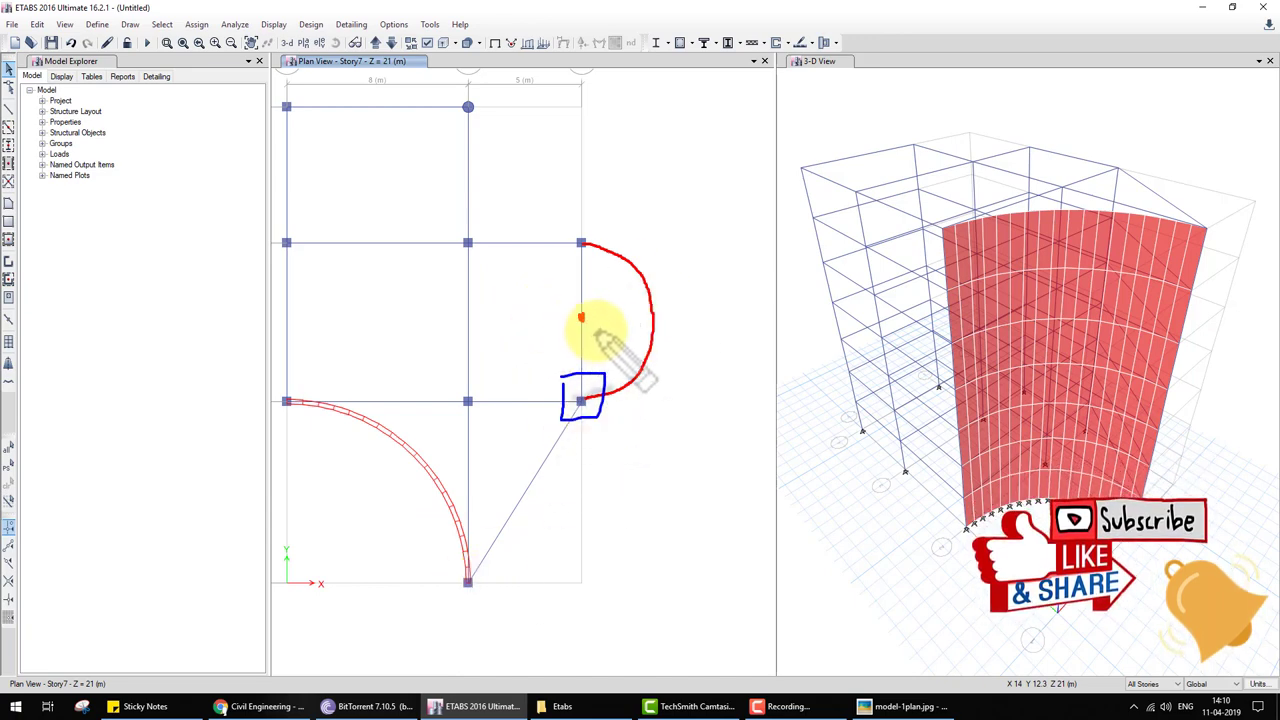
{"action": "key", "text": "Escape"}
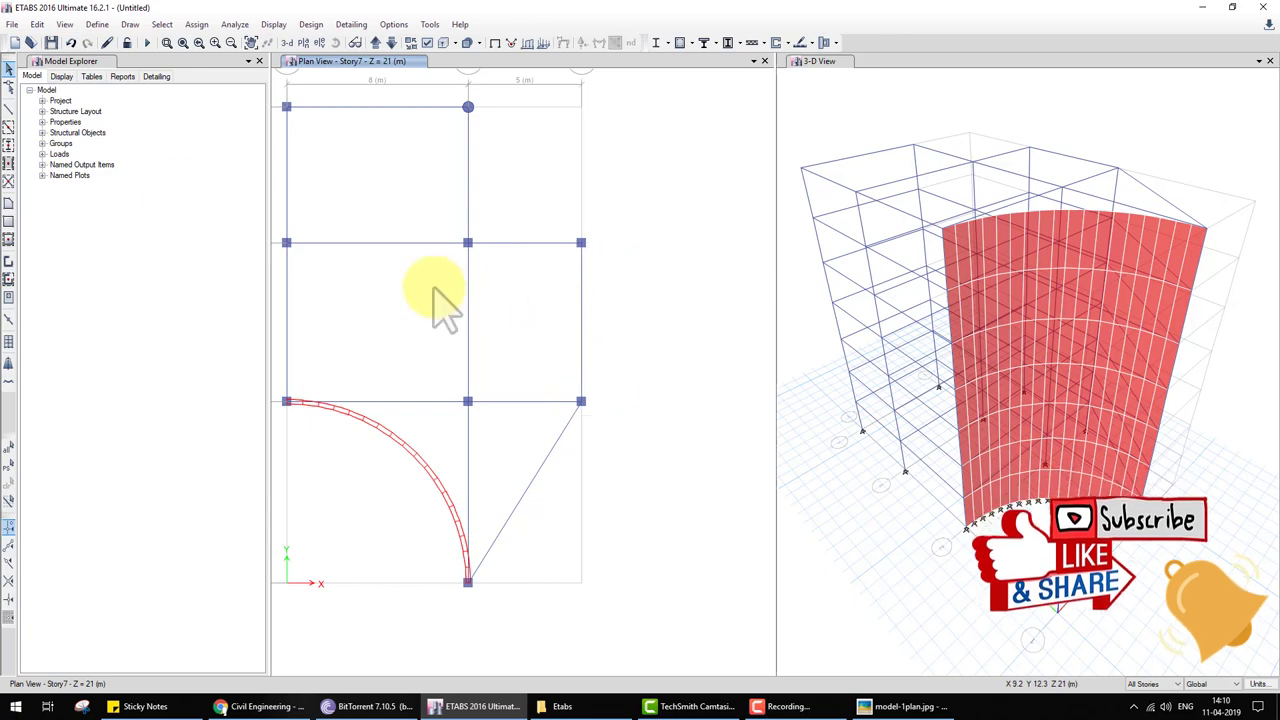
{"action": "left_click_drag", "start_coordinate": [583, 411], "coordinate": [584, 413]}
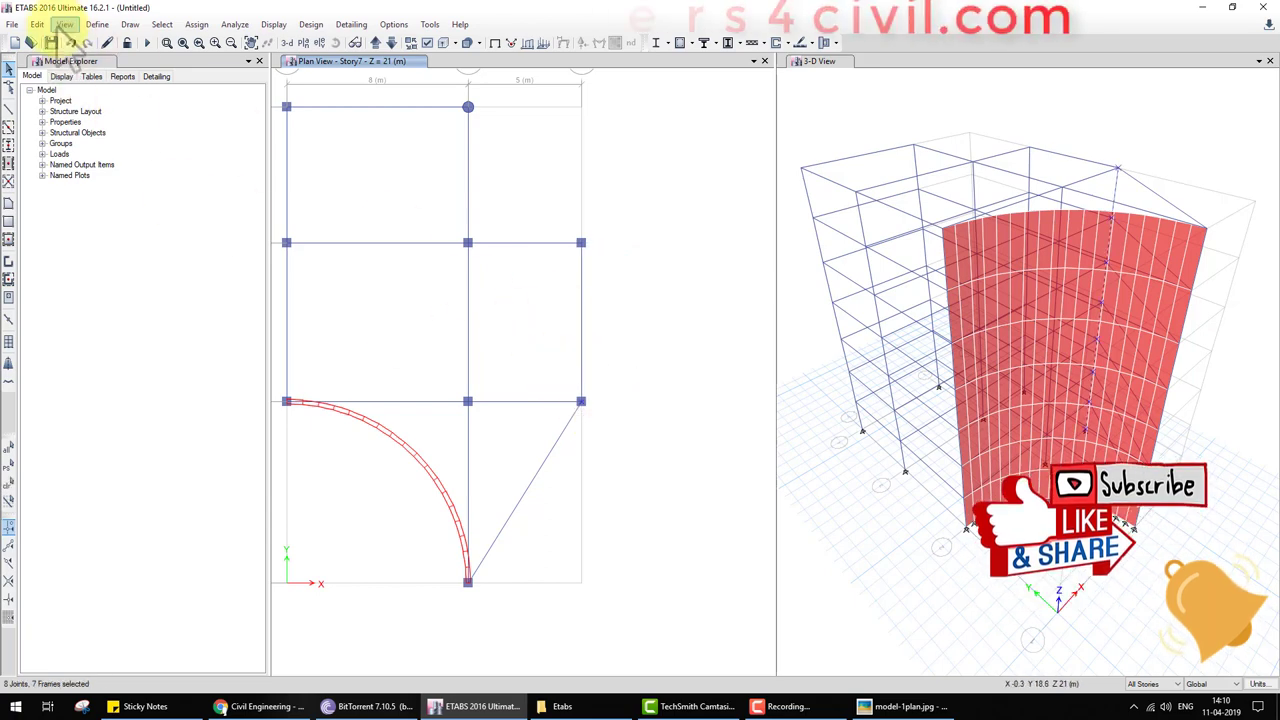
Step: Radially extrude the C/2 column about X 13, Y 11.5 at 5° for 180° with zero drop
{"action": "left_click", "coordinate": [37, 24]}
{"action": "mouse_move", "coordinate": [64, 252]}
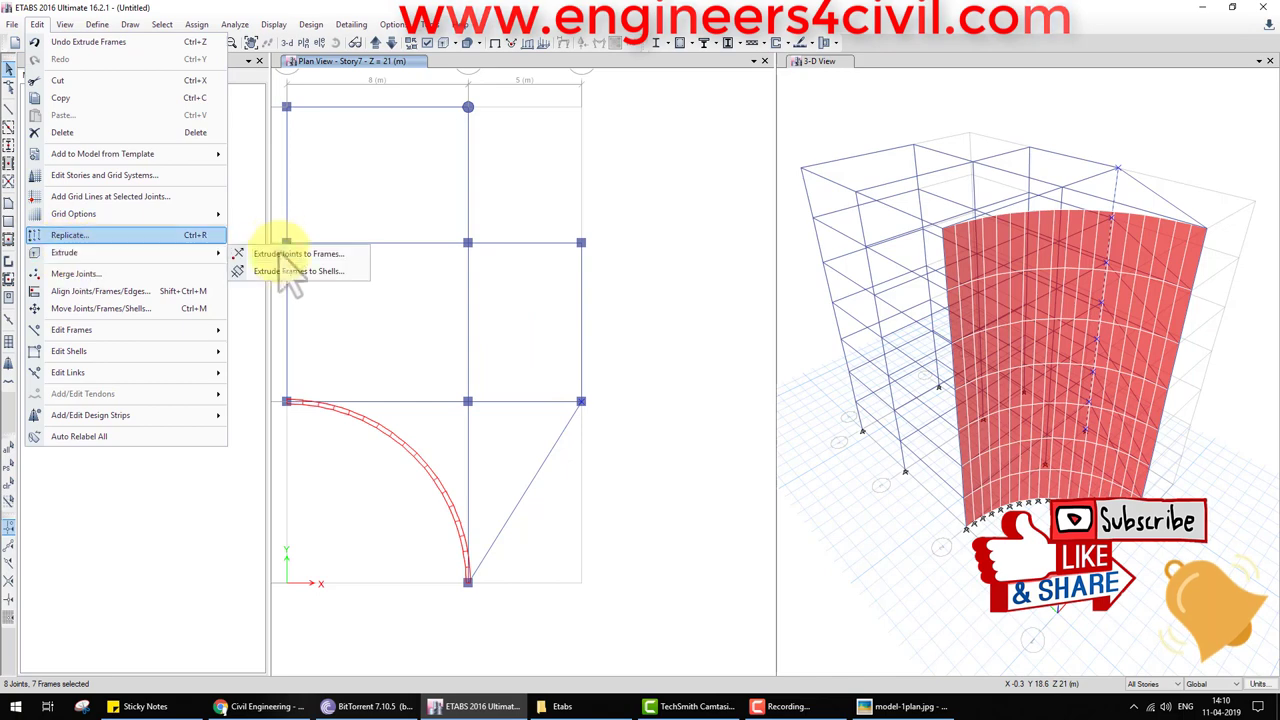
{"action": "left_click", "coordinate": [306, 266]}
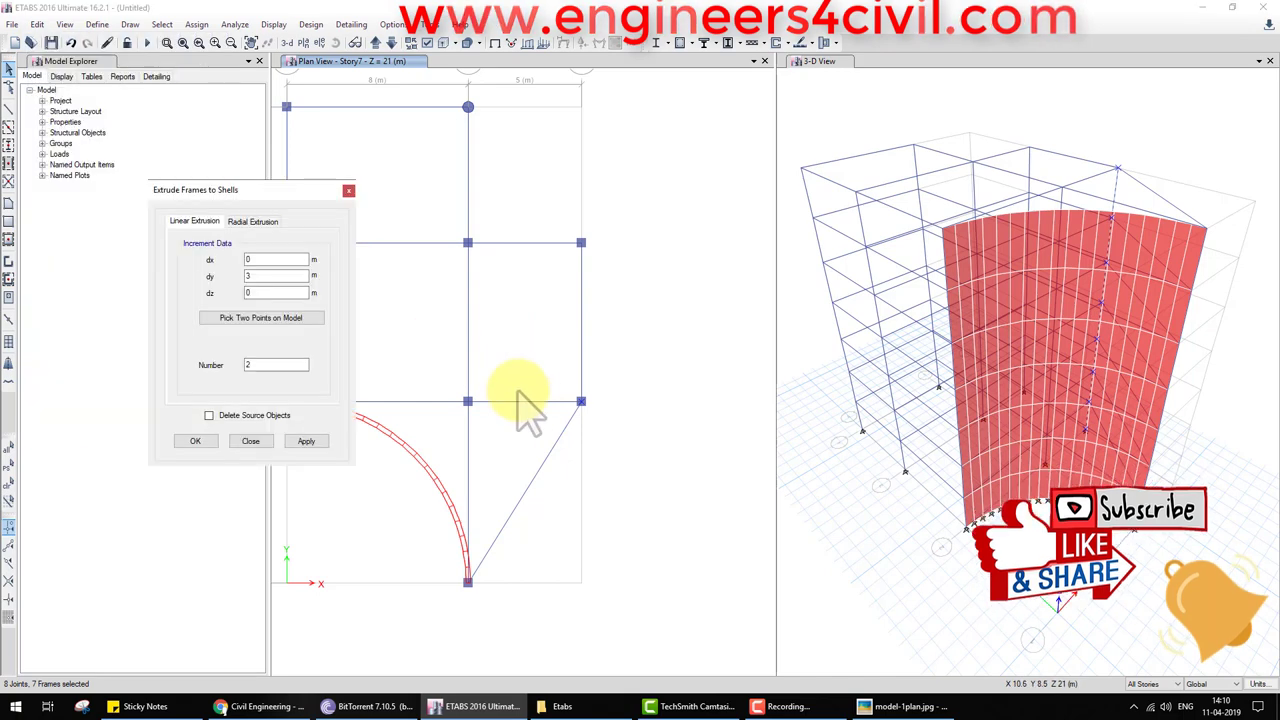
{"action": "left_click", "coordinate": [252, 221]}
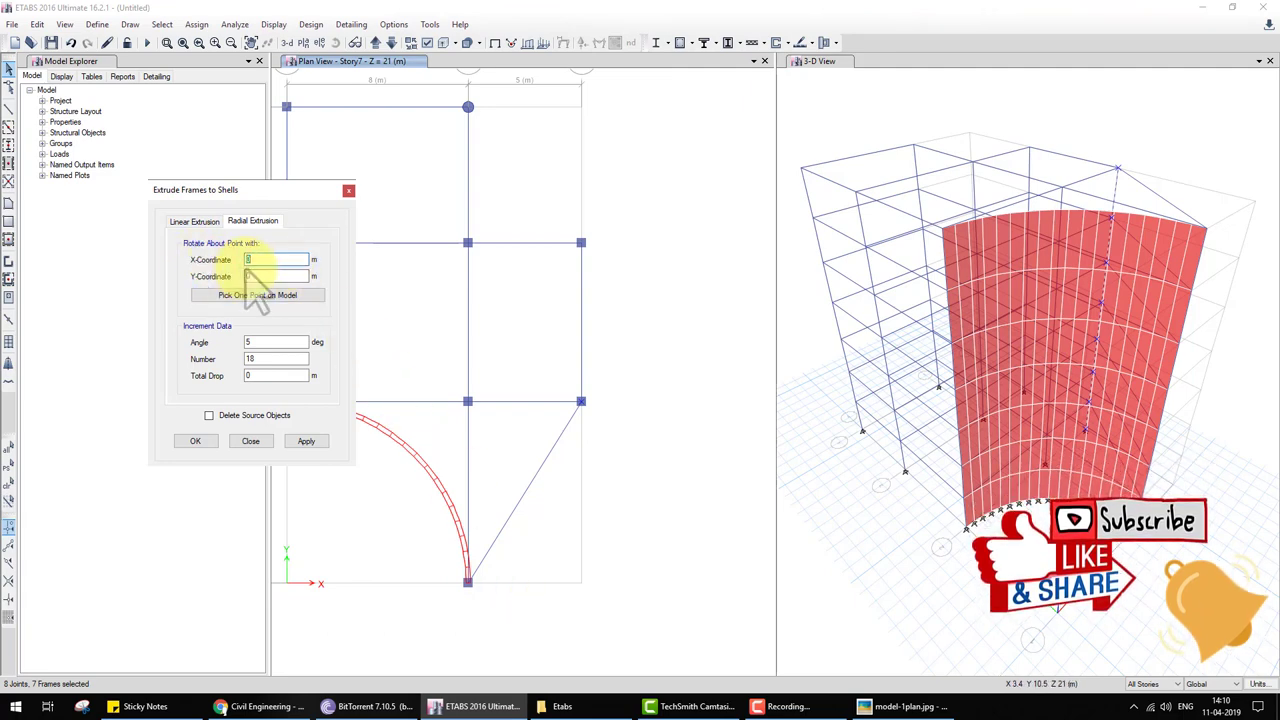
{"action": "left_click_drag", "start_coordinate": [290, 190], "coordinate": [778, 188]}
{"action": "scroll", "coordinate": [443, 294], "scroll_direction": "down", "scroll_amount": 2}
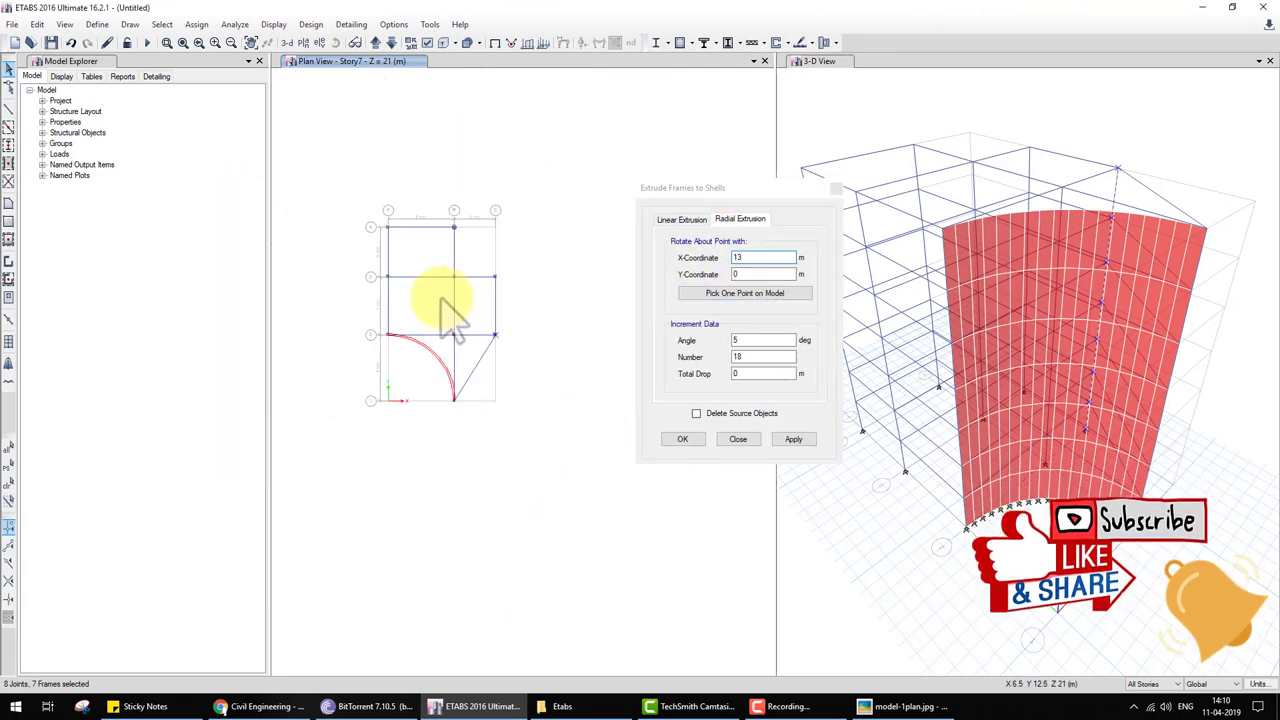
{"action": "scroll", "coordinate": [410, 310], "scroll_direction": "up", "scroll_amount": 2}
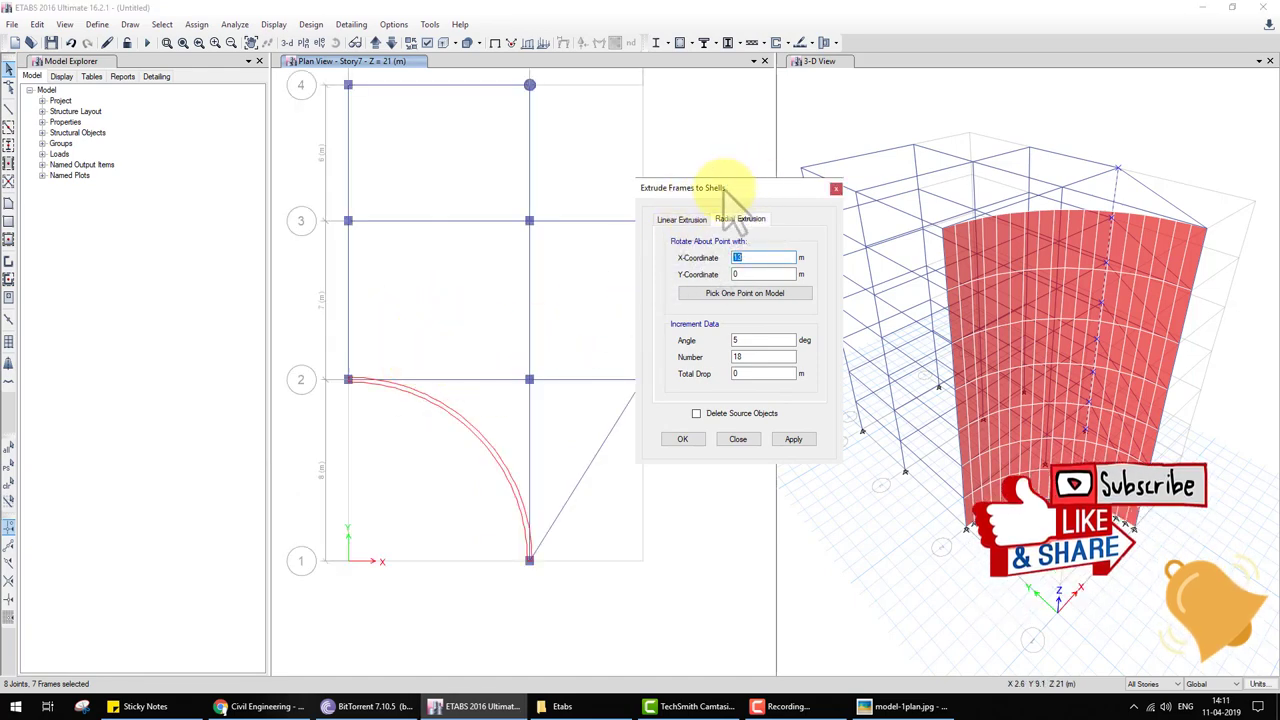
{"action": "left_click_drag", "start_coordinate": [729, 180], "coordinate": [848, 176]}
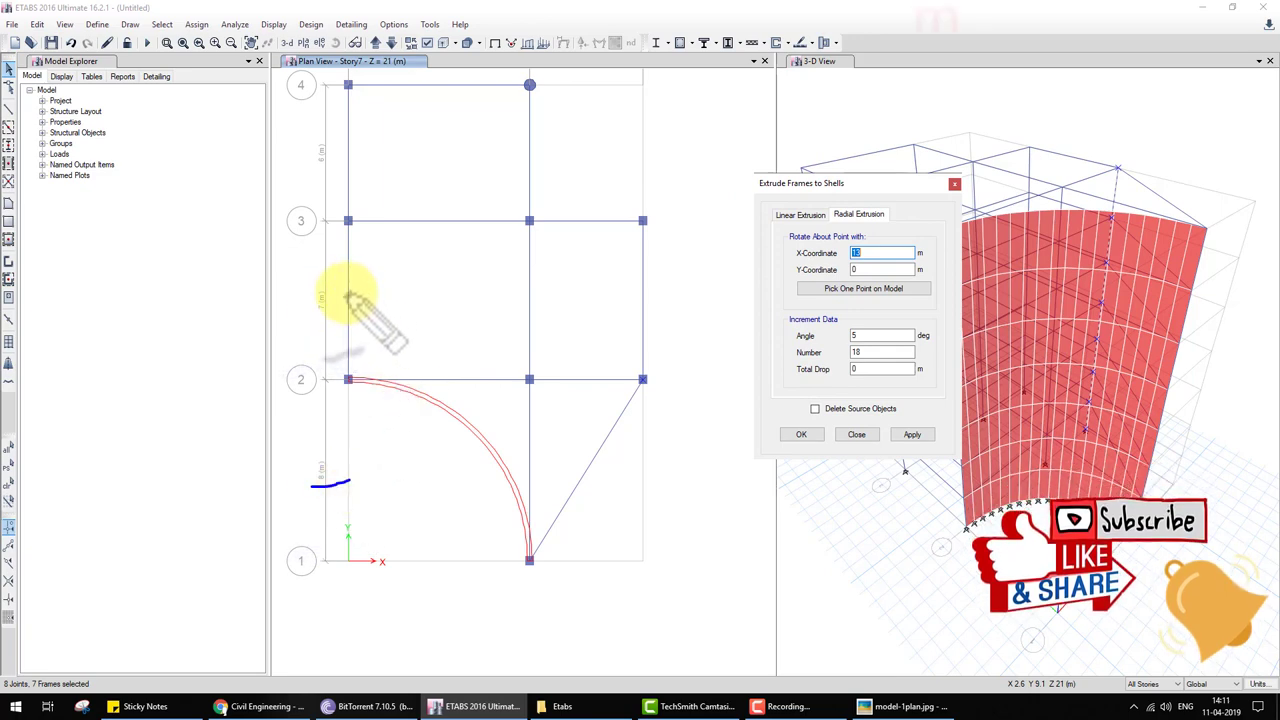
{"action": "left_click_drag", "start_coordinate": [345, 293], "coordinate": [653, 293]}
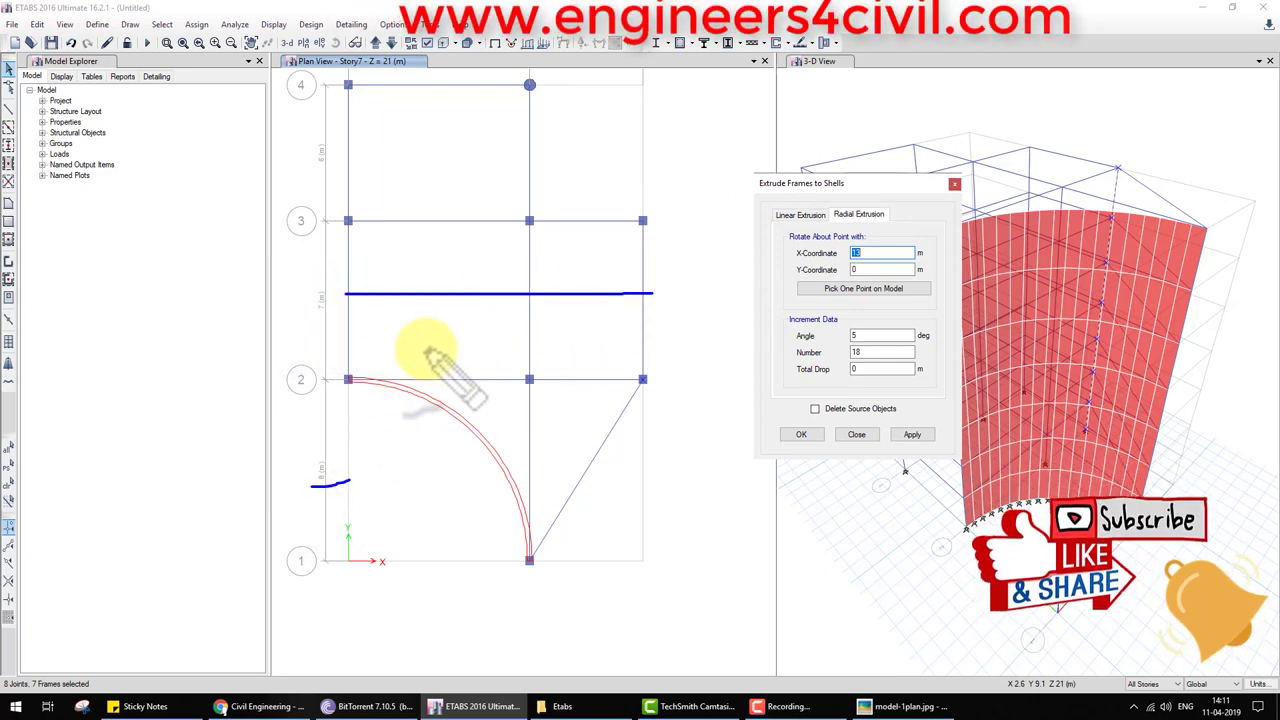
{"action": "key", "text": "Escape"}
{"action": "type", "text": "1.5"}
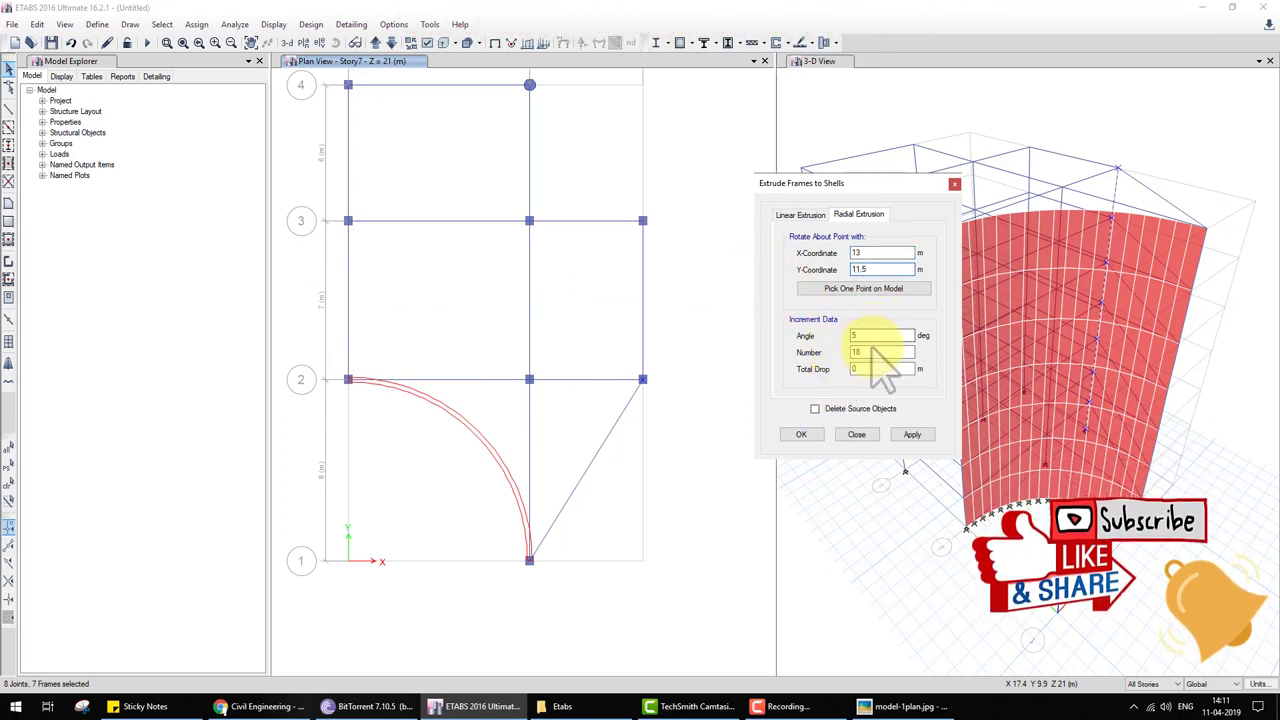
{"action": "type", "text": "1"}
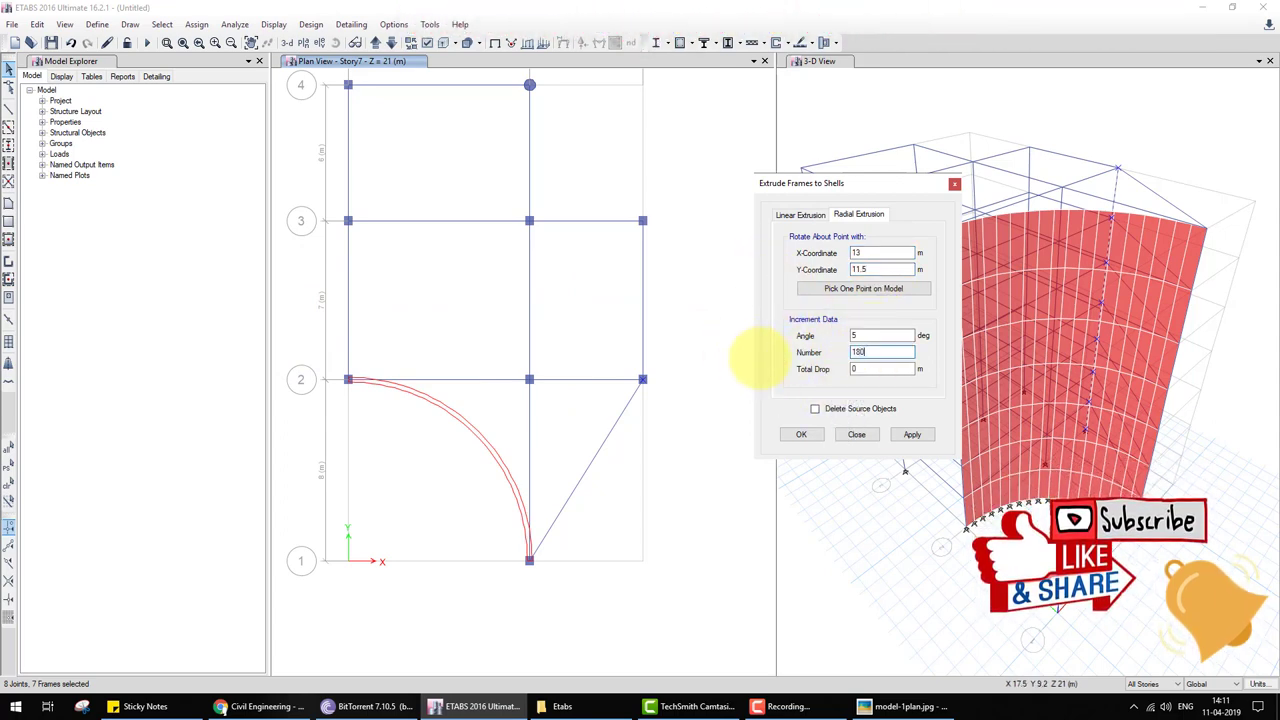
{"action": "left_click", "coordinate": [815, 434]}
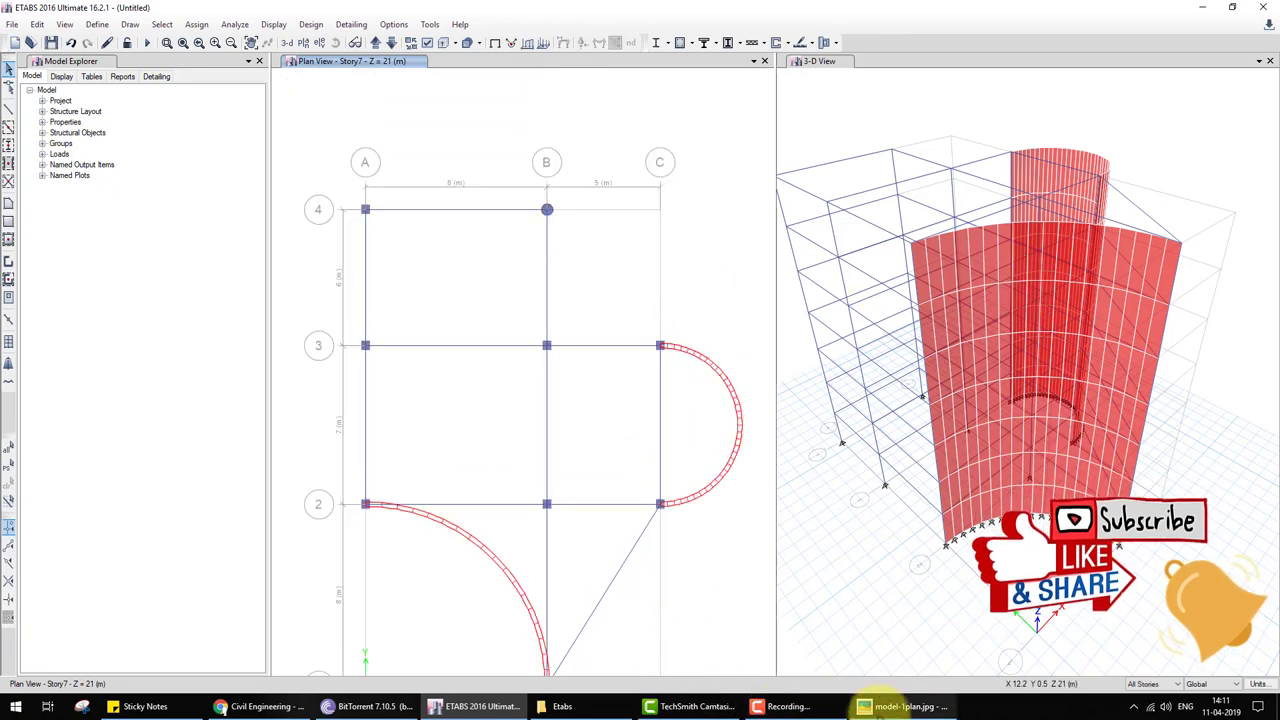
{"action": "left_click", "coordinate": [880, 708]}
{"action": "scroll", "coordinate": [520, 210], "scroll_direction": "up", "scroll_amount": 3}
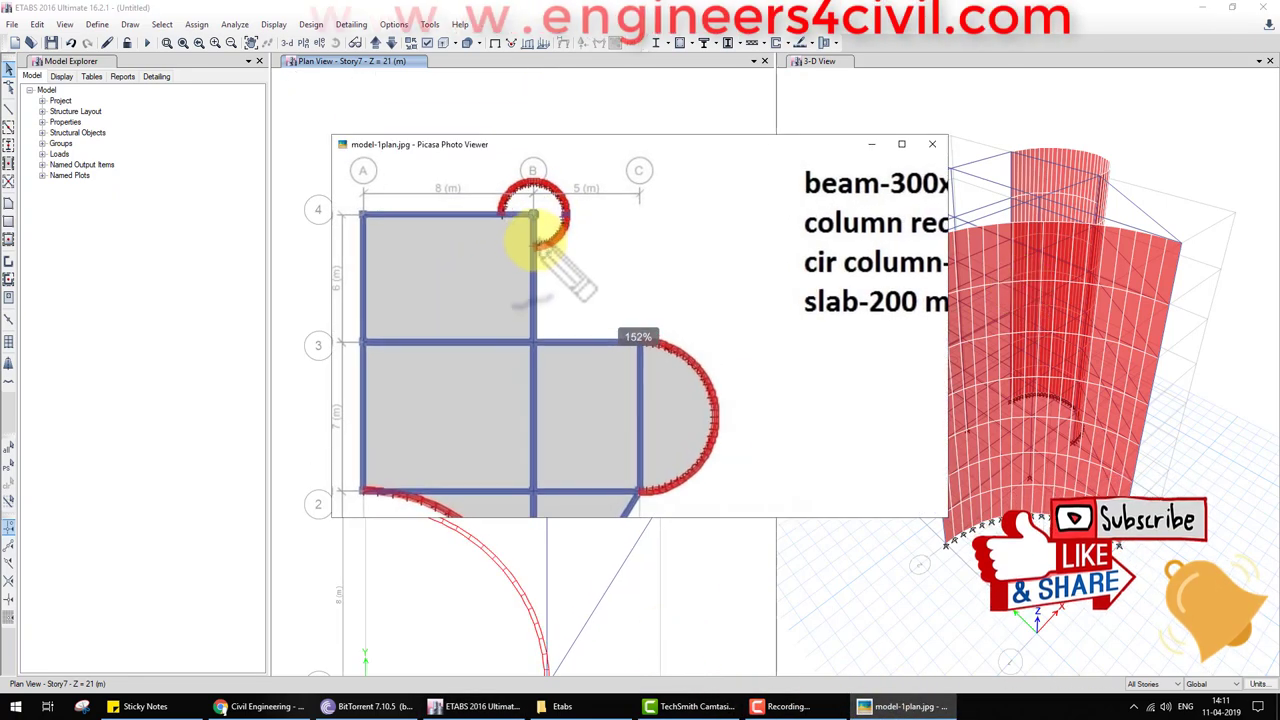
{"action": "mouse_move", "coordinate": [540, 245]}
{"action": "left_mouse_down"}
{"action": "mouse_move", "coordinate": [538, 226]}
{"action": "mouse_move", "coordinate": [608, 213]}
{"action": "mouse_move", "coordinate": [576, 245]}
{"action": "mouse_move", "coordinate": [651, 229]}
{"action": "mouse_move", "coordinate": [632, 243]}
{"action": "left_mouse_up"}
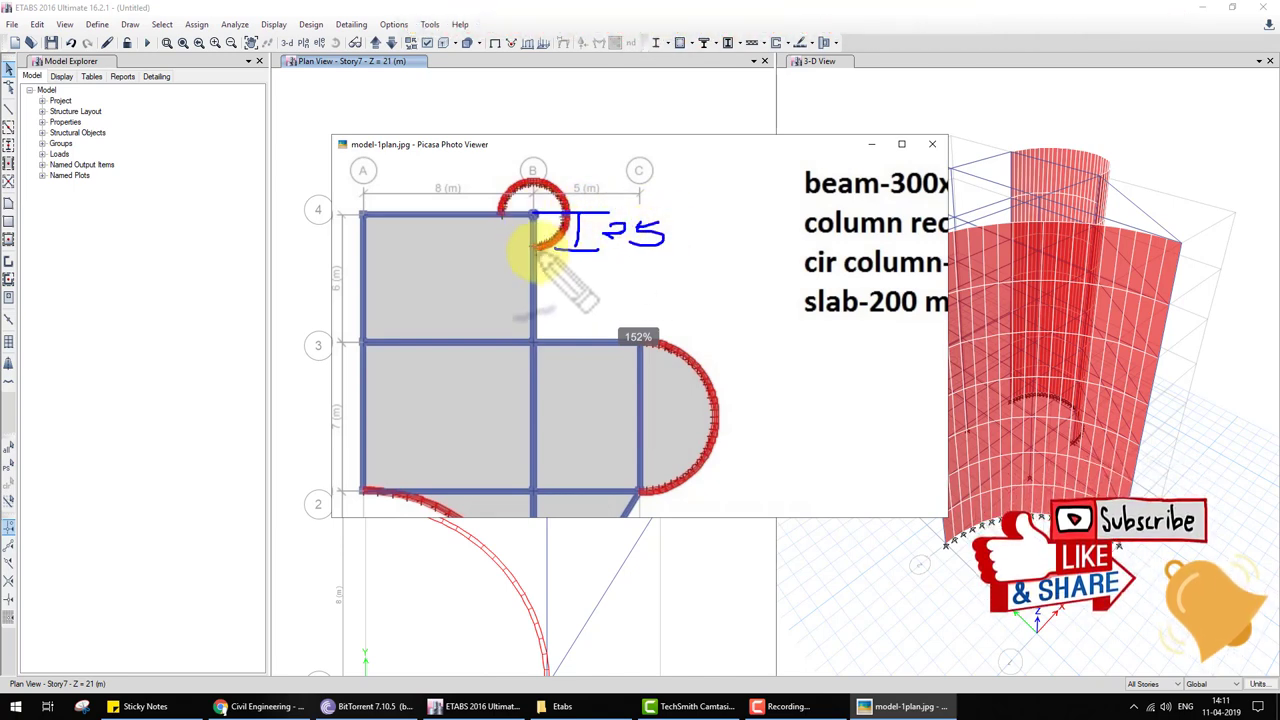
{"action": "left_click_drag", "start_coordinate": [528, 242], "coordinate": [536, 250]}
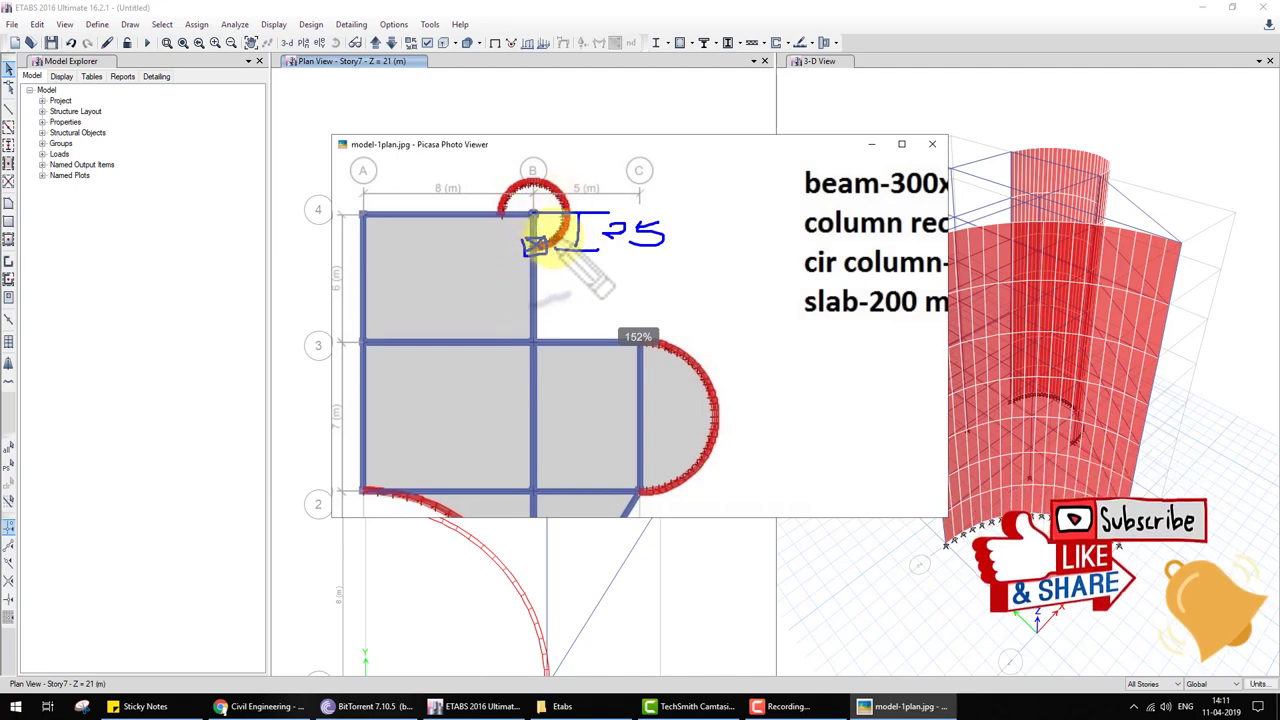
{"action": "left_click_drag", "start_coordinate": [583, 157], "coordinate": [628, 186]}
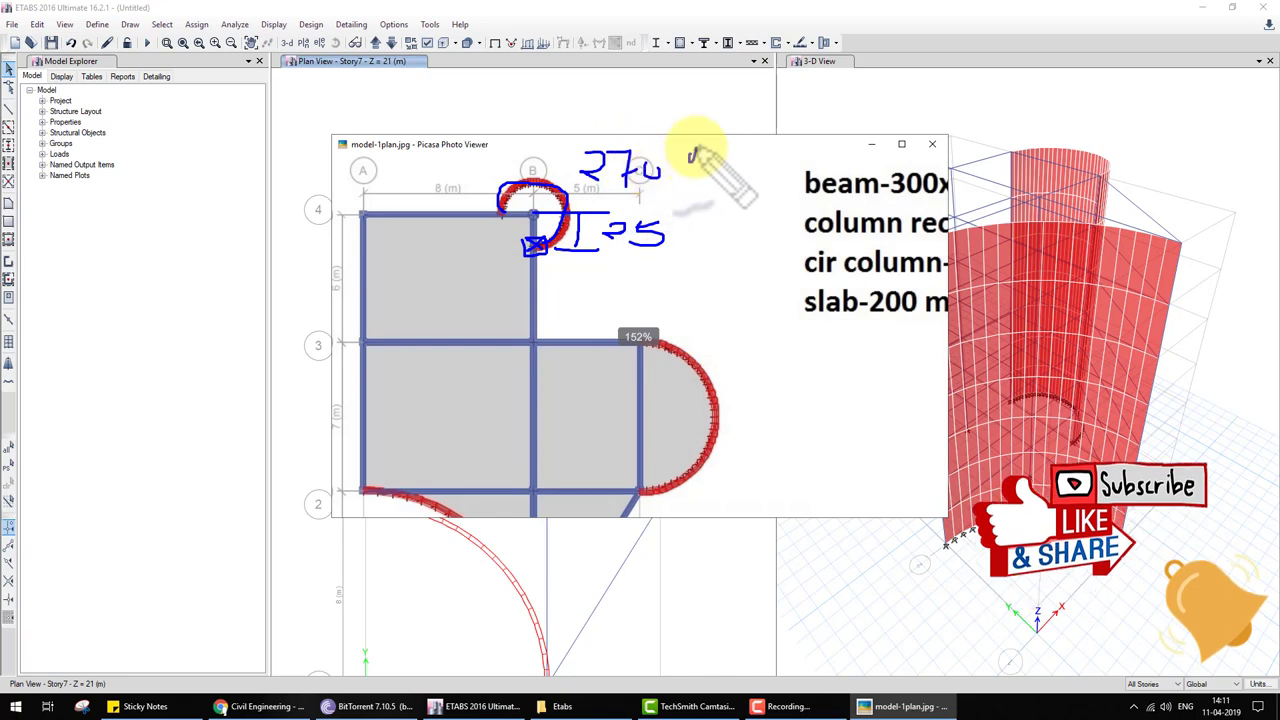
{"action": "key", "text": "Escape"}
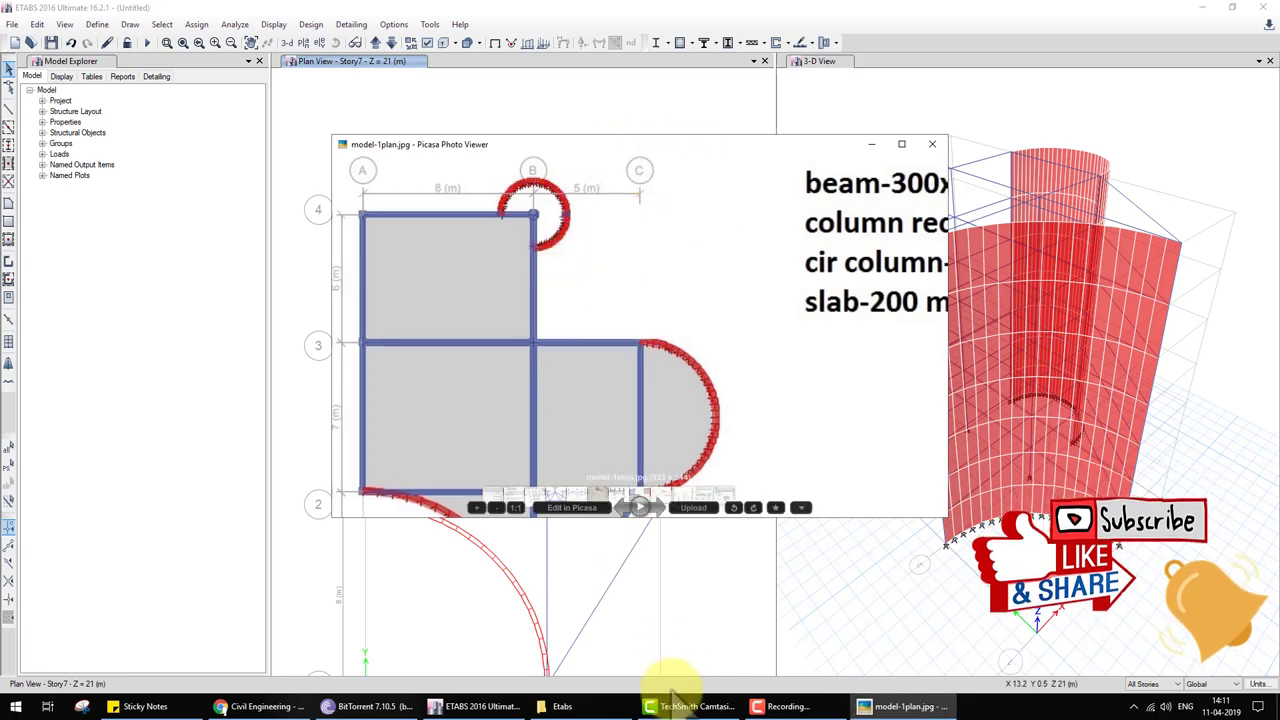
Step: Place a new joint object on grid B, 2.5 m below joint B-4
{"action": "left_click", "coordinate": [505, 706]}
{"action": "scroll", "coordinate": [478, 185], "scroll_direction": "up", "scroll_amount": 3}
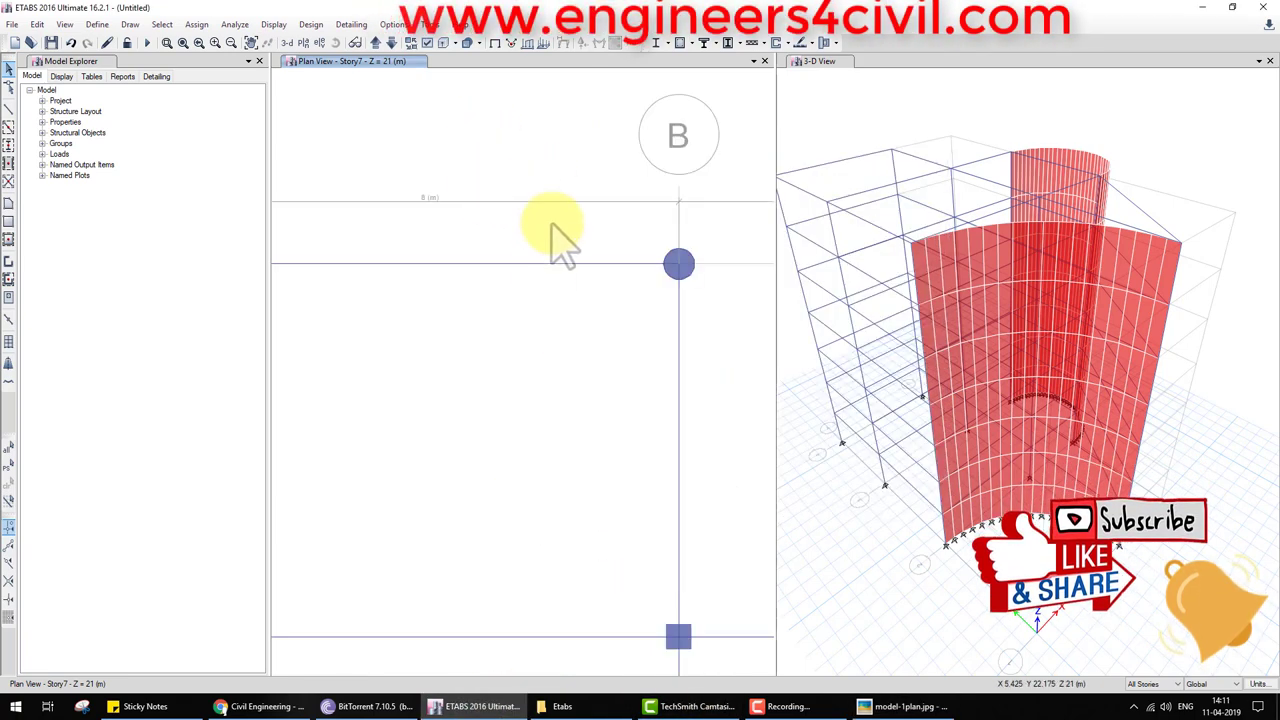
{"action": "scroll", "coordinate": [600, 277], "scroll_direction": "up", "scroll_amount": 3}
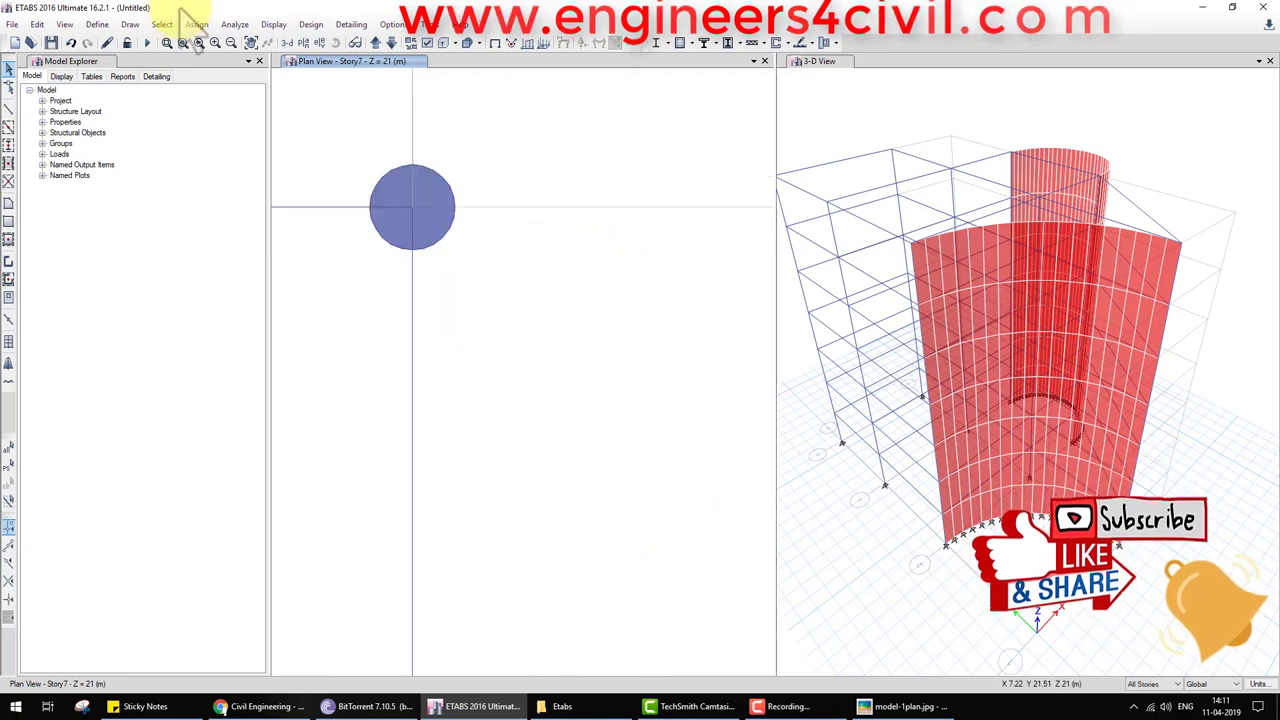
{"action": "left_click", "coordinate": [130, 24]}
{"action": "left_click", "coordinate": [309, 113]}
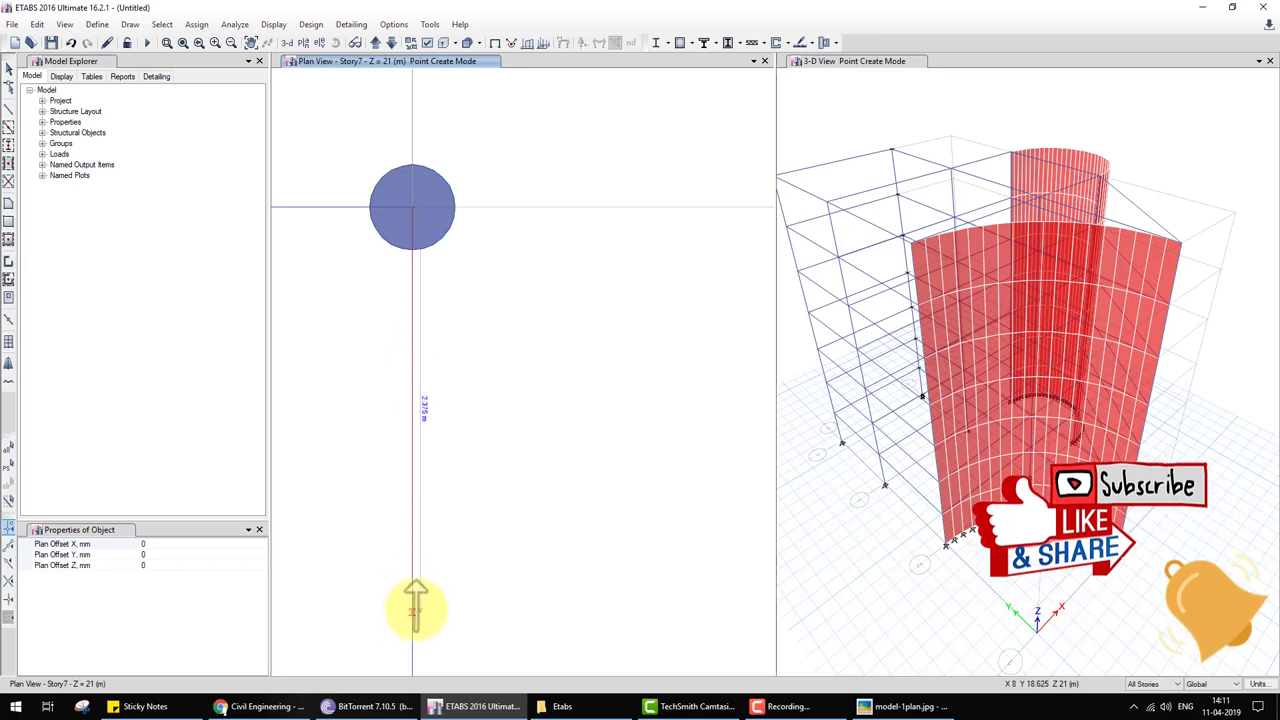
{"action": "middle_click_drag", "start_coordinate": [425, 600], "coordinate": [446, 478]}
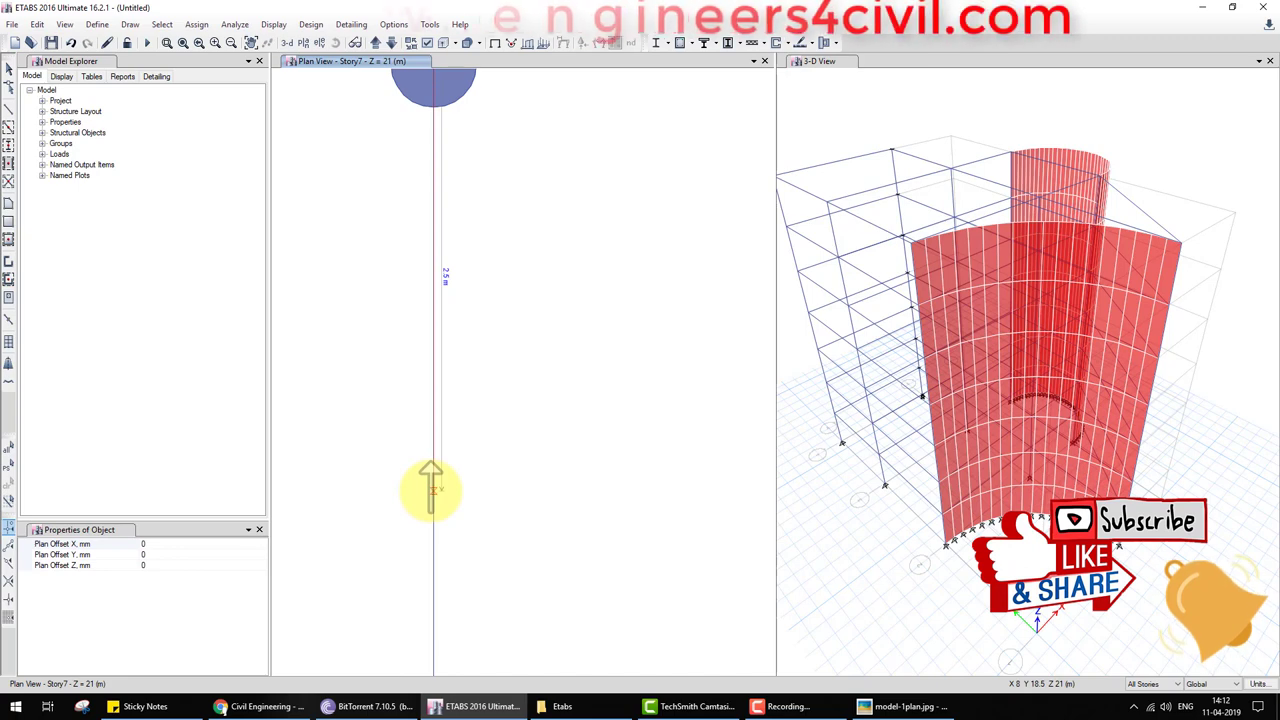
{"action": "left_click", "coordinate": [432, 490]}
{"action": "key", "text": "Escape"}
{"action": "scroll", "coordinate": [490, 485], "scroll_direction": "down", "scroll_amount": 5}
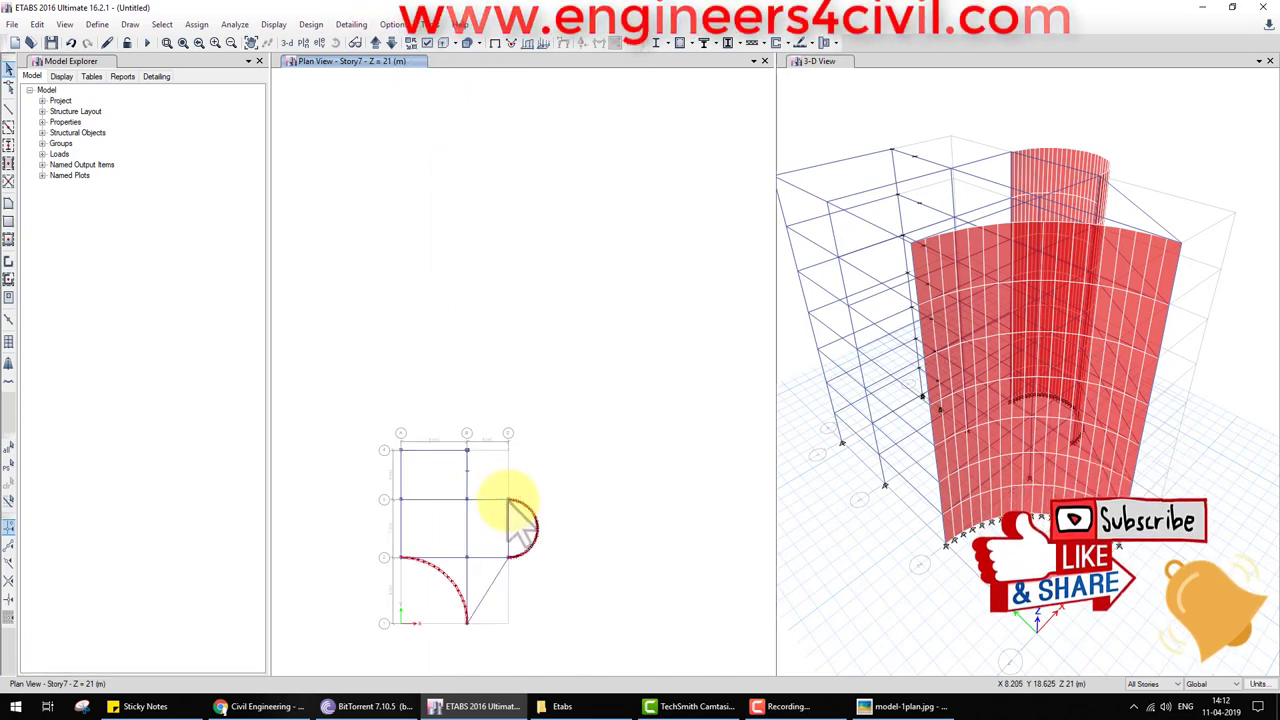
{"action": "left_click", "coordinate": [8, 145]}
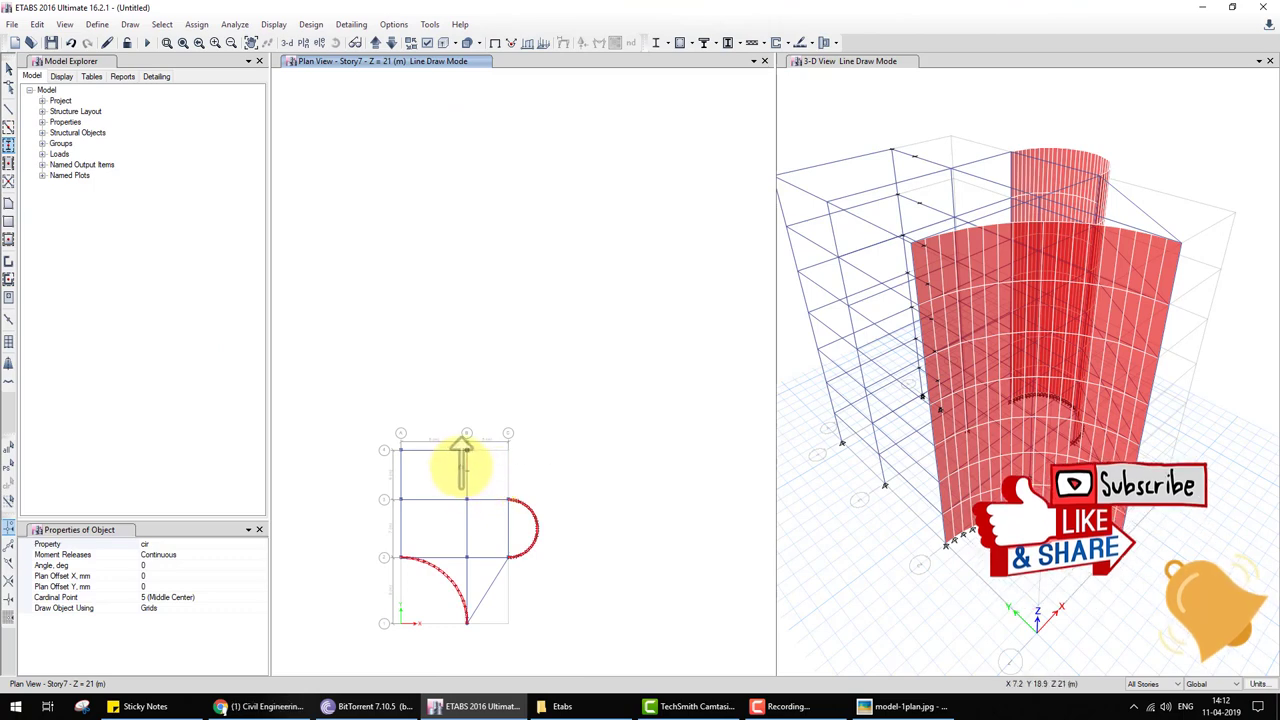
{"action": "key", "text": "Escape"}
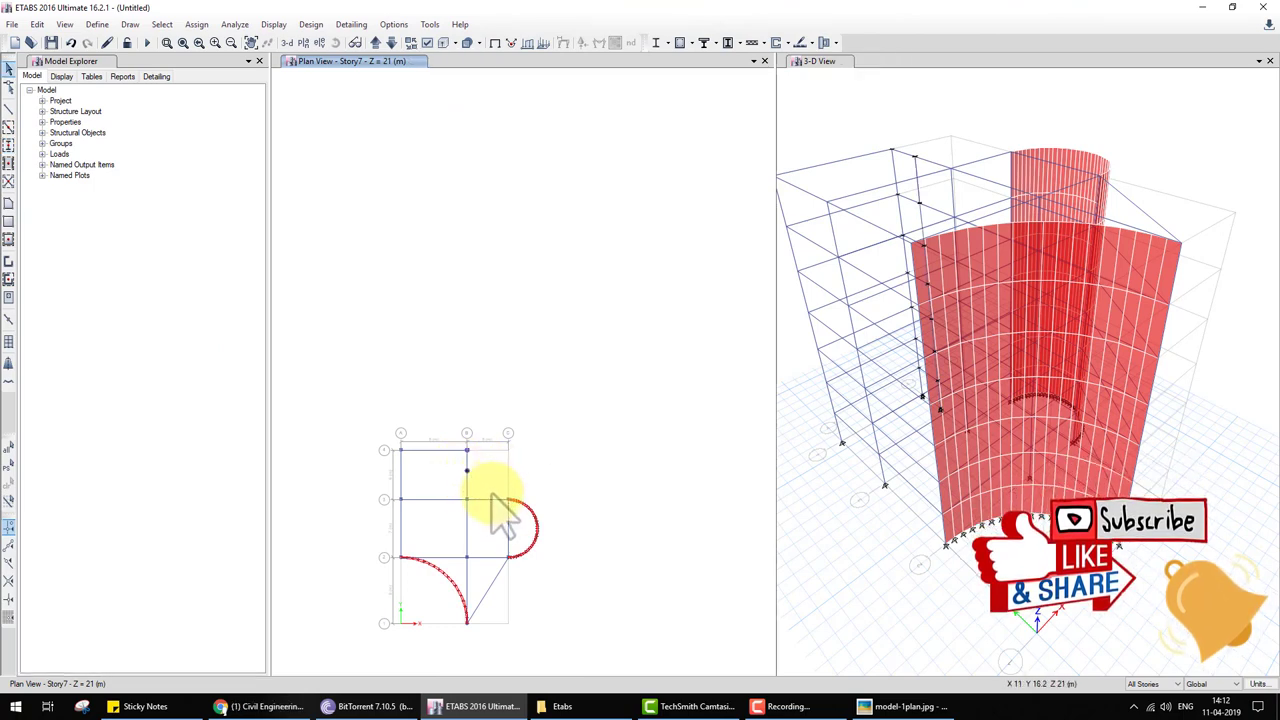
{"action": "scroll", "coordinate": [465, 487], "scroll_direction": "up", "scroll_amount": 3}
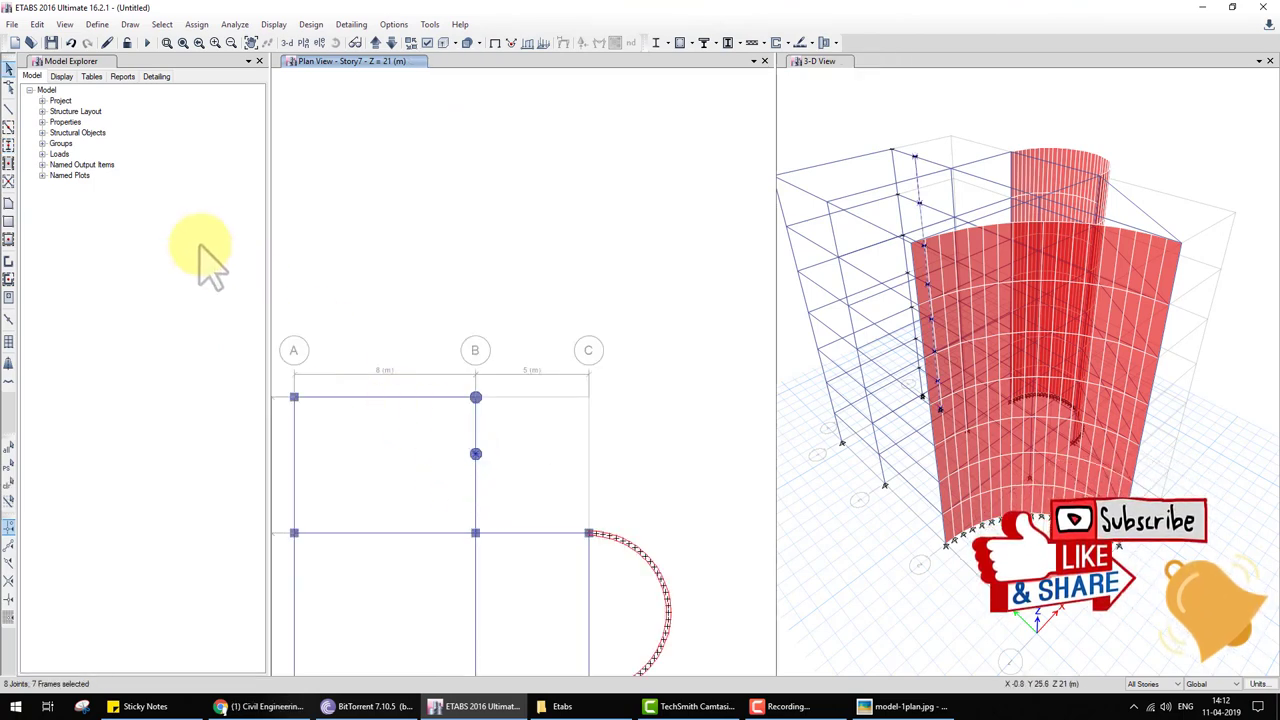
Step: Radially extrude the frames around joint B-4 with 54 increments, then delete the resulting wall
{"action": "left_click", "coordinate": [37, 24]}
{"action": "mouse_move", "coordinate": [64, 252]}
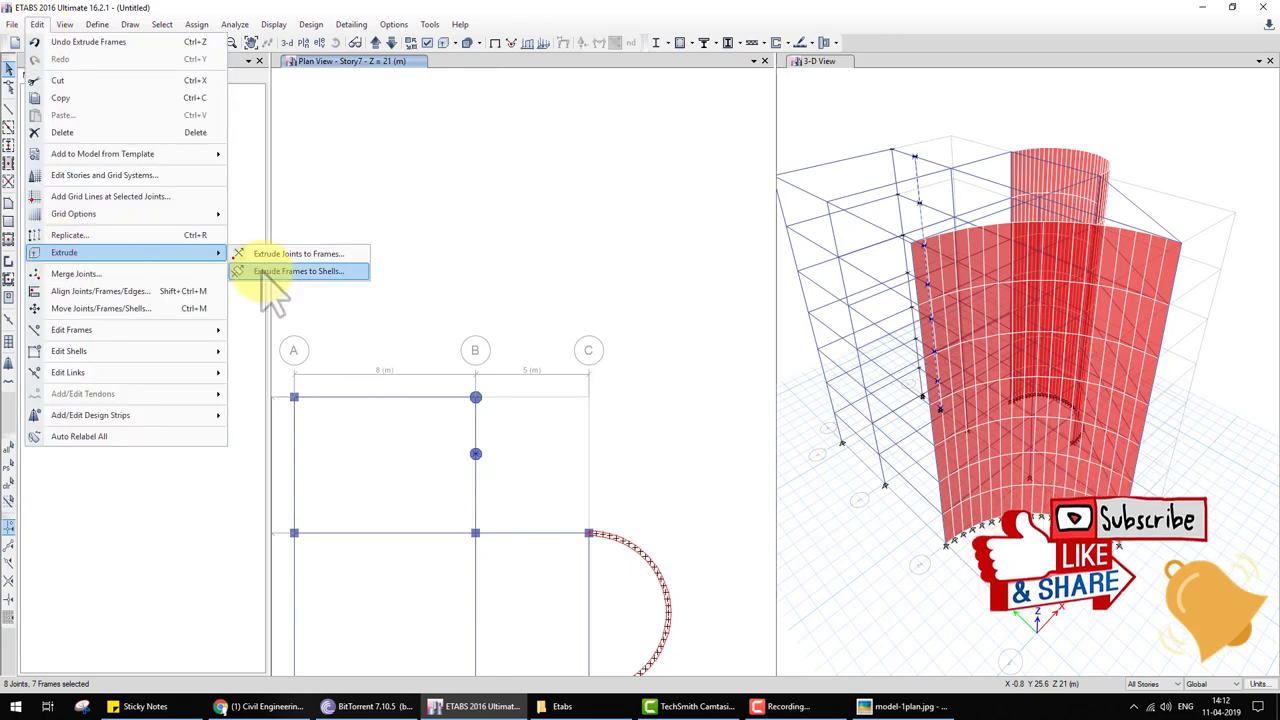
{"action": "left_click", "coordinate": [280, 271]}
{"action": "left_click", "coordinate": [860, 214]}
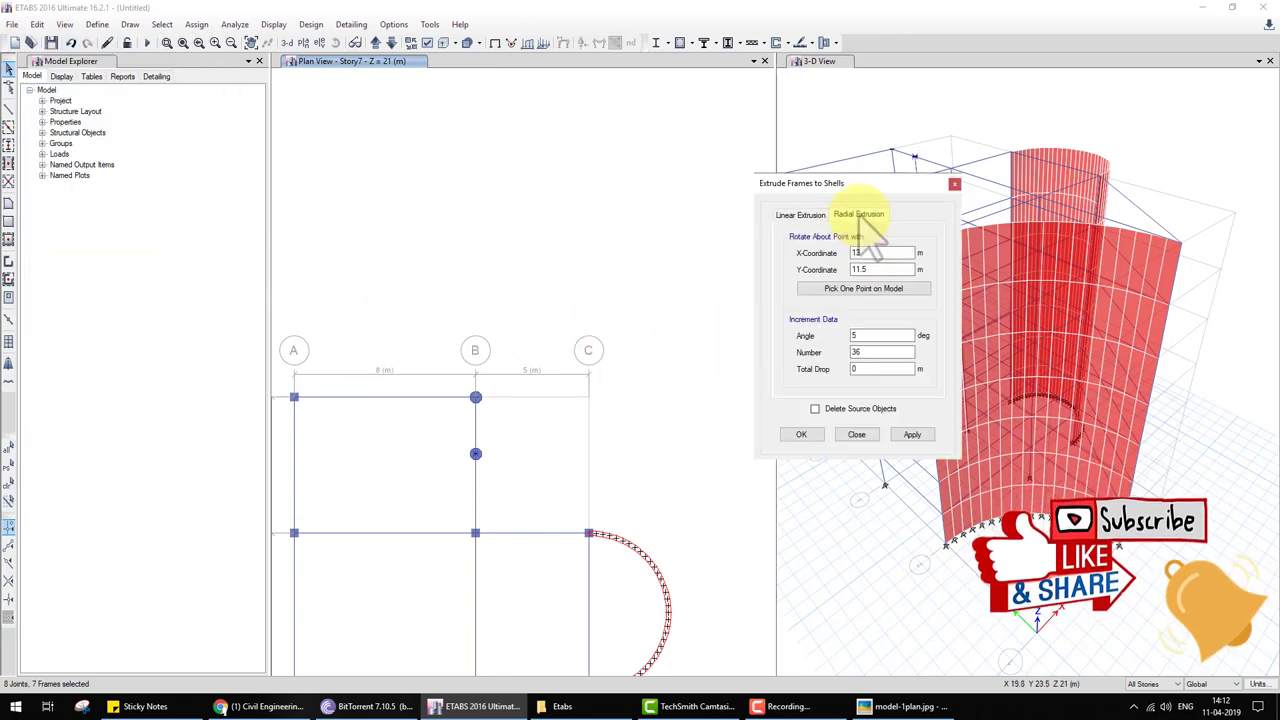
{"action": "left_click", "coordinate": [876, 289]}
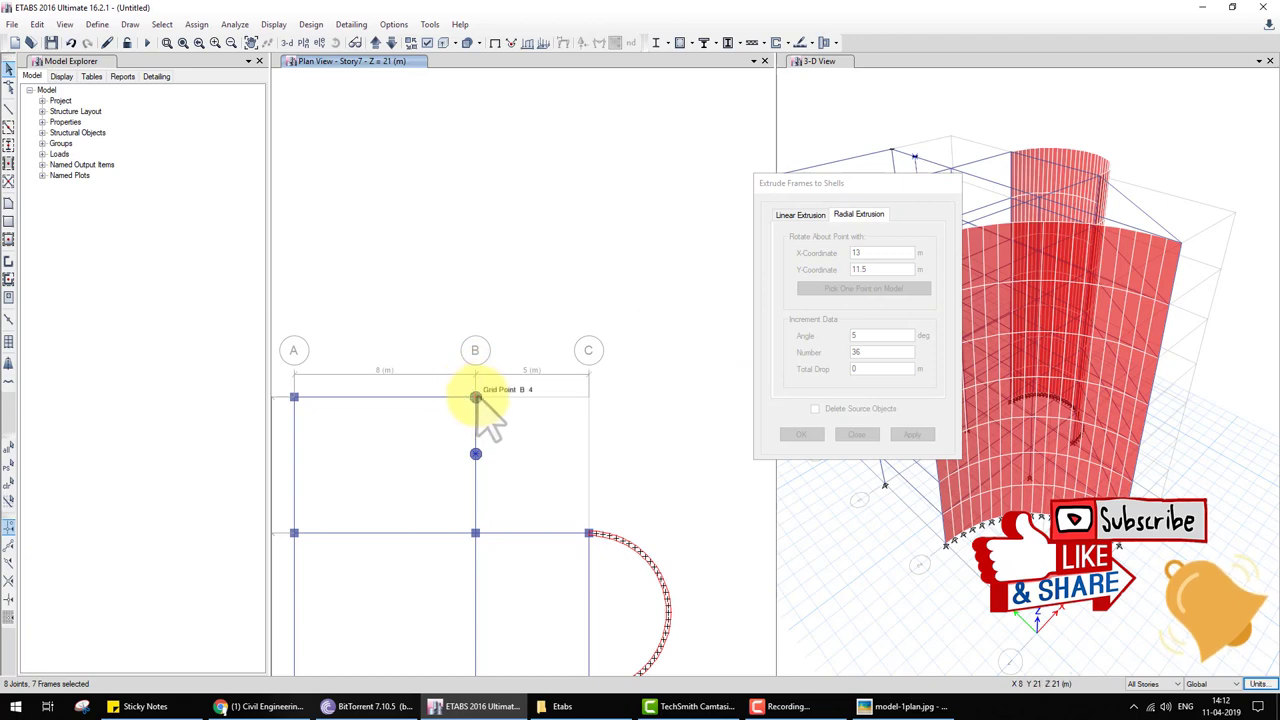
{"action": "left_click", "coordinate": [476, 398]}
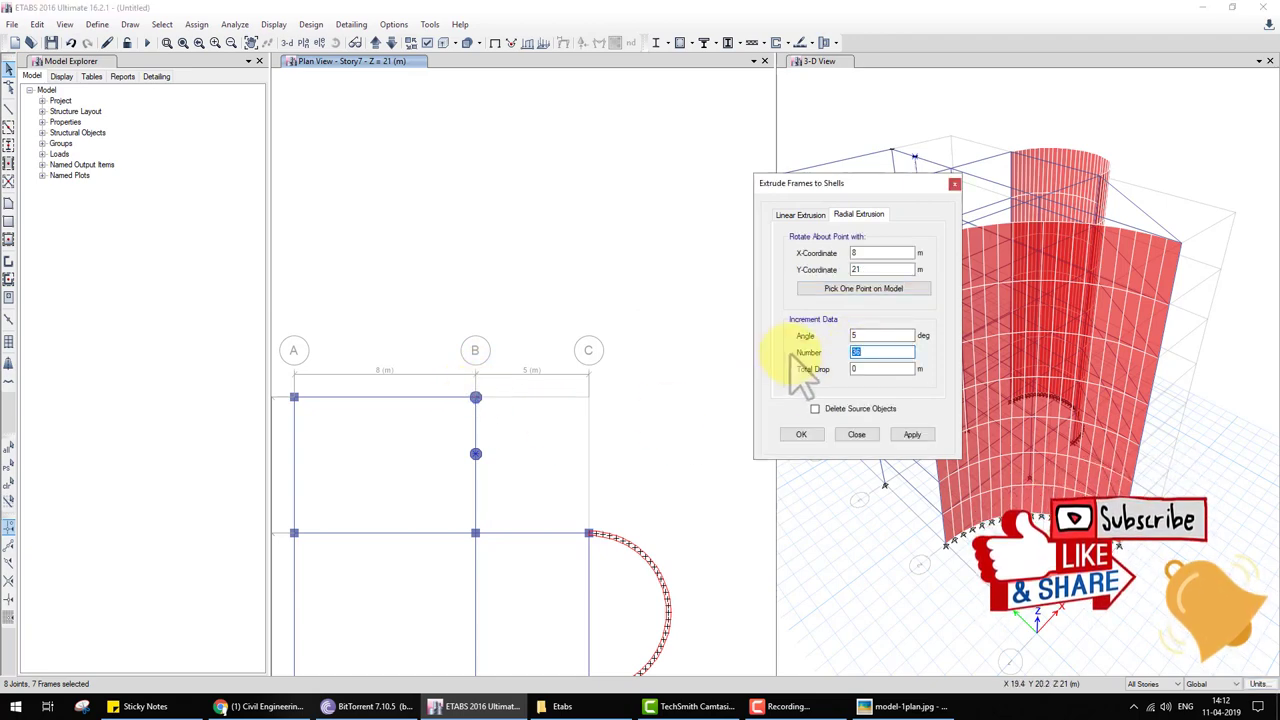
{"action": "left_click", "coordinate": [882, 351]}
{"action": "type", "text": "270"}
{"action": "double_click", "coordinate": [880, 352]}
{"action": "type", "text": "54"}
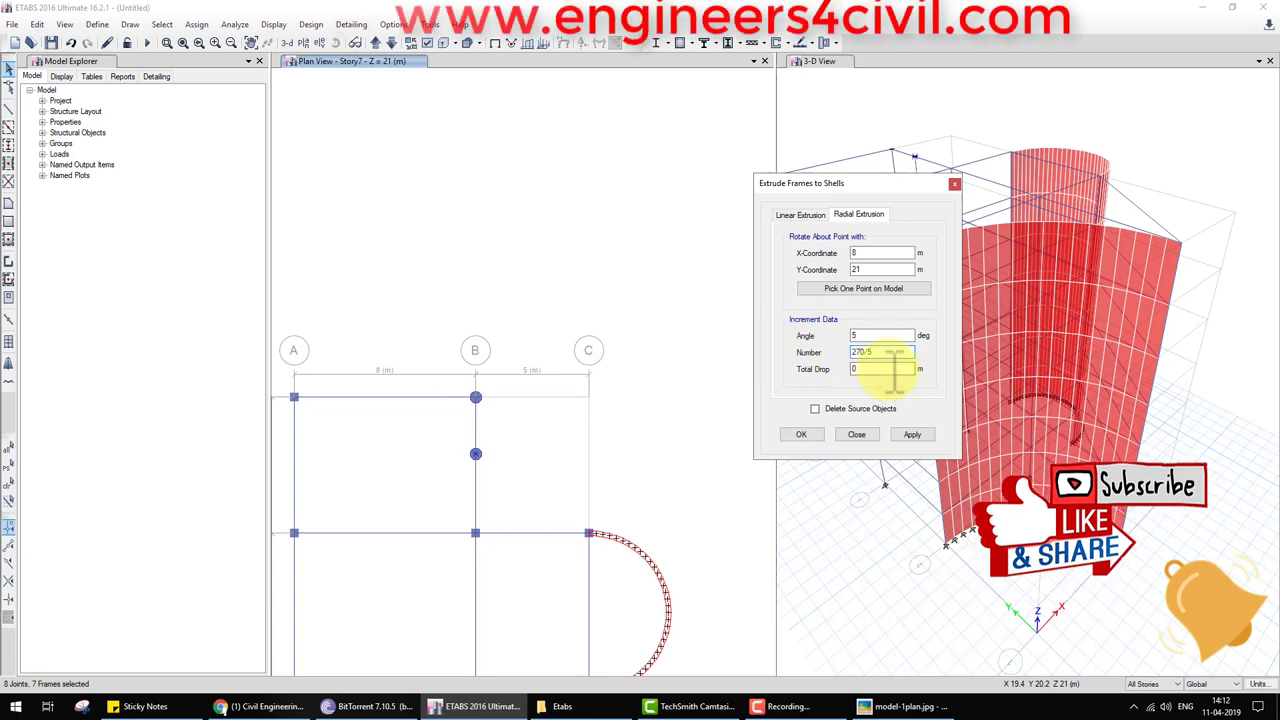
{"action": "left_click", "coordinate": [880, 369]}
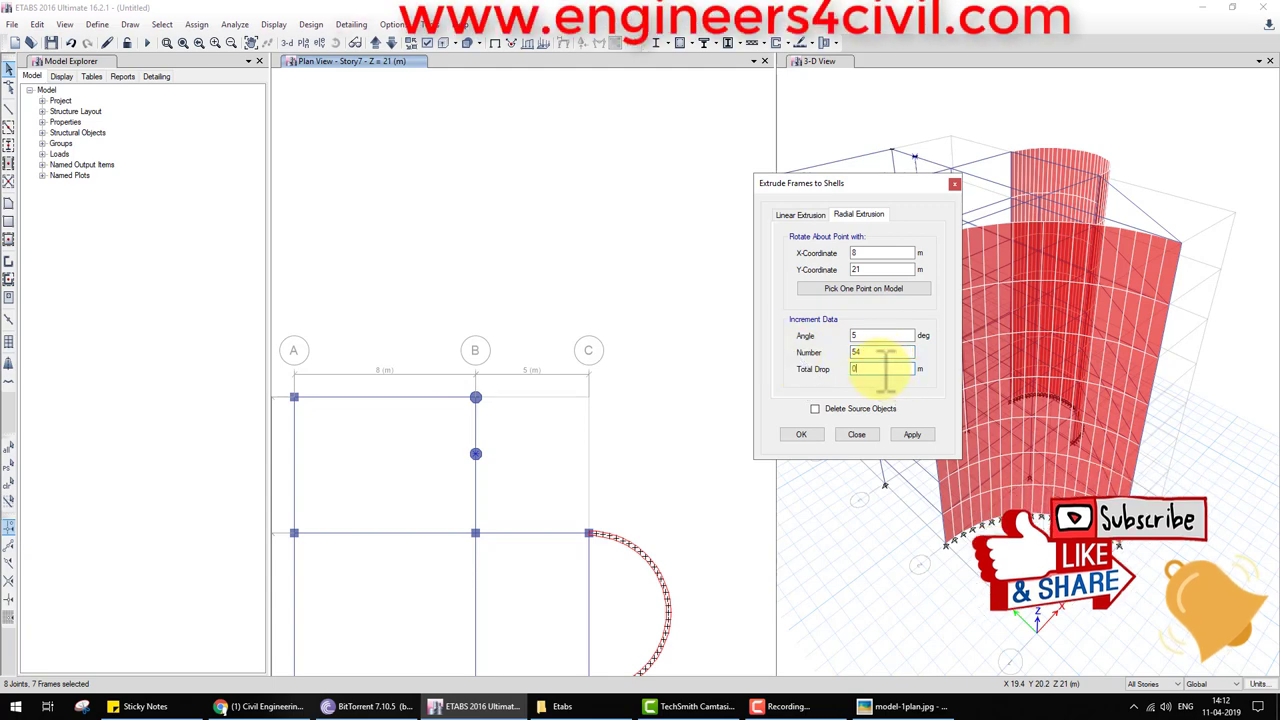
{"action": "left_click", "coordinate": [803, 434]}
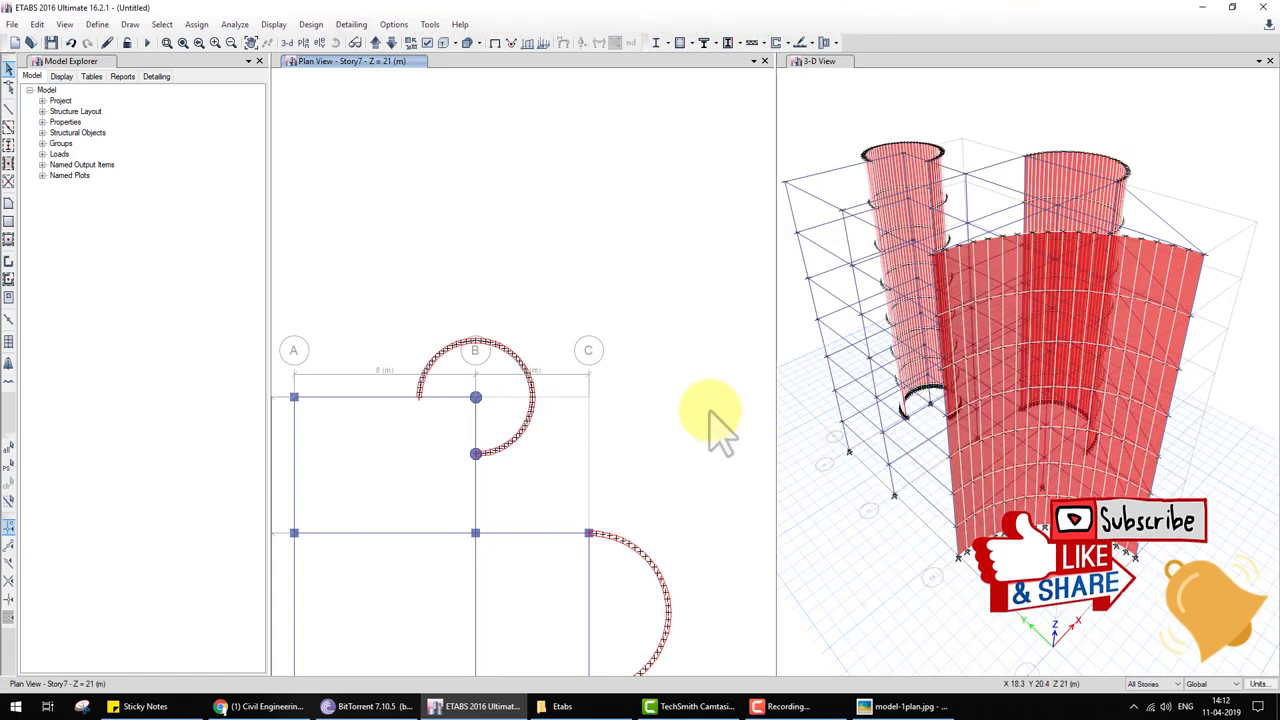
{"action": "key", "text": "Delete"}
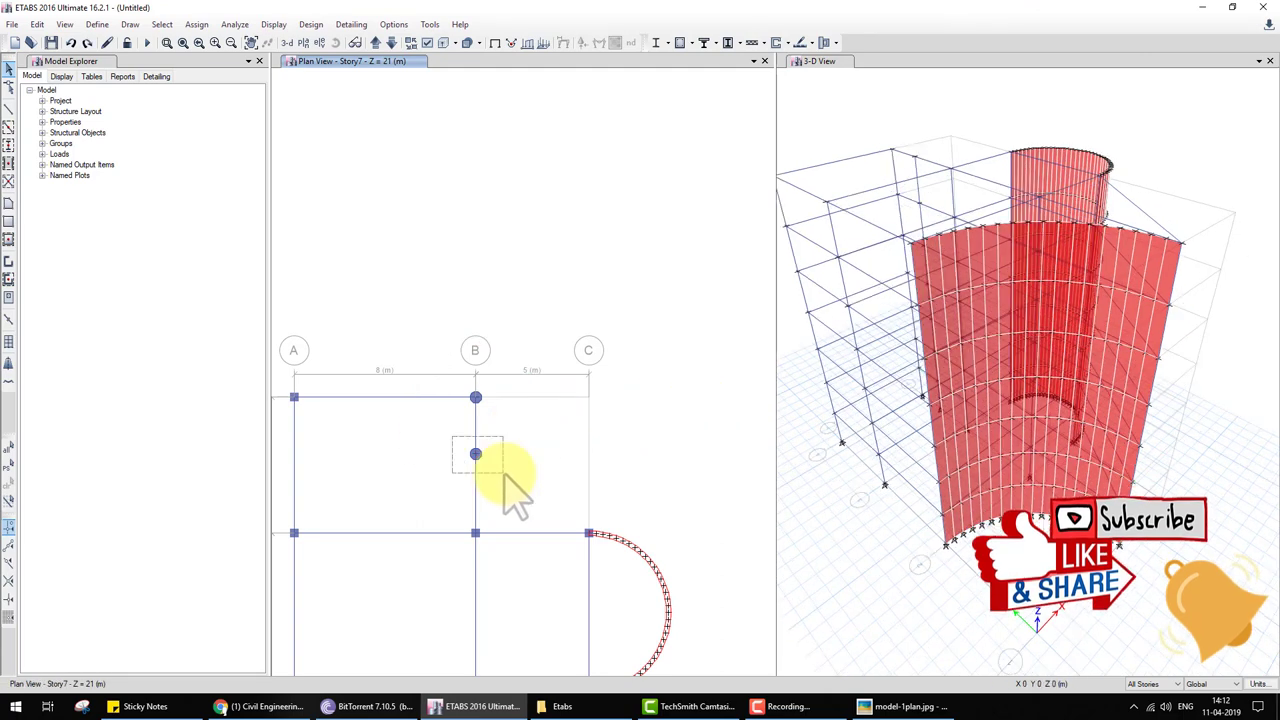
Step: Redo the radial extrusion around B-4 with Delete Source Objects ticked, creating the 270° wall
{"action": "left_click", "coordinate": [37, 24]}
{"action": "mouse_move", "coordinate": [64, 252]}
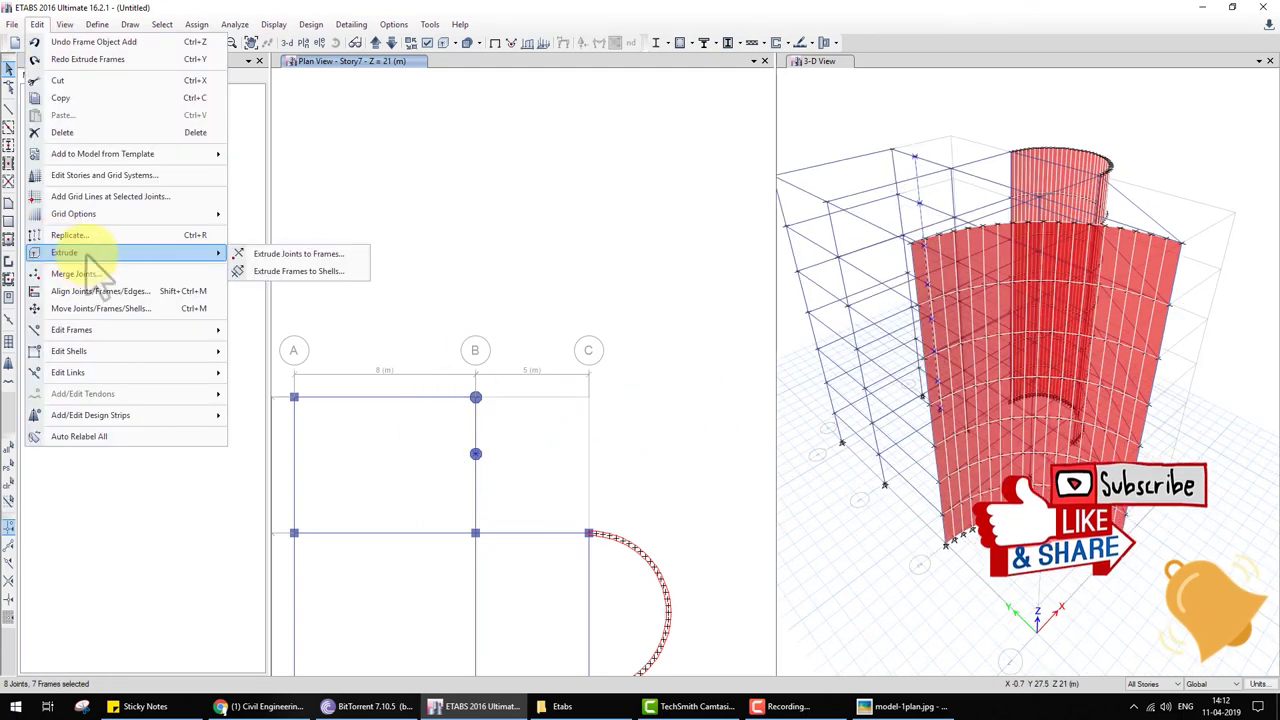
{"action": "left_click", "coordinate": [290, 272]}
{"action": "left_click", "coordinate": [857, 216]}
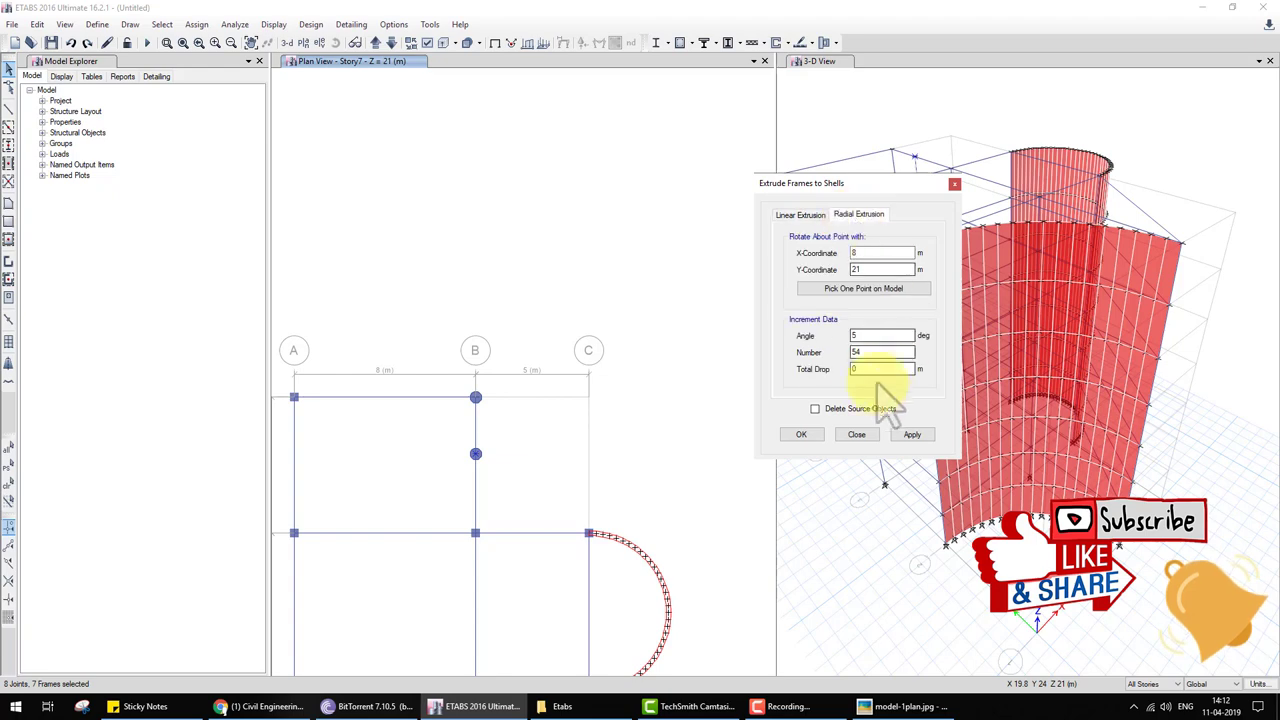
{"action": "left_click", "coordinate": [822, 412]}
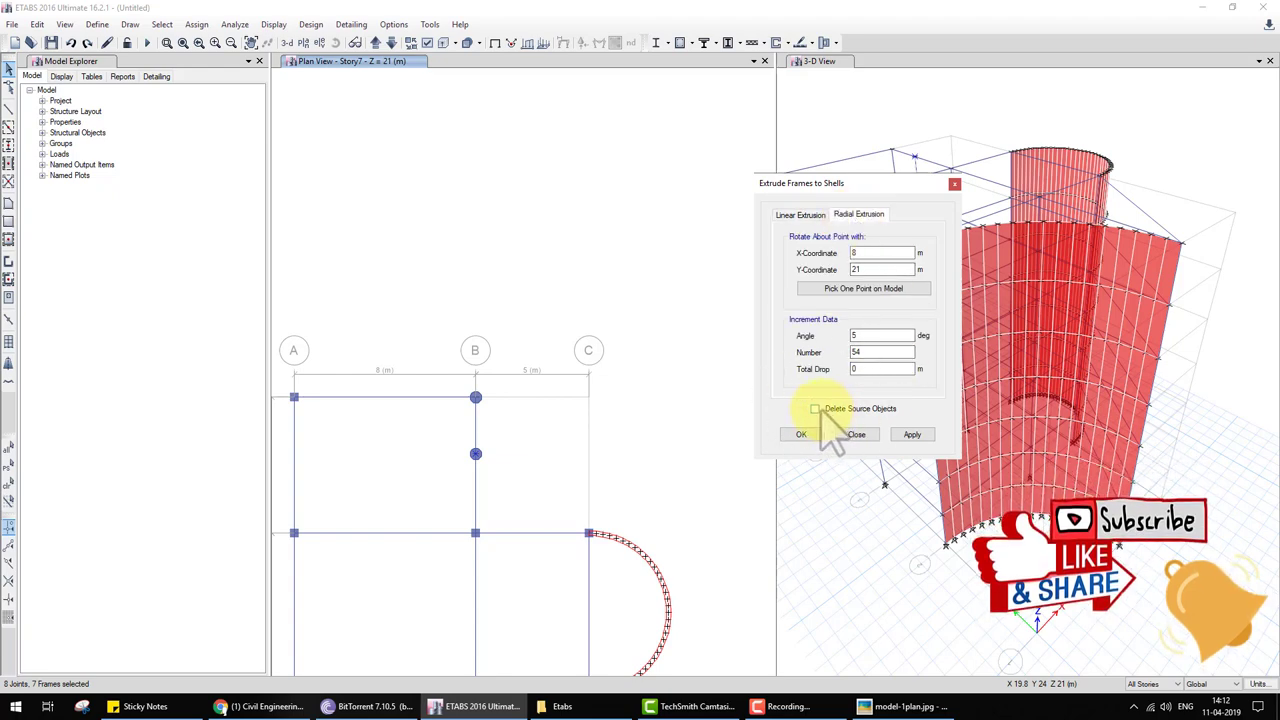
{"action": "left_click", "coordinate": [816, 410]}
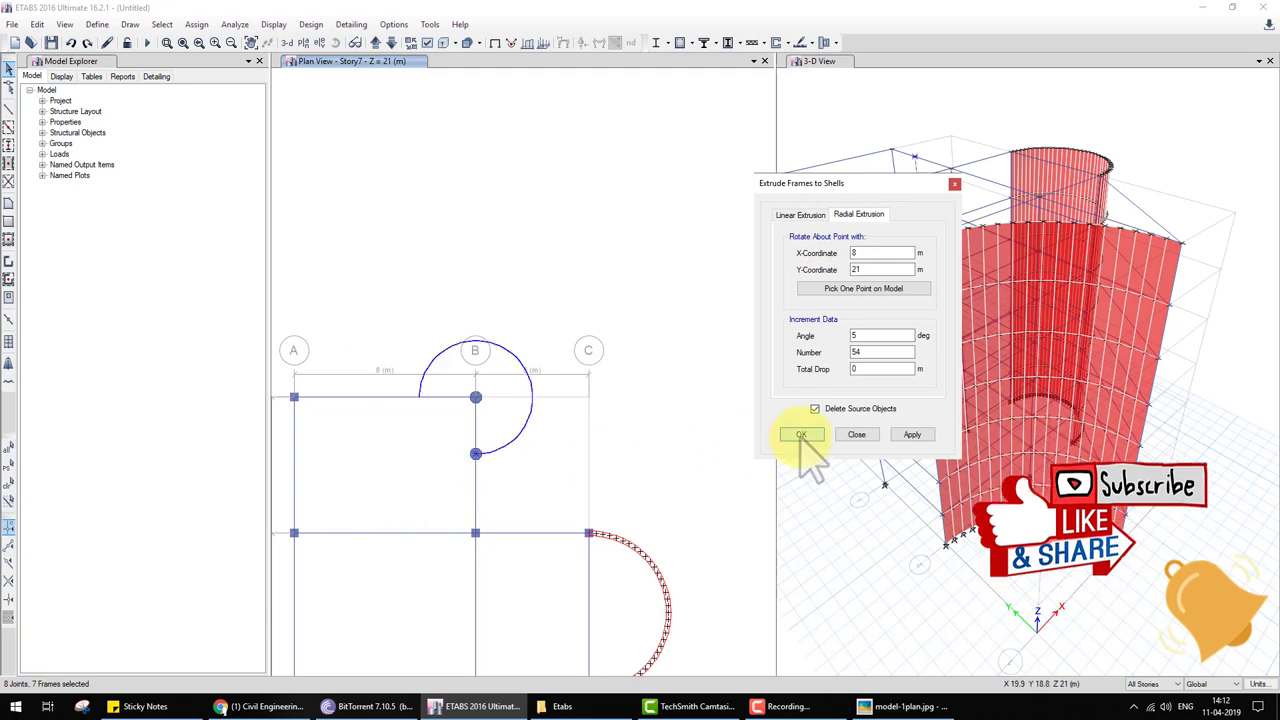
{"action": "left_click", "coordinate": [801, 434]}
{"action": "left_click", "coordinate": [929, 271]}
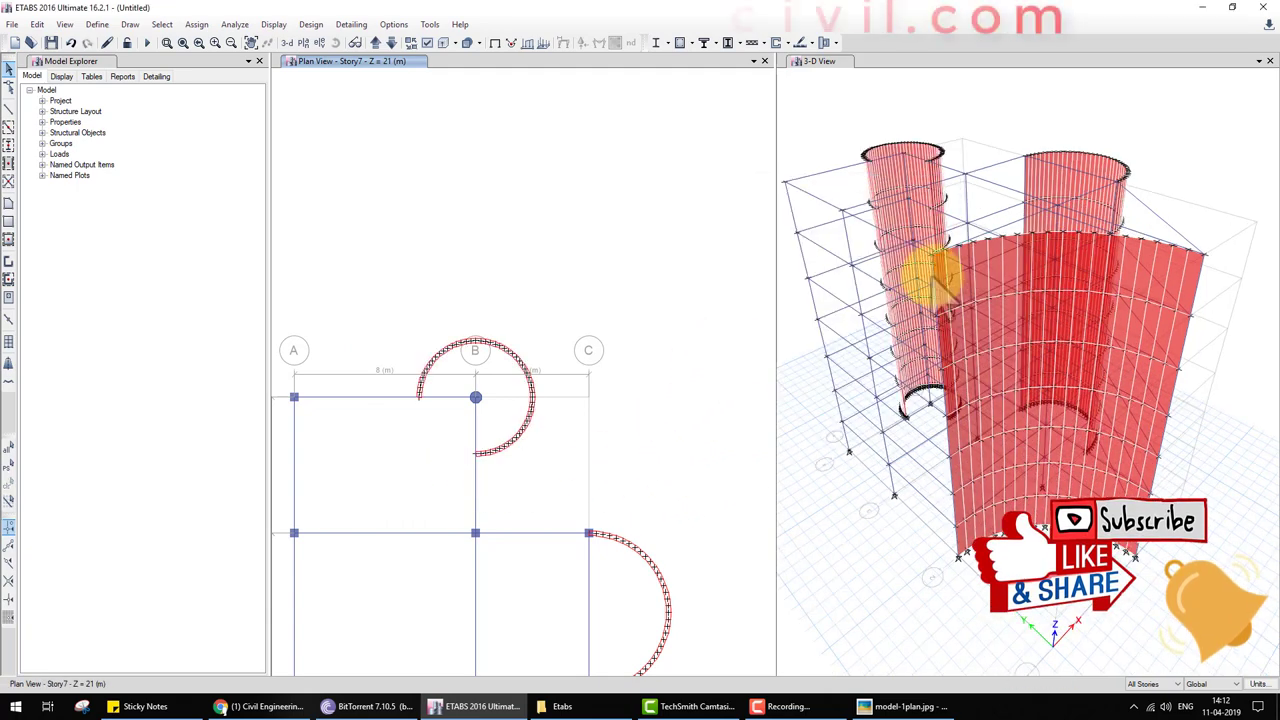
{"action": "scroll", "coordinate": [751, 300], "scroll_direction": "down", "scroll_amount": 3}
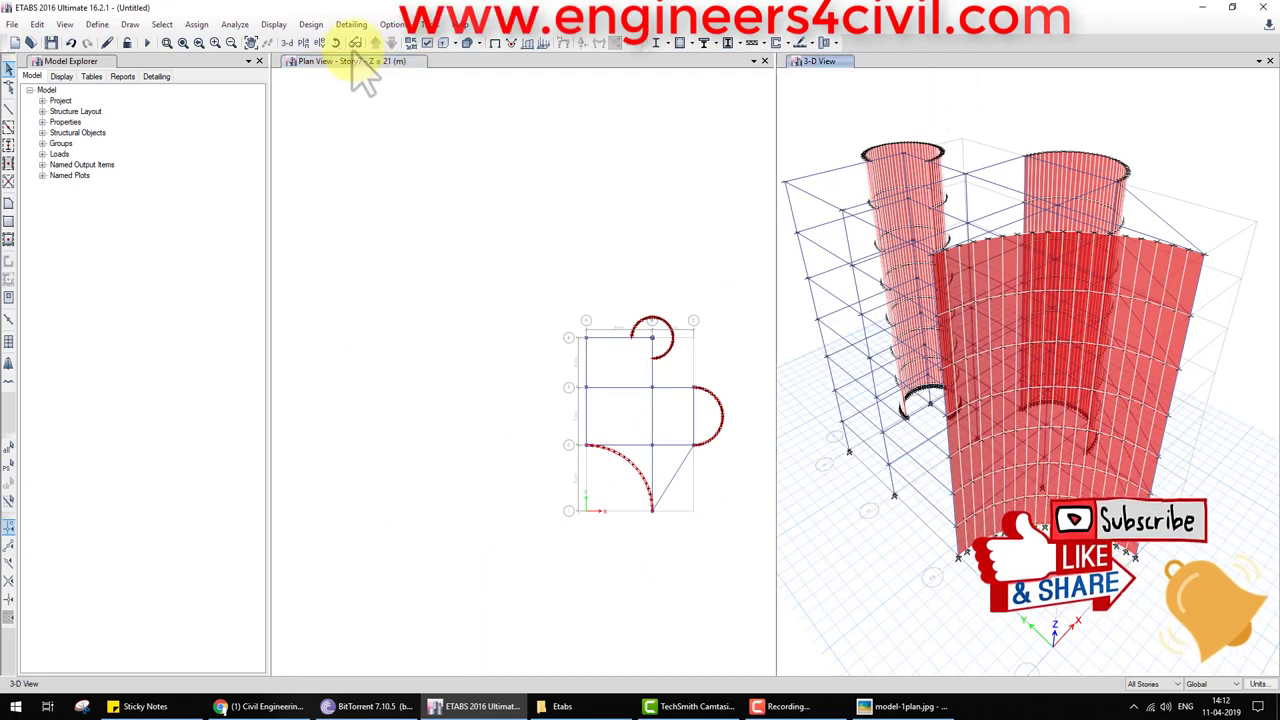
Step: Turn on extruded view so members show their solid shapes
{"action": "left_click", "coordinate": [443, 43]}
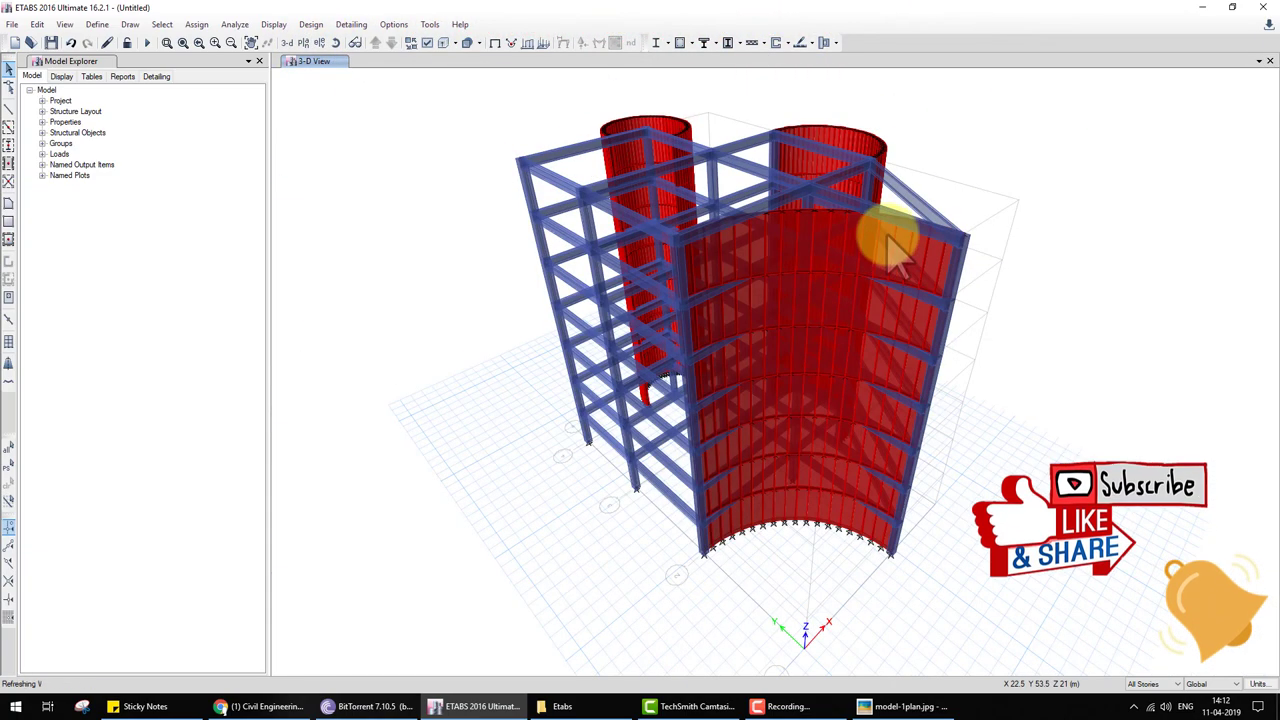
{"action": "scroll", "coordinate": [820, 270], "scroll_direction": "up", "scroll_amount": 3}
{"action": "scroll", "coordinate": [540, 150], "scroll_direction": "down", "scroll_amount": 3}
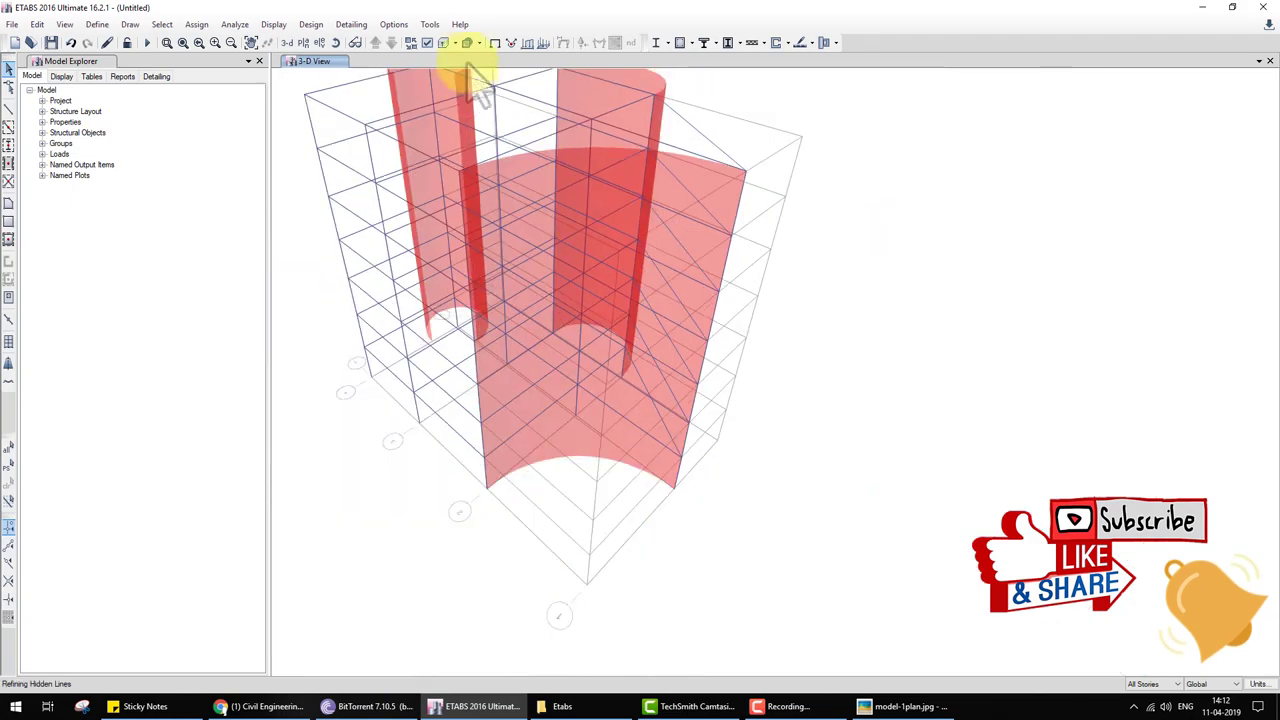
Step: Switch to the Story7 plan view and centre the floor in the window
{"action": "left_click", "coordinate": [303, 43]}
{"action": "left_click", "coordinate": [580, 514]}
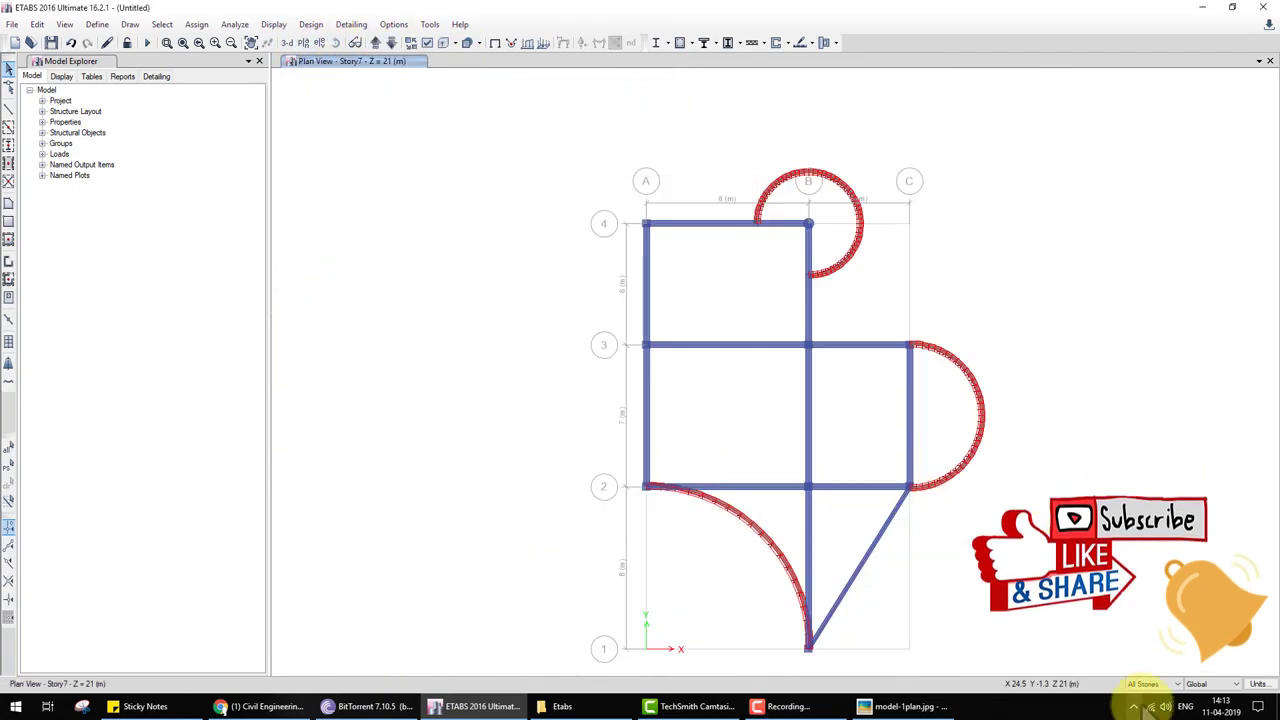
{"action": "middle_click_drag", "start_coordinate": [848, 410], "coordinate": [790, 337]}
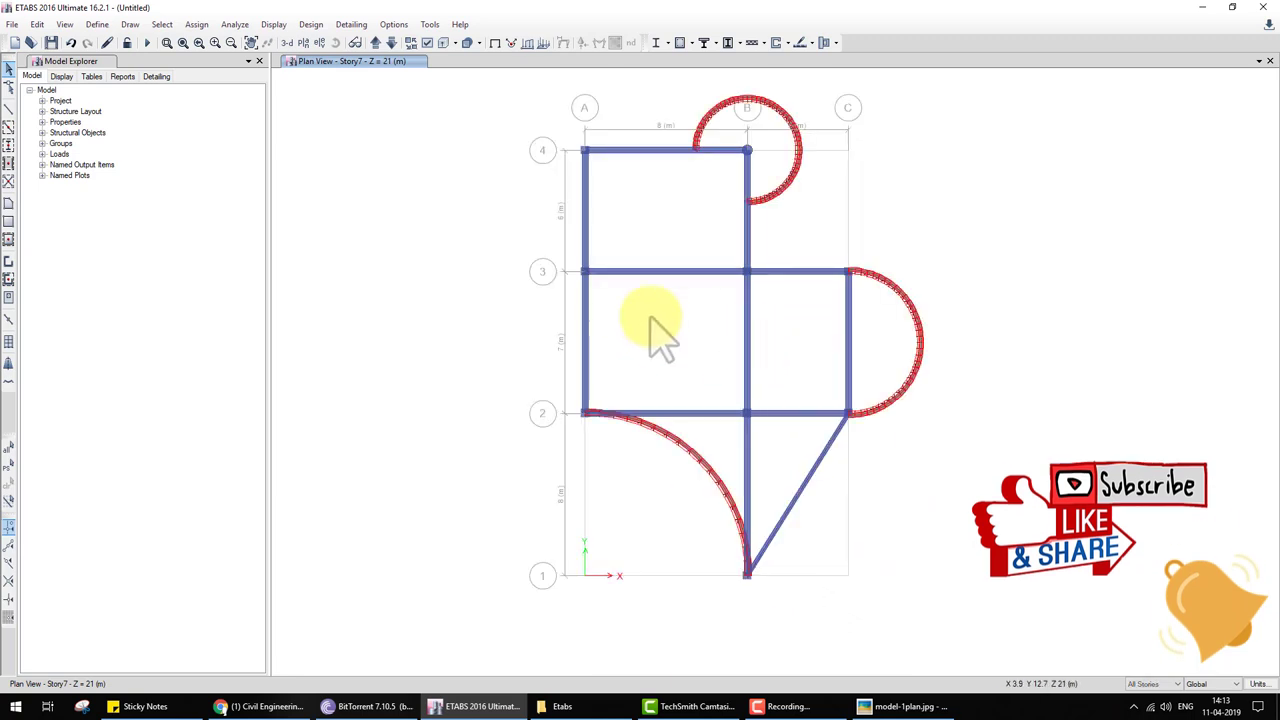
Step: Quick-draw Slab200 floors in bays A-B 3-4, A-B 2-3 and B-C 2-3
{"action": "left_click", "coordinate": [9, 241]}
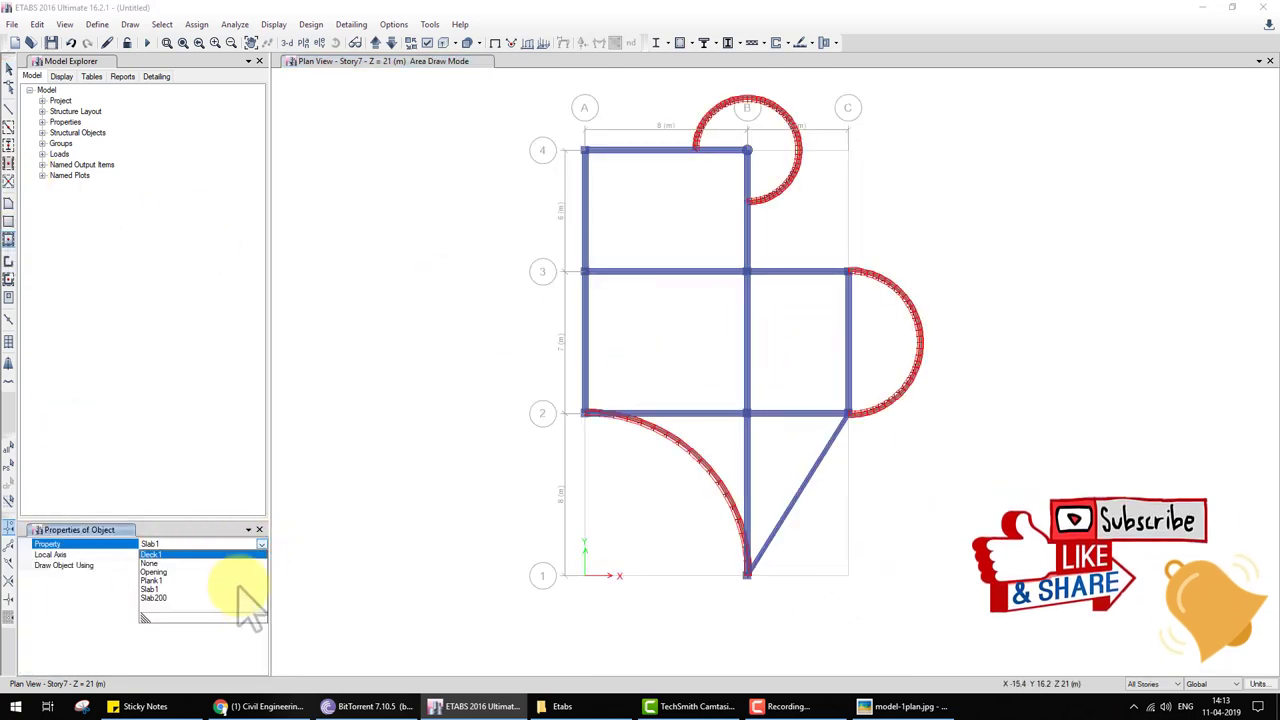
{"action": "left_click", "coordinate": [664, 200]}
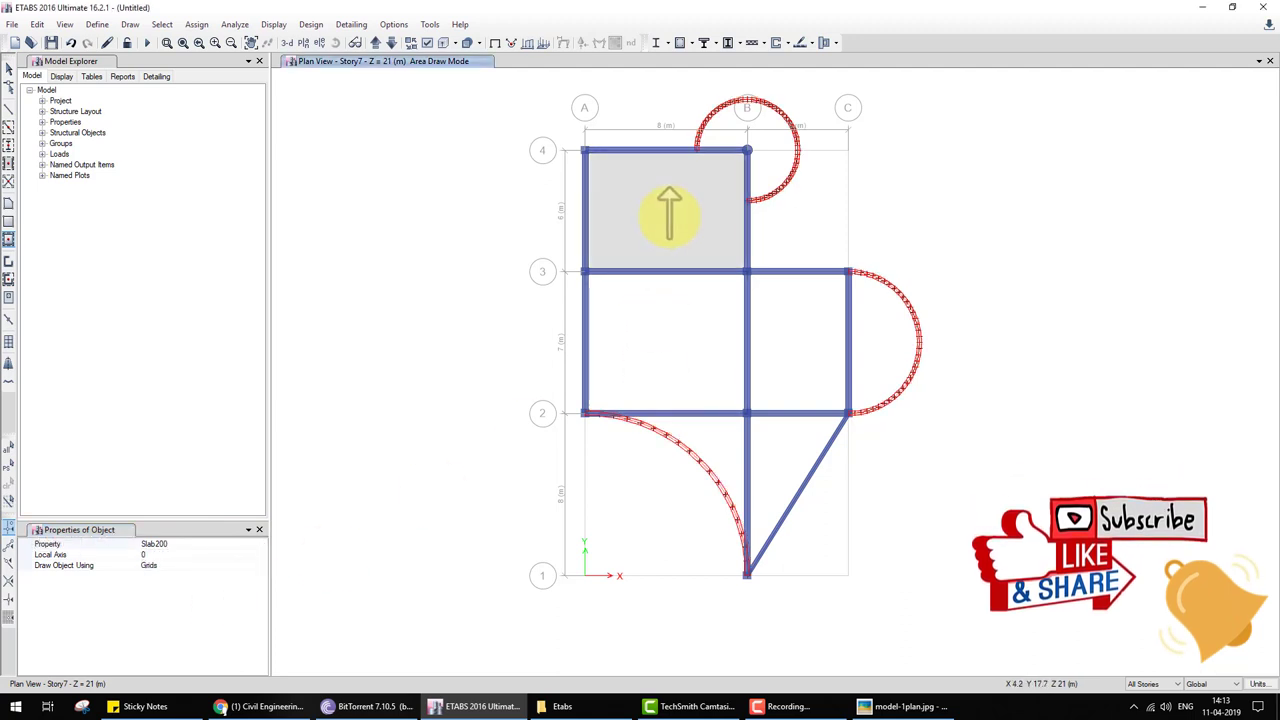
{"action": "left_click", "coordinate": [684, 320]}
{"action": "left_click", "coordinate": [786, 335]}
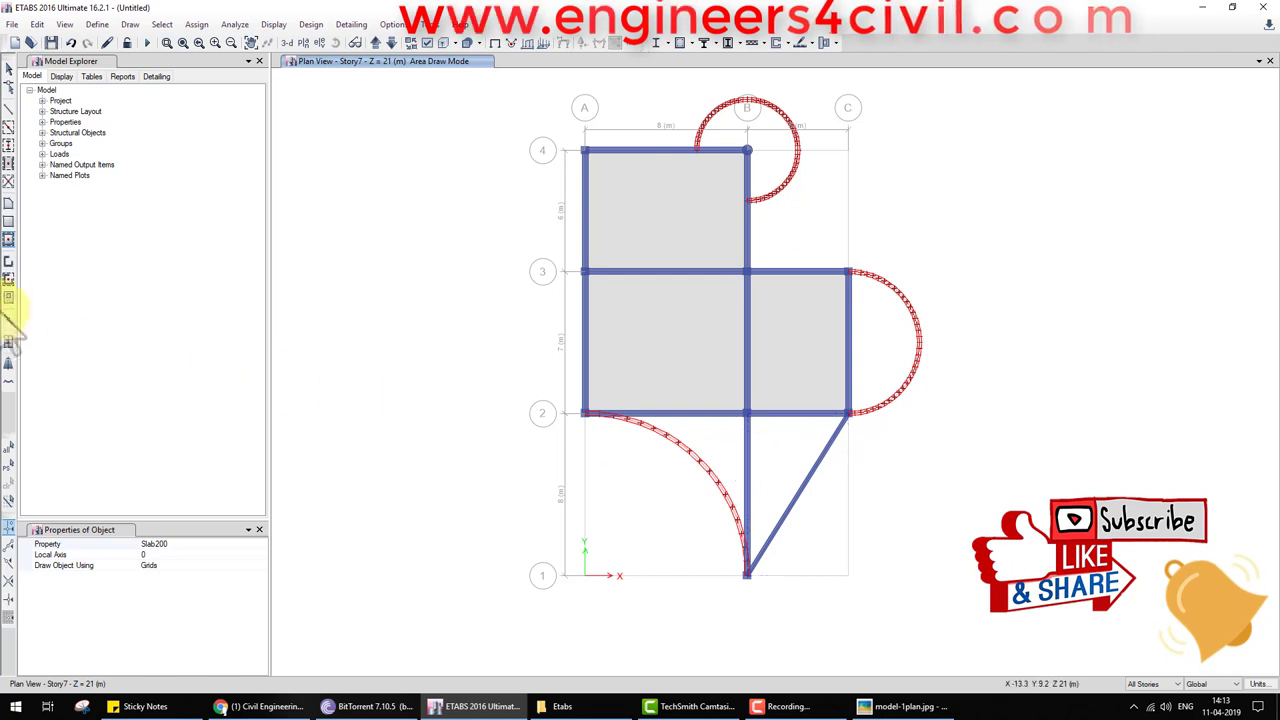
Step: Draw the triangular floor slab between grid points B-1 and B-2
{"action": "left_click", "coordinate": [9, 203]}
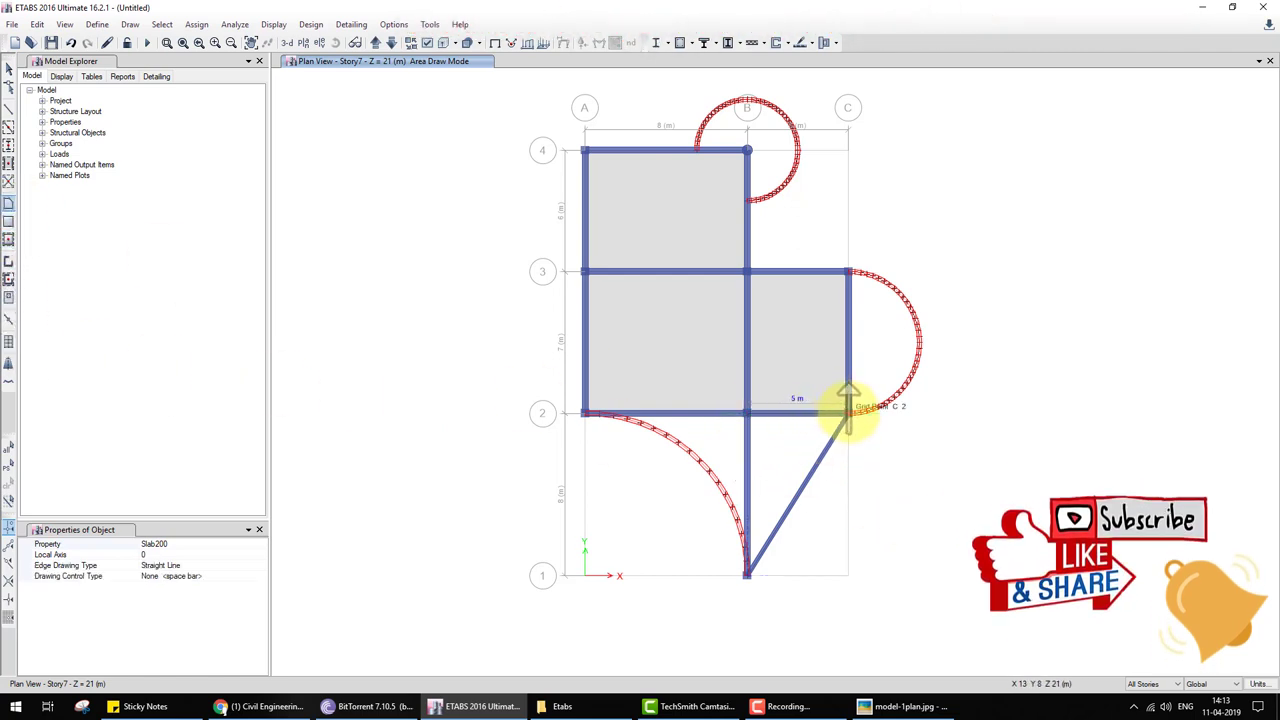
{"action": "left_click", "coordinate": [746, 574]}
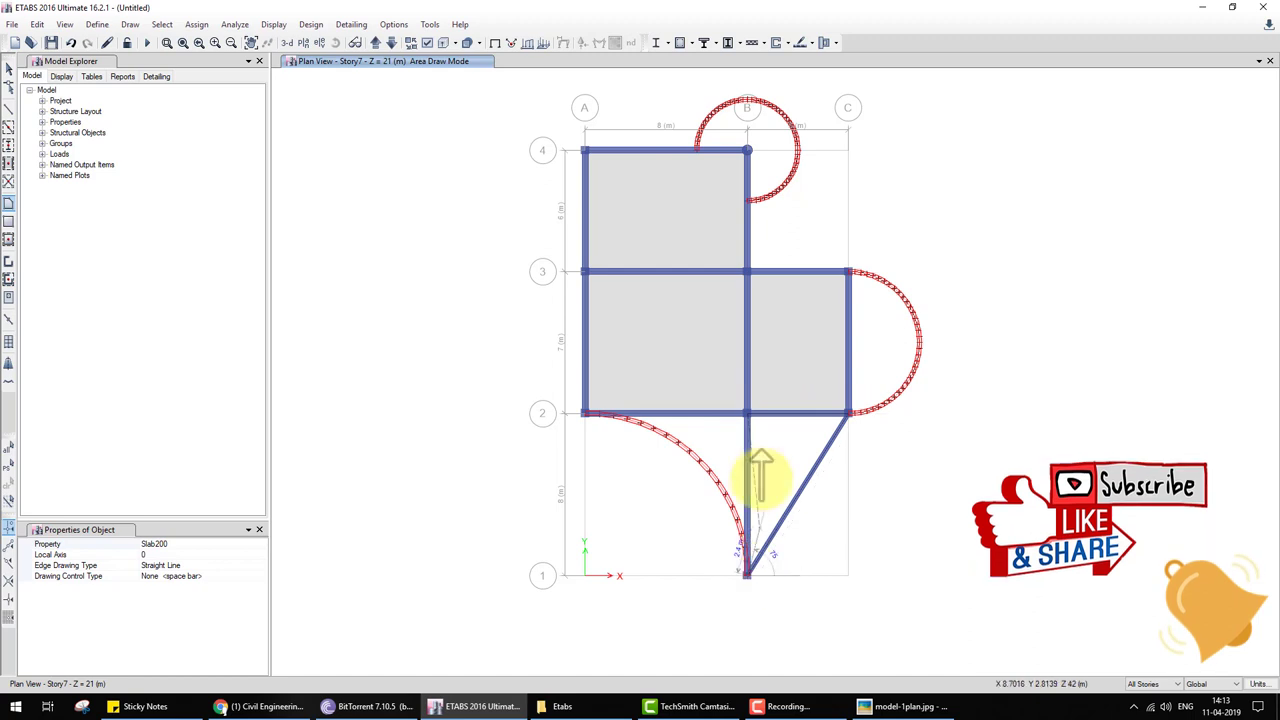
{"action": "double_click", "coordinate": [748, 410]}
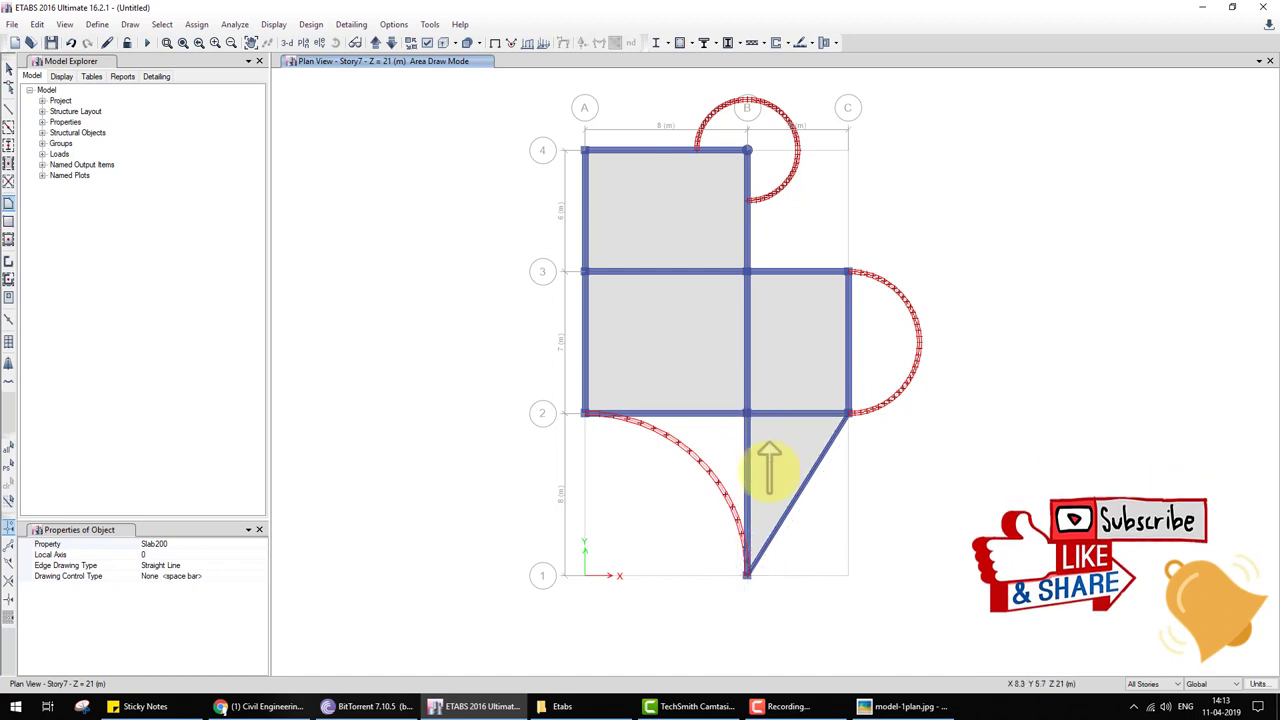
{"action": "key", "text": "Escape"}
{"action": "scroll", "coordinate": [700, 440], "scroll_direction": "up", "scroll_amount": 3}
{"action": "scroll", "coordinate": [727, 425], "scroll_direction": "down", "scroll_amount": 2}
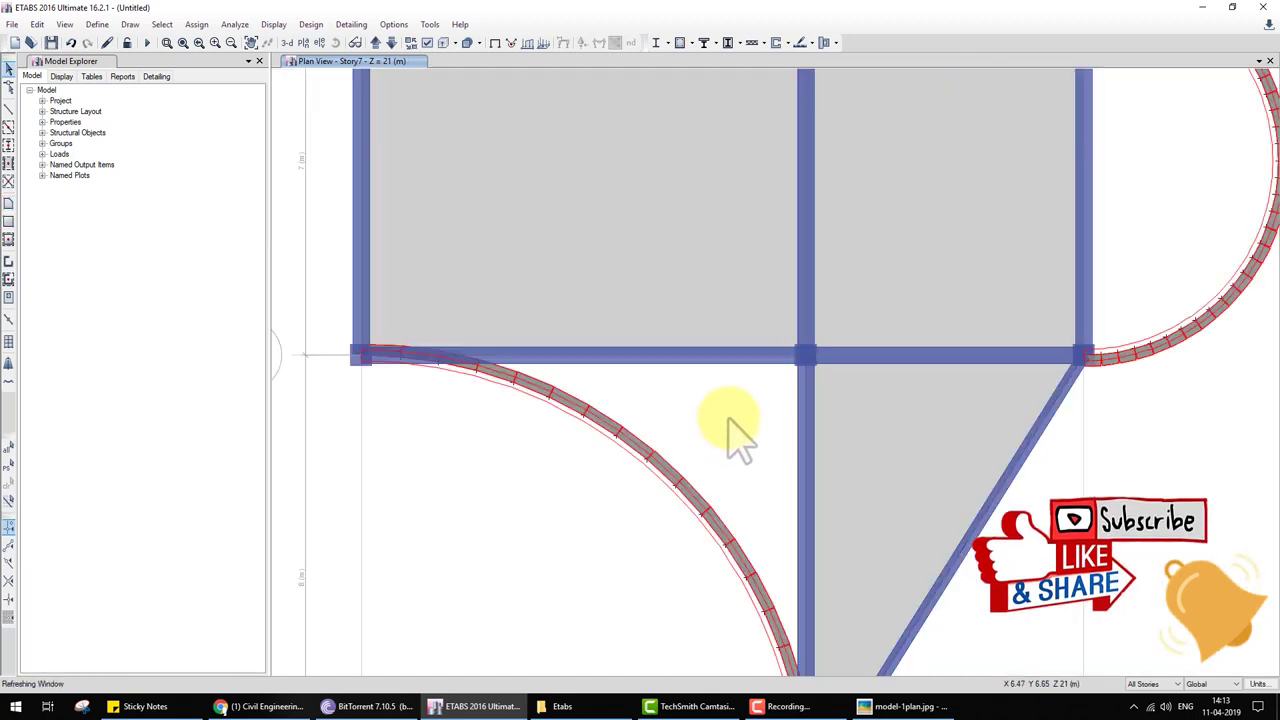
Step: Switch to line display and start the curved-bay slab at B-1, adding a point on the curved beam
{"action": "left_click", "coordinate": [443, 42]}
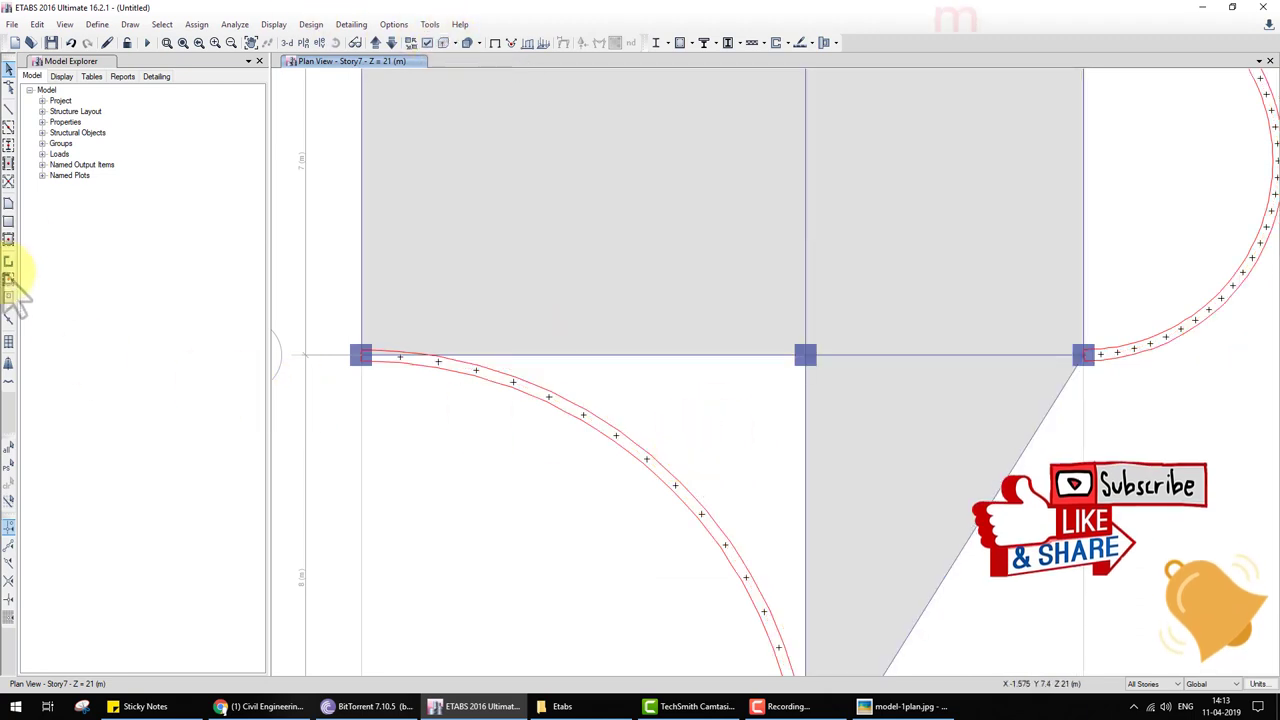
{"action": "left_click", "coordinate": [8, 204]}
{"action": "mouse_move", "coordinate": [475, 572]}
{"action": "middle_mouse_down"}
{"action": "mouse_move", "coordinate": [423, 451]}
{"action": "mouse_move", "coordinate": [419, 365]}
{"action": "middle_mouse_up"}
{"action": "scroll", "coordinate": [720, 597], "scroll_direction": "up", "scroll_amount": 5}
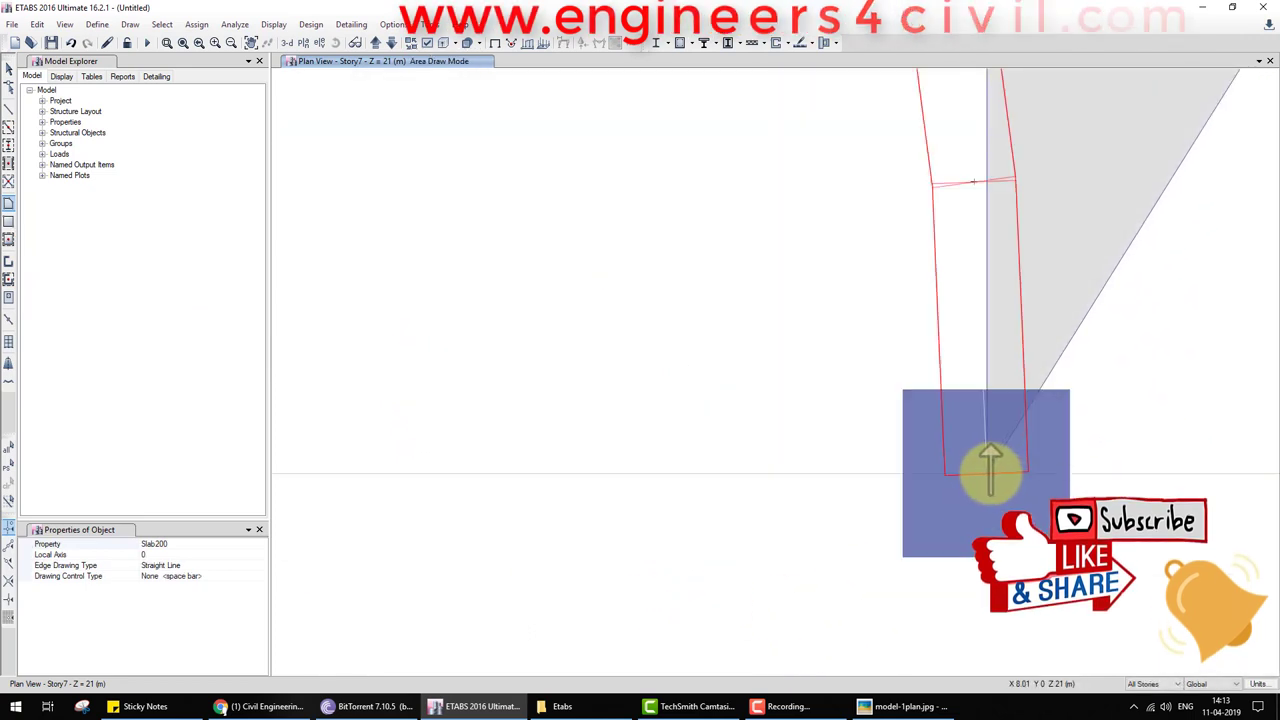
{"action": "left_click", "coordinate": [990, 466]}
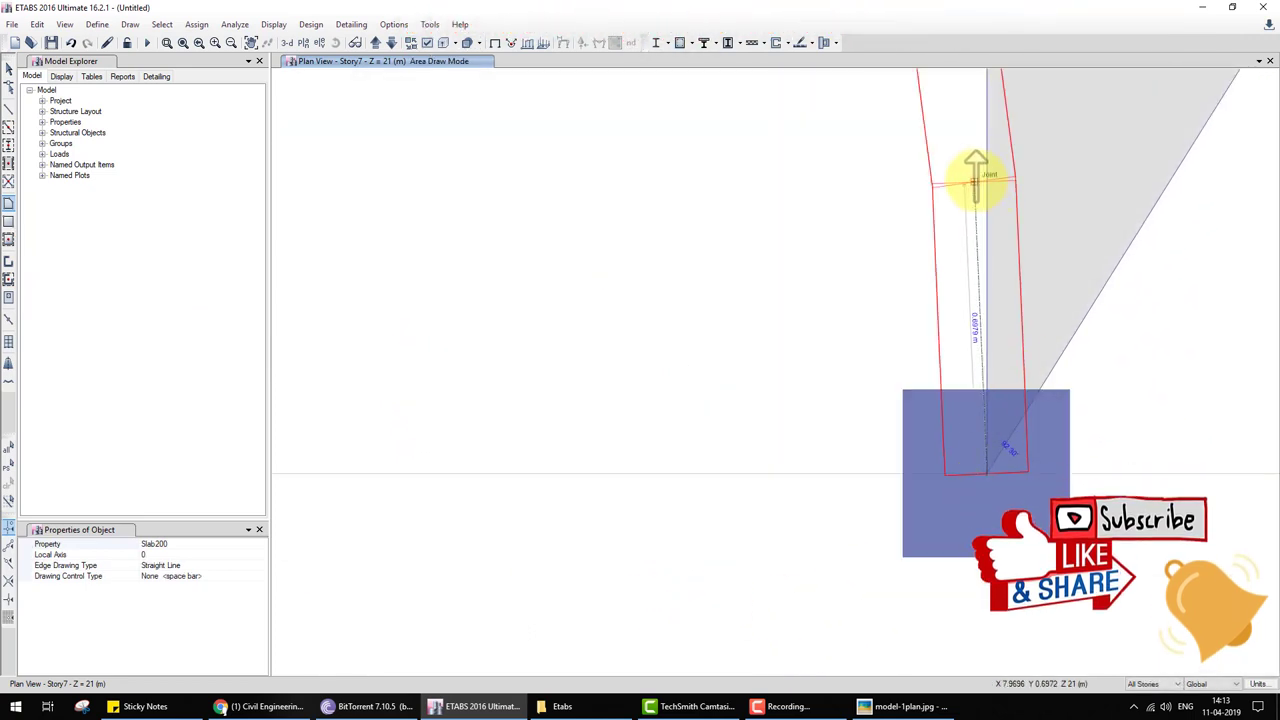
{"action": "middle_click_drag", "start_coordinate": [975, 180], "coordinate": [965, 485]}
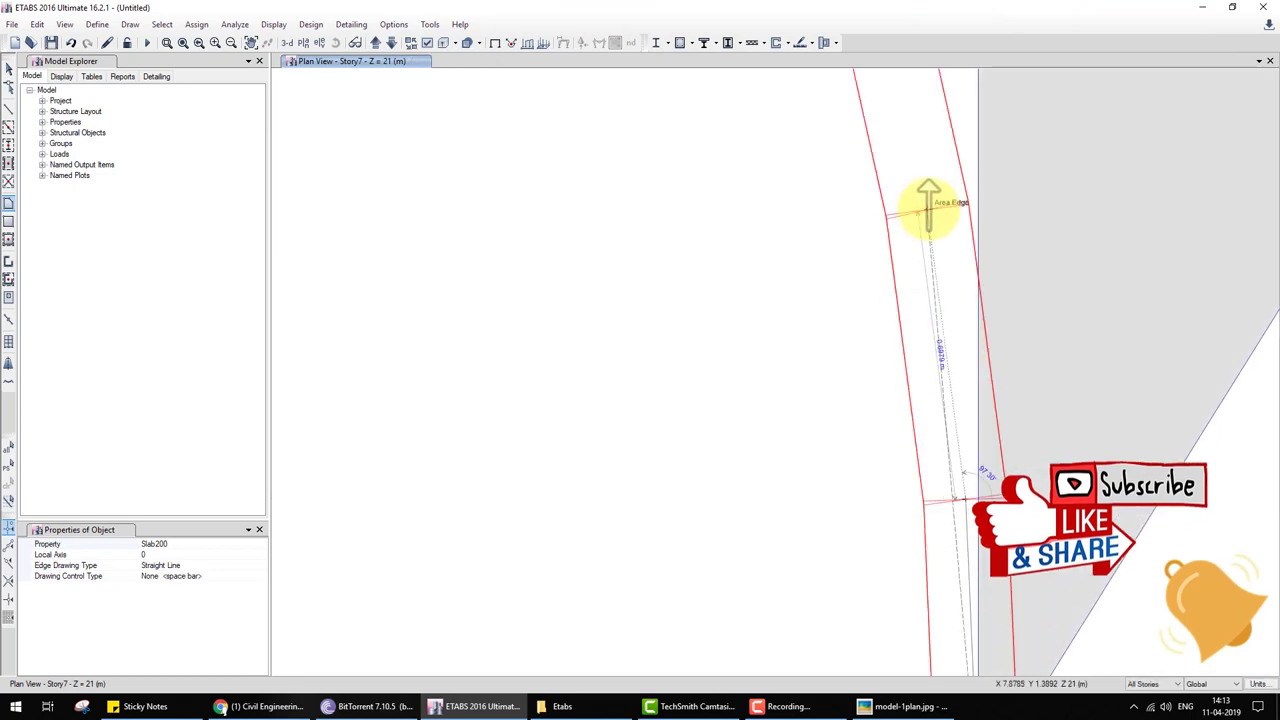
{"action": "scroll", "coordinate": [926, 215], "scroll_direction": "down", "scroll_amount": 3}
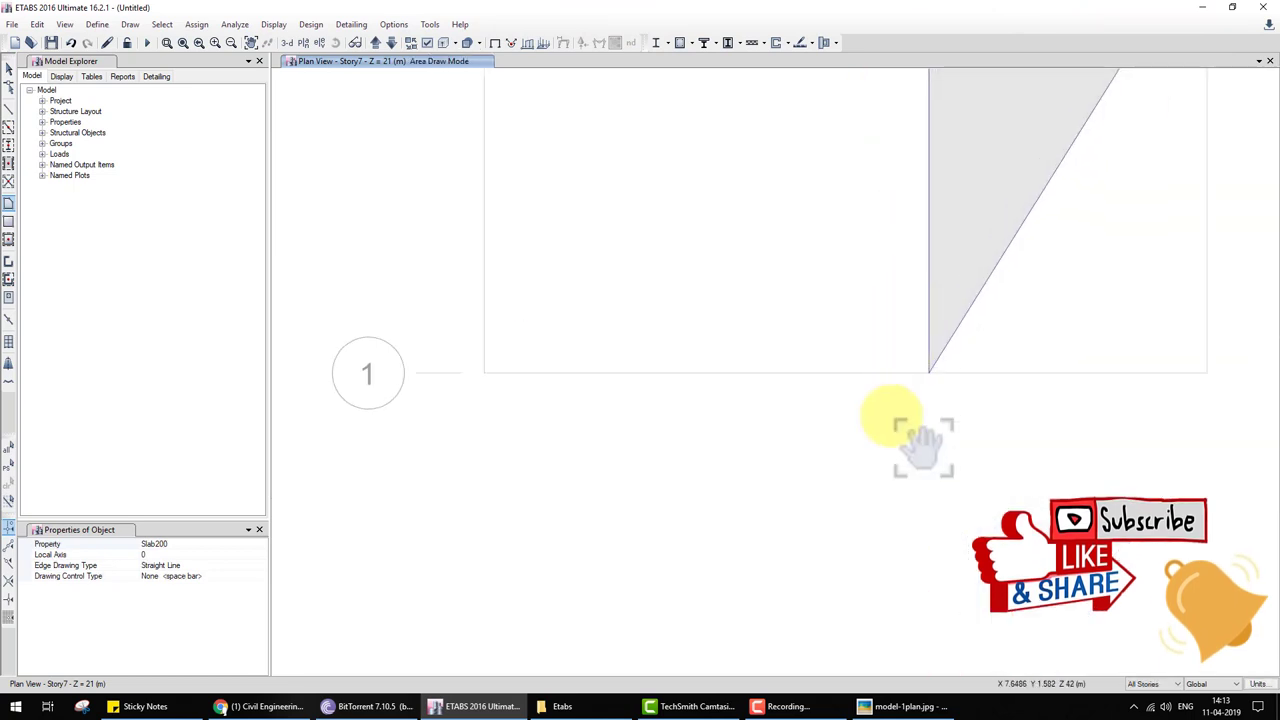
{"action": "scroll", "coordinate": [871, 509], "scroll_direction": "down", "scroll_amount": 2}
{"action": "scroll", "coordinate": [952, 385], "scroll_direction": "up", "scroll_amount": 5}
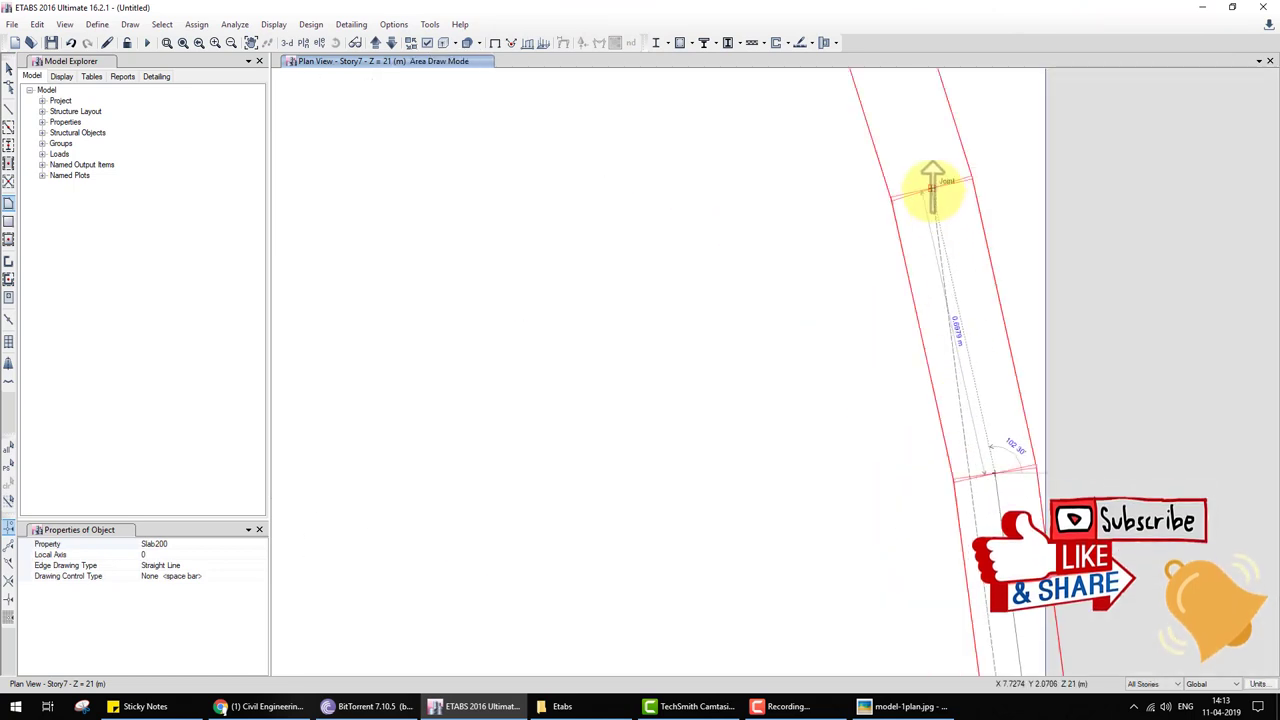
{"action": "scroll", "coordinate": [908, 357], "scroll_direction": "down", "scroll_amount": 3}
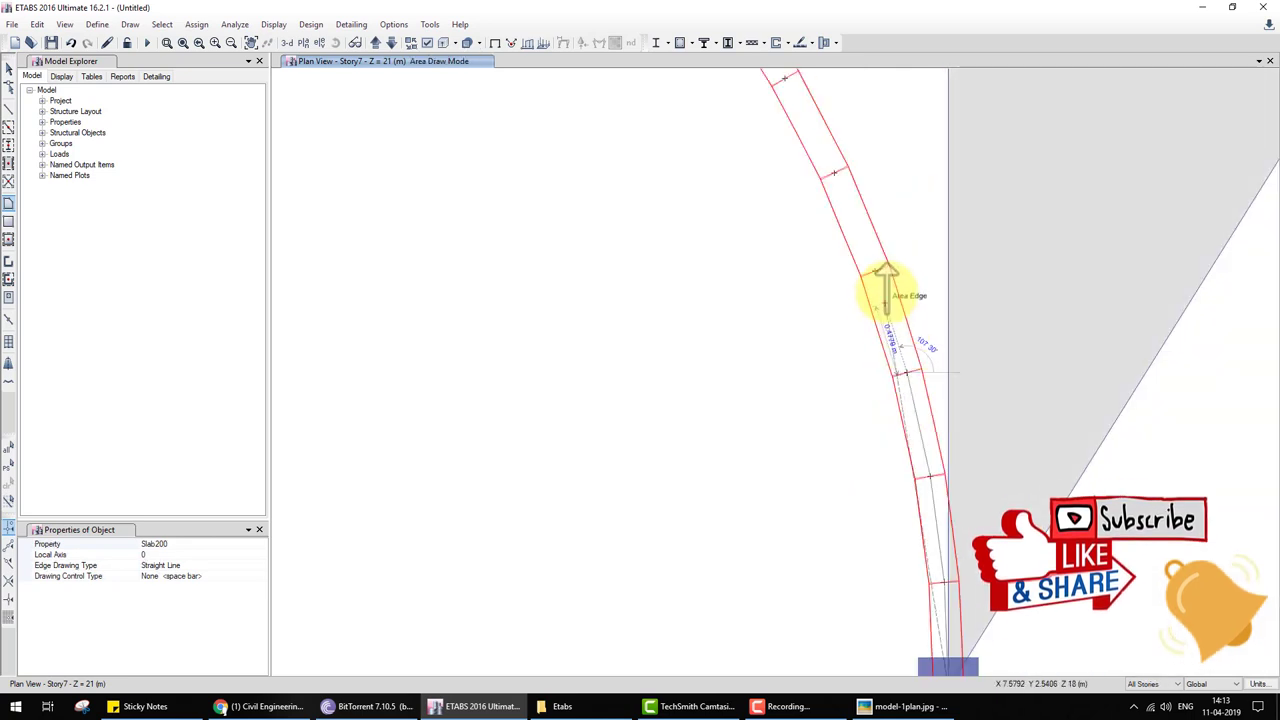
{"action": "left_click", "coordinate": [835, 174]}
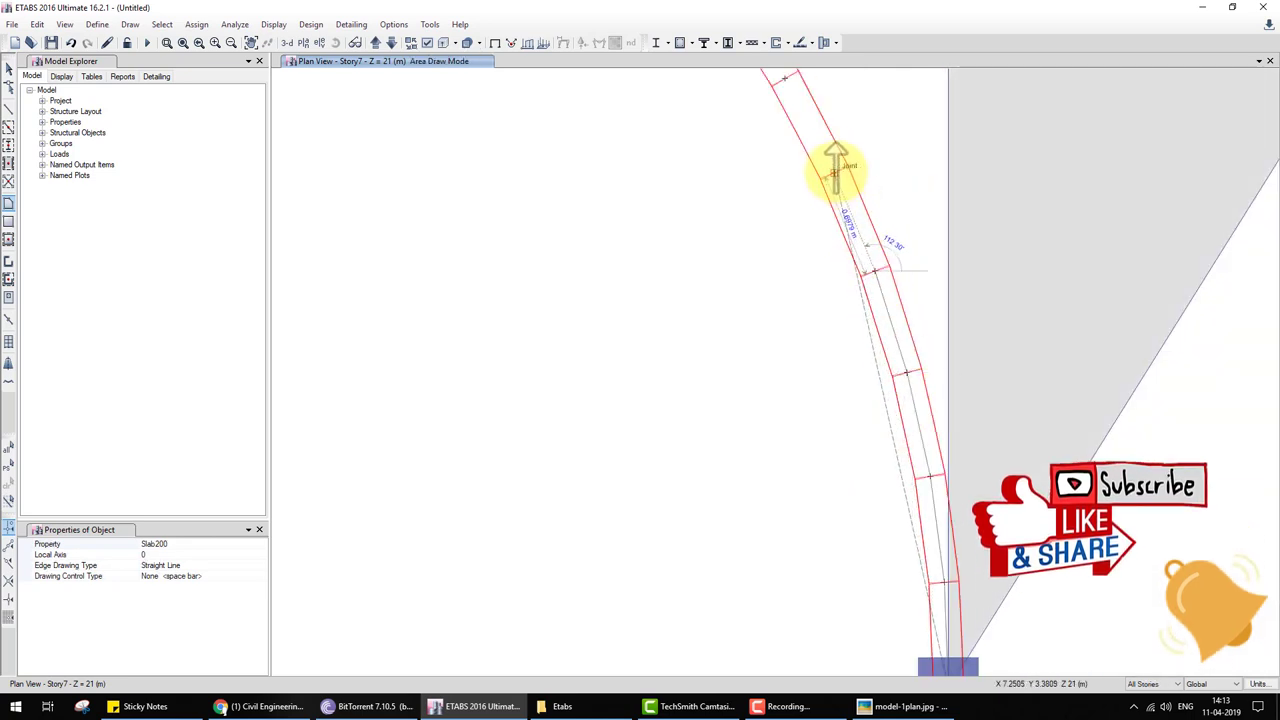
Step: Trace the curved beam to A-2, then via B-2 close the slab at B-1
{"action": "middle_click_drag", "start_coordinate": [785, 75], "coordinate": [800, 265]}
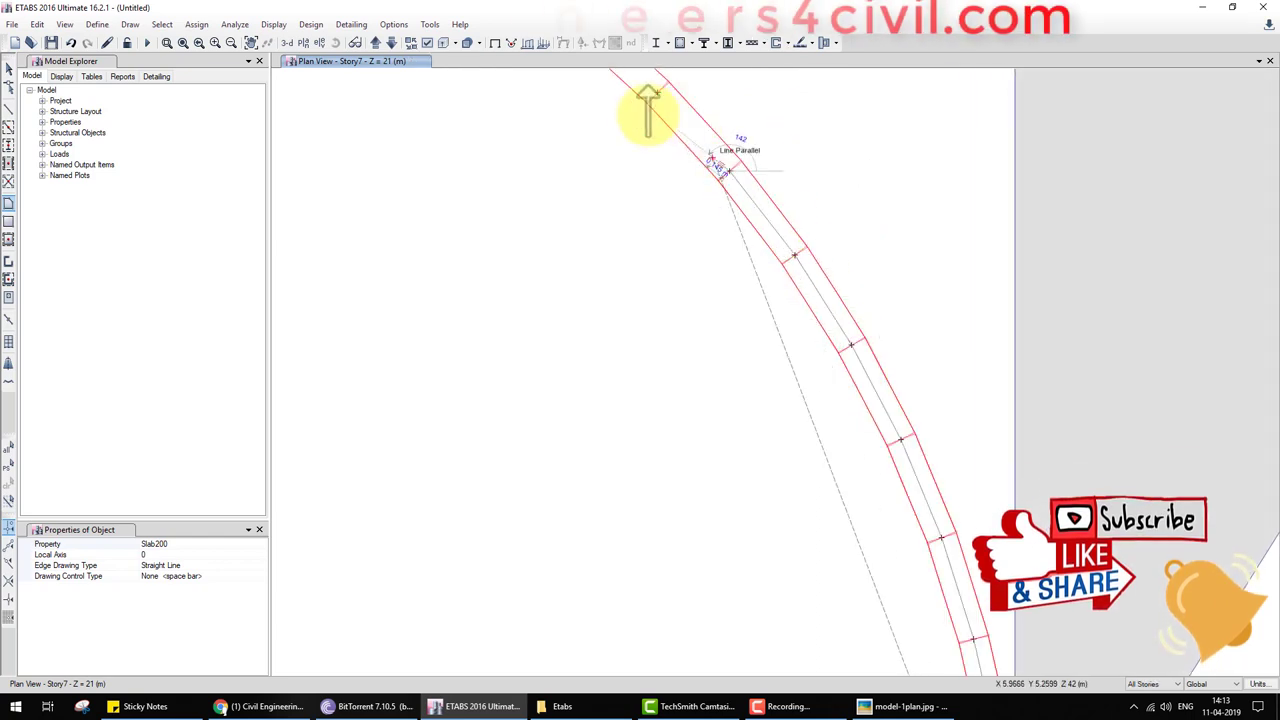
{"action": "middle_click_drag", "start_coordinate": [655, 95], "coordinate": [771, 468]}
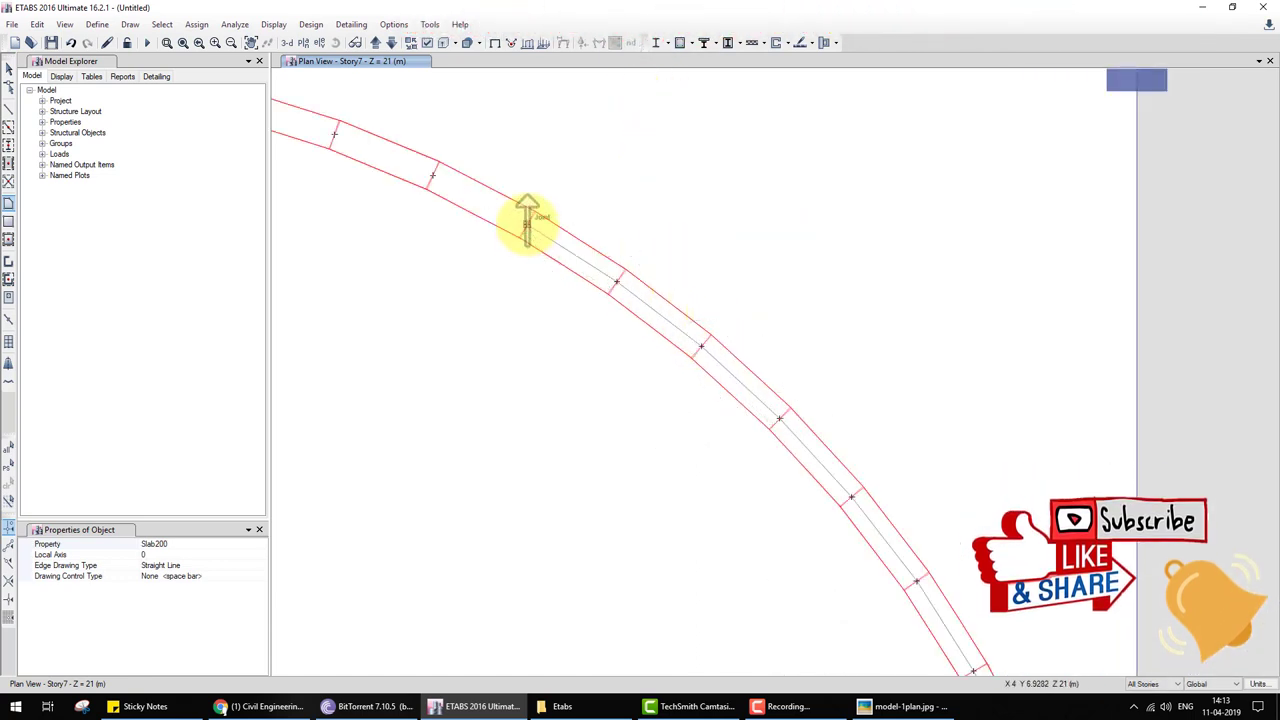
{"action": "middle_click_drag", "start_coordinate": [596, 297], "coordinate": [771, 429]}
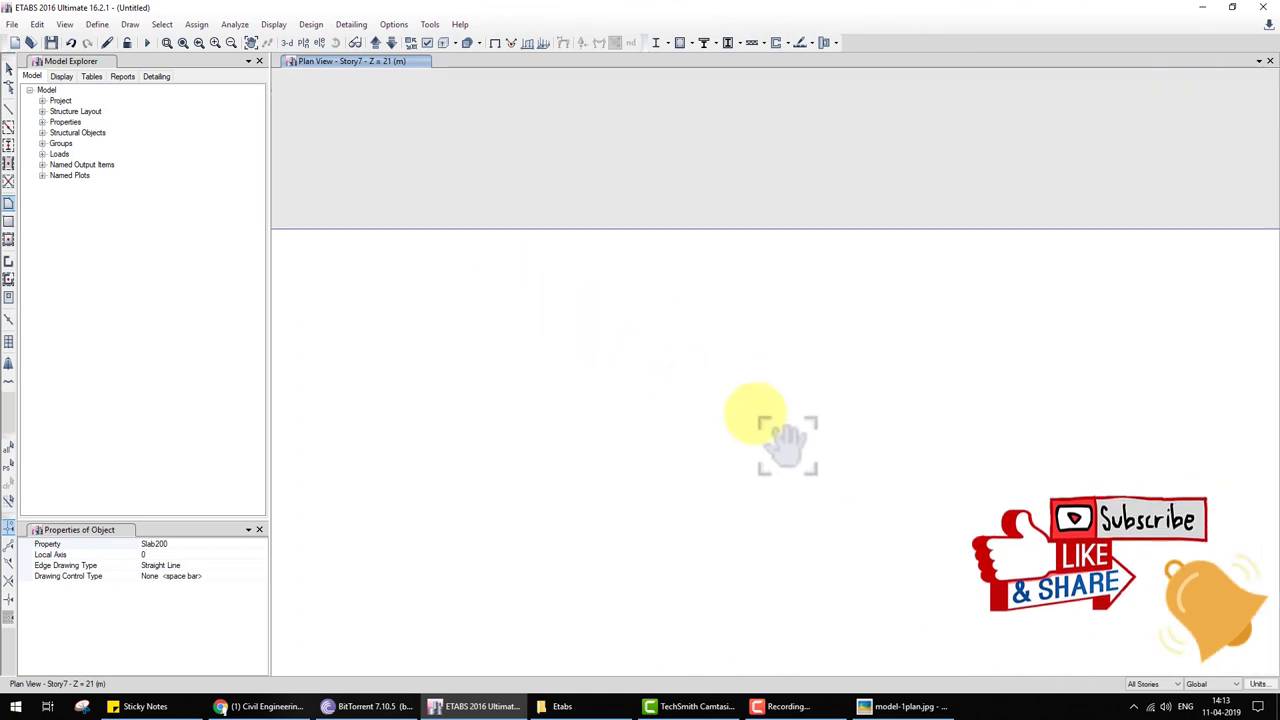
{"action": "left_click", "coordinate": [601, 316]}
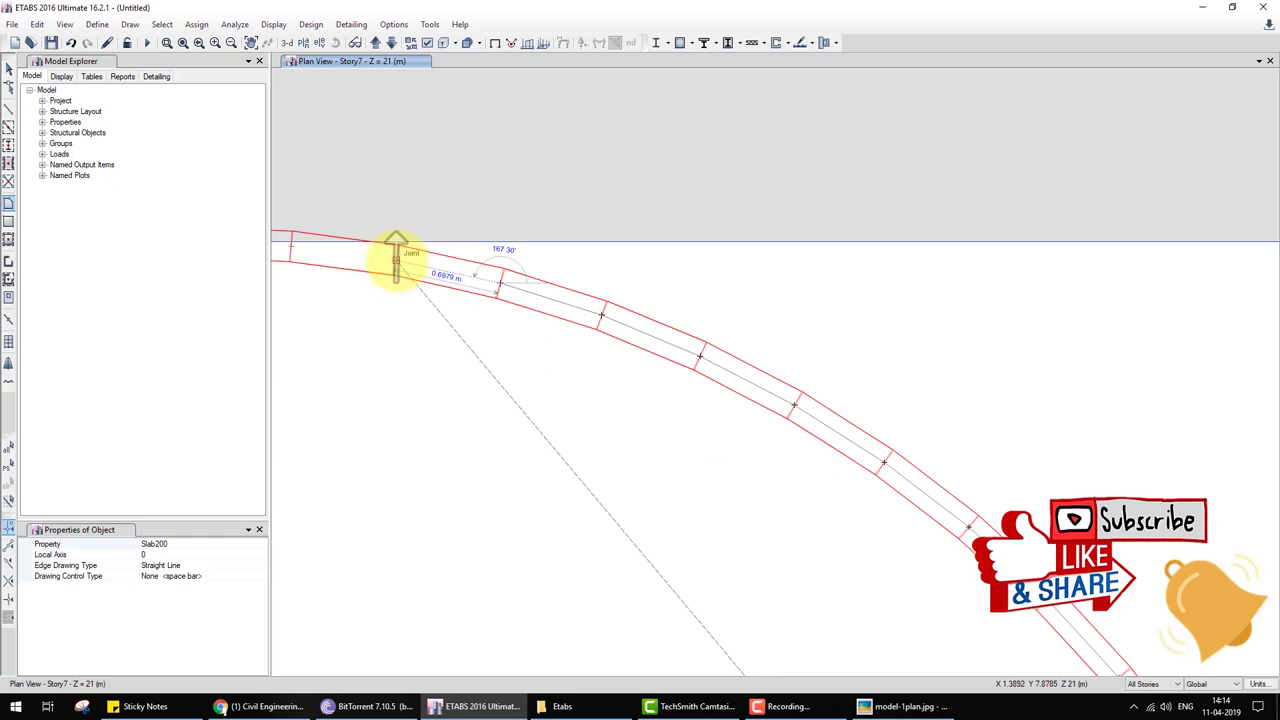
{"action": "middle_click_drag", "start_coordinate": [487, 340], "coordinate": [762, 467]}
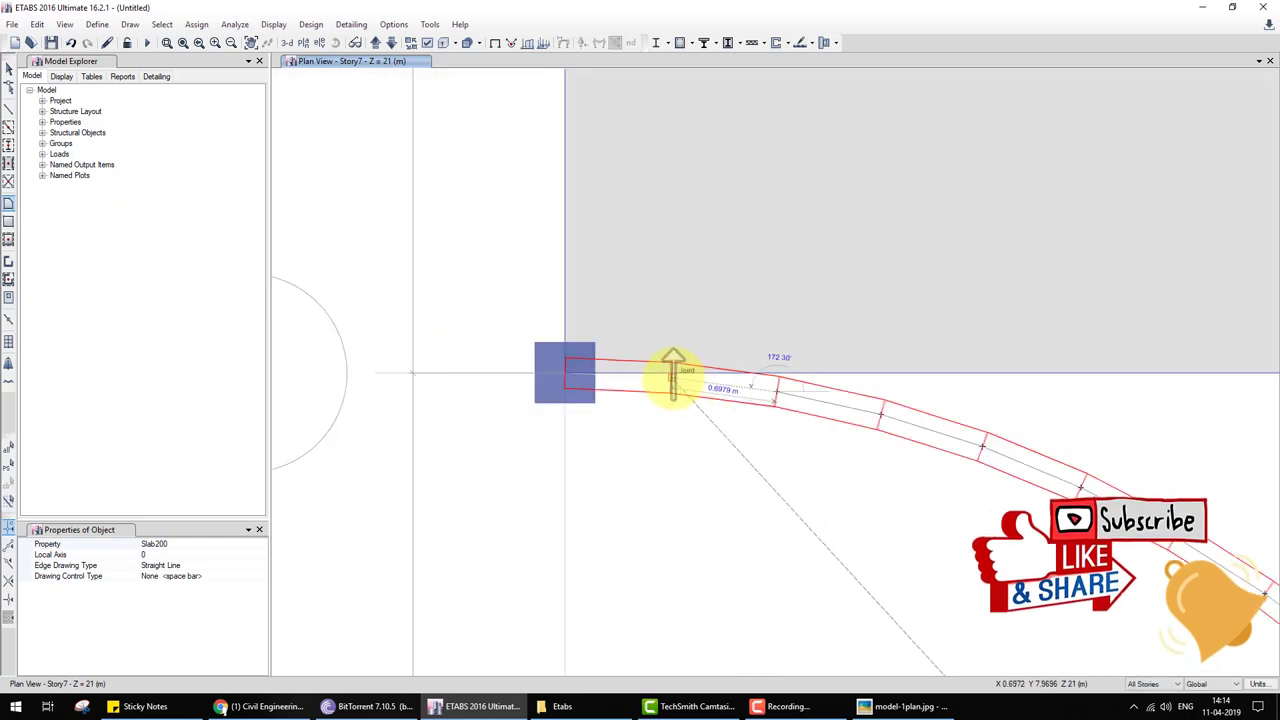
{"action": "double_click", "coordinate": [566, 372]}
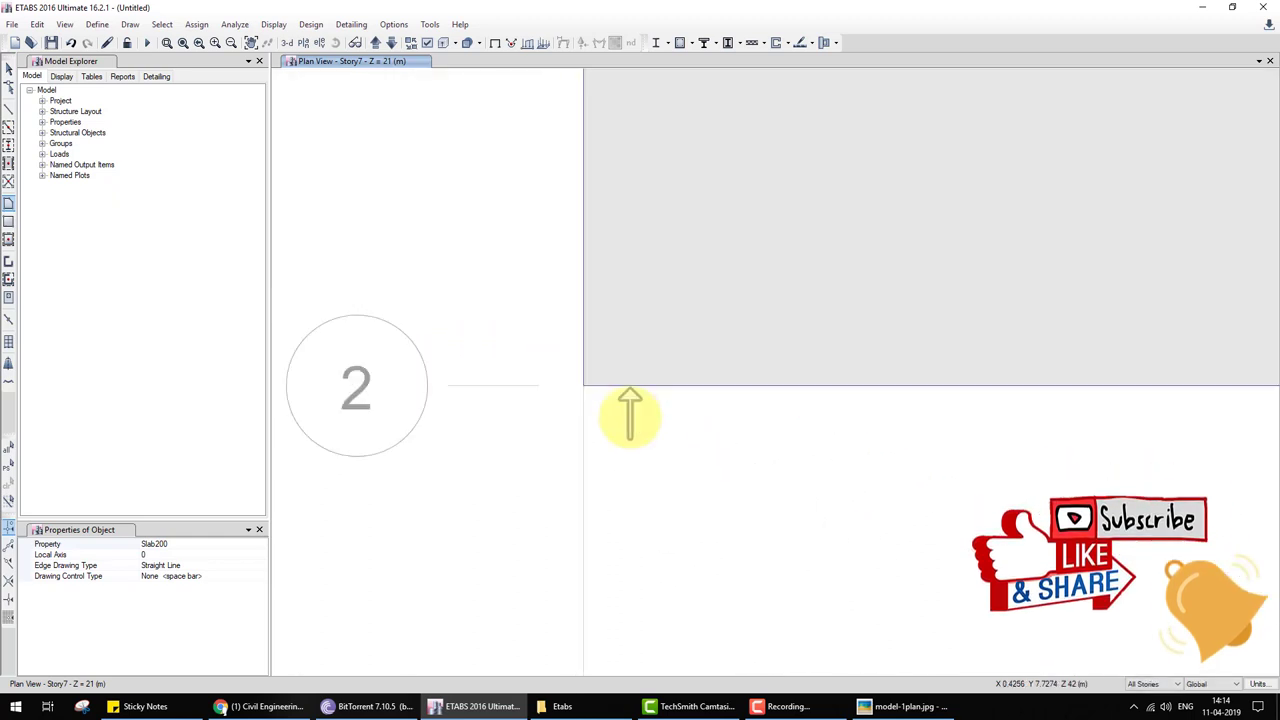
{"action": "scroll", "coordinate": [628, 414], "scroll_direction": "down", "scroll_amount": 3}
{"action": "scroll", "coordinate": [700, 428], "scroll_direction": "up", "scroll_amount": 3}
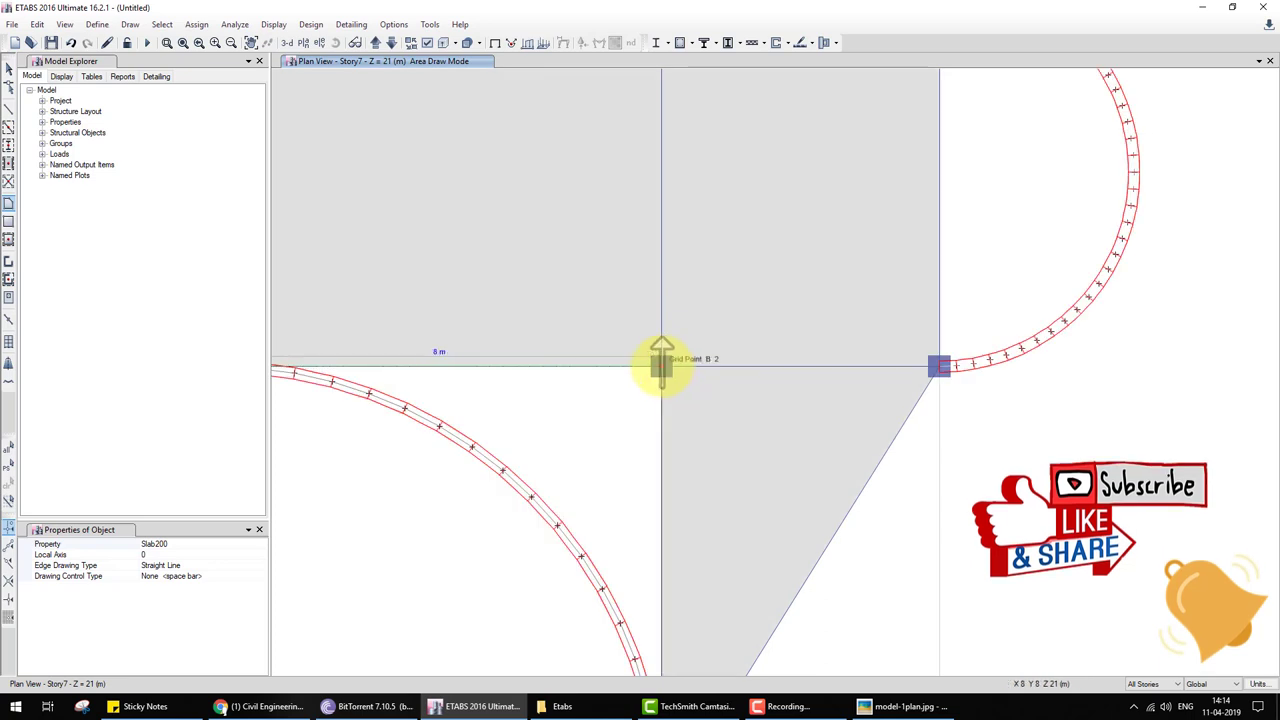
{"action": "left_click", "coordinate": [665, 365]}
{"action": "middle_click_drag", "start_coordinate": [684, 676], "coordinate": [703, 510]}
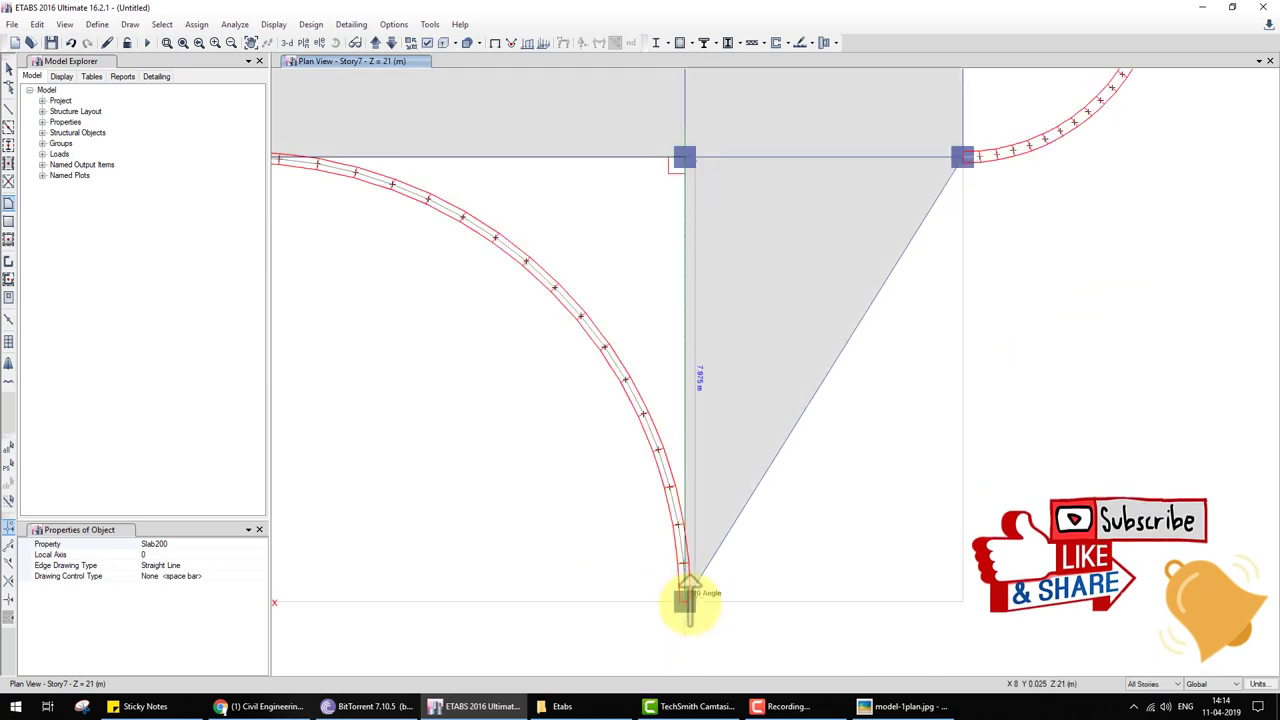
{"action": "double_click", "coordinate": [684, 596]}
Step: Finish the curved slab and recentre the whole floor plan
{"action": "key", "text": "Escape"}
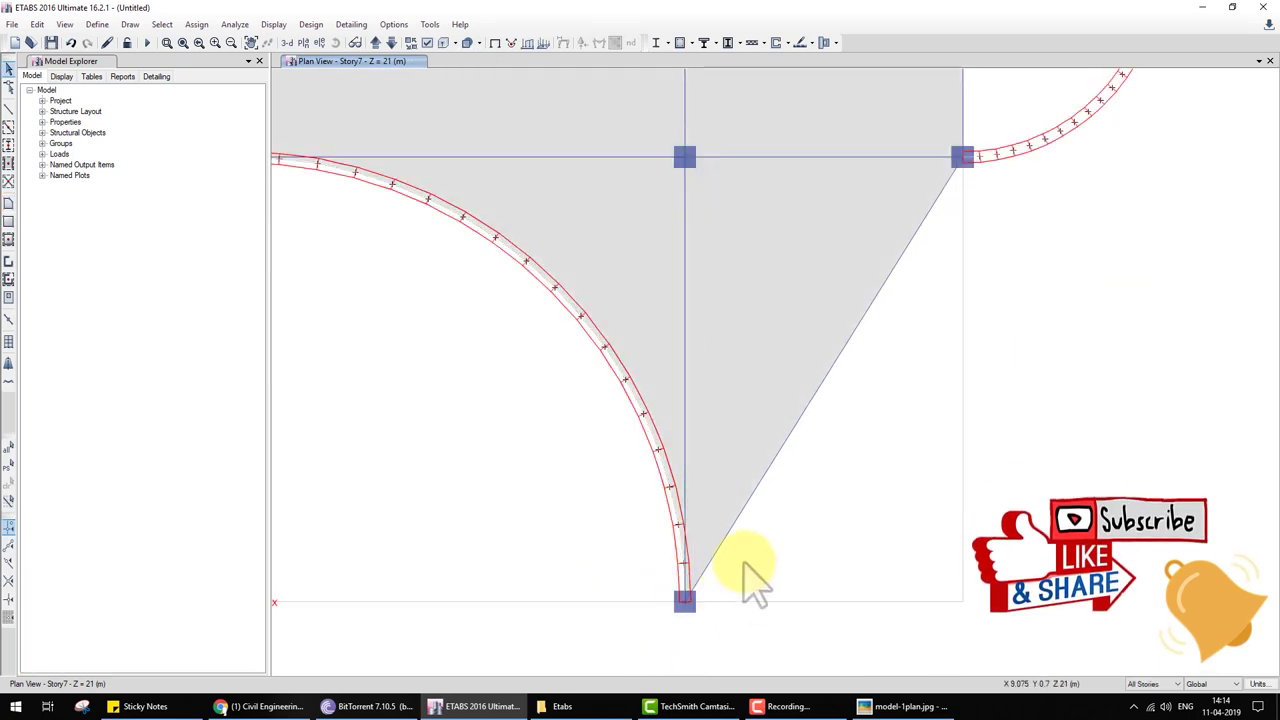
{"action": "scroll", "coordinate": [770, 545], "scroll_direction": "down", "scroll_amount": 5}
{"action": "scroll", "coordinate": [790, 515], "scroll_direction": "up", "scroll_amount": 4}
{"action": "middle_click_drag", "start_coordinate": [663, 457], "coordinate": [523, 391]}
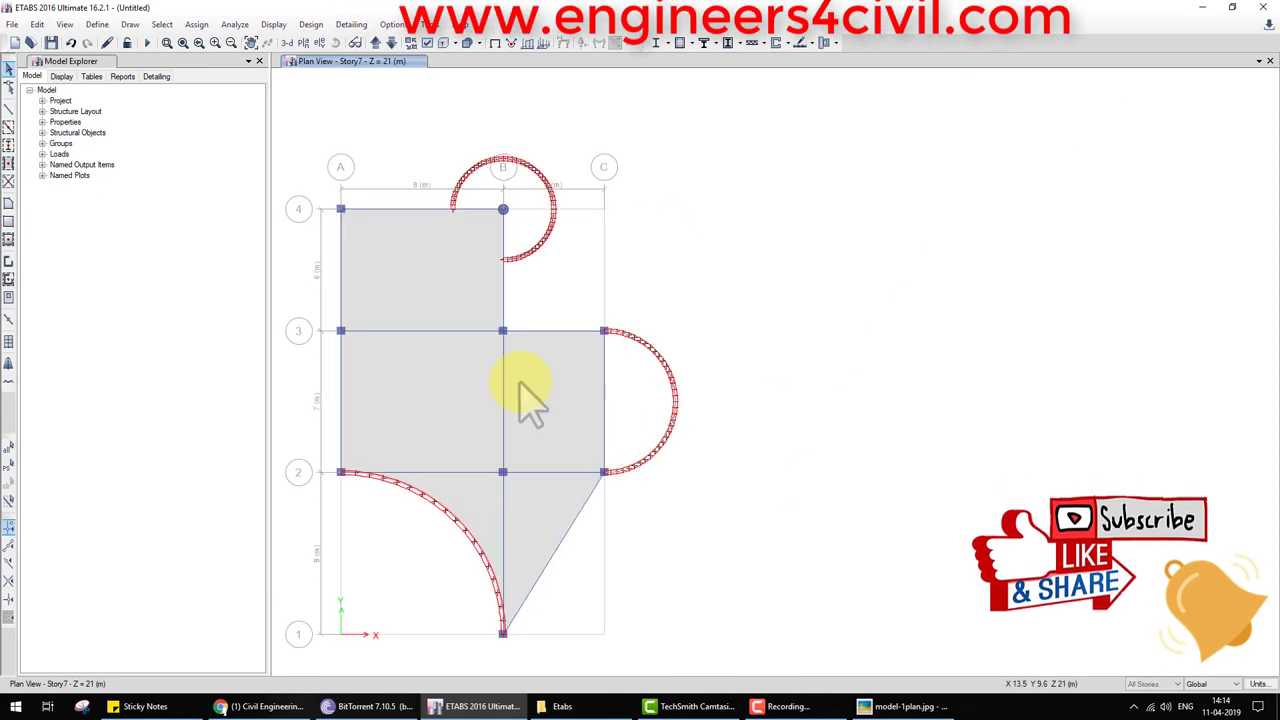
Step: Start a Slab200 outline at grid point C-2 and follow the curved beam upward
{"action": "left_click", "coordinate": [9, 204]}
{"action": "scroll", "coordinate": [600, 465], "scroll_direction": "up", "scroll_amount": 5}
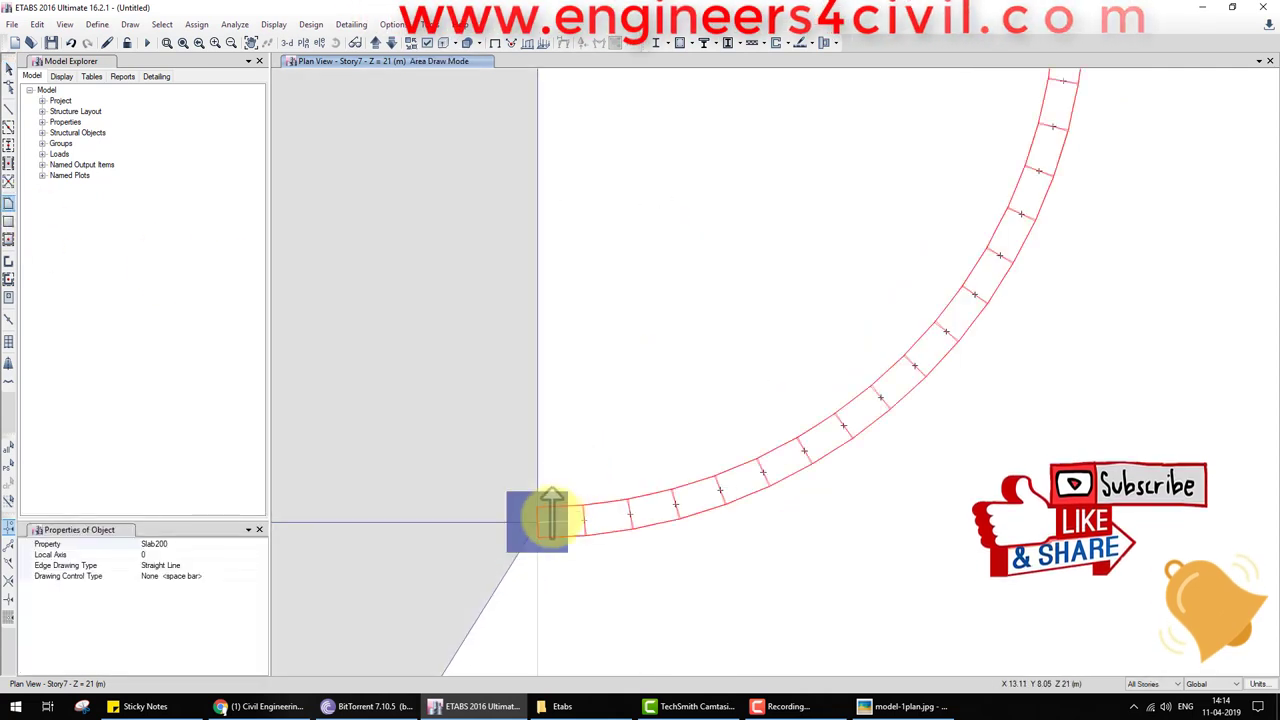
{"action": "left_click", "coordinate": [537, 520]}
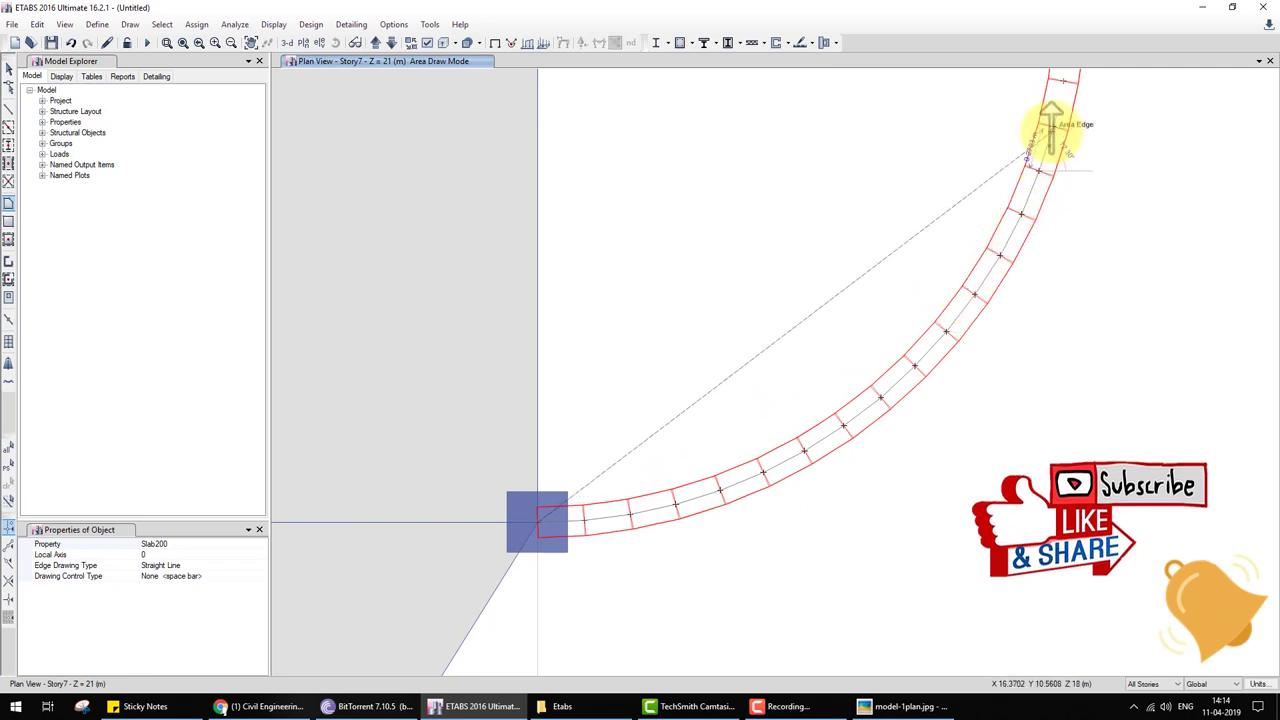
{"action": "middle_click_drag", "start_coordinate": [1053, 129], "coordinate": [990, 270]}
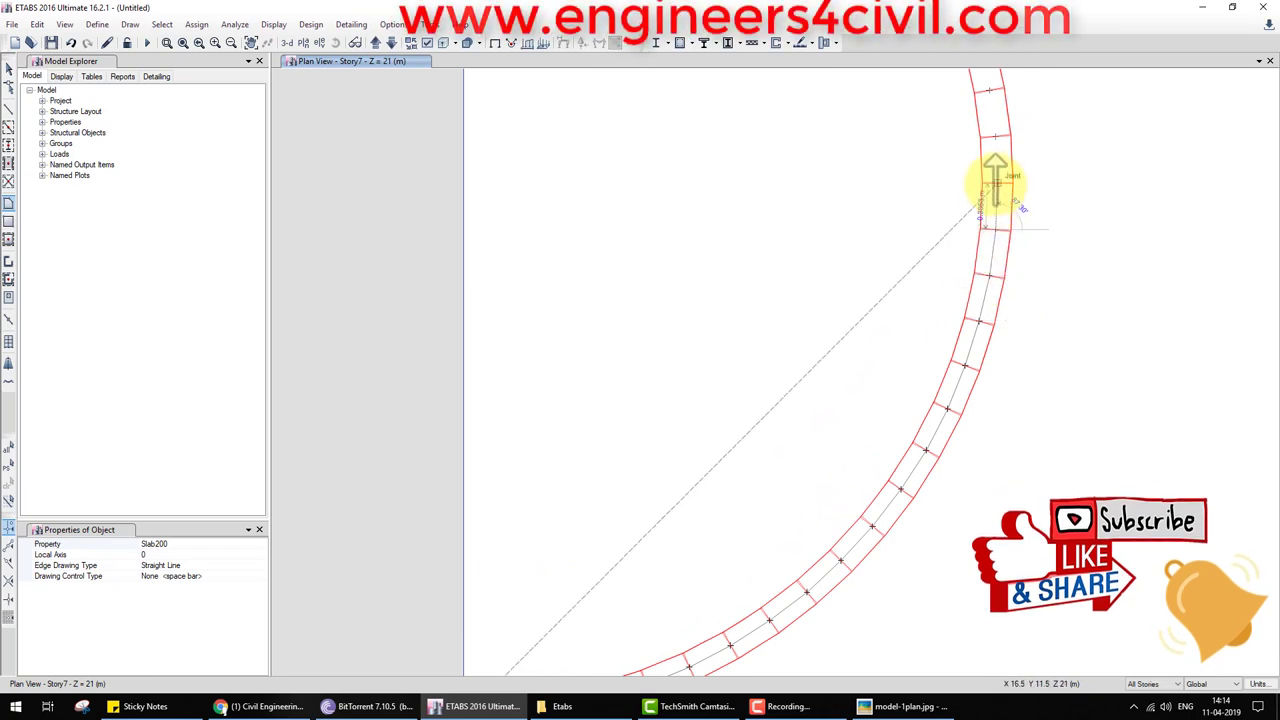
{"action": "middle_click_drag", "start_coordinate": [995, 130], "coordinate": [981, 290]}
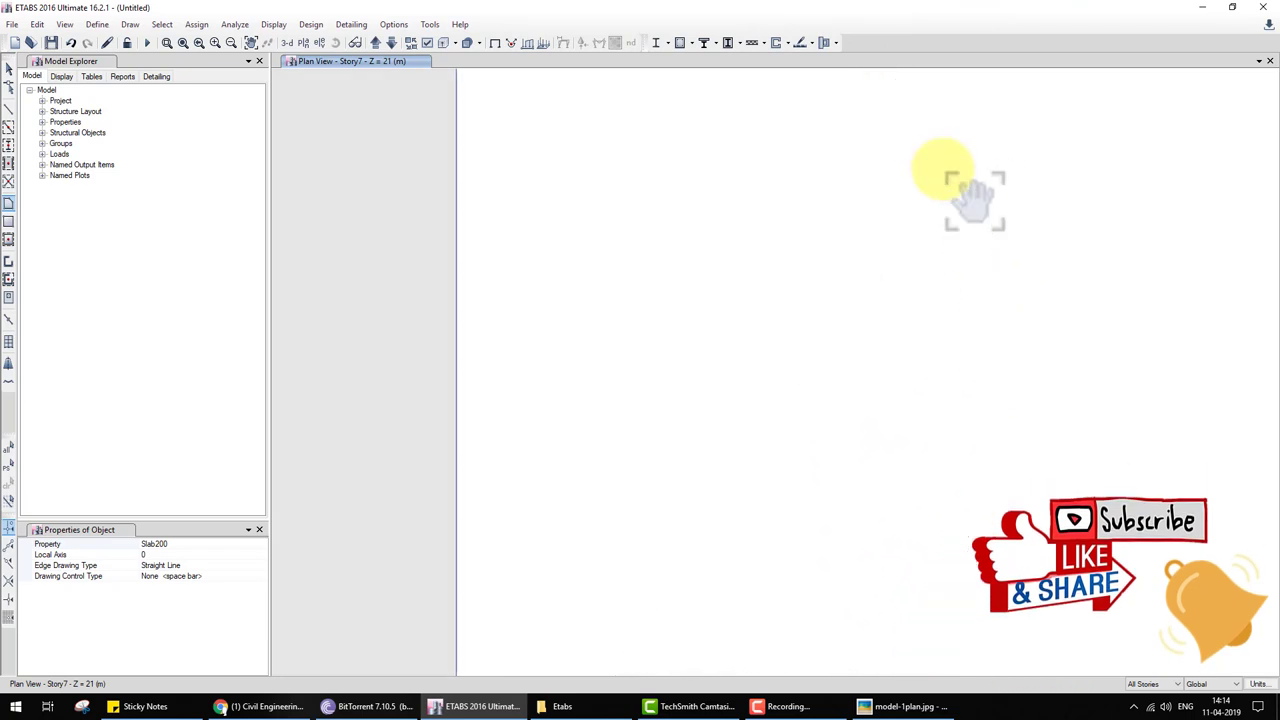
{"action": "middle_click_drag", "start_coordinate": [938, 160], "coordinate": [971, 414]}
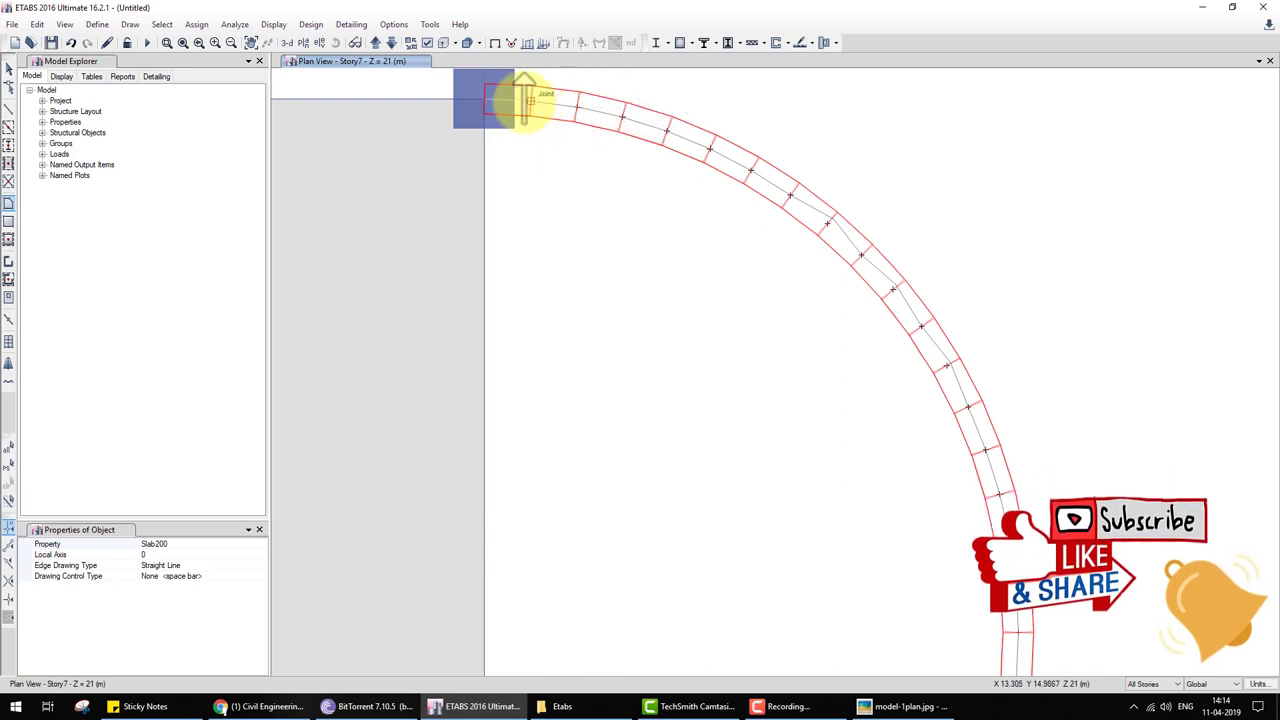
{"action": "scroll", "coordinate": [586, 437], "scroll_direction": "up", "scroll_amount": 3}
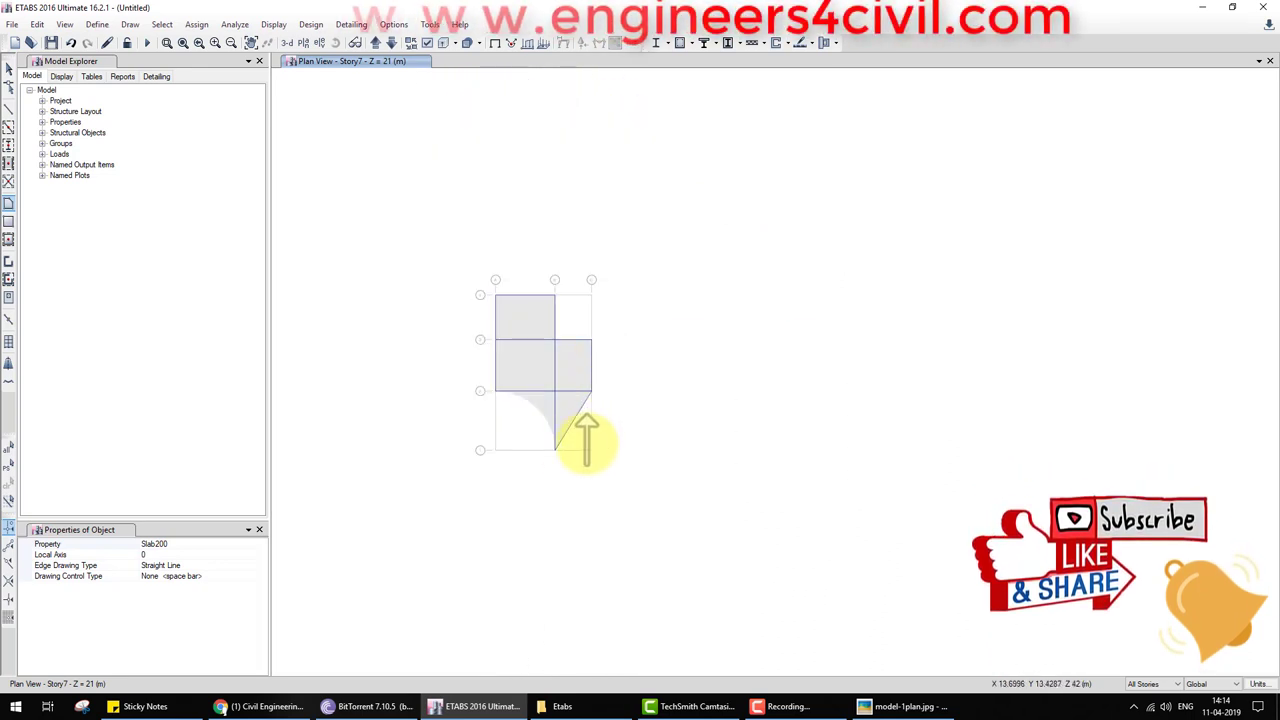
{"action": "scroll", "coordinate": [592, 390], "scroll_direction": "up", "scroll_amount": 3}
{"action": "scroll", "coordinate": [990, 272], "scroll_direction": "down", "scroll_amount": 2}
{"action": "scroll", "coordinate": [1022, 284], "scroll_direction": "down", "scroll_amount": 2}
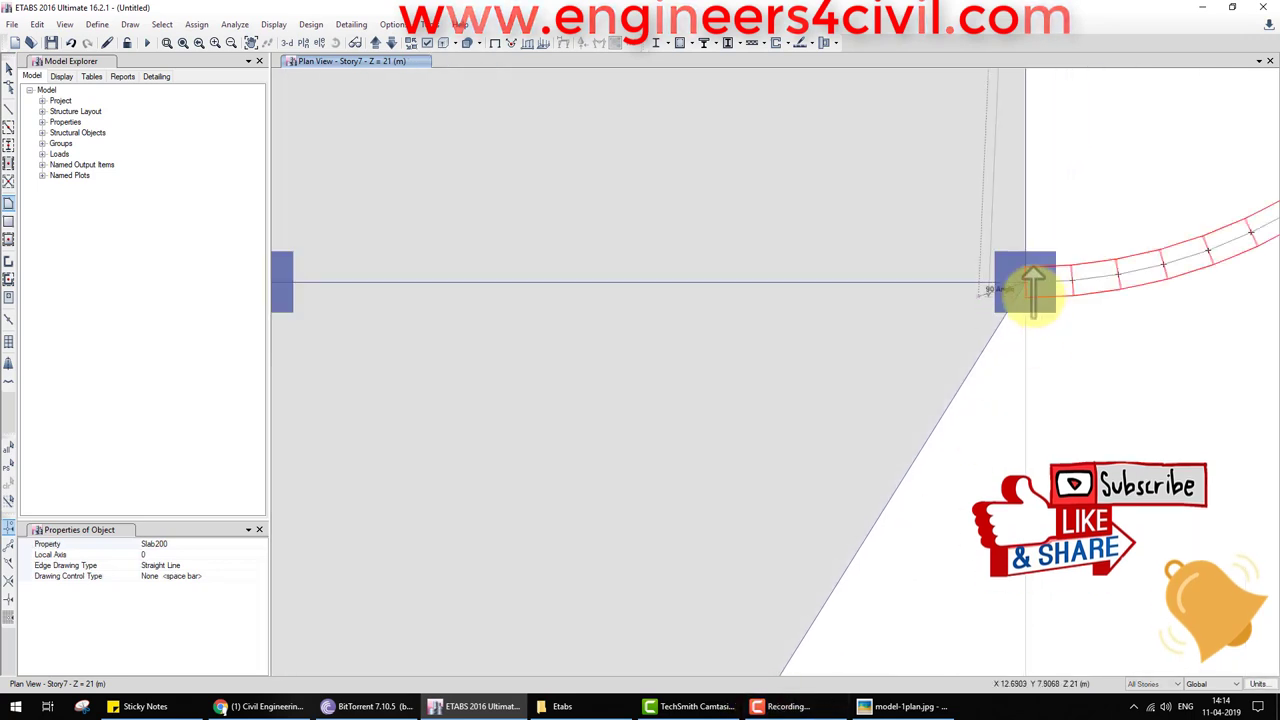
Step: Finish the curved-bay slab at C and recentre the model
{"action": "key", "text": "Escape"}
{"action": "scroll", "coordinate": [985, 405], "scroll_direction": "down", "scroll_amount": 5}
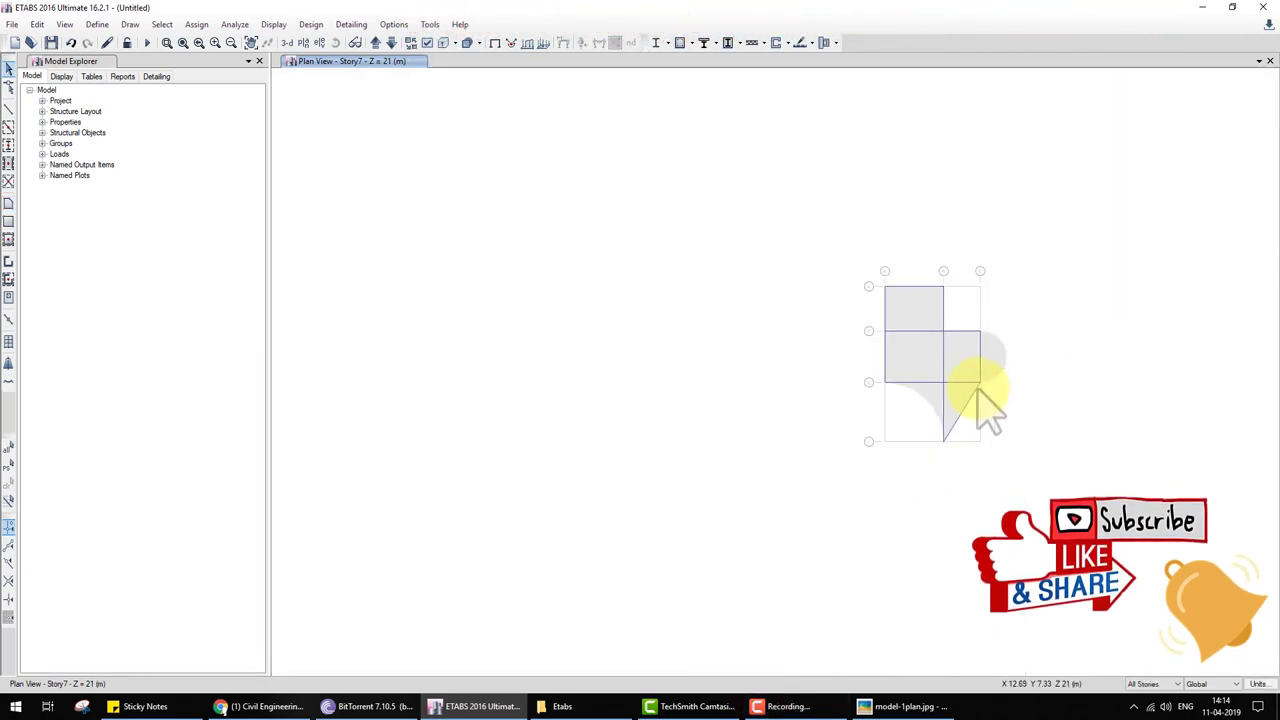
{"action": "middle_click_drag", "start_coordinate": [968, 405], "coordinate": [681, 401]}
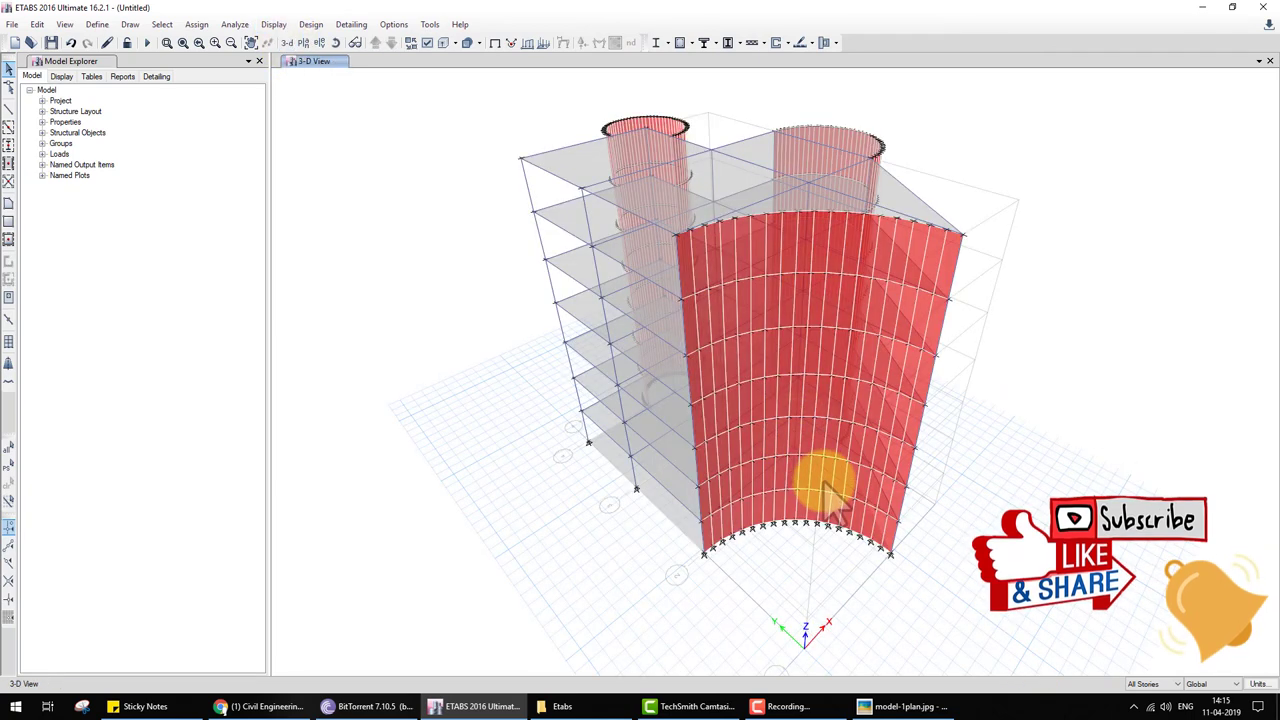
Step: Toggle extruded member display on and back off, then bring up plan-level selection
{"action": "left_click", "coordinate": [462, 44]}
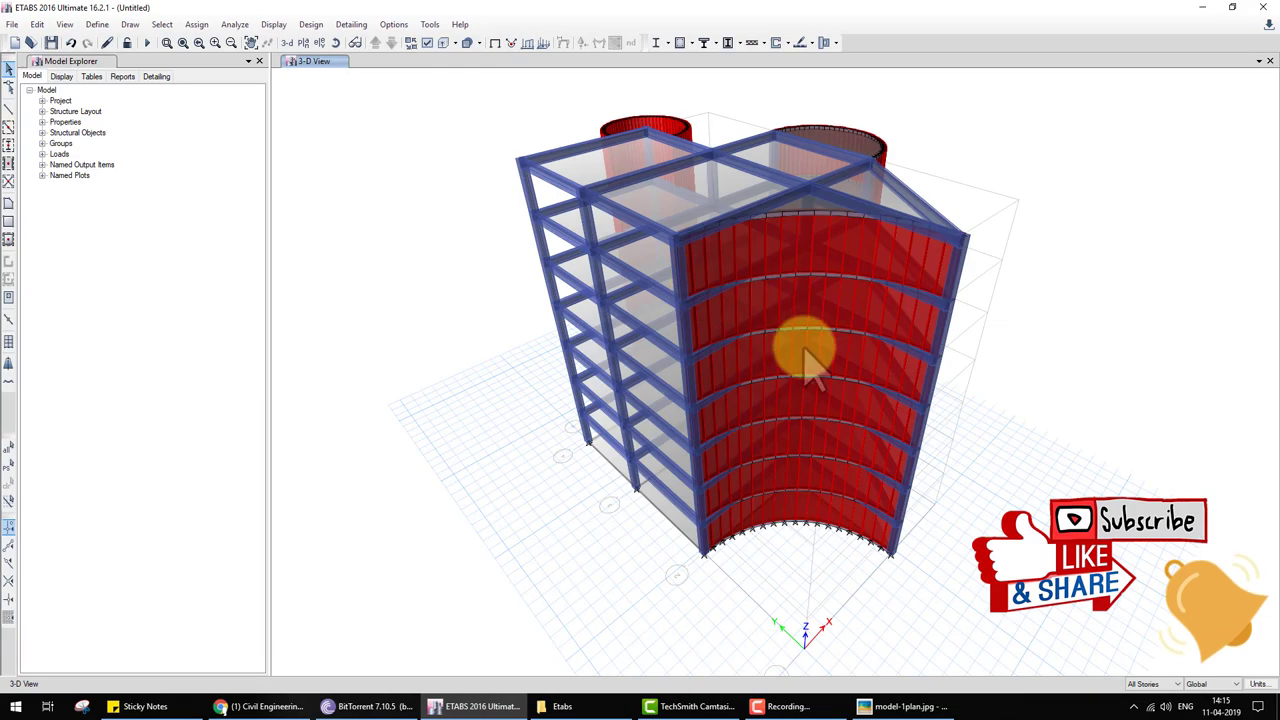
{"action": "left_click", "coordinate": [443, 42]}
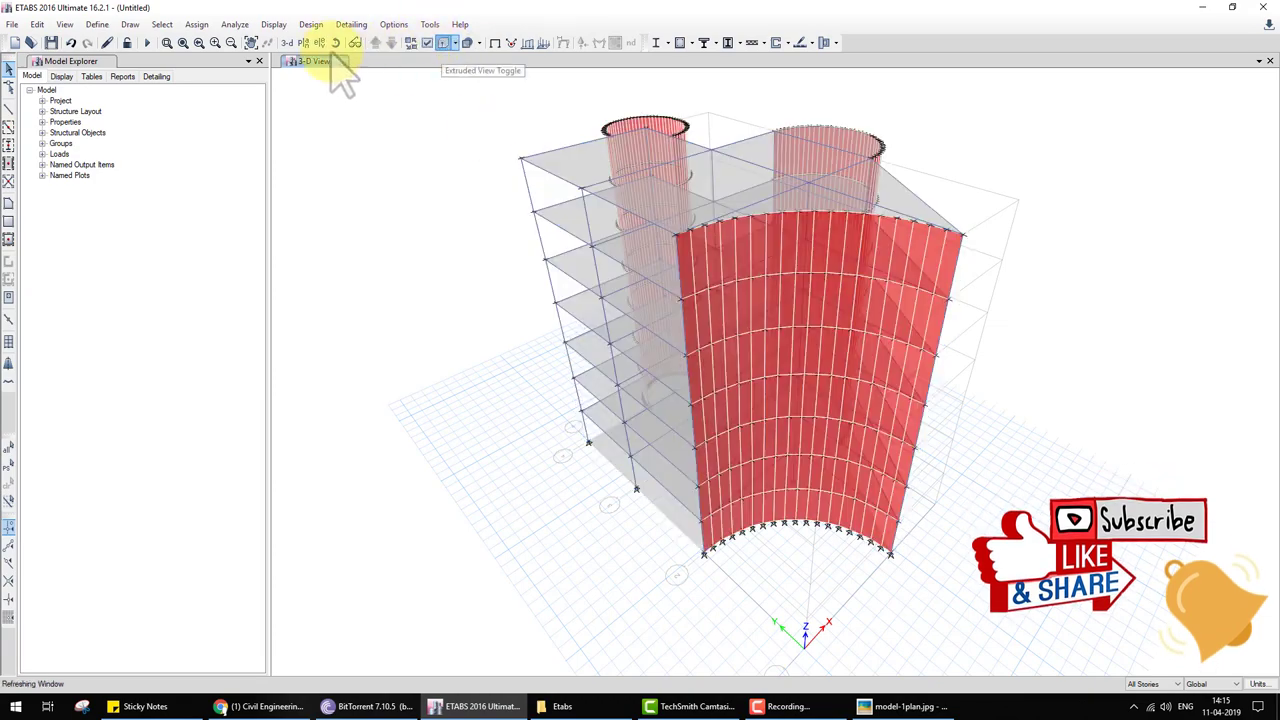
{"action": "left_click", "coordinate": [305, 43]}
Step: Show the Story7 plan and zoom in on the circular core at grid B
{"action": "left_click", "coordinate": [590, 512]}
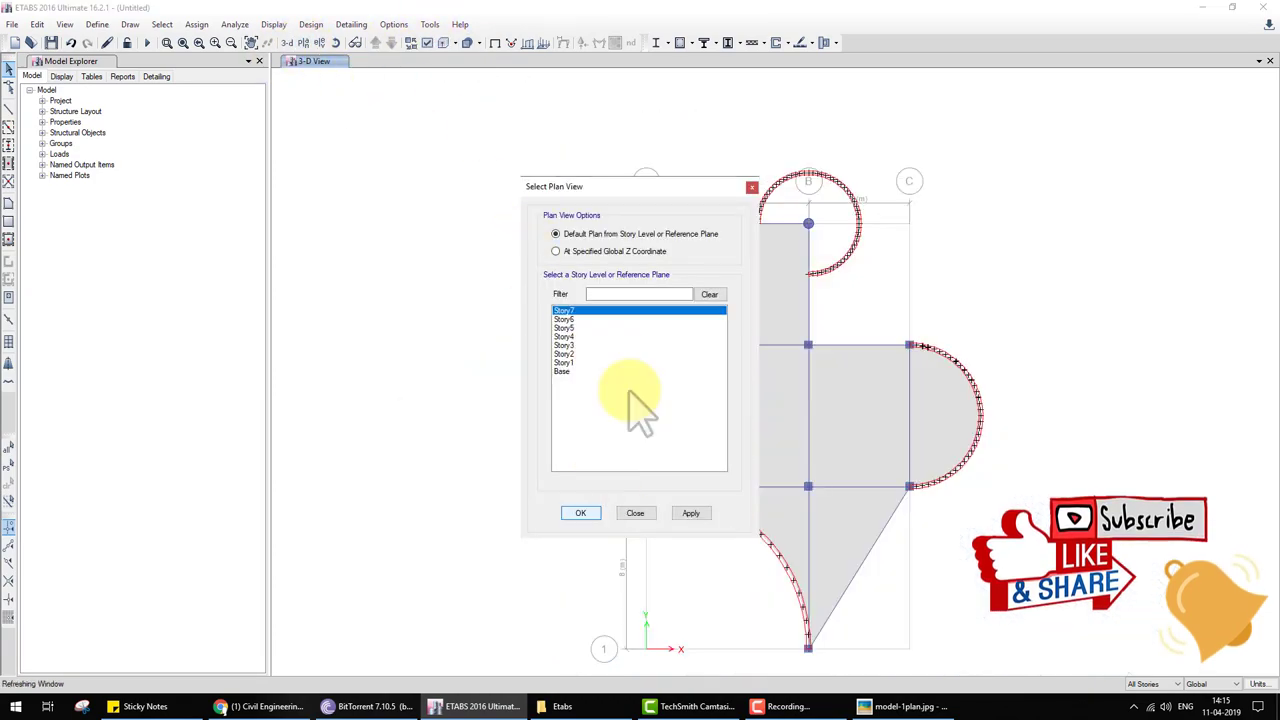
{"action": "scroll", "coordinate": [815, 255], "scroll_direction": "up", "scroll_amount": 3}
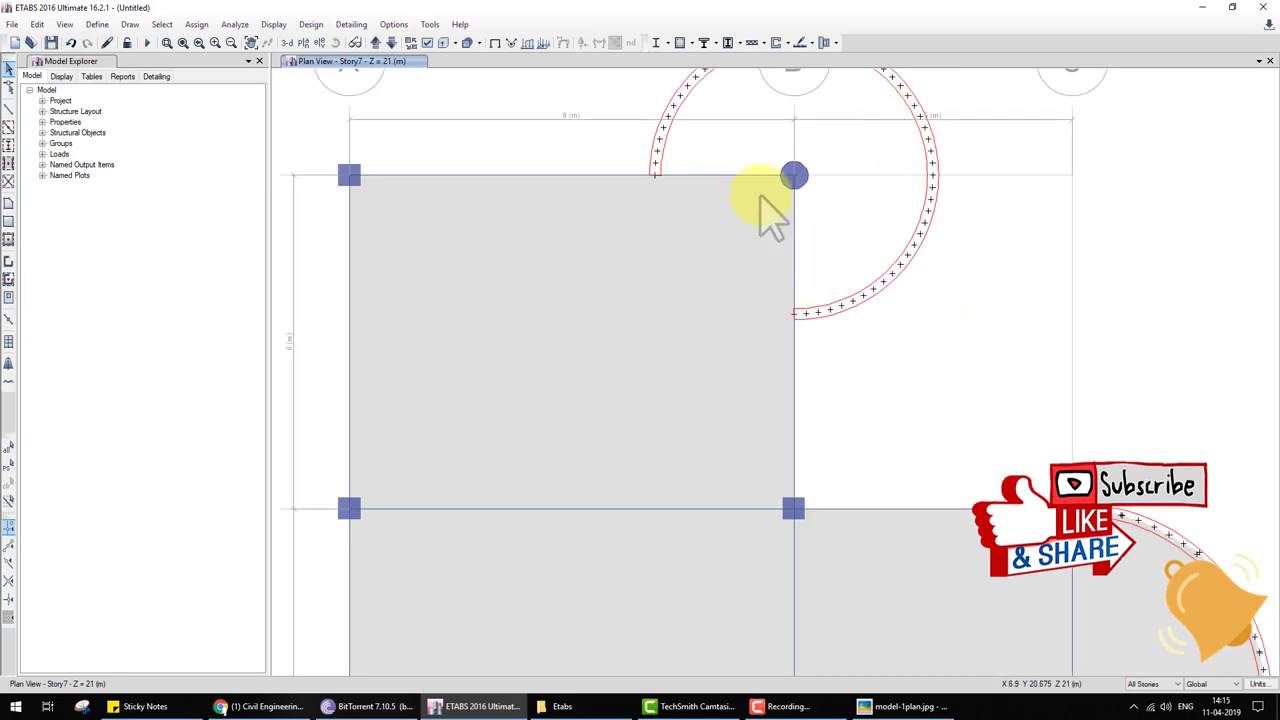
{"action": "middle_click_drag", "start_coordinate": [815, 305], "coordinate": [748, 434]}
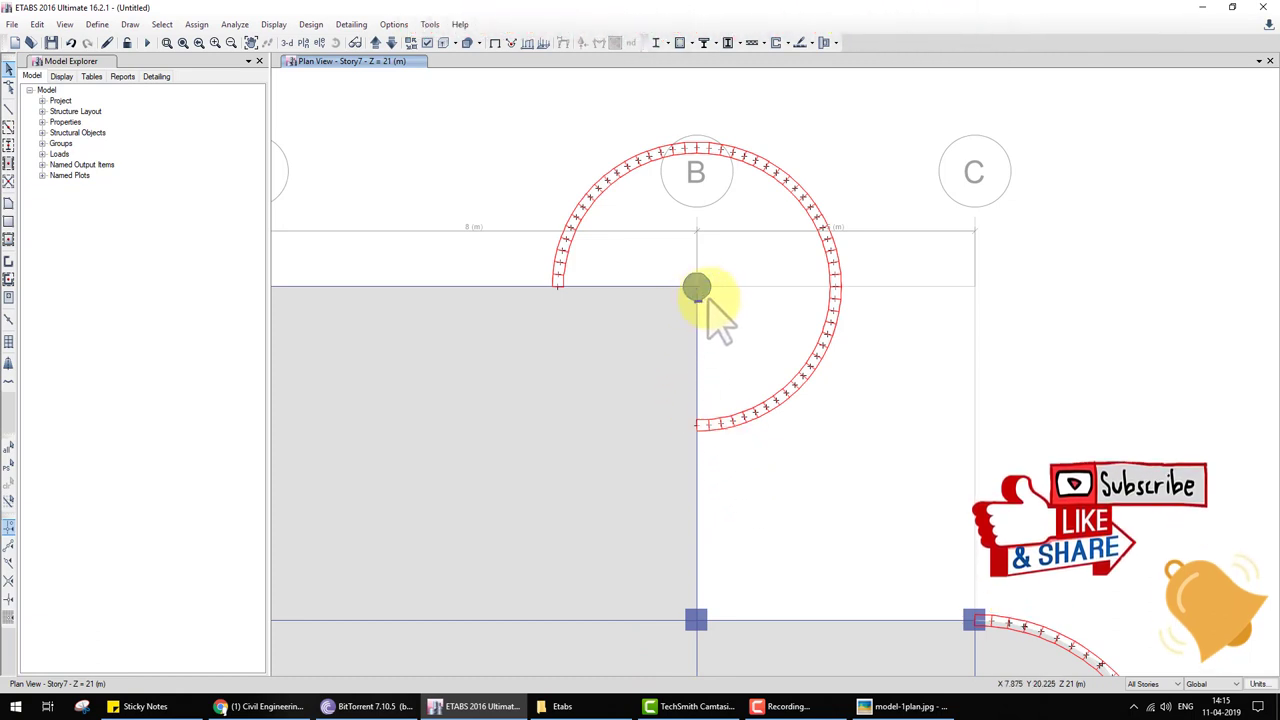
Step: Select the radial beam from the core centre to the circular wall on all seven storeys
{"action": "left_click", "coordinate": [697, 289]}
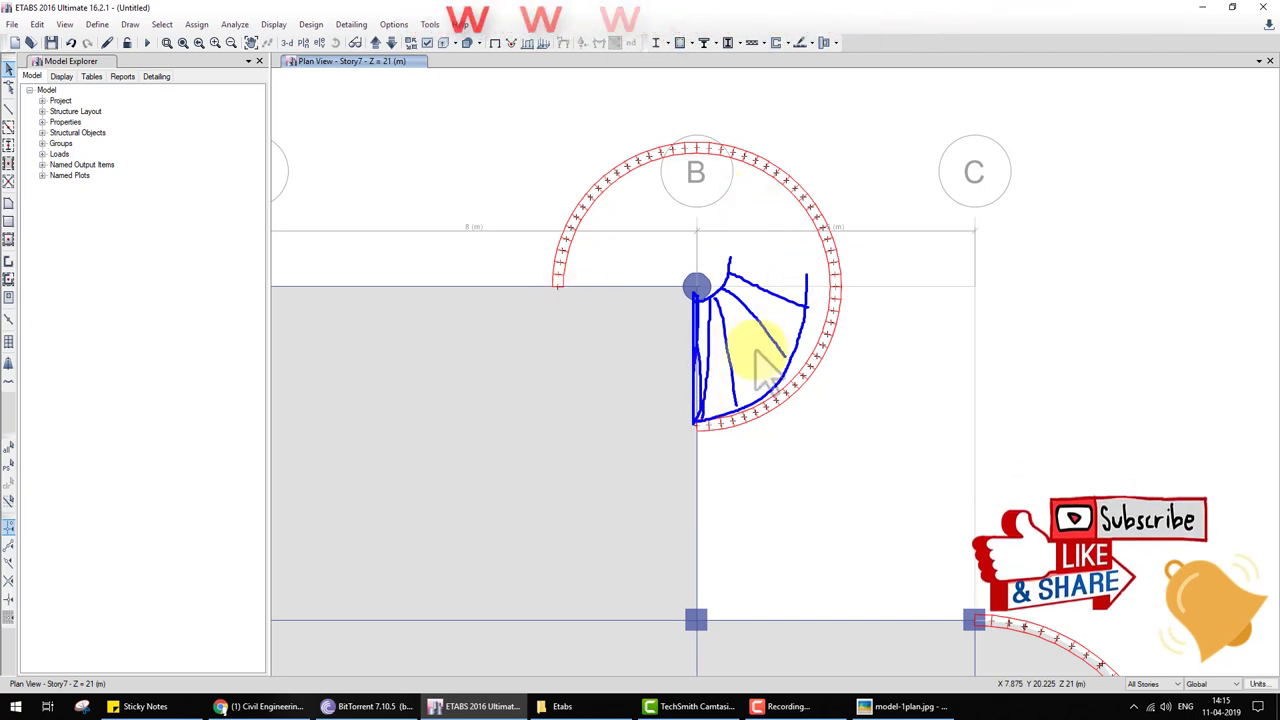
{"action": "left_click", "coordinate": [698, 340]}
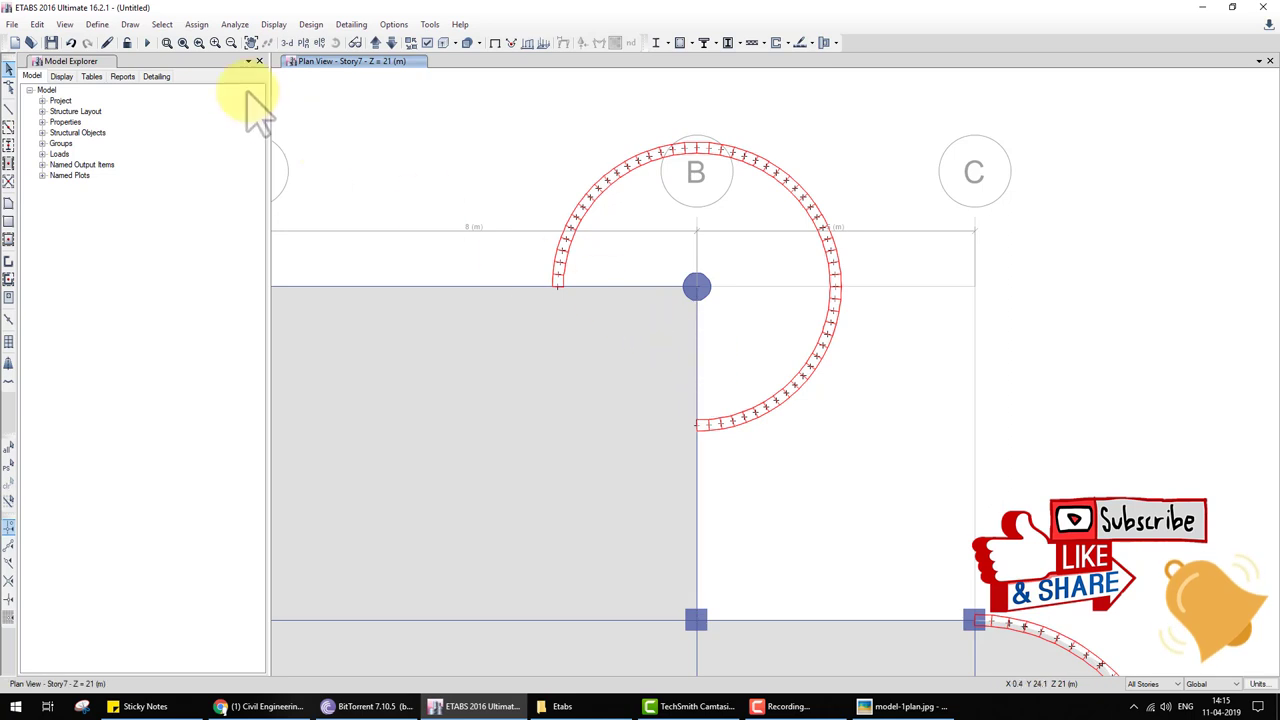
{"action": "left_click", "coordinate": [8, 108]}
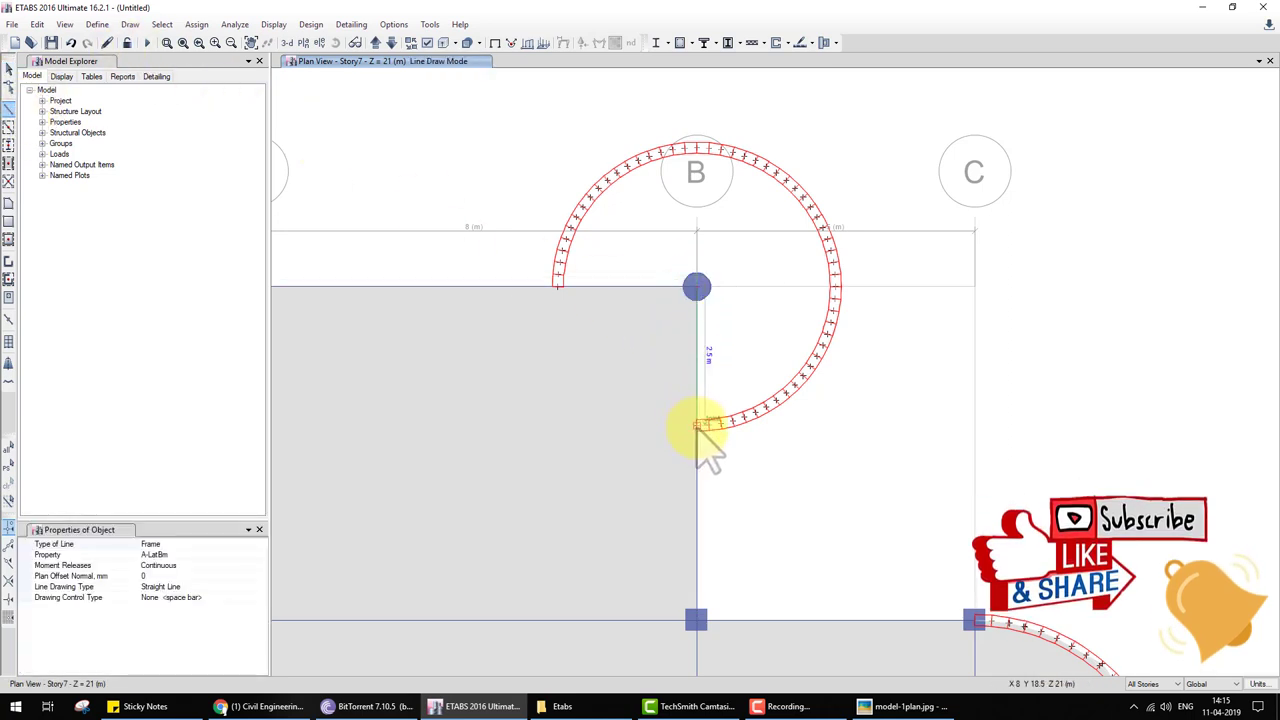
{"action": "key", "text": "Escape"}
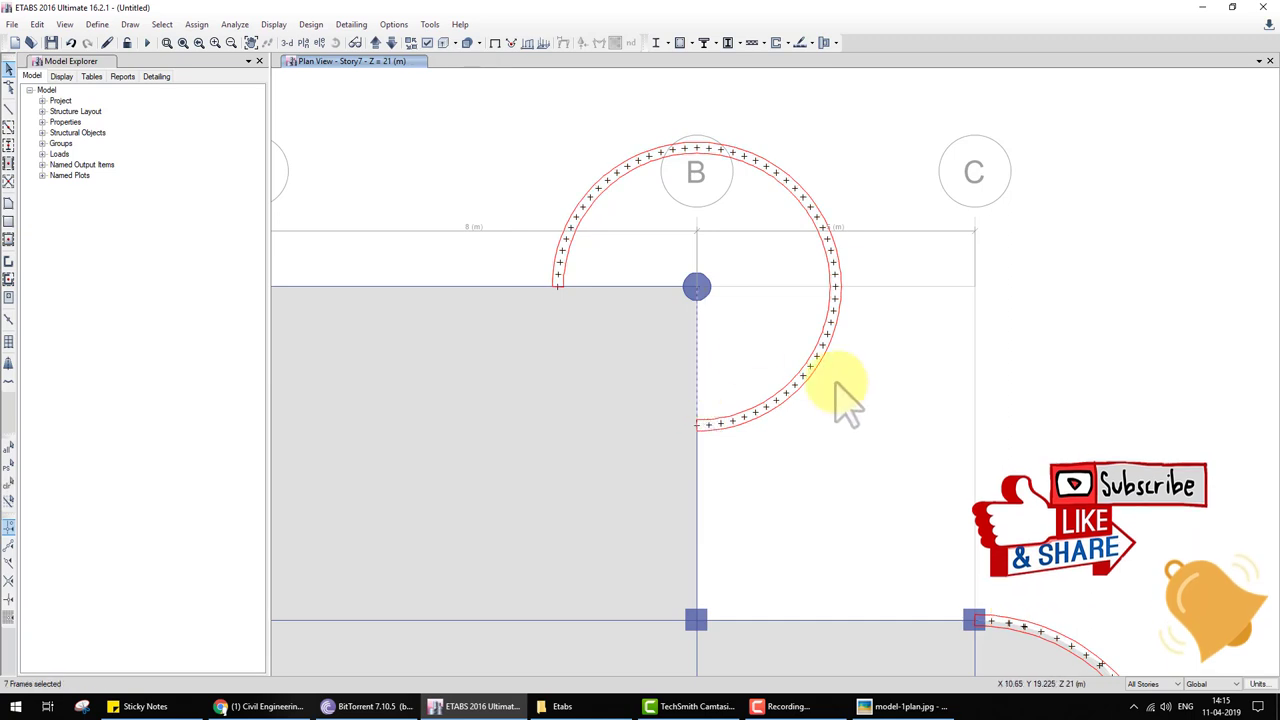
{"action": "left_click", "coordinate": [36, 24]}
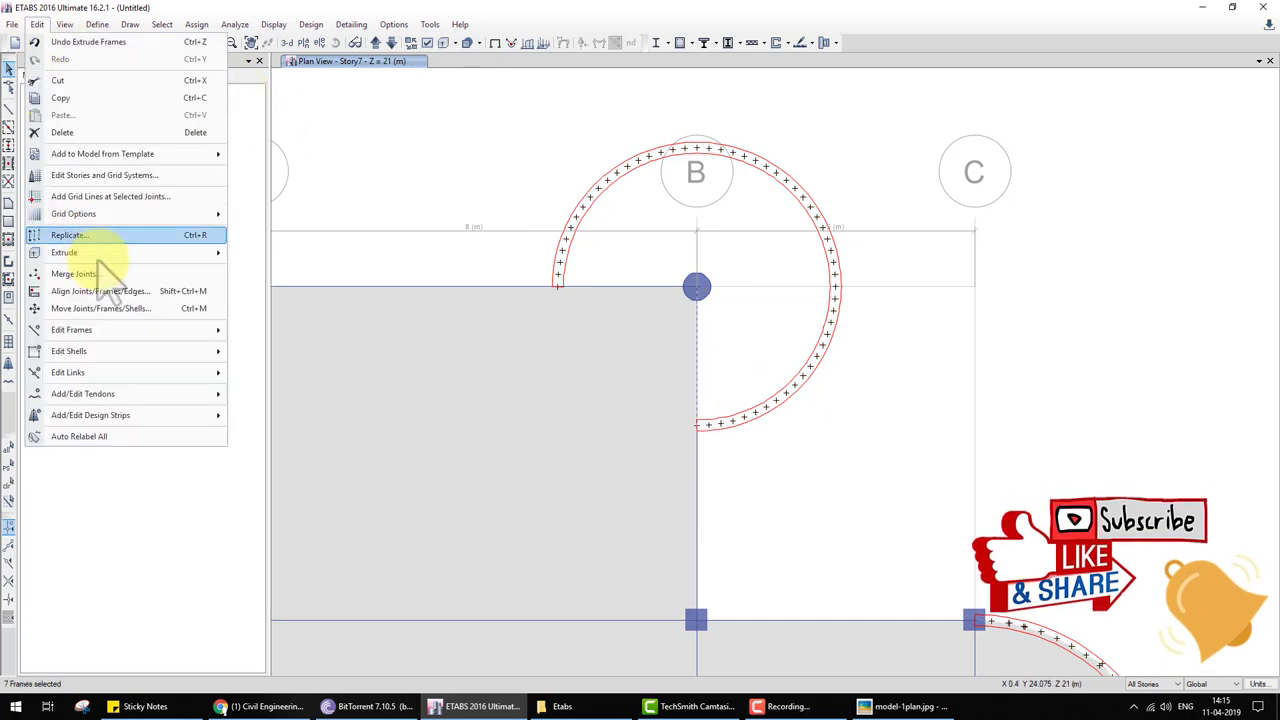
Step: Radially extrude the selected beams around B4 with 54 steps of 5° and a 3 m drop
{"action": "left_click", "coordinate": [290, 271]}
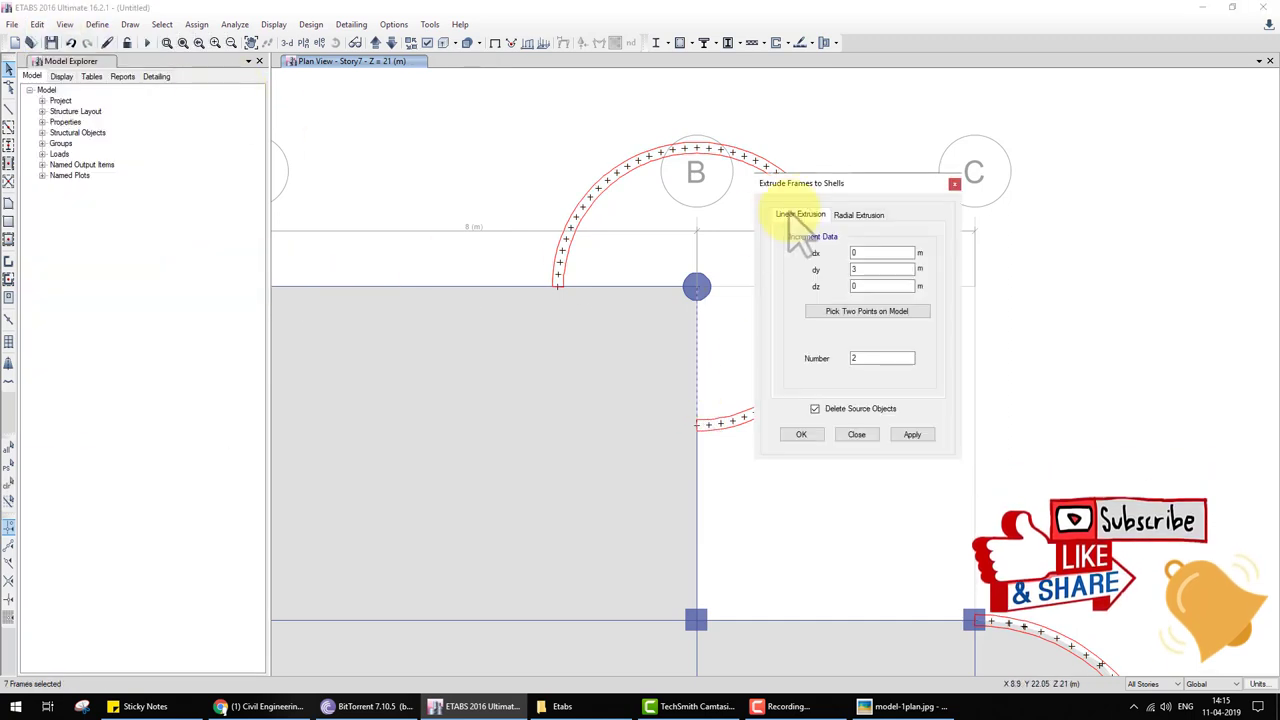
{"action": "left_click", "coordinate": [858, 215]}
{"action": "left_click_drag", "start_coordinate": [892, 184], "coordinate": [404, 184]}
{"action": "left_click", "coordinate": [350, 288]}
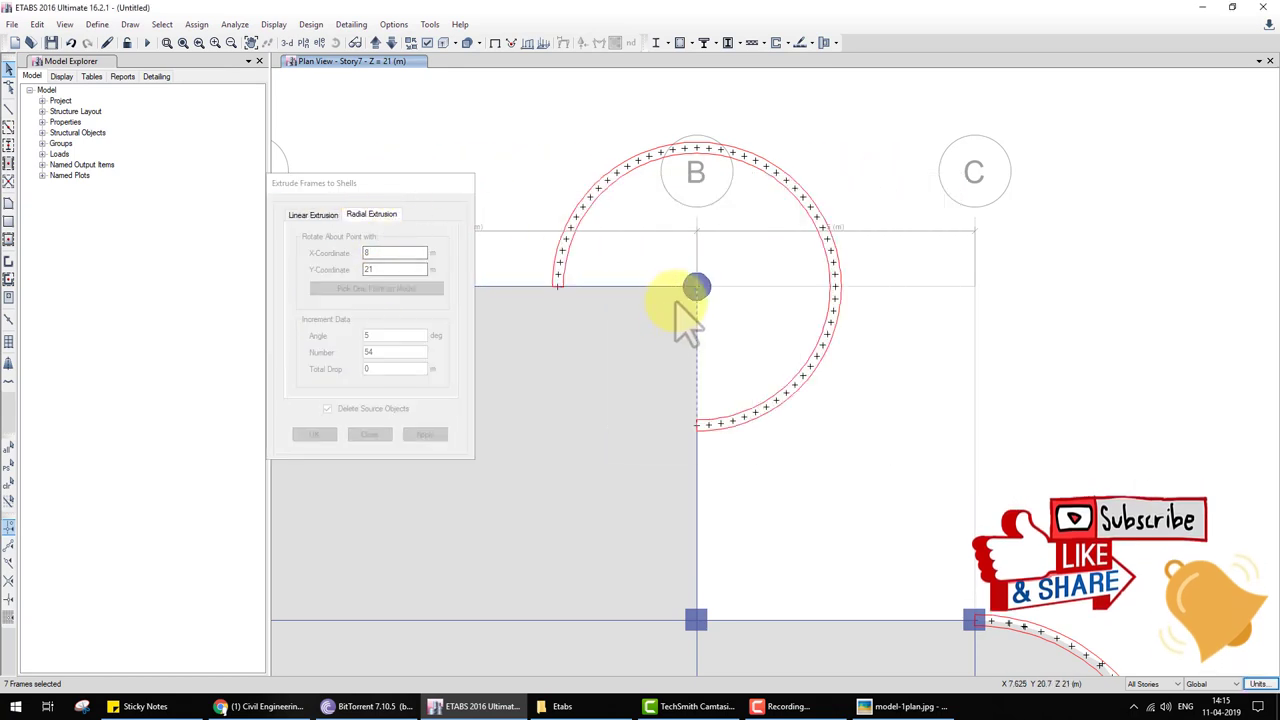
{"action": "left_click", "coordinate": [697, 288]}
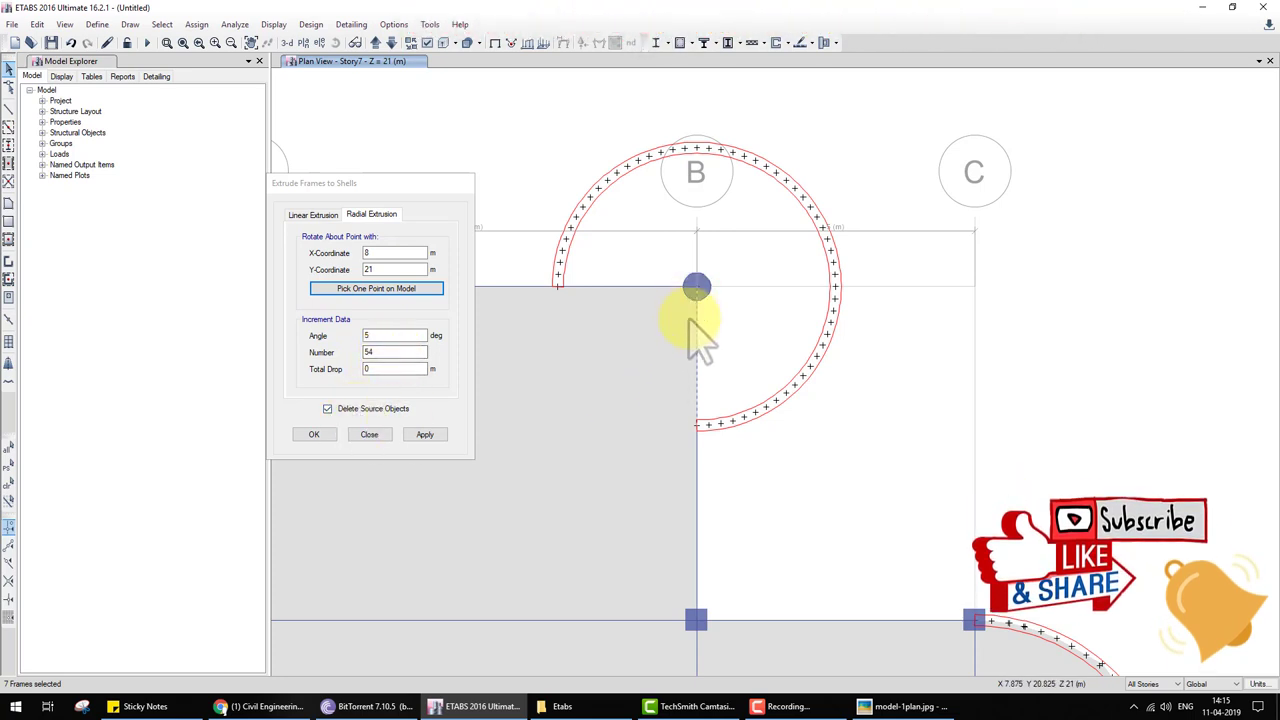
{"action": "double_click", "coordinate": [370, 369]}
{"action": "type", "text": "3"}
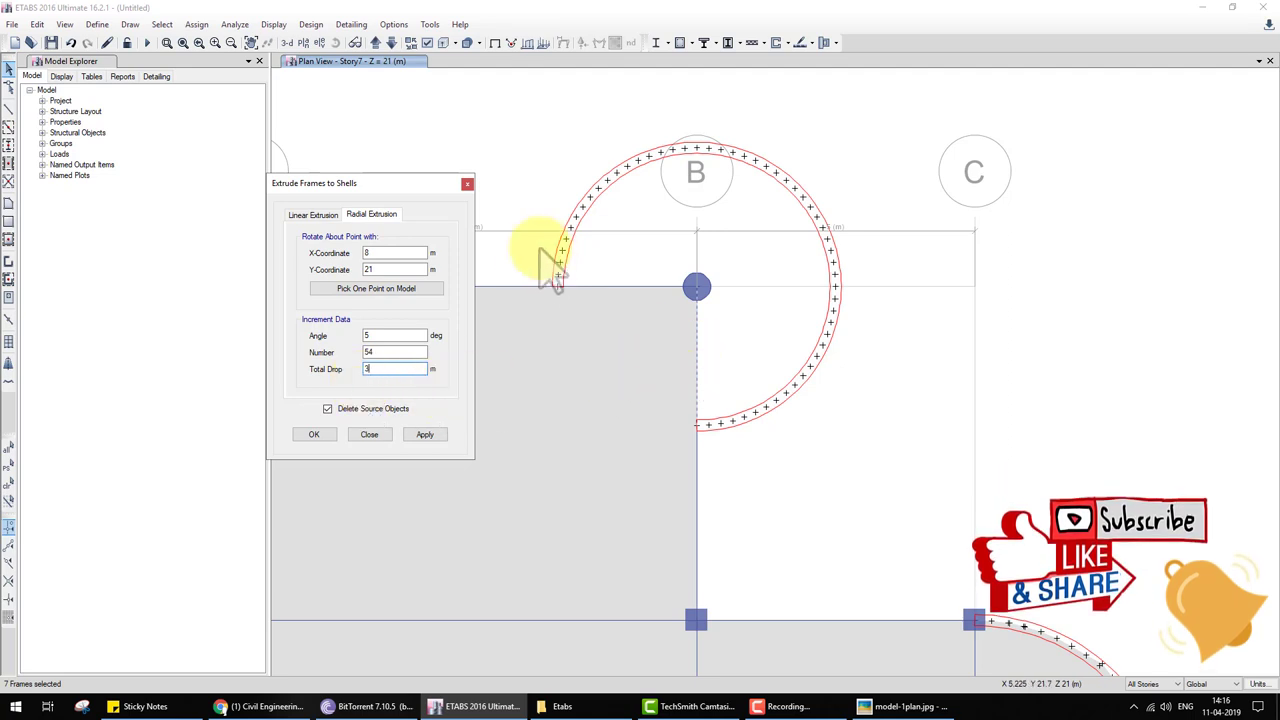
{"action": "left_click", "coordinate": [316, 435]}
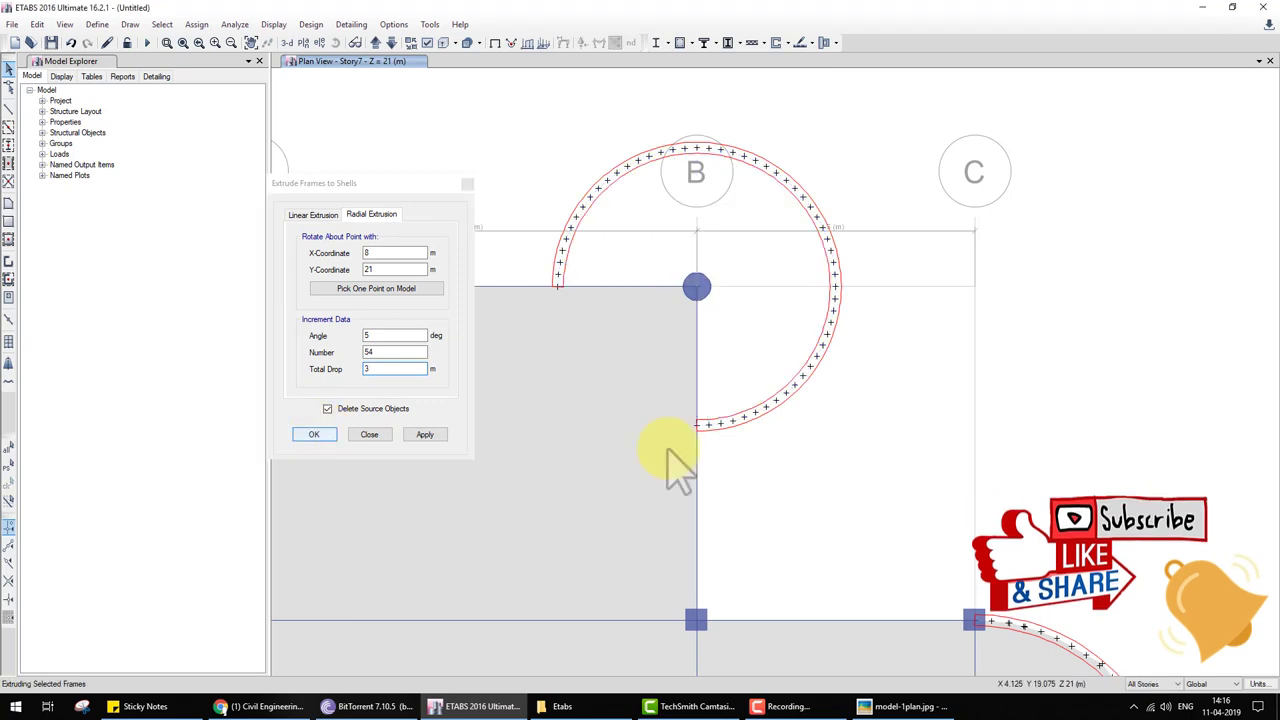
{"action": "scroll", "coordinate": [820, 470], "scroll_direction": "down", "scroll_amount": 3}
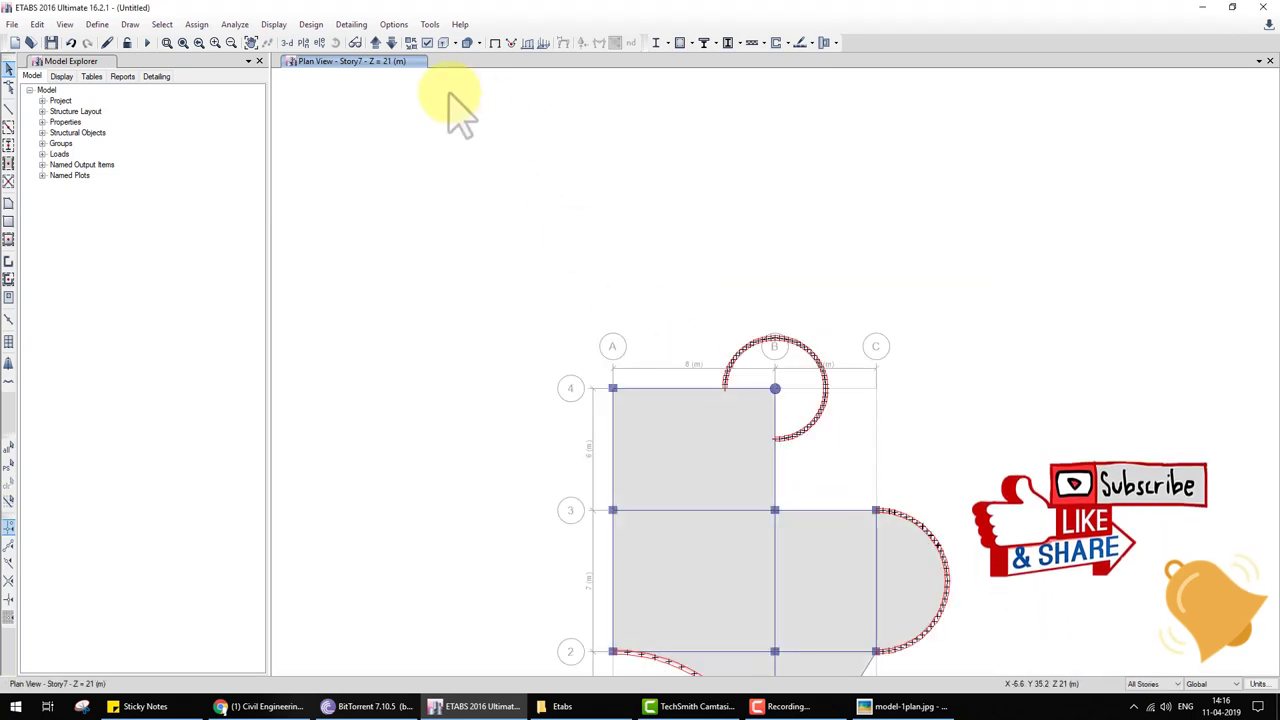
Step: View the building in 3D, inspect a rotated shaded render, then orbit it with solid extruded members
{"action": "left_click", "coordinate": [287, 42]}
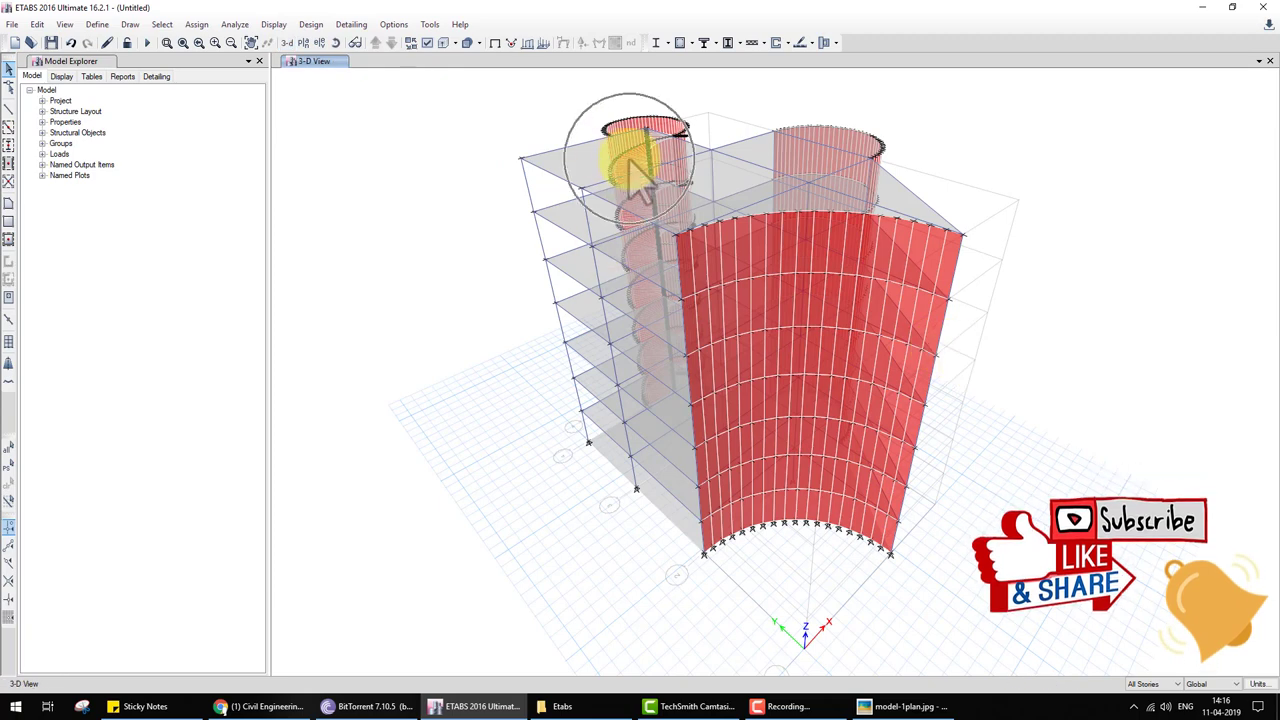
{"action": "left_click", "coordinate": [64, 24]}
{"action": "left_click", "coordinate": [110, 456]}
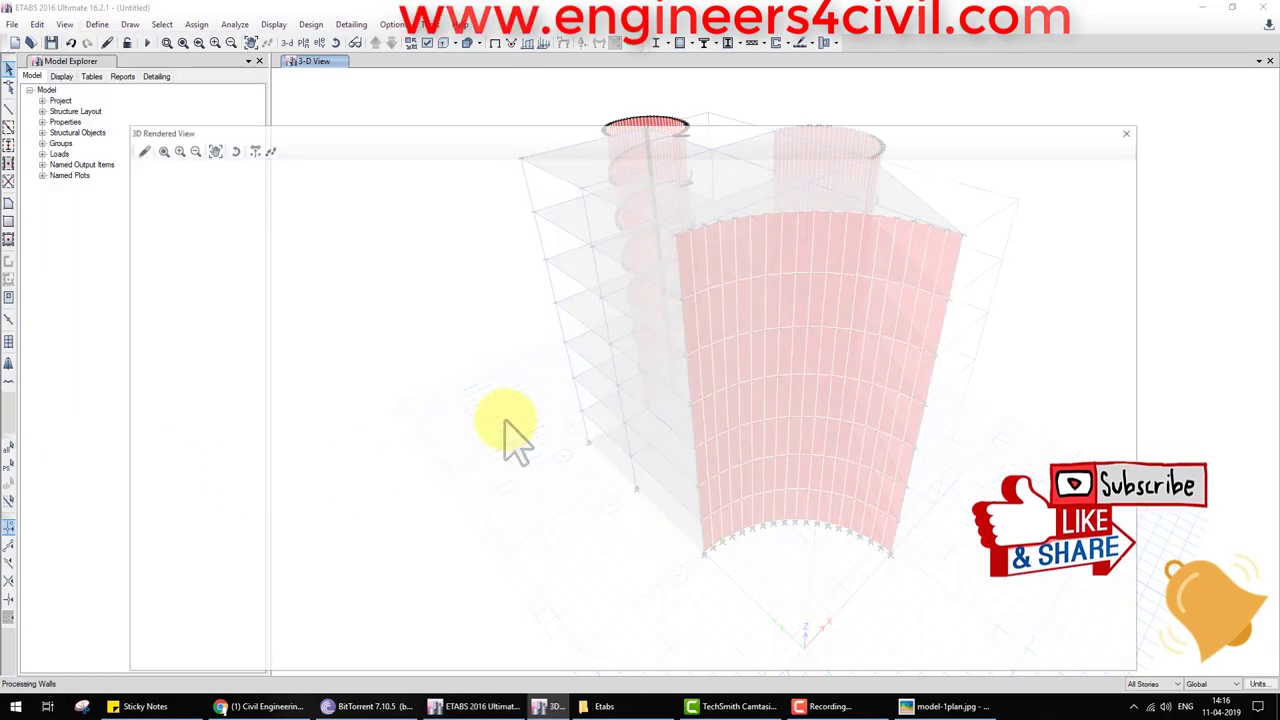
{"action": "left_click", "coordinate": [229, 147]}
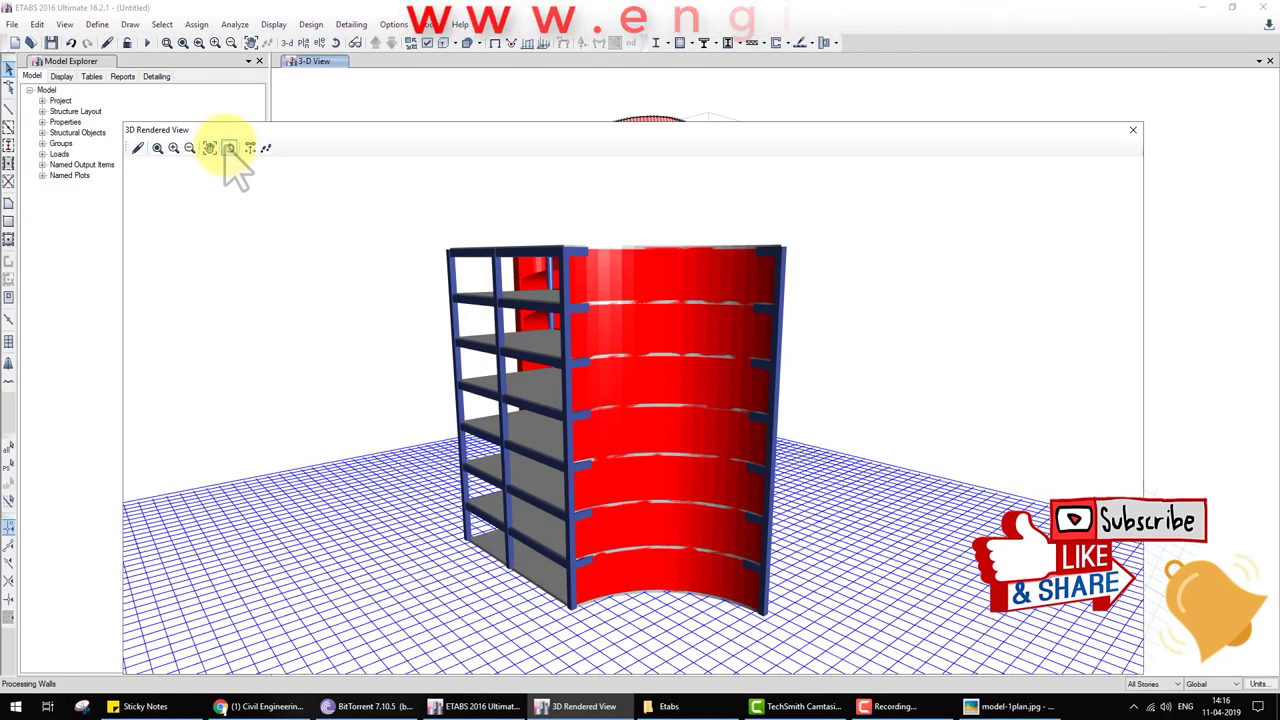
{"action": "mouse_move", "coordinate": [680, 423]}
{"action": "left_mouse_down"}
{"action": "mouse_move", "coordinate": [735, 545]}
{"action": "mouse_move", "coordinate": [386, 443]}
{"action": "mouse_move", "coordinate": [563, 429]}
{"action": "mouse_move", "coordinate": [751, 314]}
{"action": "mouse_move", "coordinate": [383, 570]}
{"action": "mouse_move", "coordinate": [1014, 251]}
{"action": "mouse_move", "coordinate": [943, 357]}
{"action": "mouse_move", "coordinate": [786, 251]}
{"action": "mouse_move", "coordinate": [912, 195]}
{"action": "left_mouse_up"}
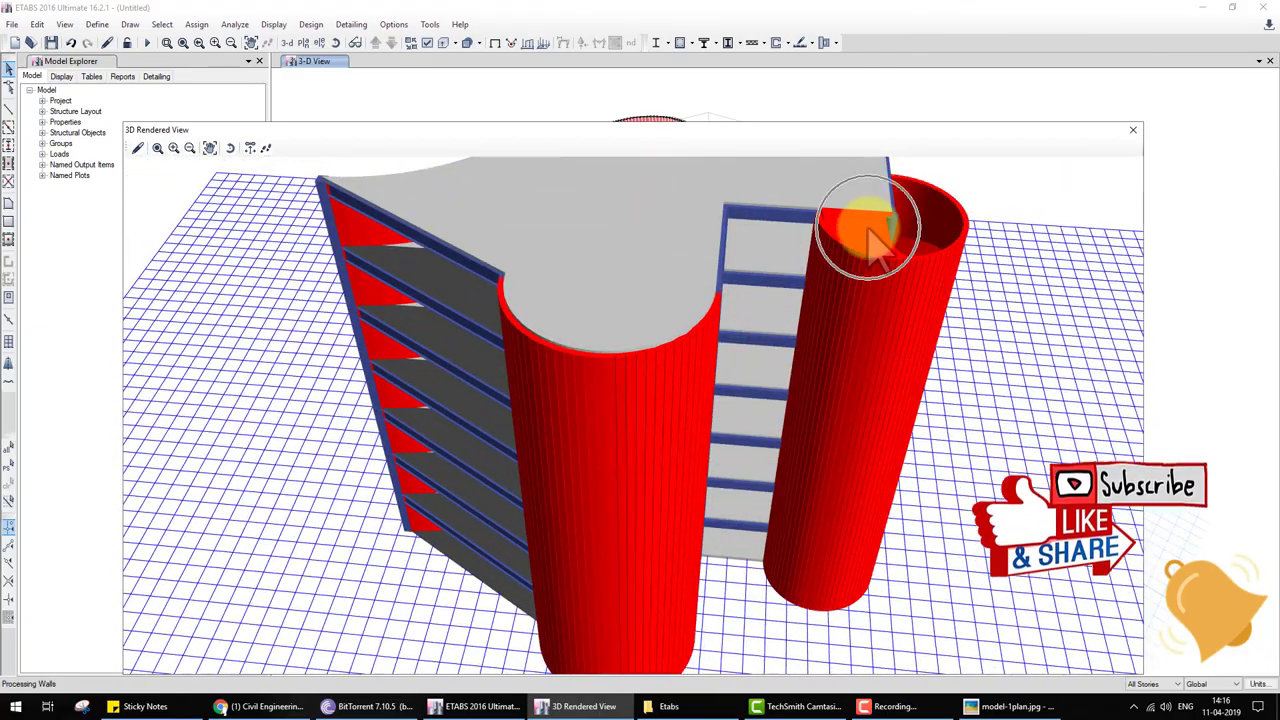
{"action": "left_click", "coordinate": [1133, 132]}
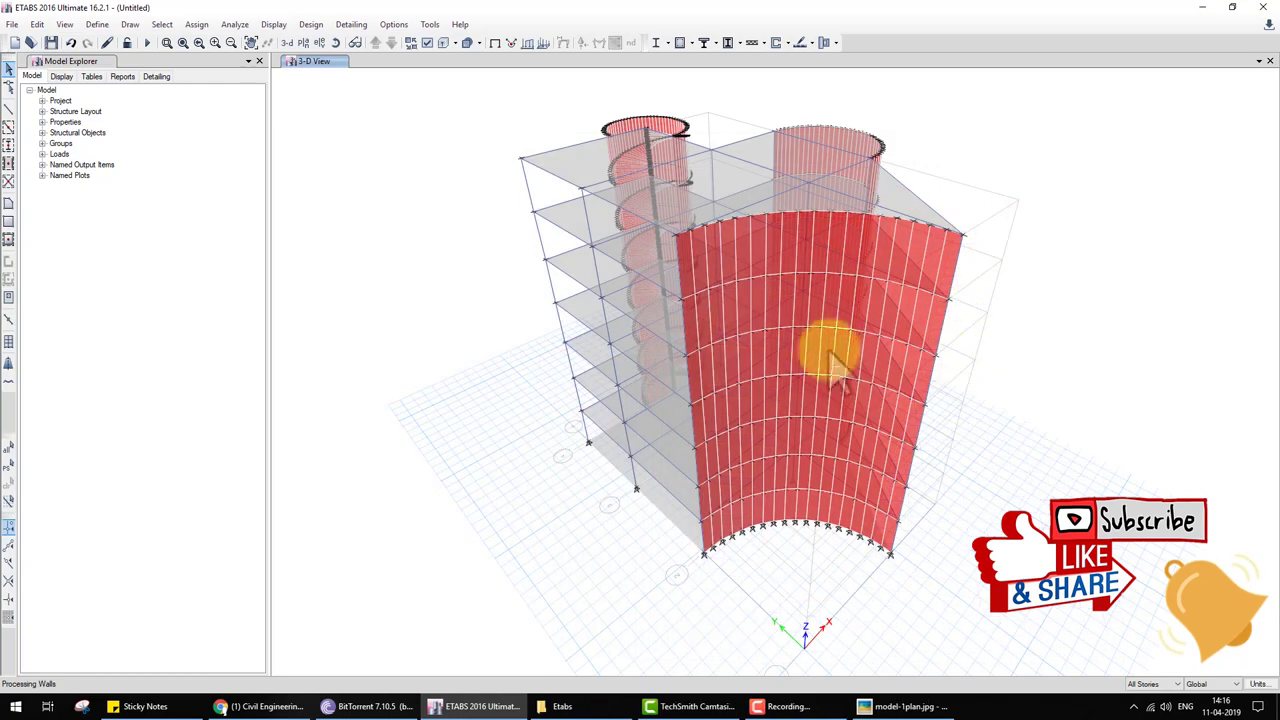
{"action": "left_click", "coordinate": [443, 44]}
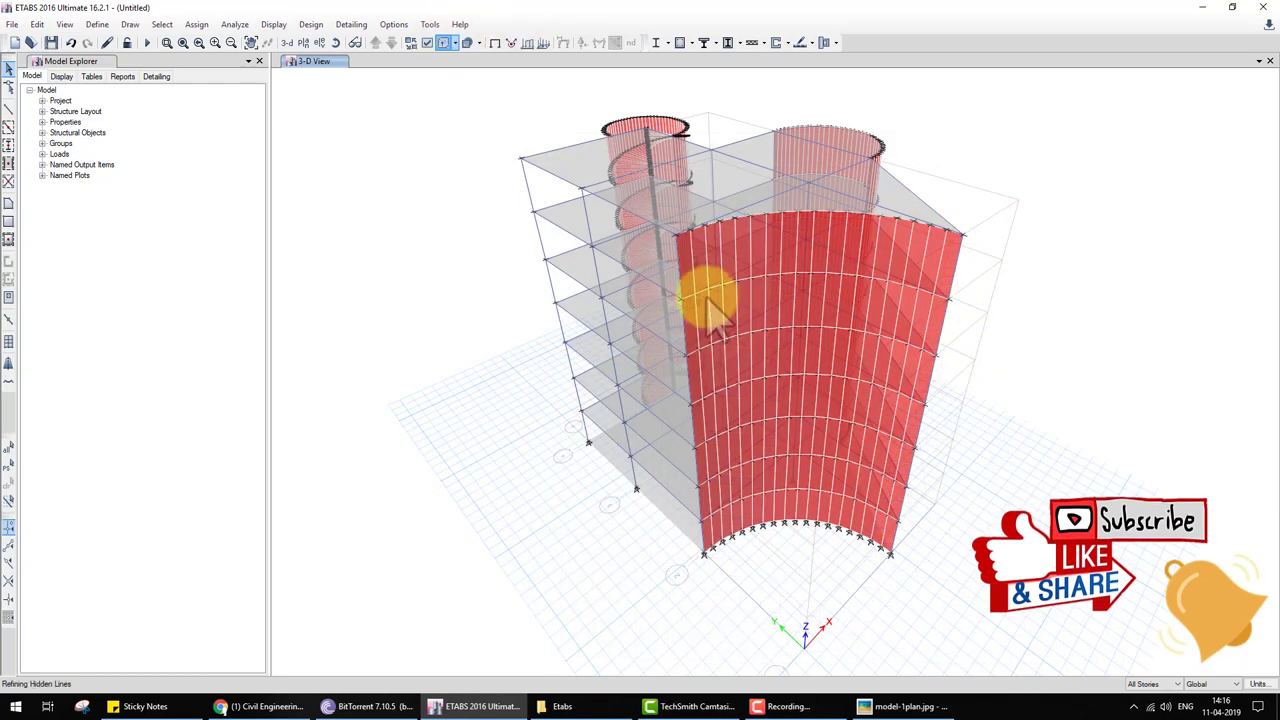
{"action": "mouse_move", "coordinate": [705, 320]}
{"action": "middle_mouse_down", "text": "shift"}
{"action": "mouse_move", "coordinate": [957, 386]}
{"action": "mouse_move", "coordinate": [950, 350]}
{"action": "mouse_move", "coordinate": [991, 354]}
{"action": "mouse_move", "coordinate": [920, 349]}
{"action": "mouse_move", "coordinate": [945, 365]}
{"action": "middle_mouse_up", "text": "shift"}
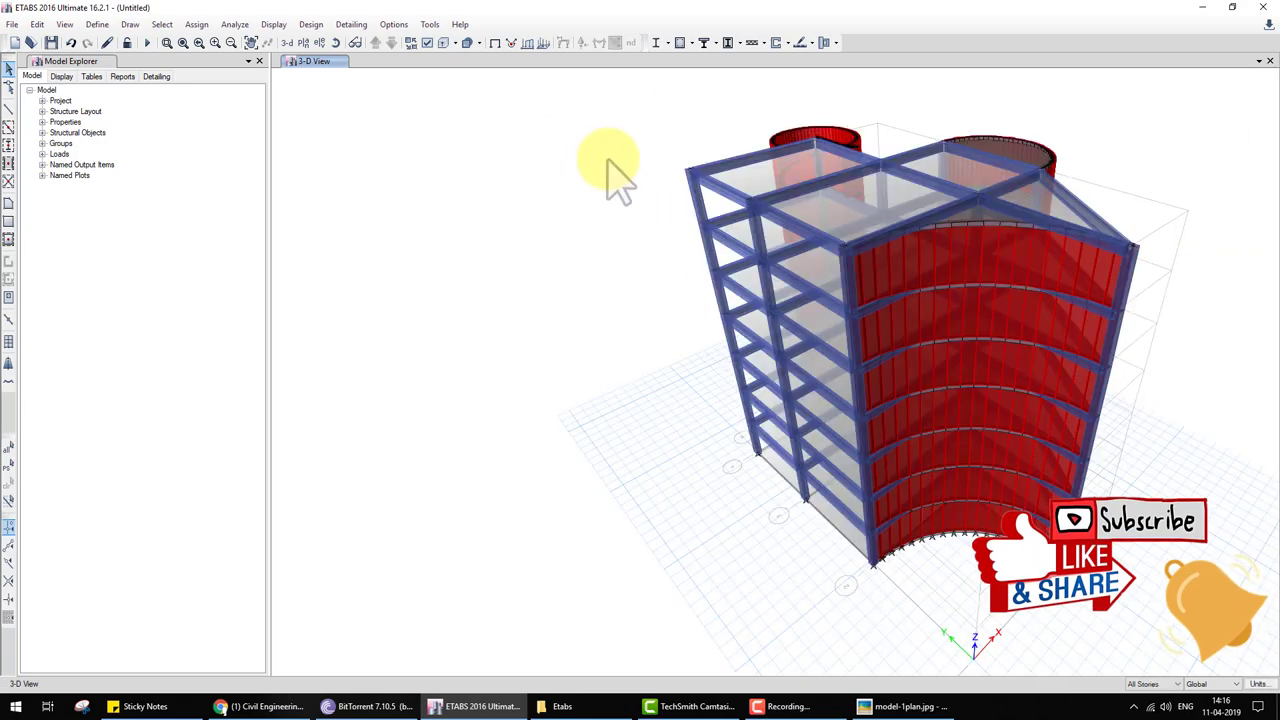